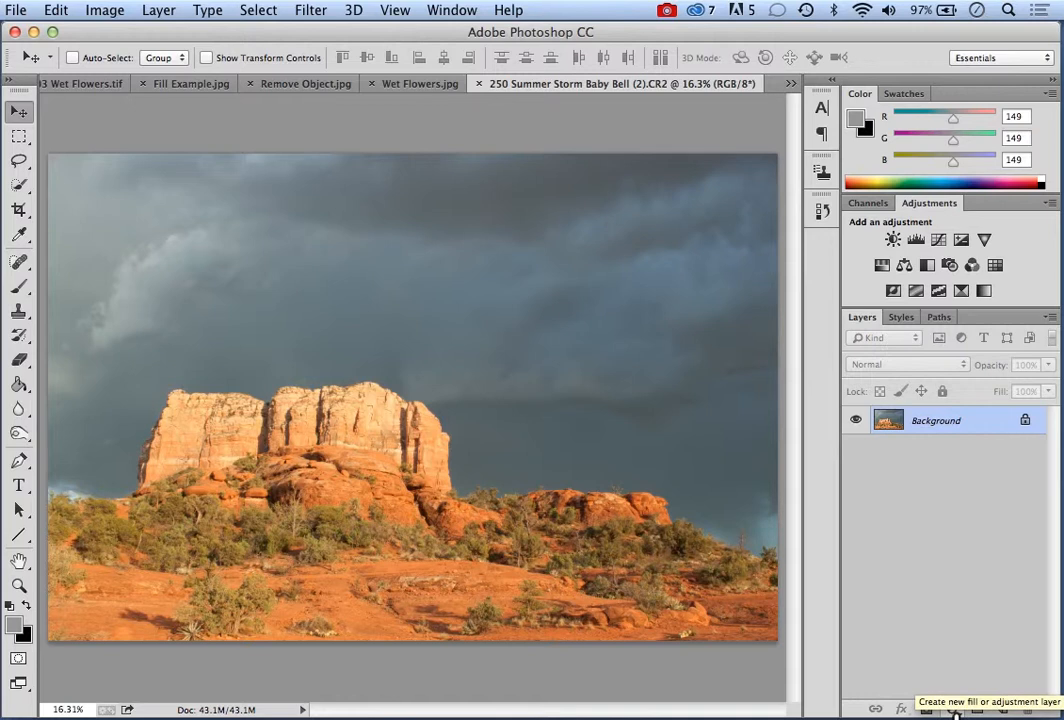
Add a Brightness/Contrast adjustment layer above the Background of the storm photo and move its properties clear of the layer list
click(955, 709)
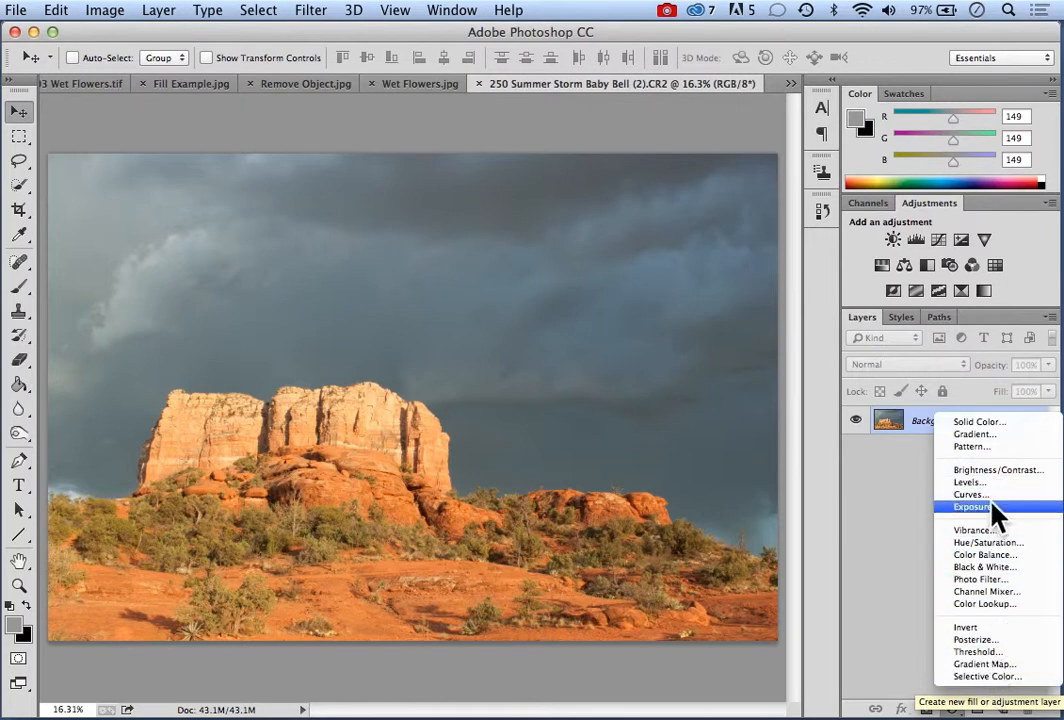
click(881, 481)
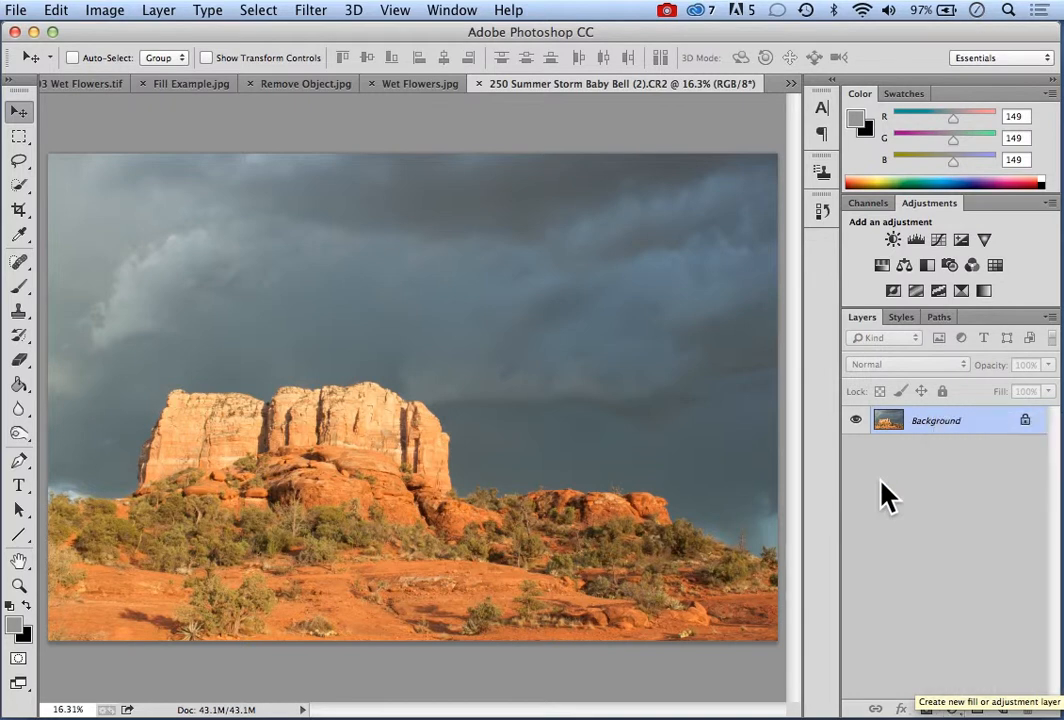
click(158, 12)
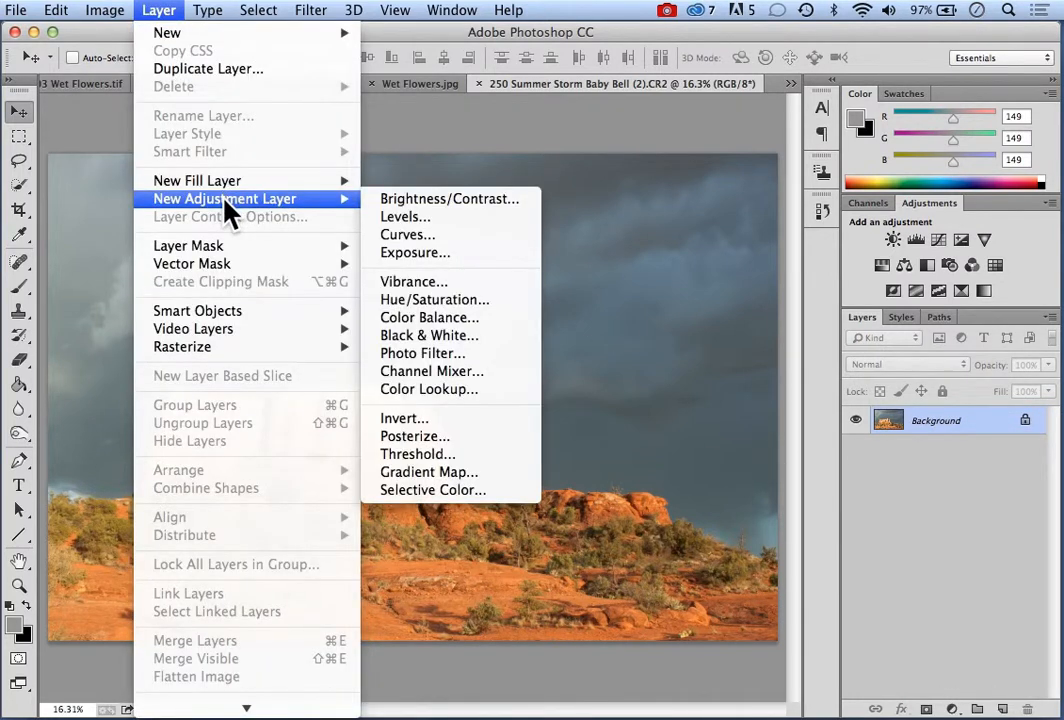
mouse_move(304, 200)
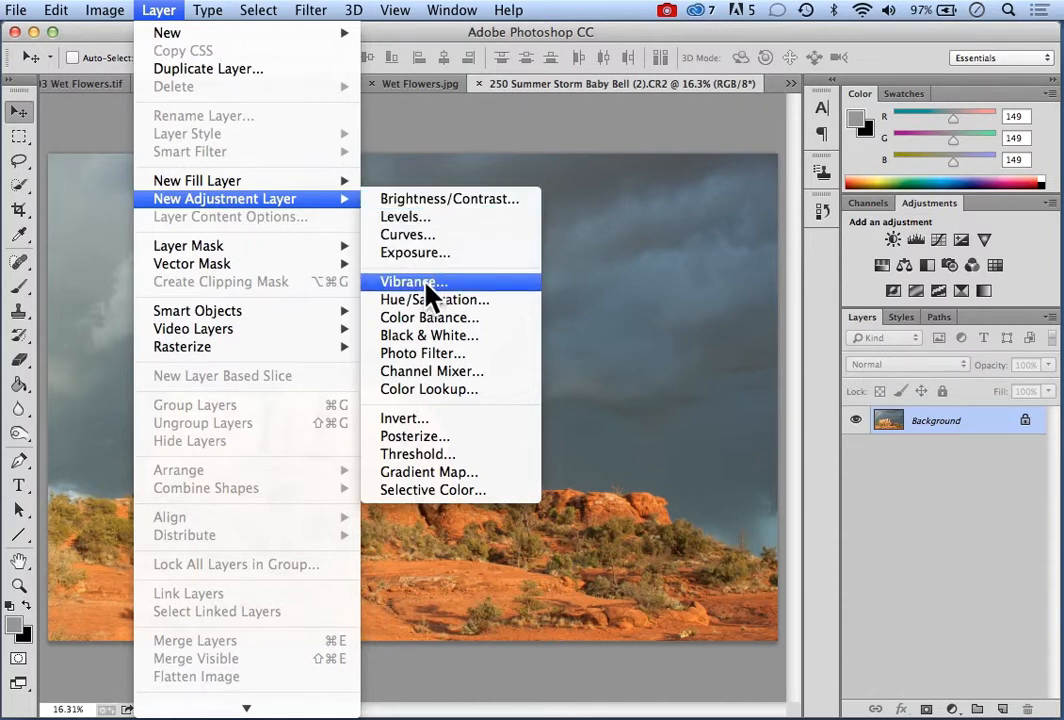
click(423, 201)
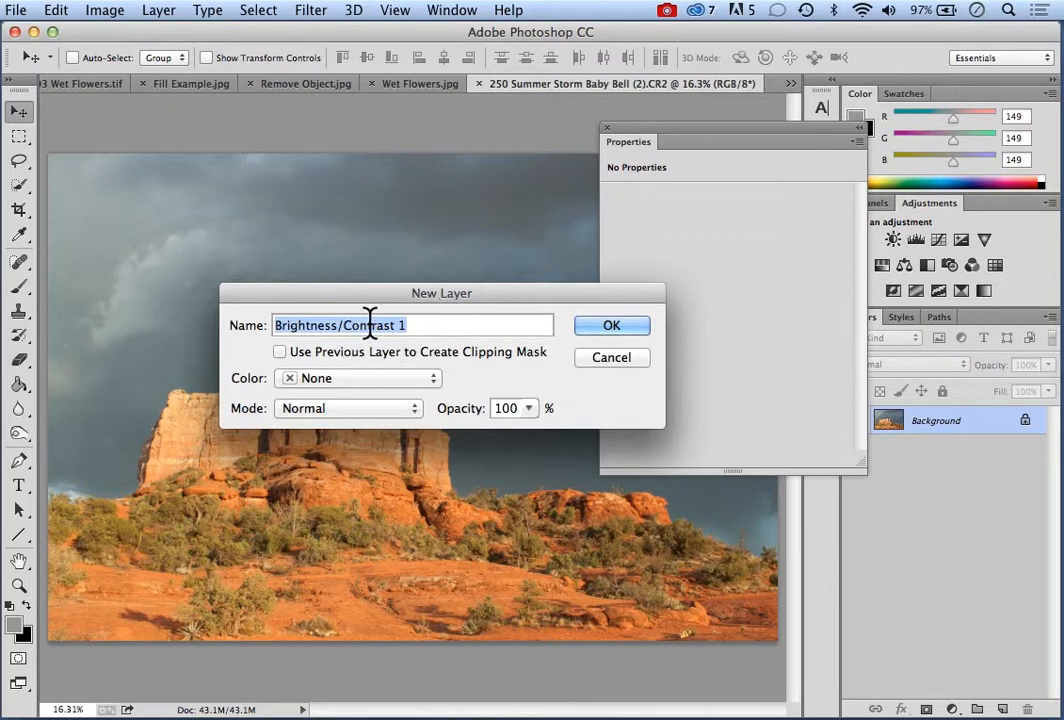
click(611, 330)
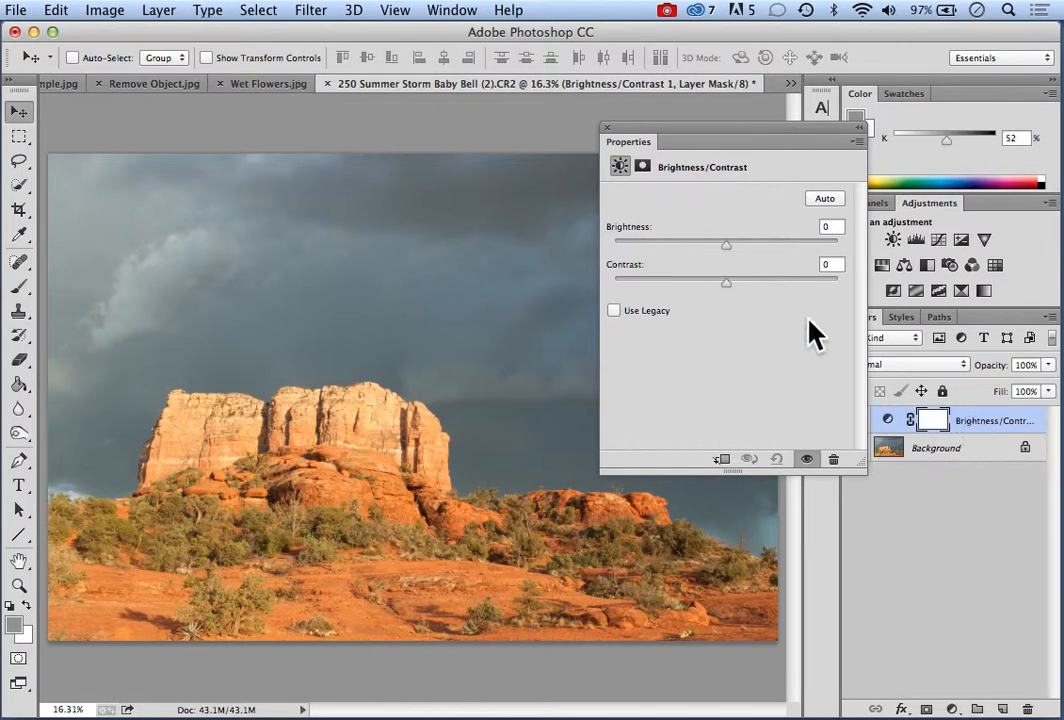
drag(723, 128, 603, 116)
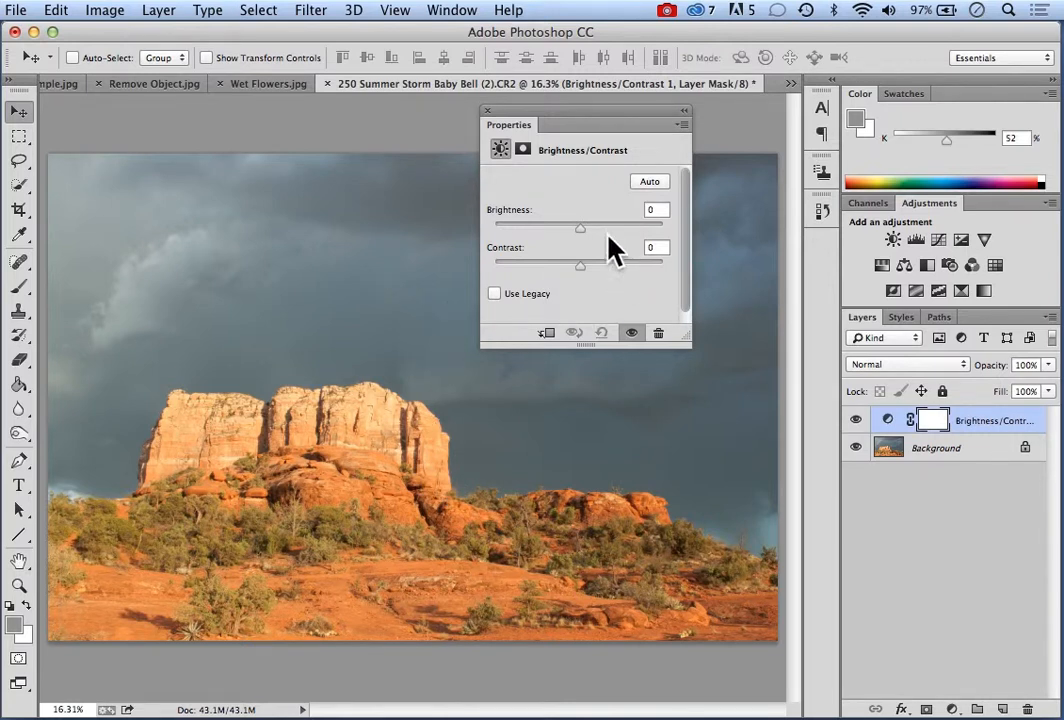
Set the Brightness/Contrast adjustment to brightness 11 and contrast 52
drag(584, 267, 609, 269)
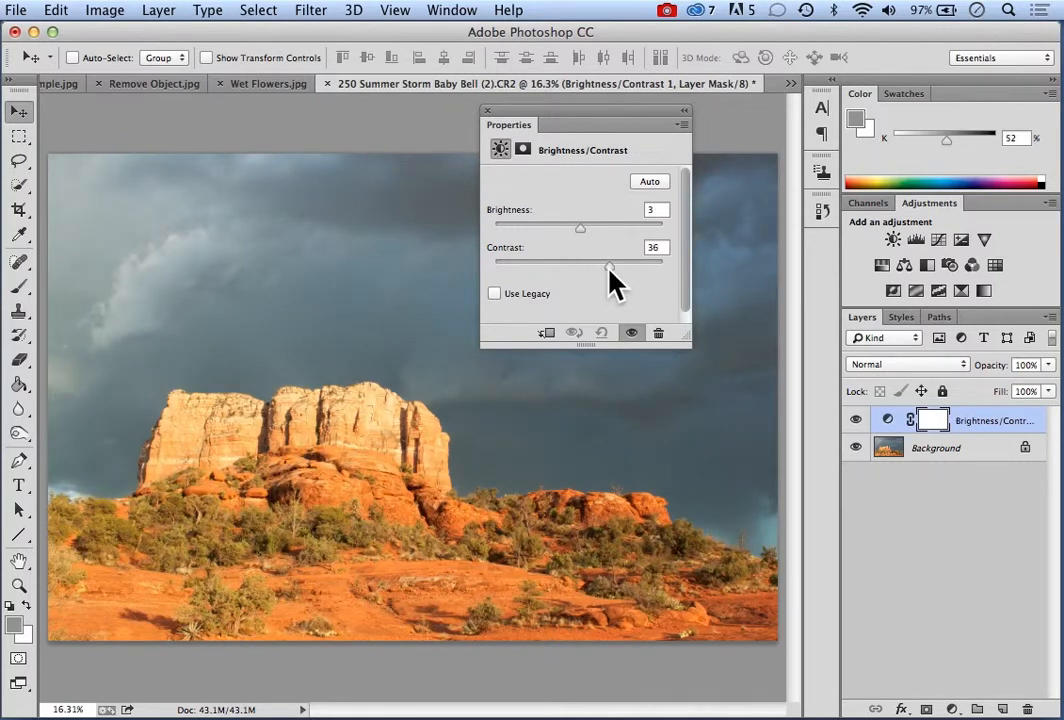
mouse_move(582, 228)
mouse_down()
mouse_move(607, 229)
mouse_move(586, 229)
mouse_up()
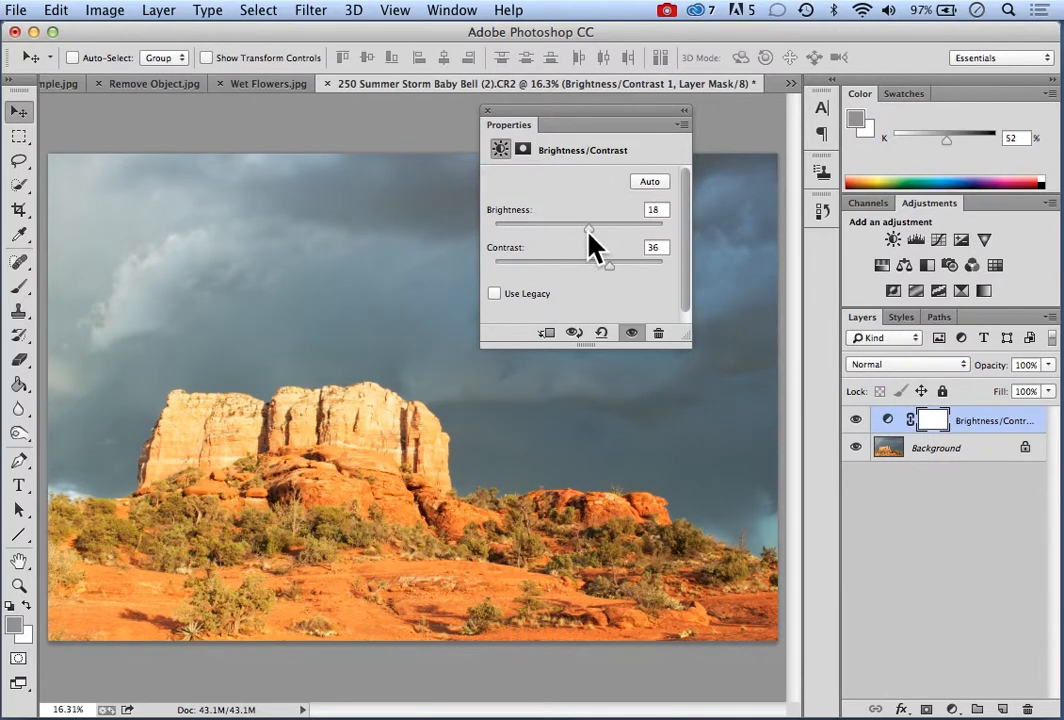
drag(587, 231, 622, 267)
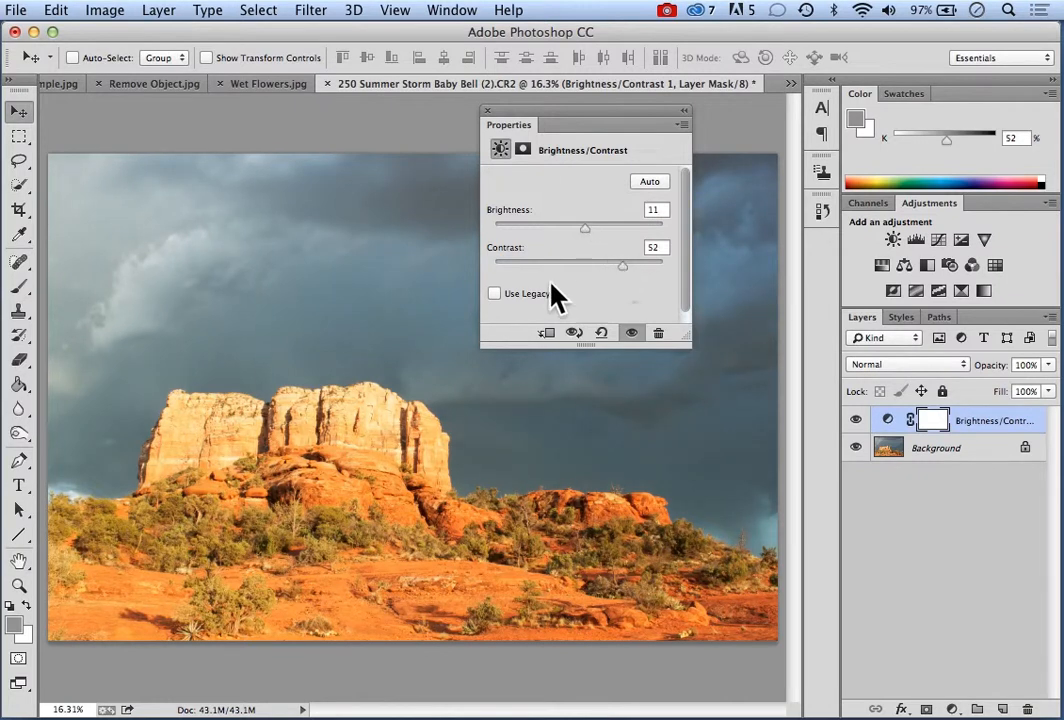
Toggle the Brightness/Contrast layer's visibility repeatedly to compare the photo with and without the adjustment, leaving the layer shown
click(856, 421)
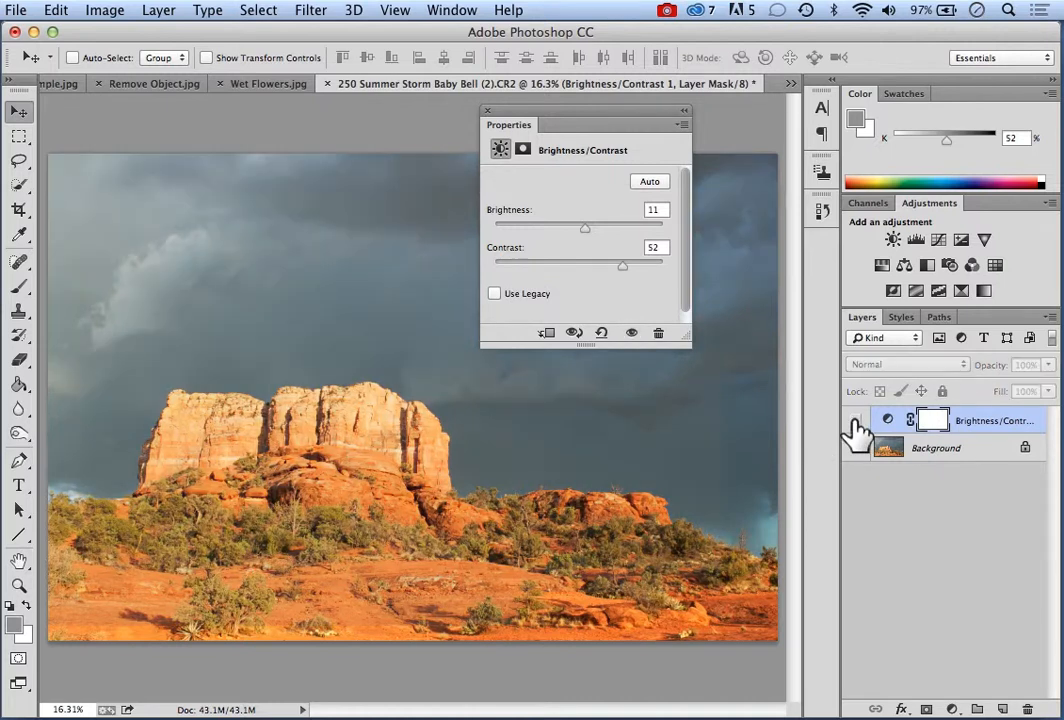
click(856, 421)
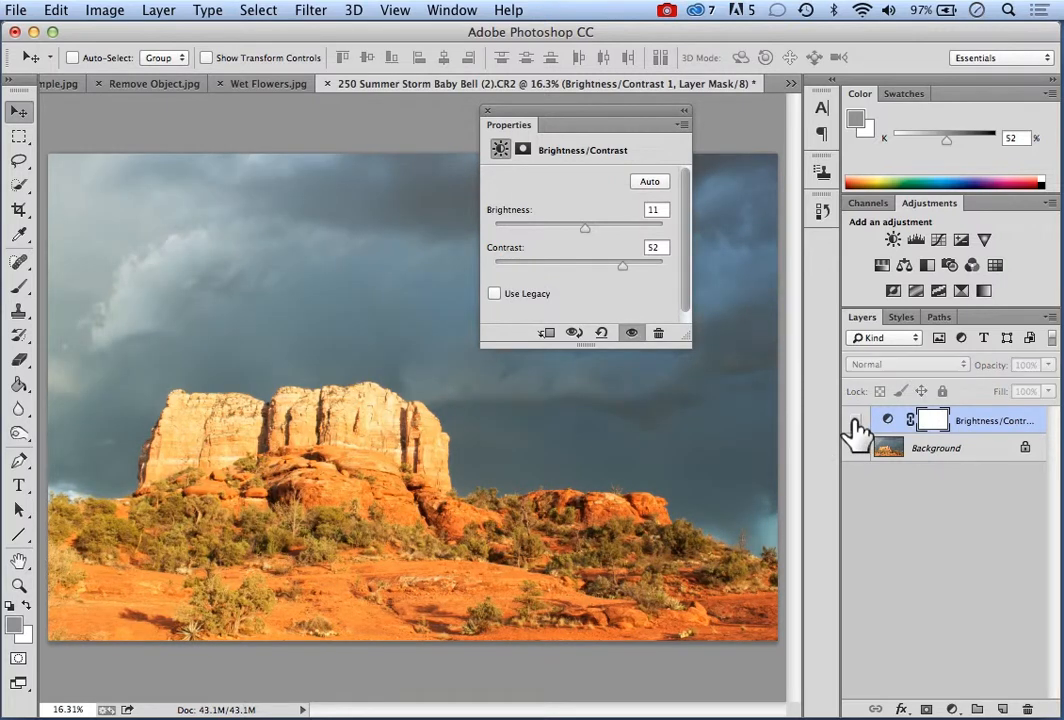
click(856, 421)
click(856, 421)
click(856, 421)
click(856, 421)
click(856, 421)
click(856, 421)
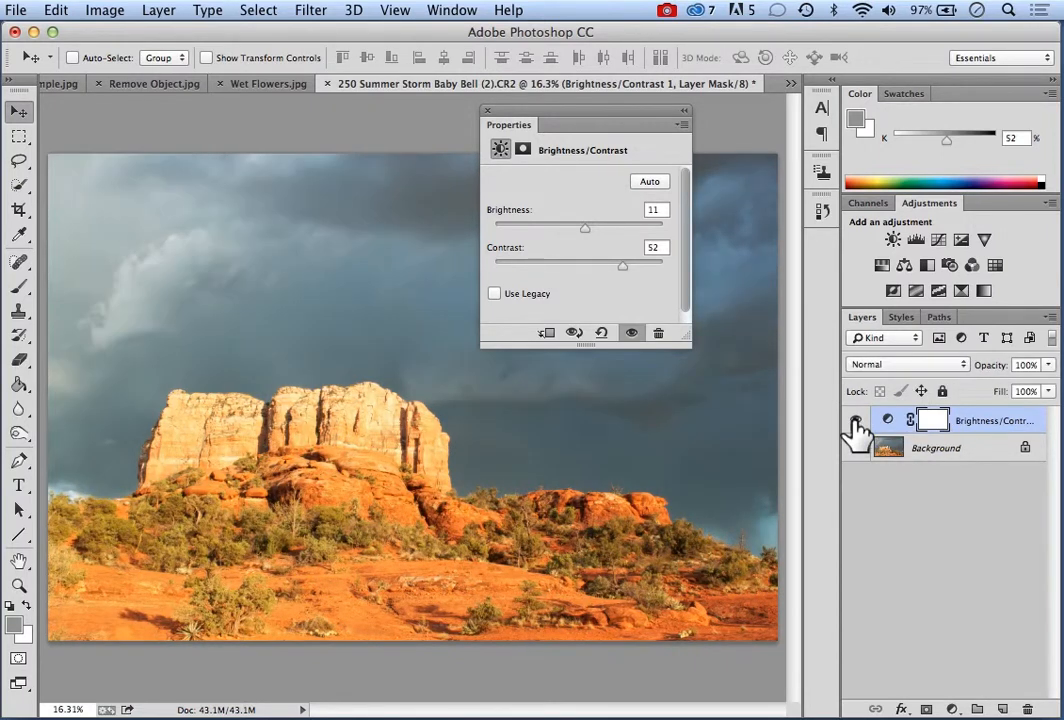
click(856, 421)
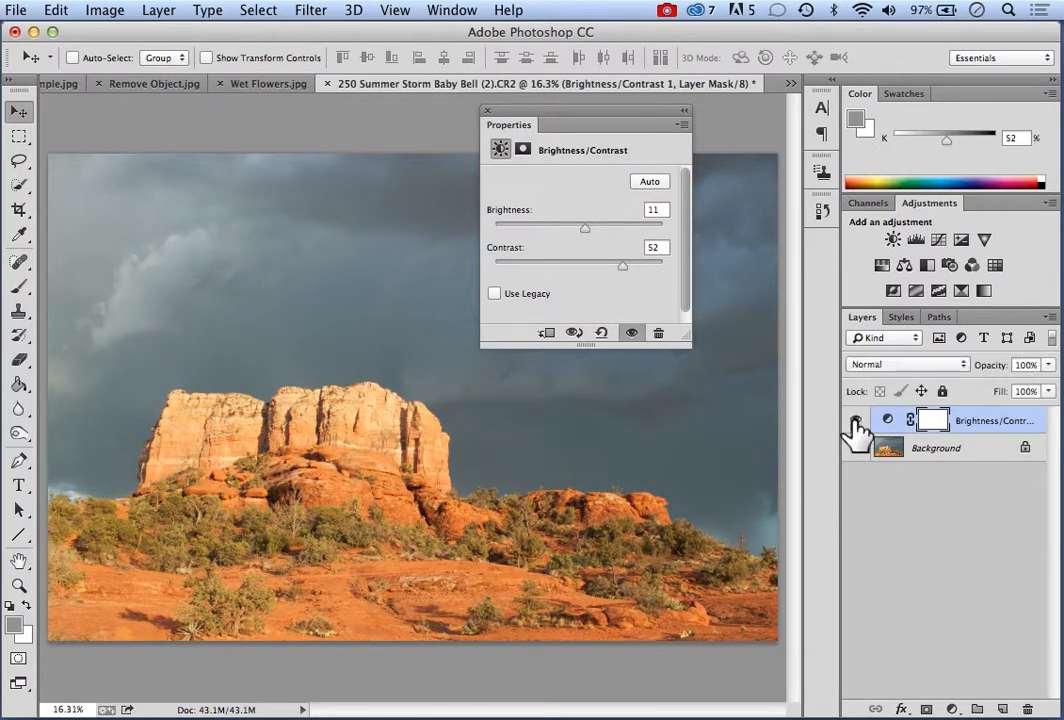
click(856, 421)
click(856, 421)
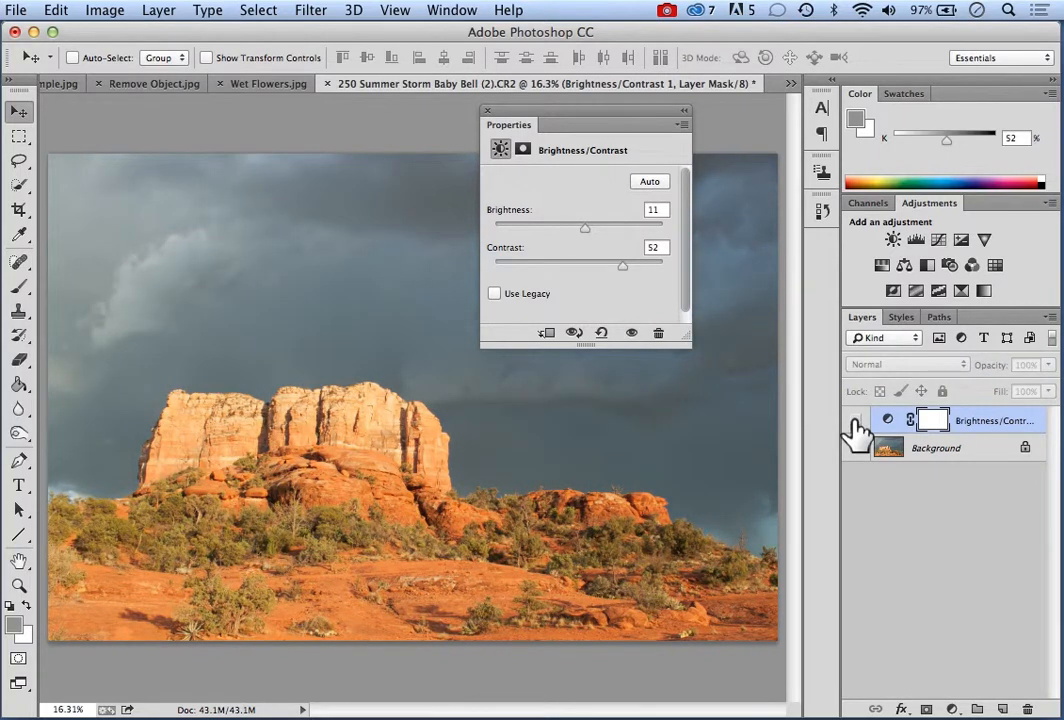
click(856, 421)
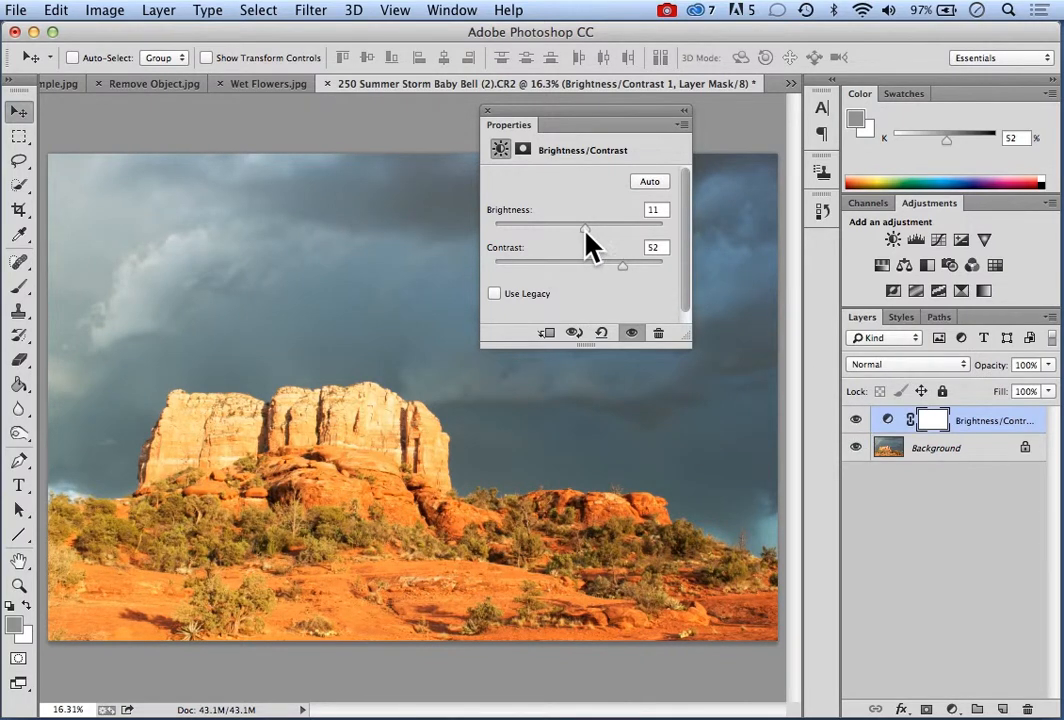
Raise the adjustment layer's contrast to 85 and lower its brightness to -13
drag(585, 230, 584, 230)
drag(622, 266, 651, 267)
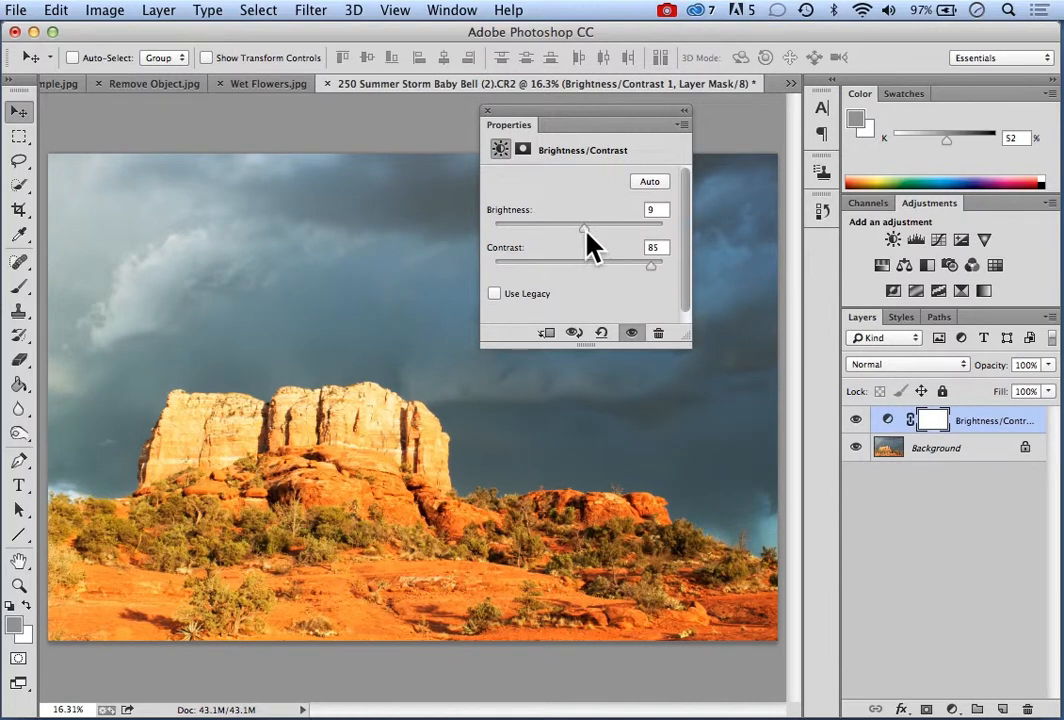
drag(586, 230, 584, 231)
drag(578, 229, 571, 229)
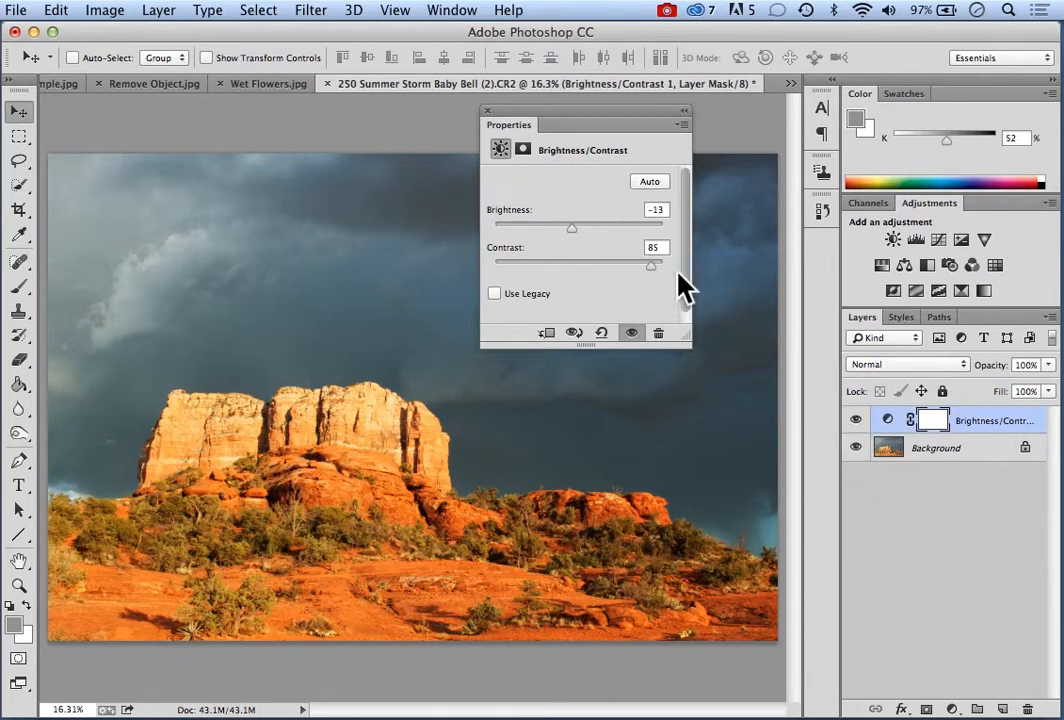
Compare the photo before and after the stronger contrast by toggling the adjustment layer's visibility, and close its properties
click(856, 420)
click(856, 420)
click(856, 420)
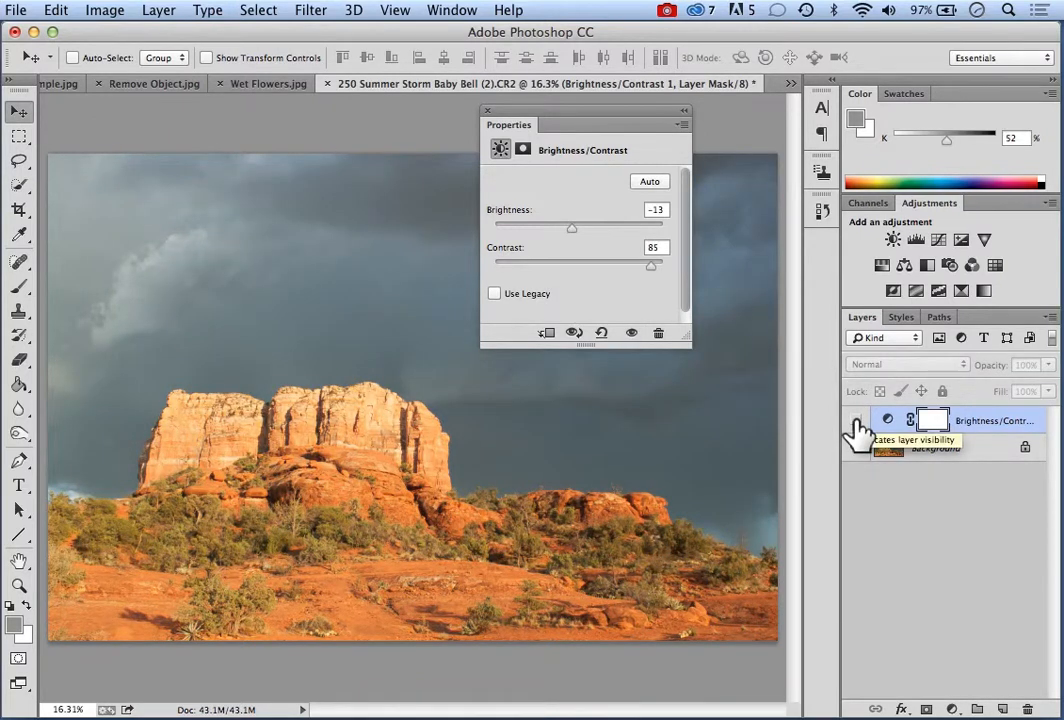
click(856, 420)
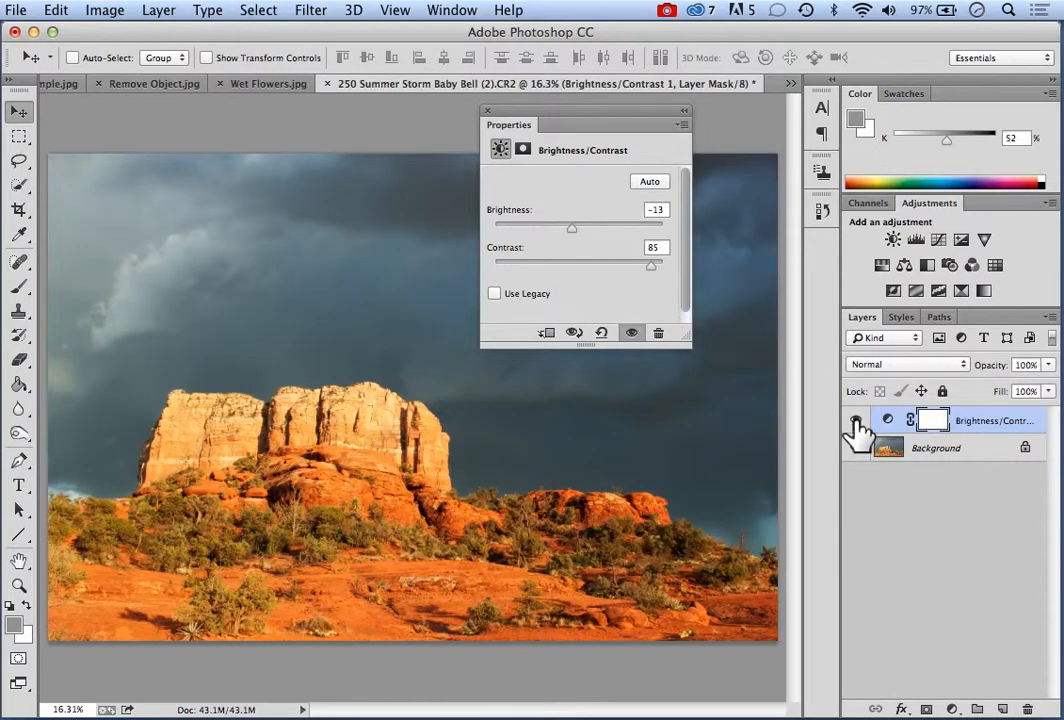
click(856, 420)
click(856, 420)
click(856, 420)
click(856, 420)
click(488, 112)
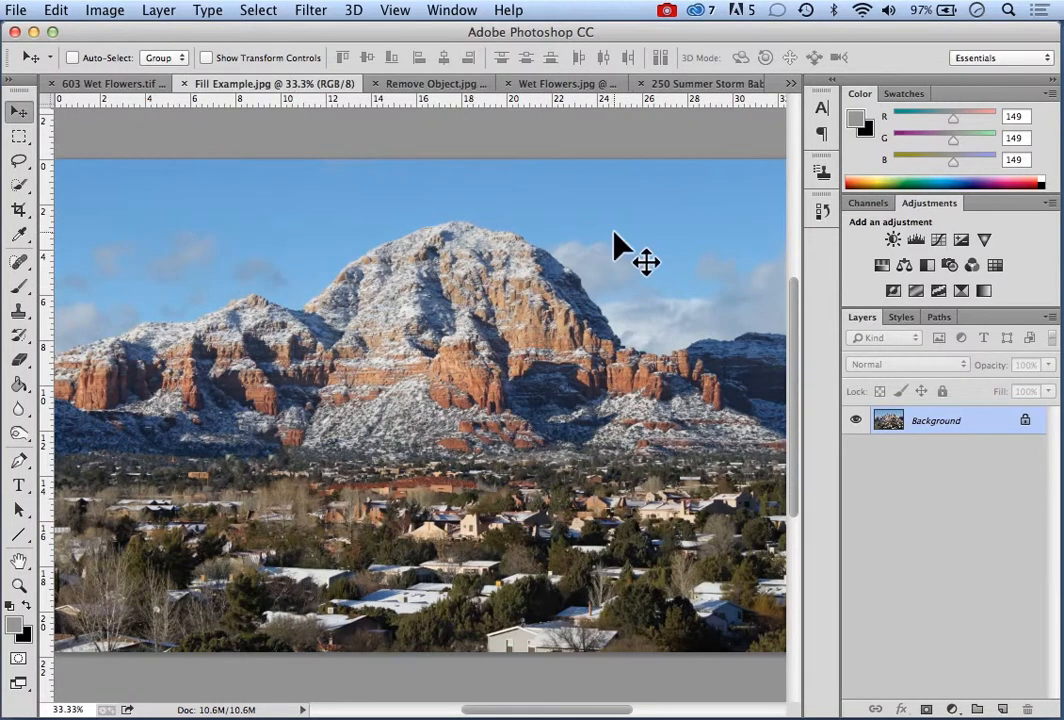
Hide the rulers in Fill Example.jpg and add a Levels adjustment layer, moving its properties over the photo's upper-left area
click(400, 12)
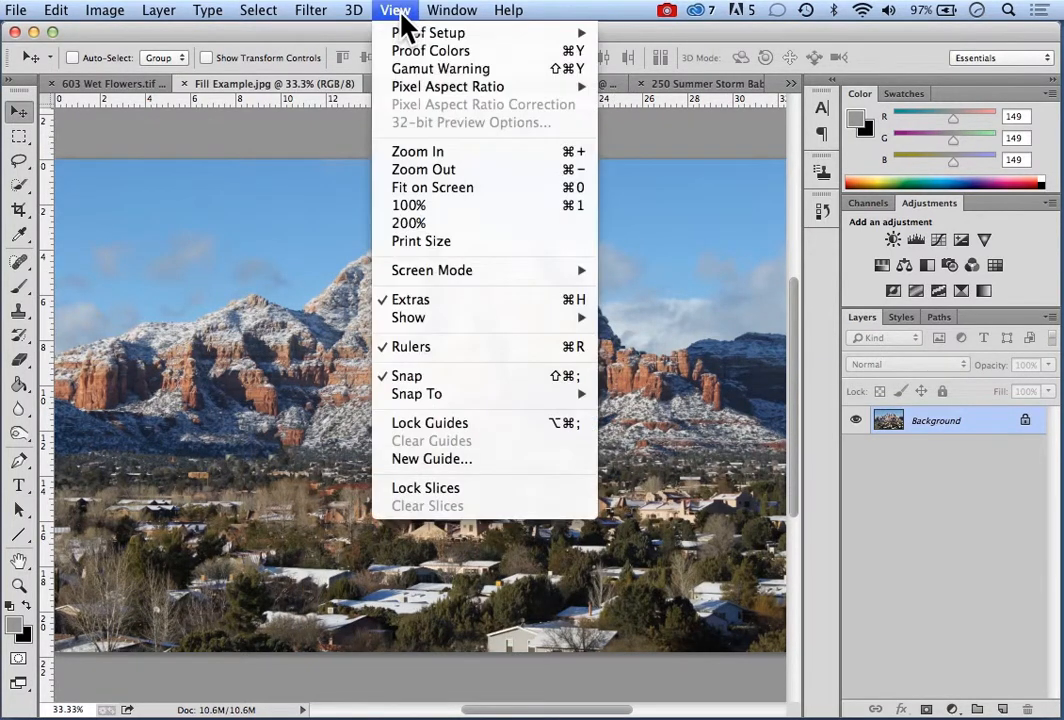
click(440, 348)
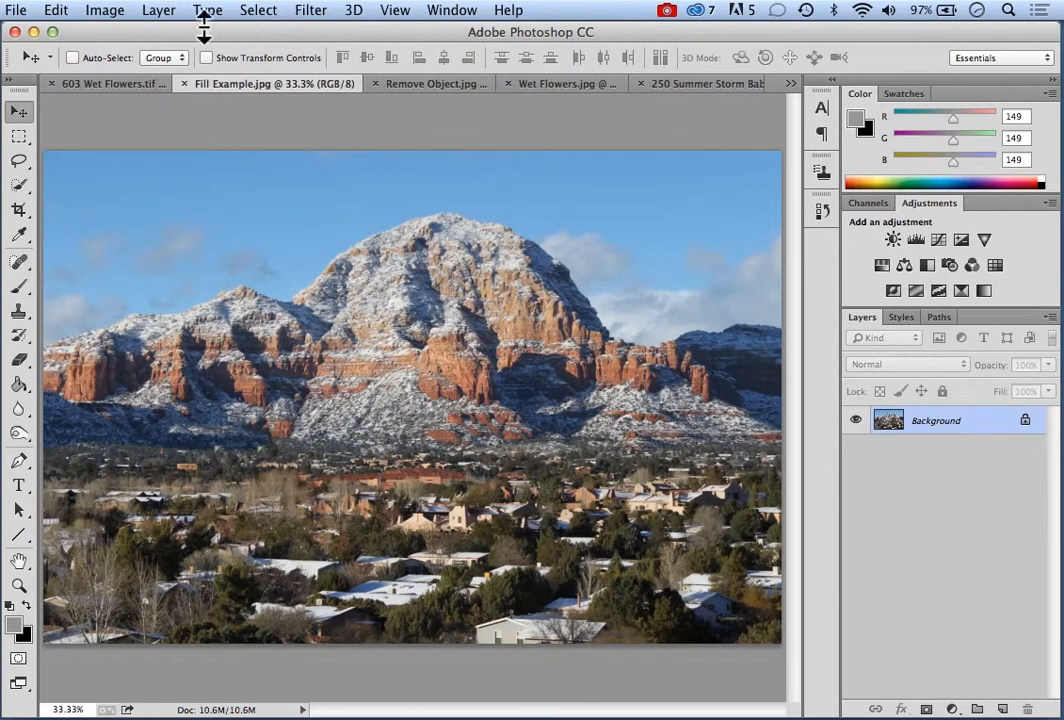
click(158, 10)
mouse_move(224, 200)
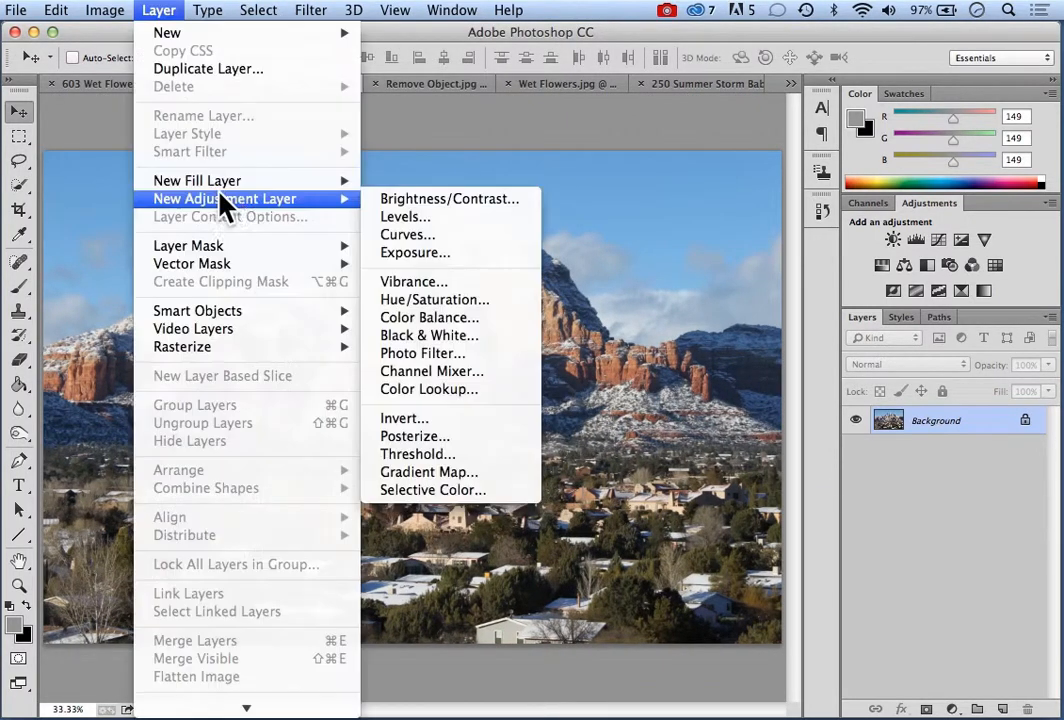
click(409, 223)
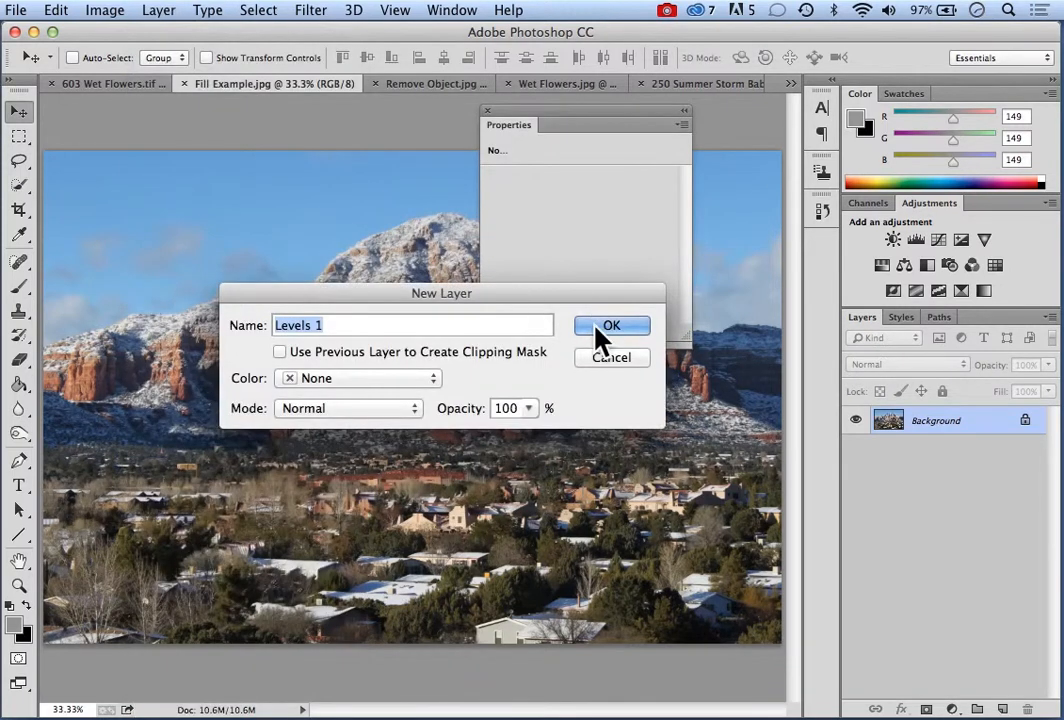
click(603, 330)
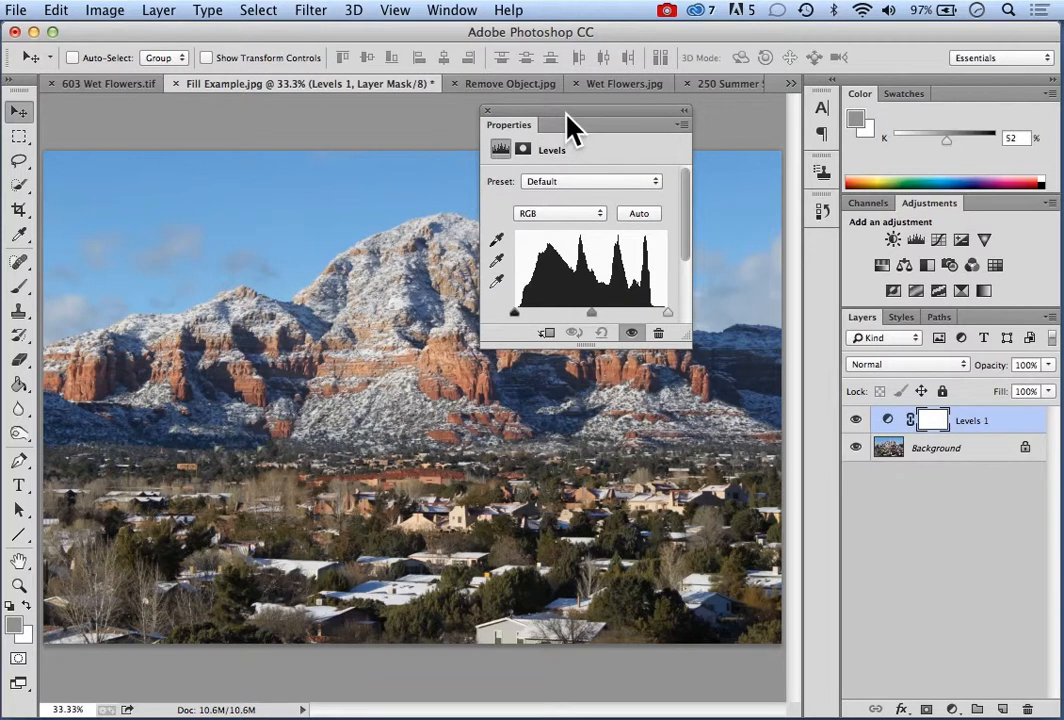
drag(565, 126, 215, 126)
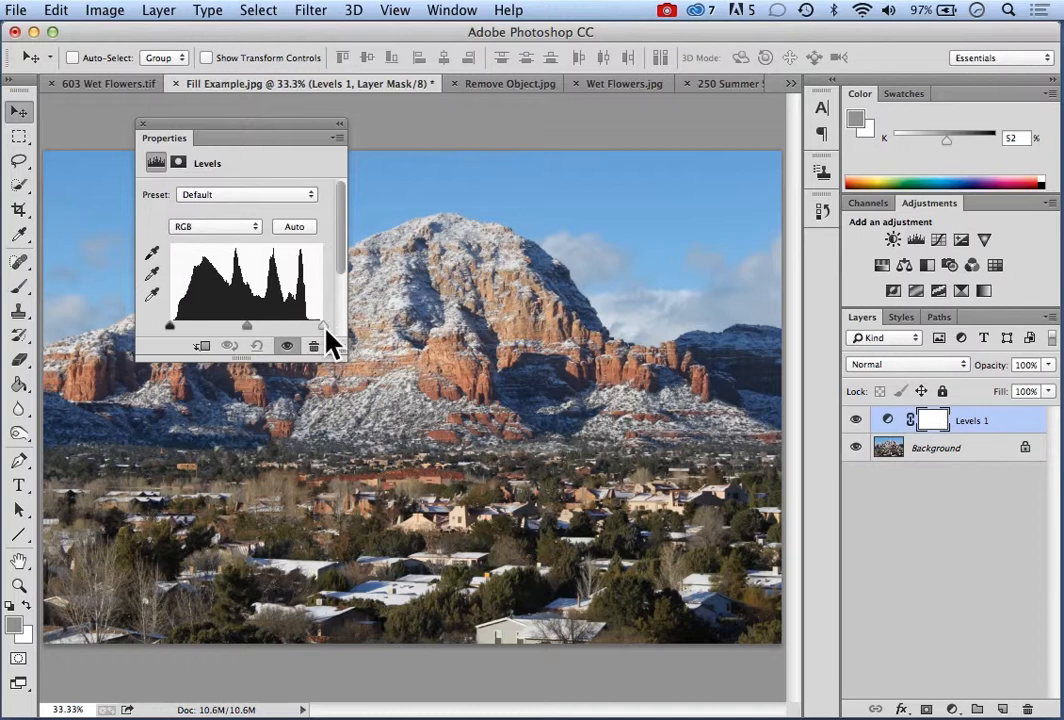
Bring the white and black input levels in to the ends of the histogram and adjust the midtone level
drag(322, 326, 308, 330)
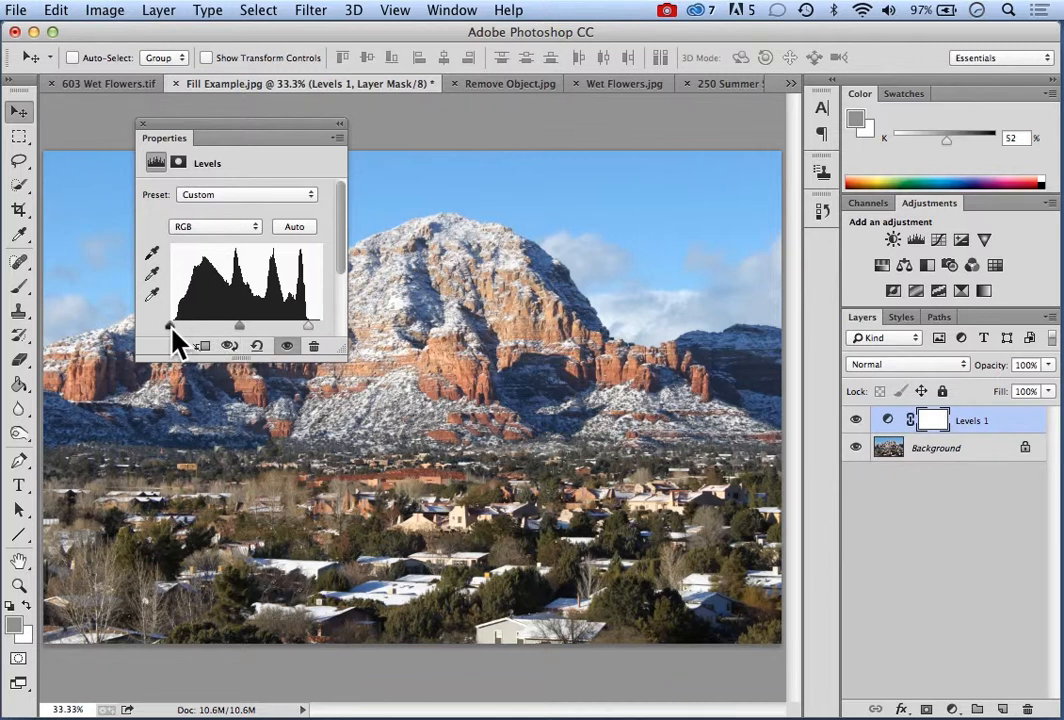
drag(171, 327, 174, 327)
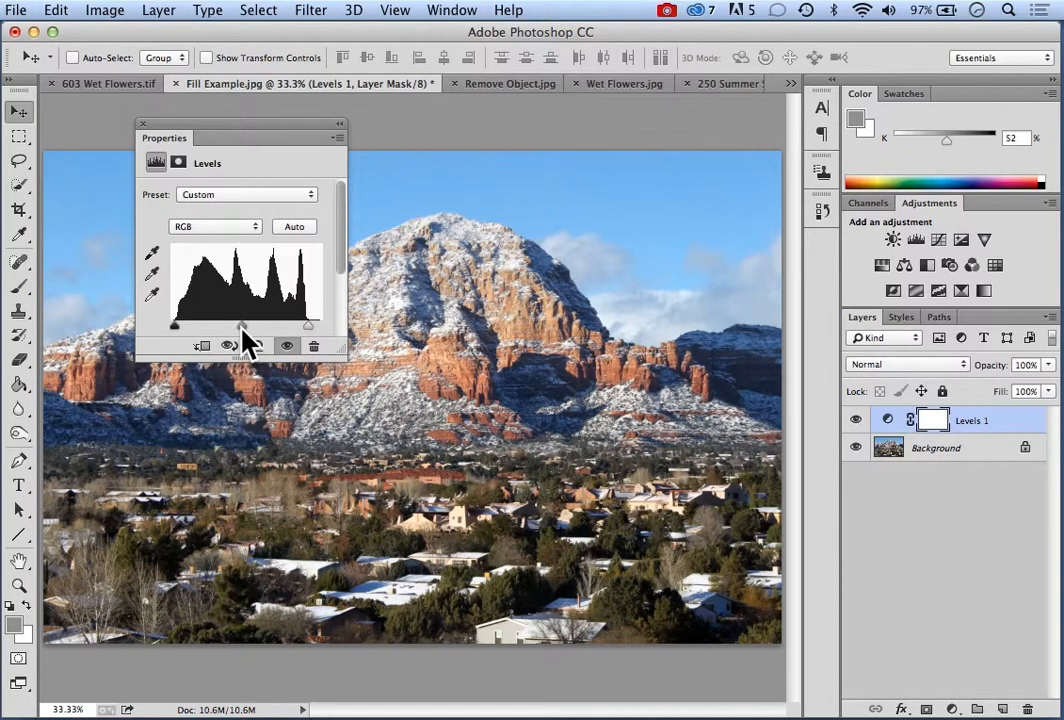
mouse_move(241, 328)
mouse_down()
mouse_move(232, 326)
mouse_move(243, 332)
mouse_up()
Return the black and white input levels to full range and set the white point with the clipping preview, just outside the highlights
drag(309, 327, 325, 330)
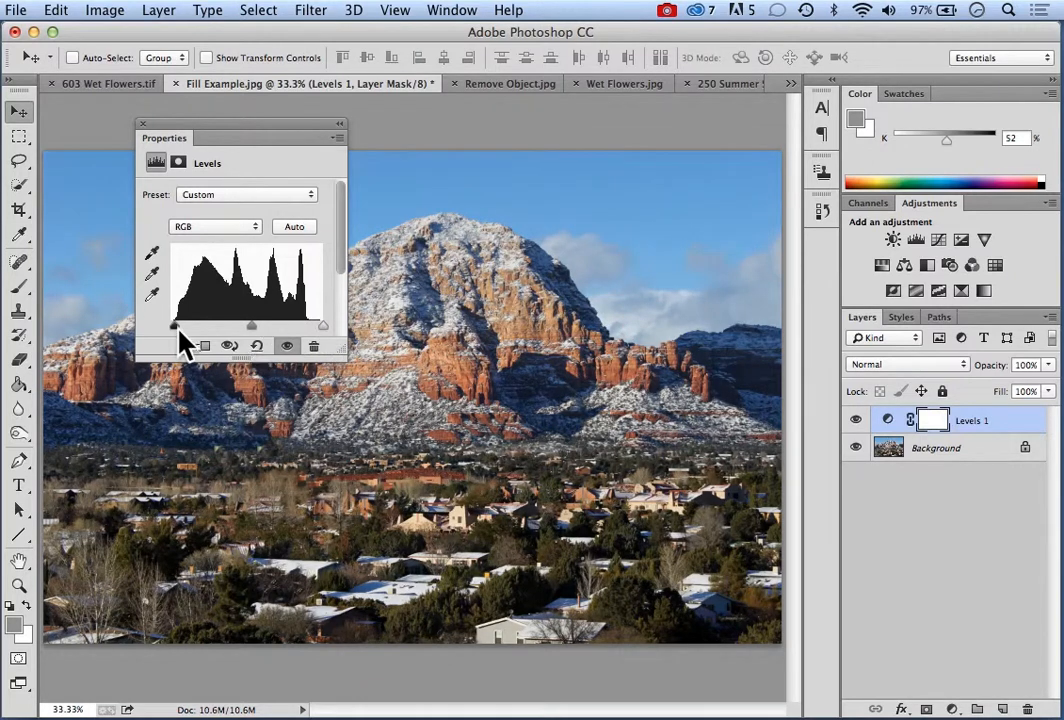
drag(175, 328, 164, 328)
alt+click(323, 326)
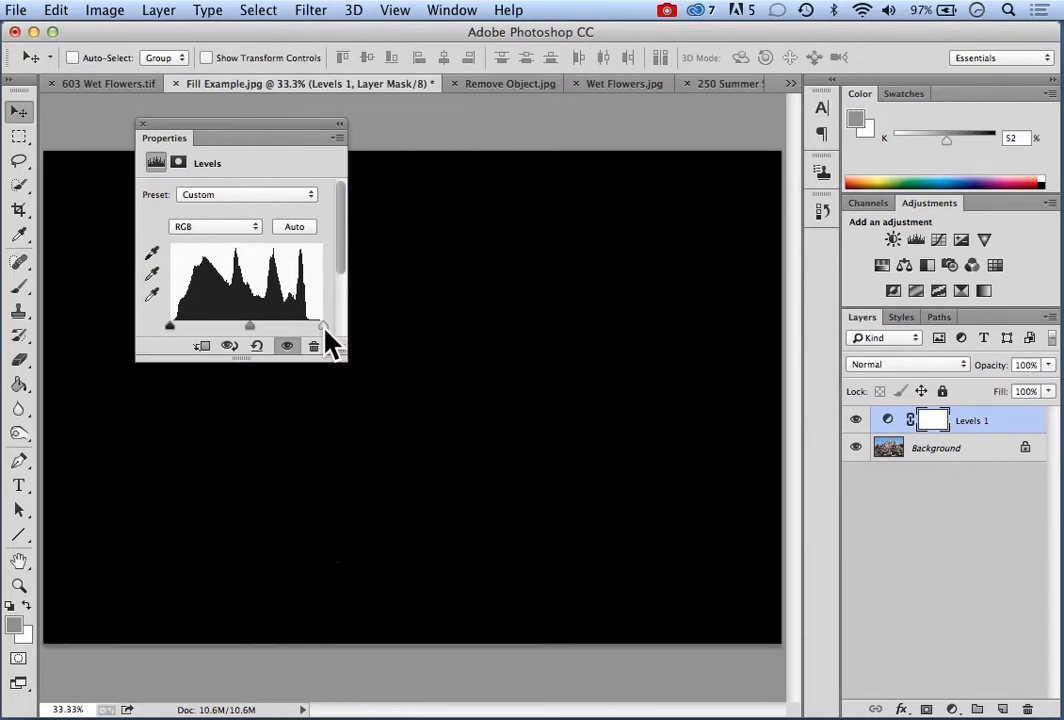
drag(322, 330, 315, 330)
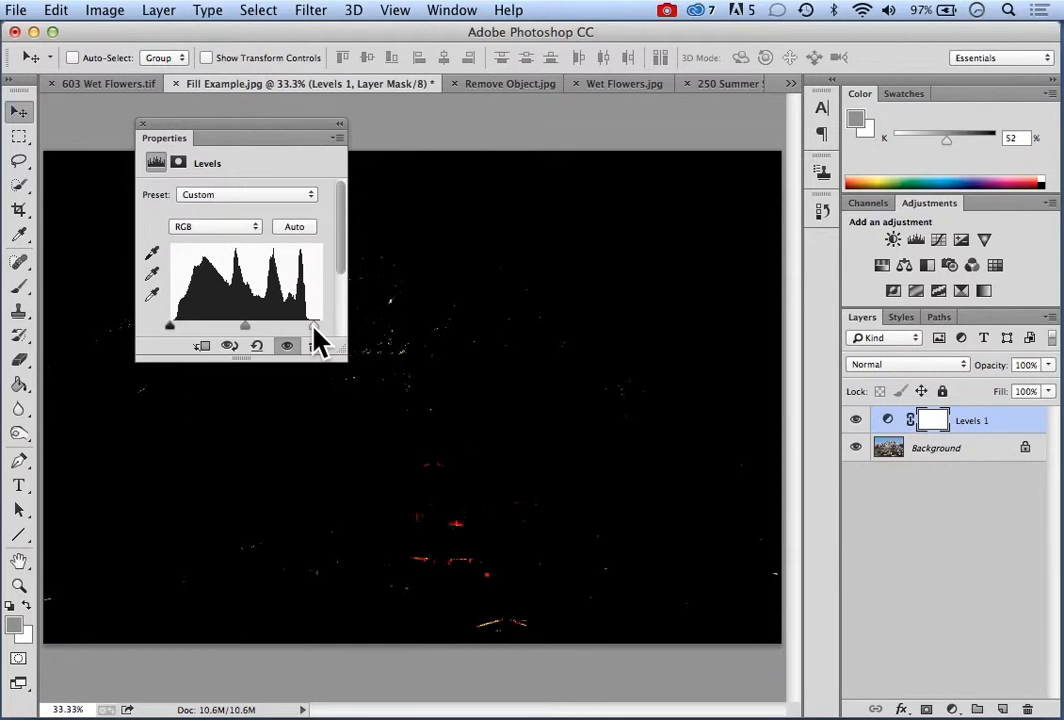
drag(314, 327, 314, 327)
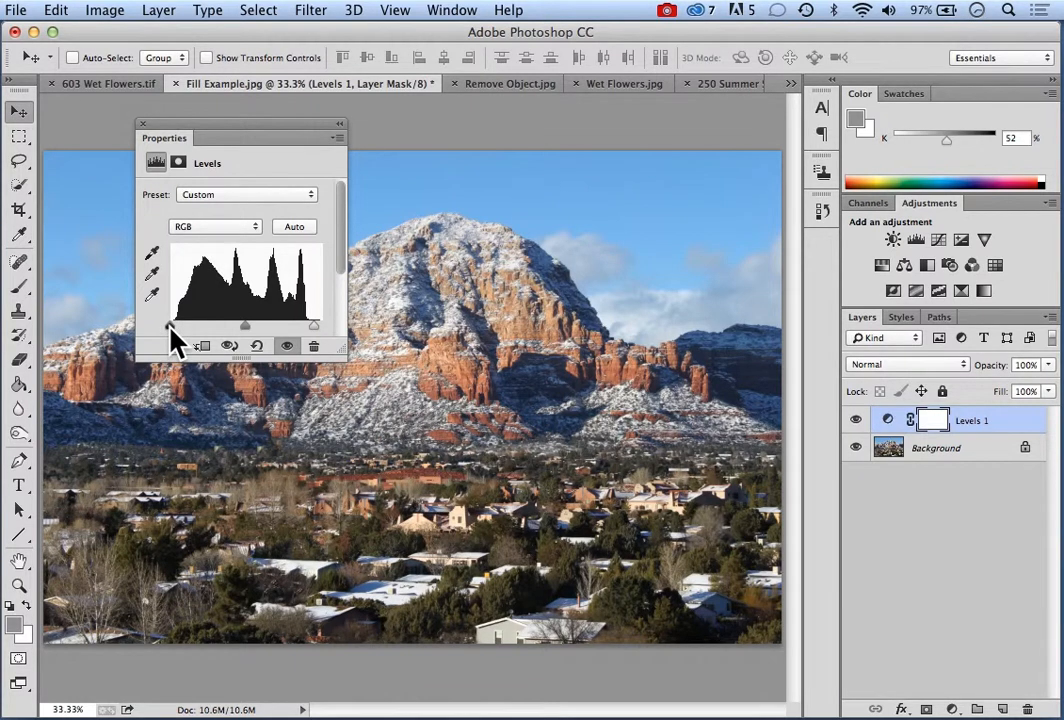
Set the black input level at the start of the histogram's shadows using the clipping preview
drag(170, 327, 170, 327)
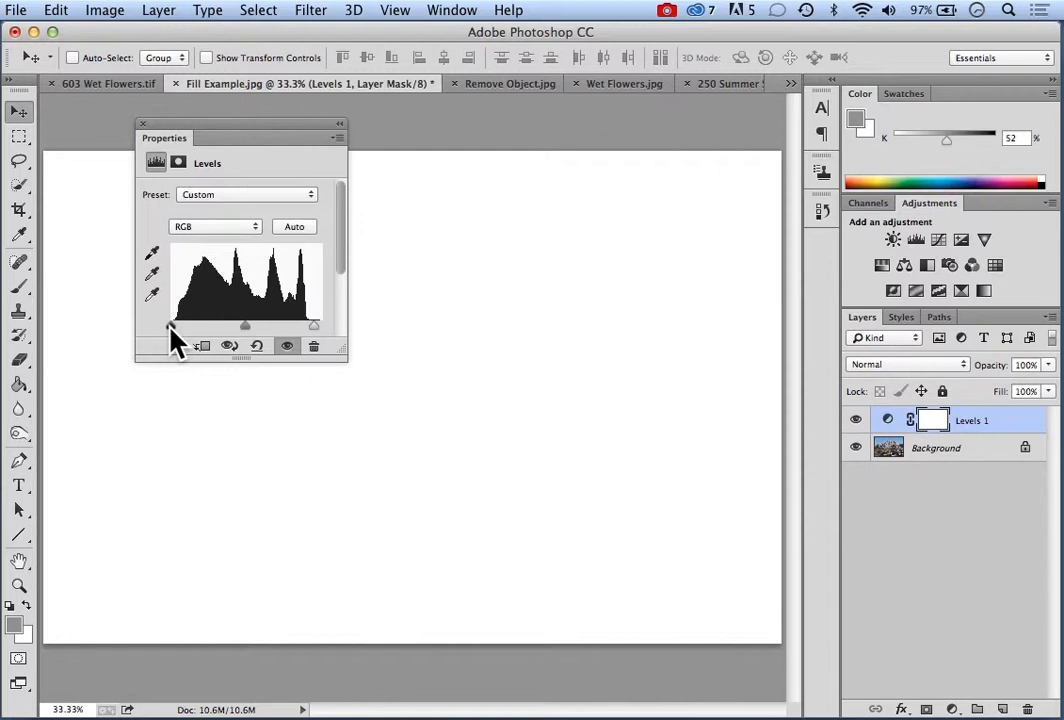
drag(170, 326, 173, 326)
drag(174, 326, 175, 326)
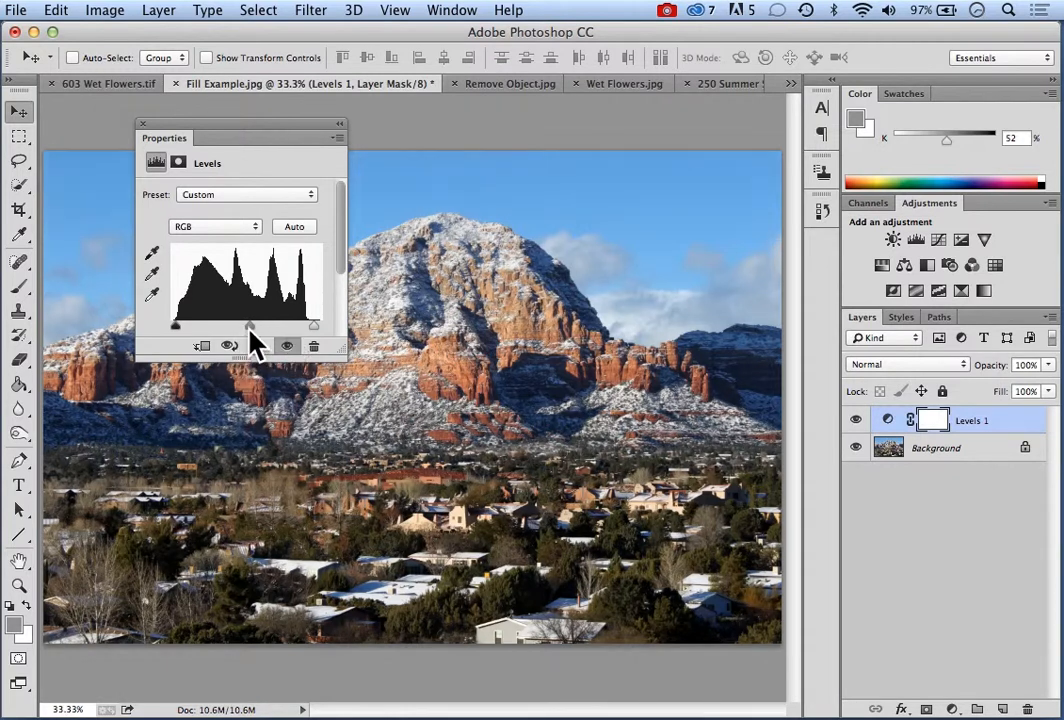
Brighten the midtones slightly with the midtone input level in the Levels adjustment and close its properties
drag(249, 333, 247, 328)
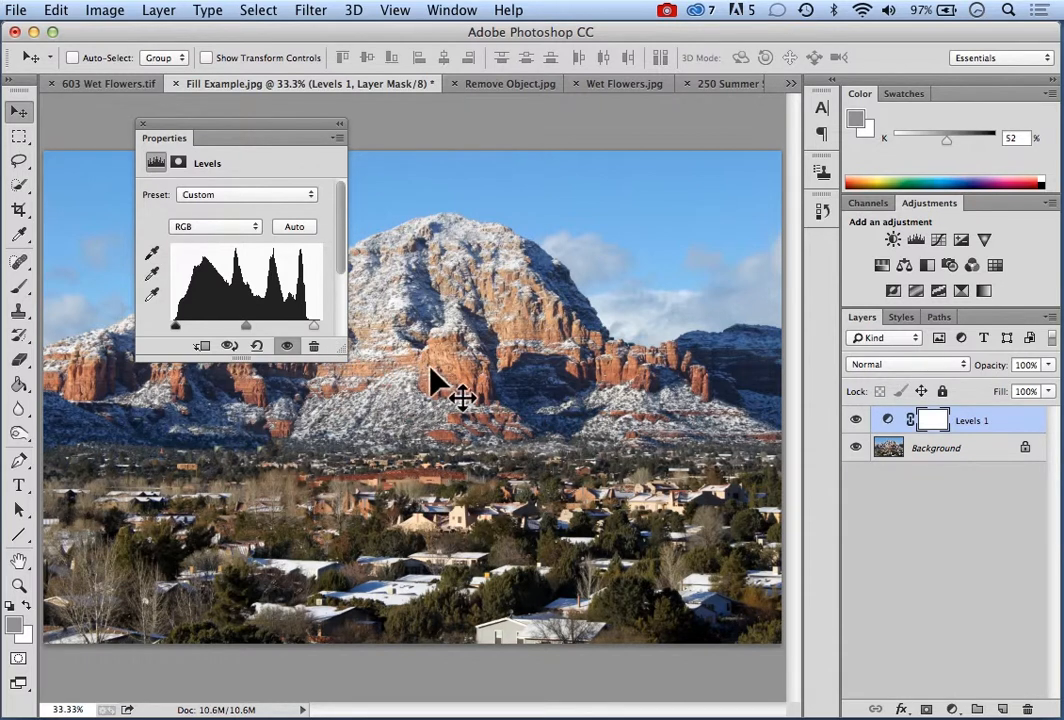
click(143, 125)
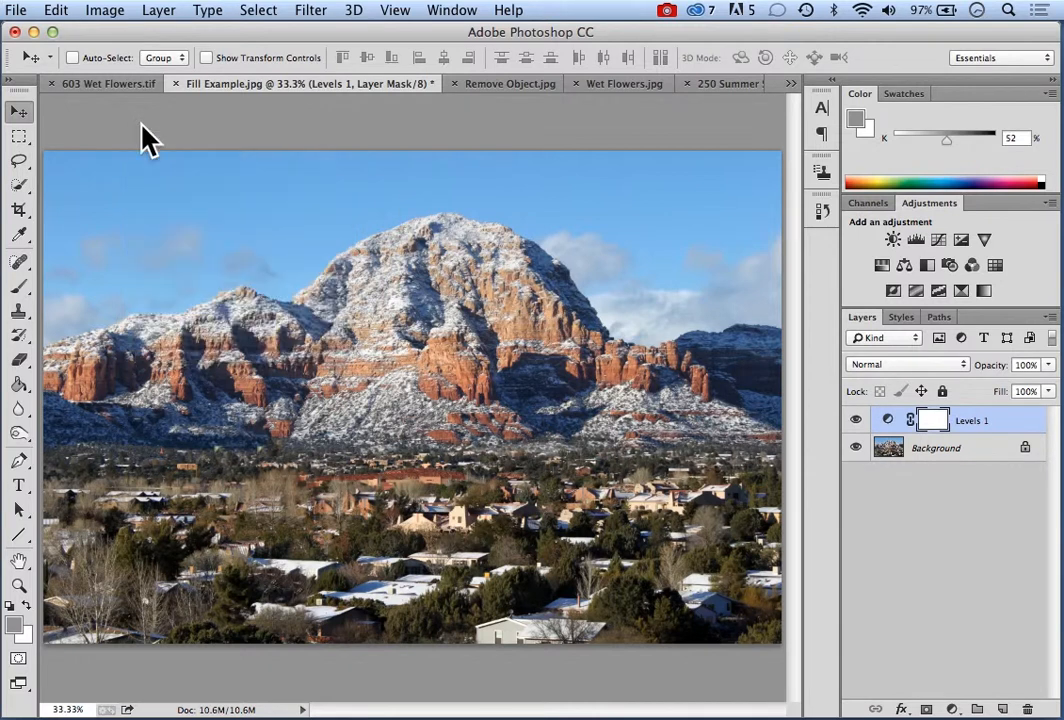
Compare the photo with and without the Levels adjustment by repeatedly toggling the visibility of the Levels 1 layer
click(856, 422)
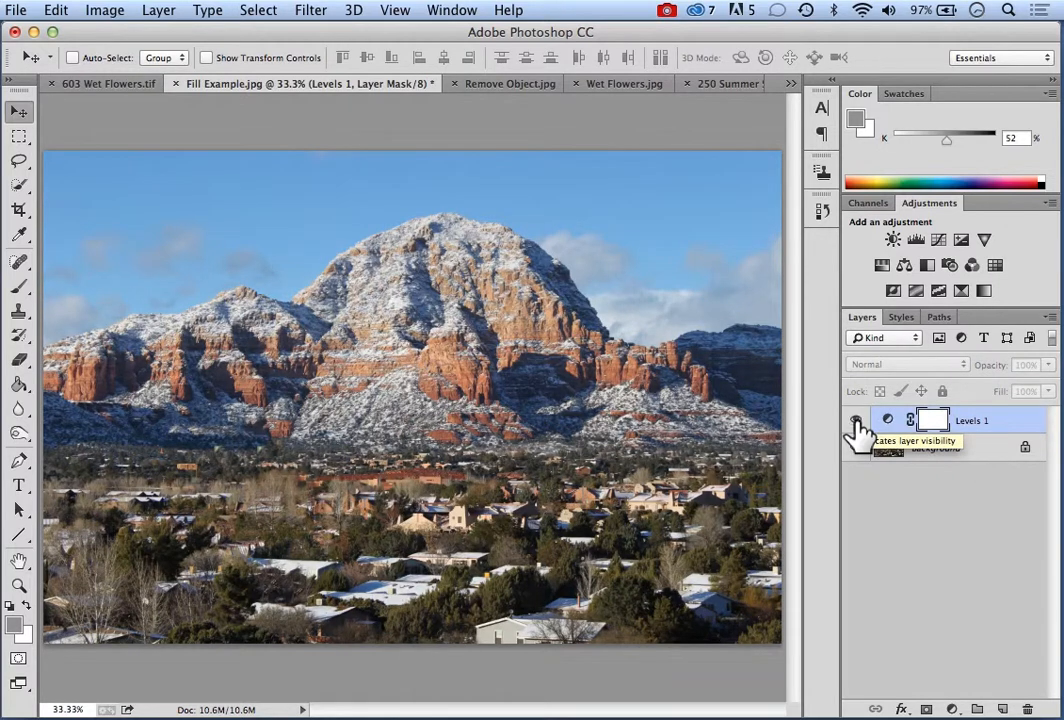
click(856, 422)
click(856, 422)
click(856, 422)
click(856, 422)
click(856, 422)
click(856, 422)
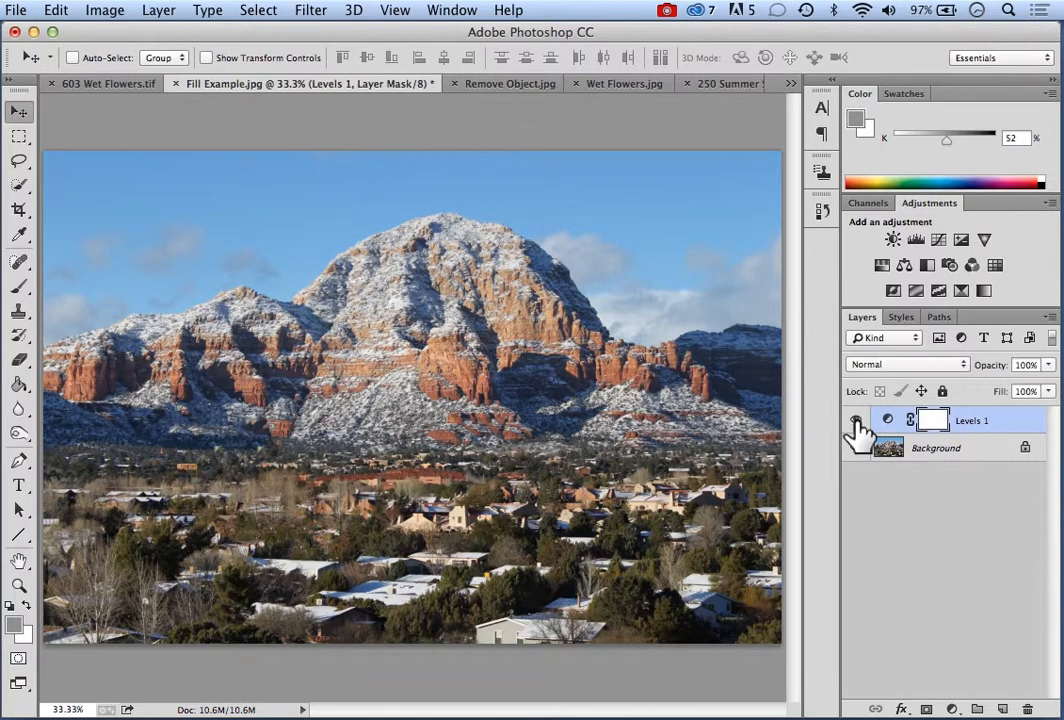
click(856, 422)
click(856, 422)
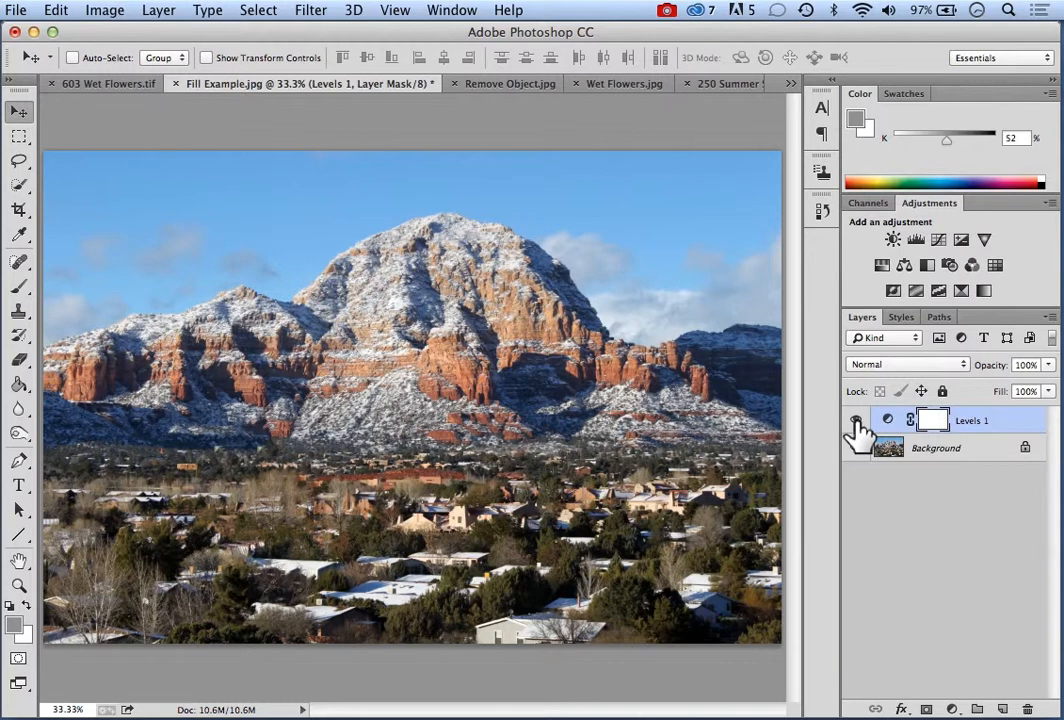
Reopen the Levels 1 adjustment and bring the white input level slightly closer to the histogram's highlights
double_click(888, 421)
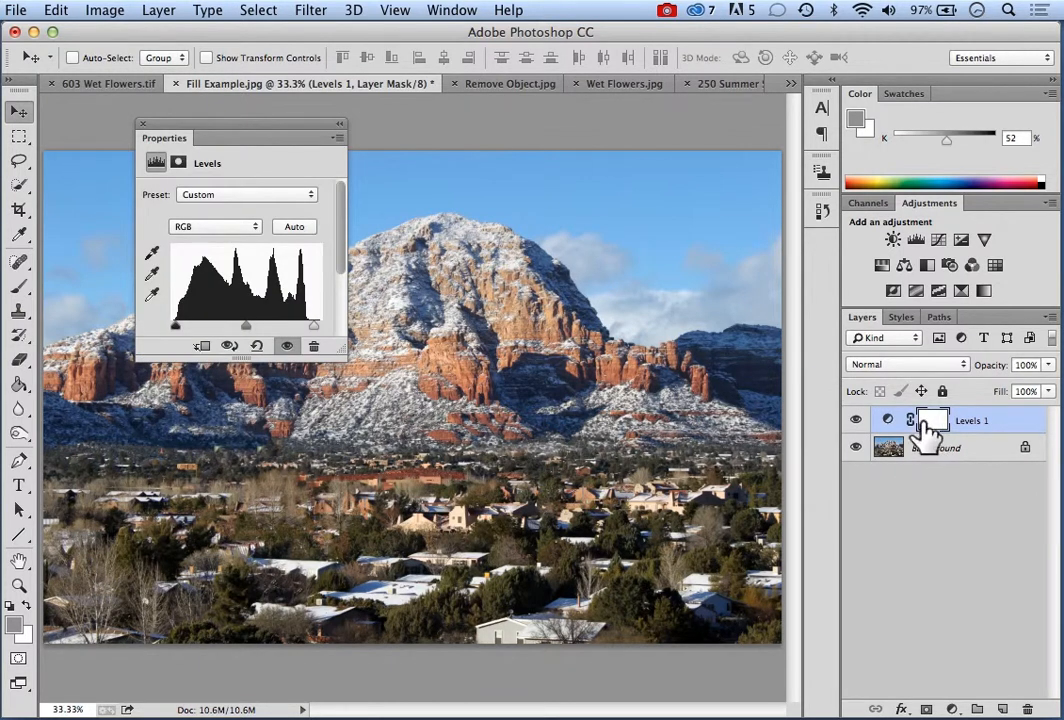
click(888, 421)
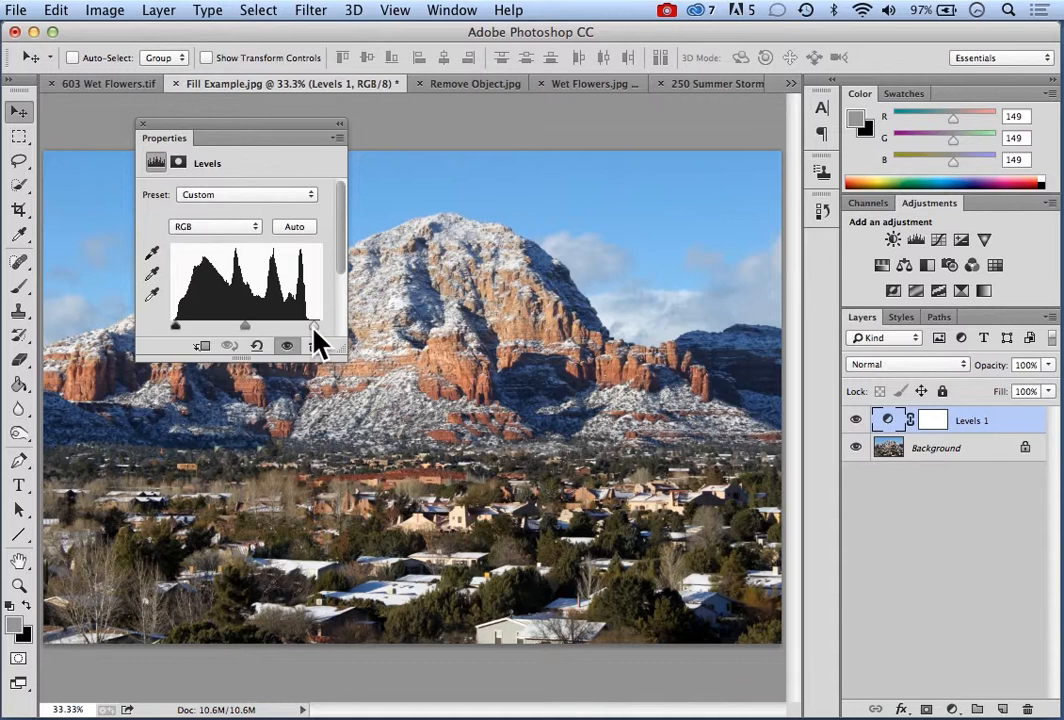
drag(312, 331, 308, 328)
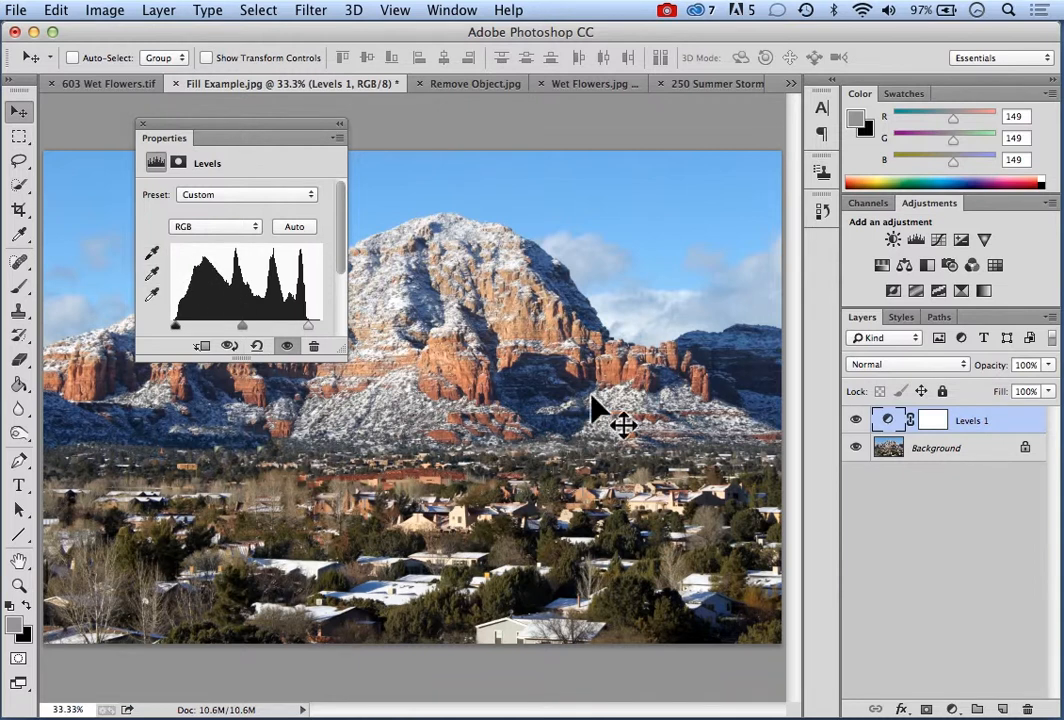
Sample the snow-covered roof in the photo's lower middle as the white point of the Levels adjustment
click(153, 276)
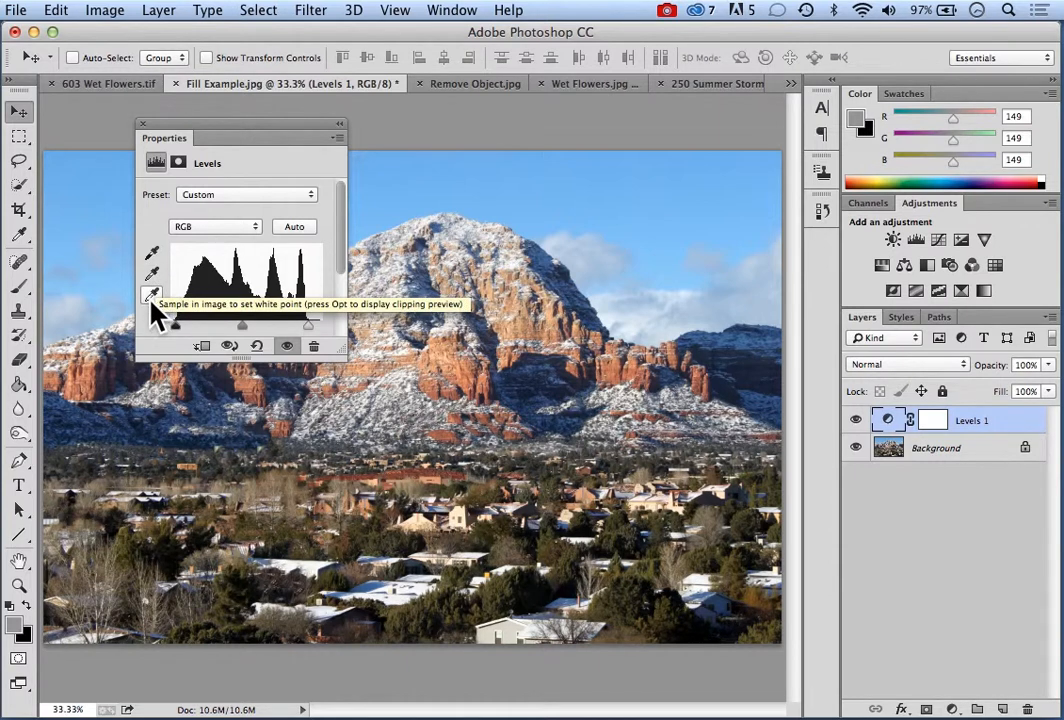
click(151, 303)
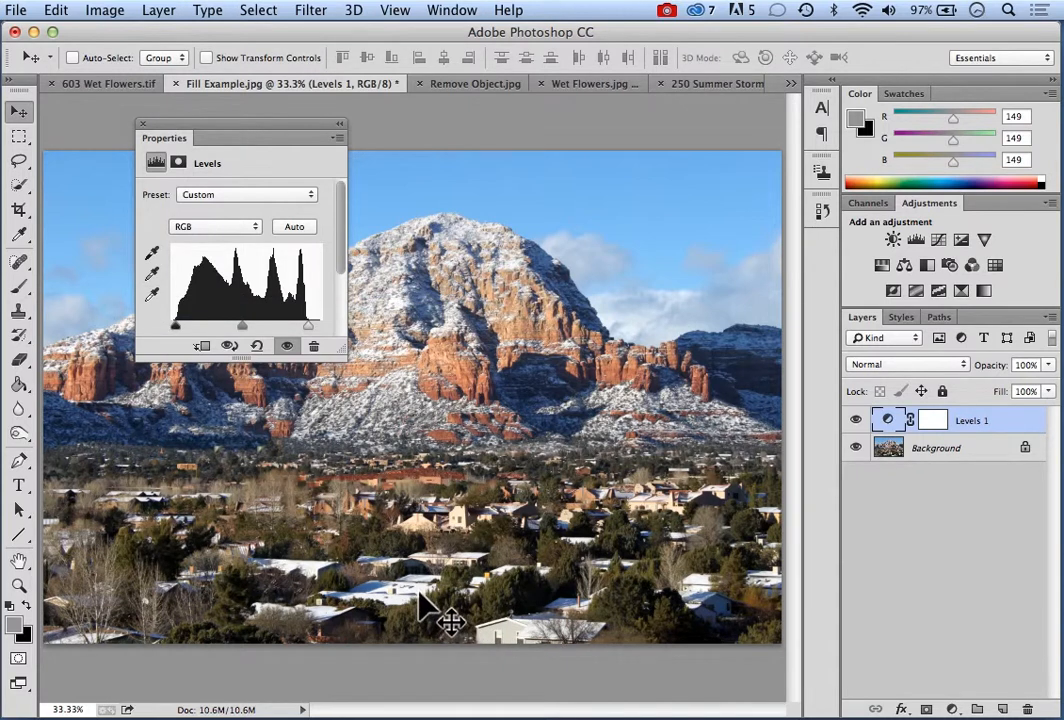
click(154, 300)
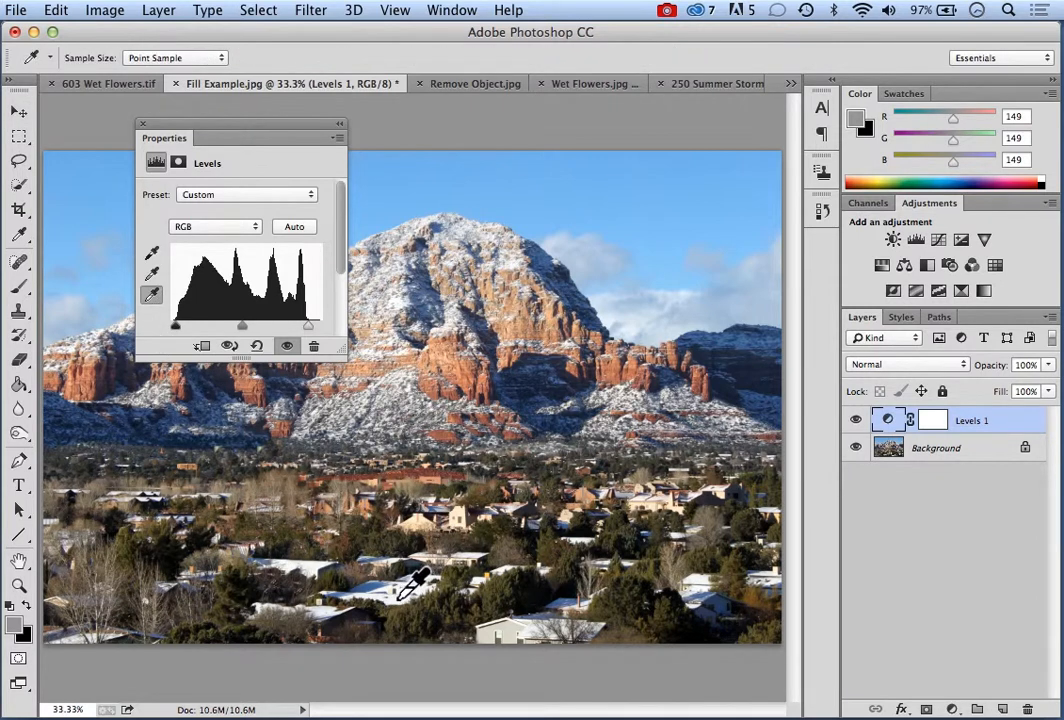
click(400, 597)
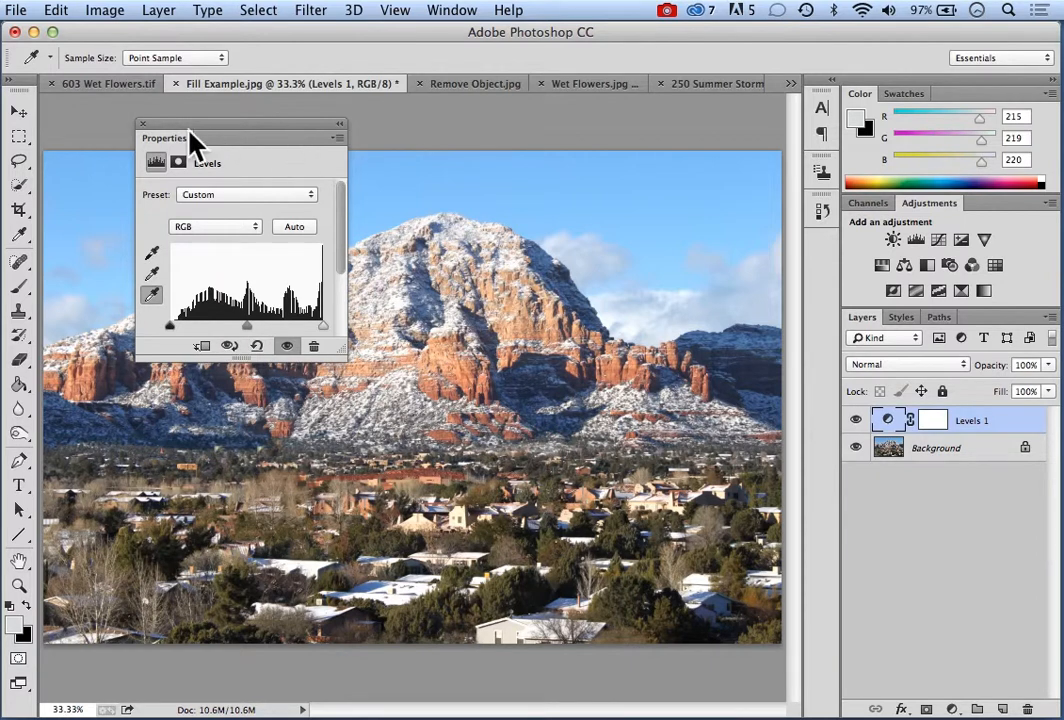
Discard the Levels adjustment layer and add a Curves adjustment layer to Fill Example.jpg with the default layer options
click(143, 125)
click(159, 10)
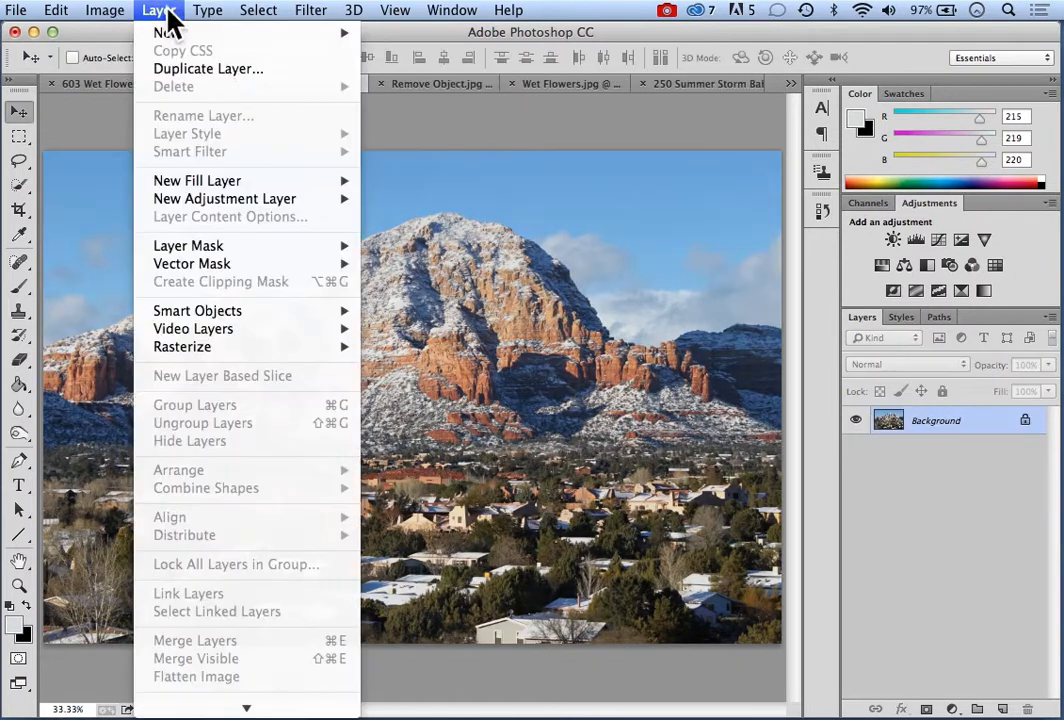
mouse_move(221, 201)
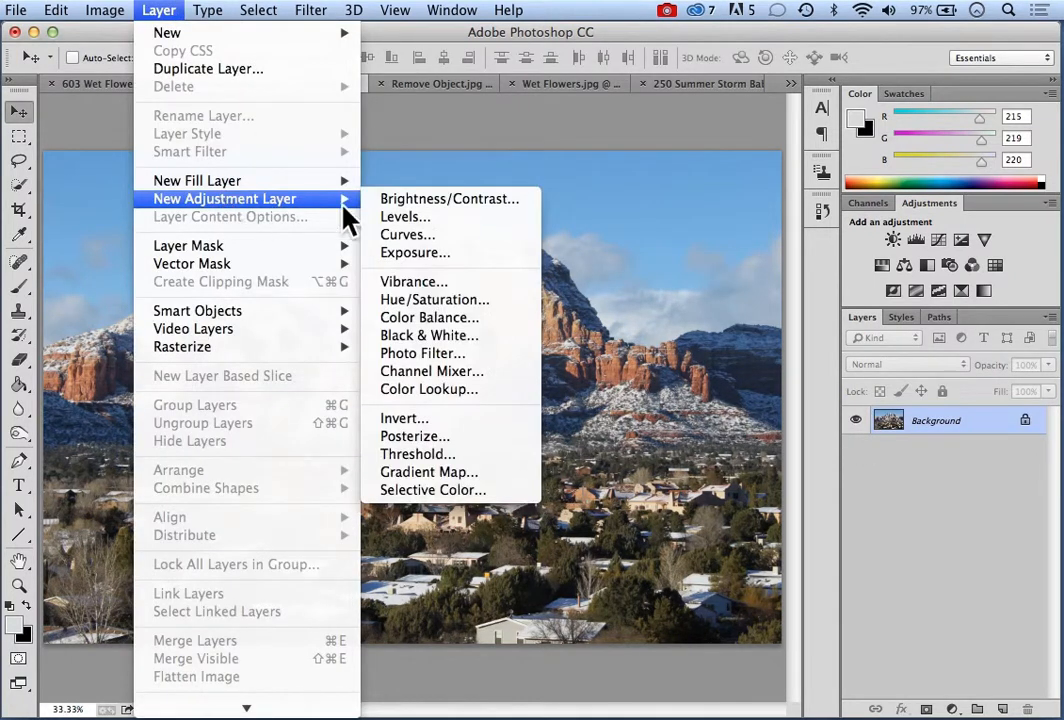
click(428, 242)
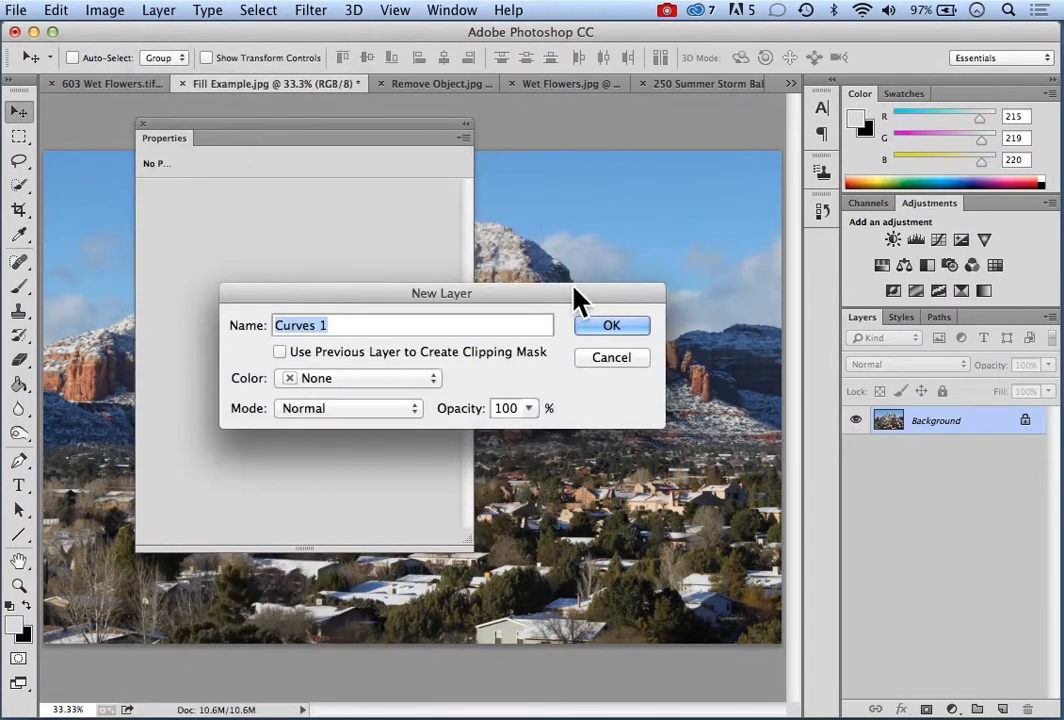
click(602, 337)
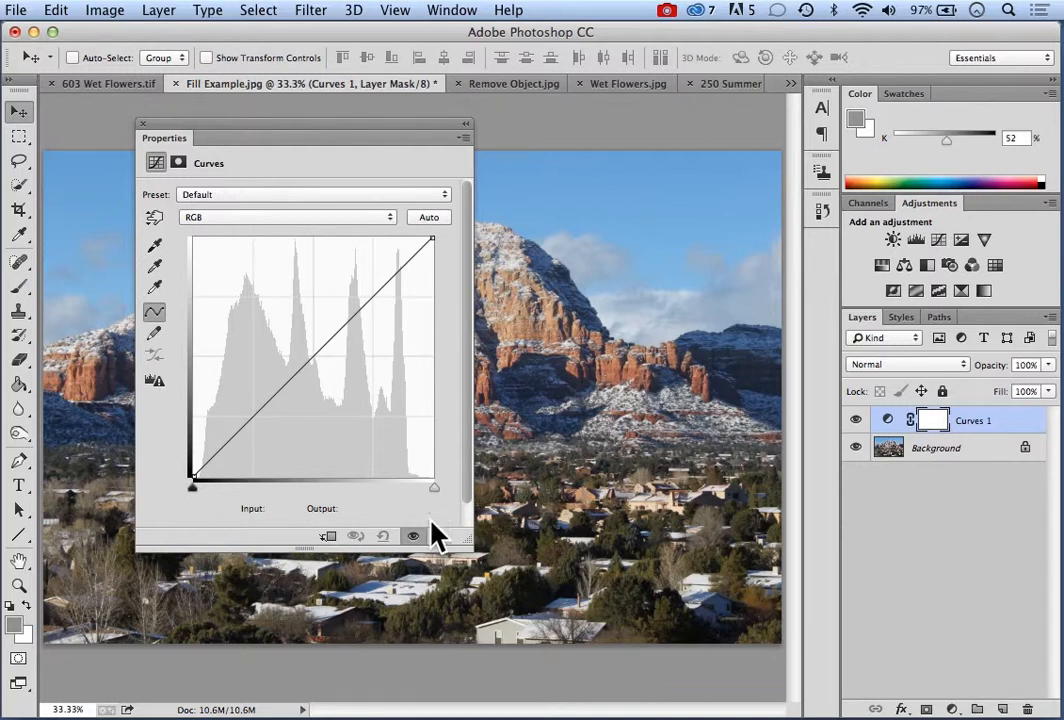
Set the RGB curve's white point to input 230 and its black point to input 9, at the histogram's ends
drag(436, 490, 413, 488)
drag(410, 487, 409, 487)
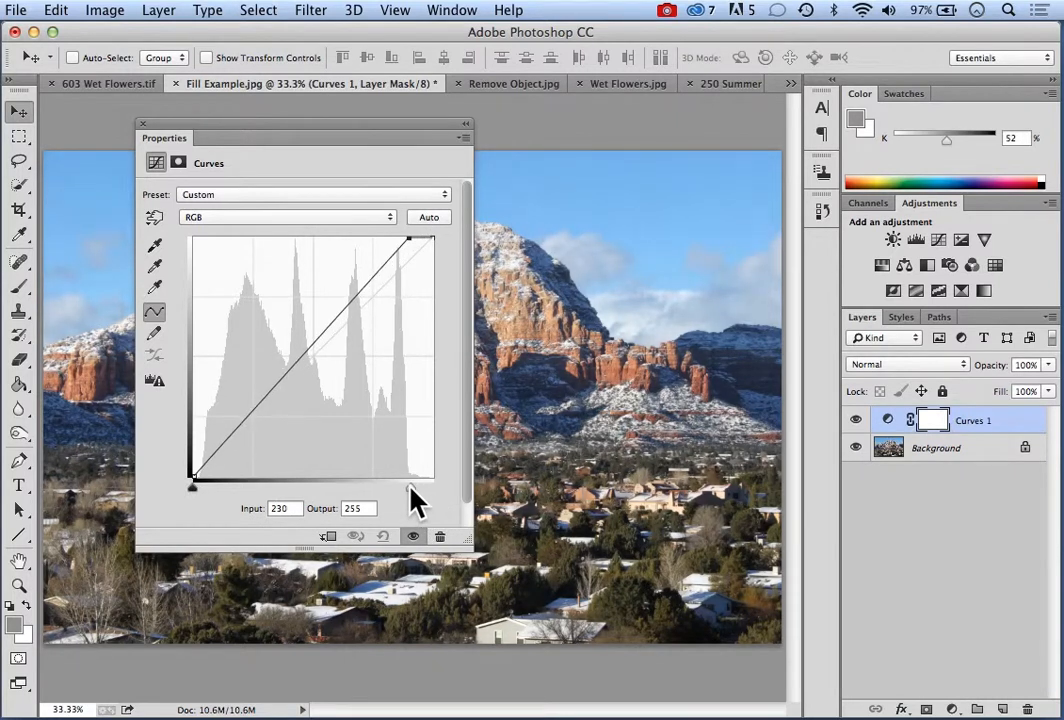
drag(191, 490, 199, 488)
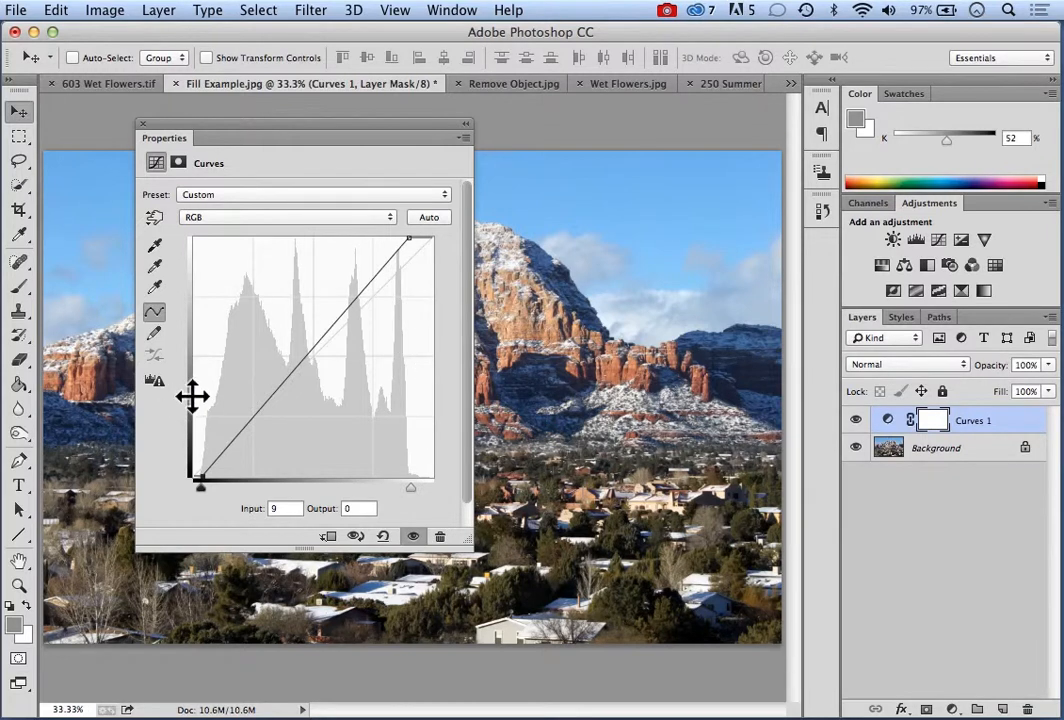
Shape an S-curve with a highlight point at input 204, output 234, a lowered shadow point and a midtone point at input 118, output 134
click(381, 266)
drag(381, 266, 385, 258)
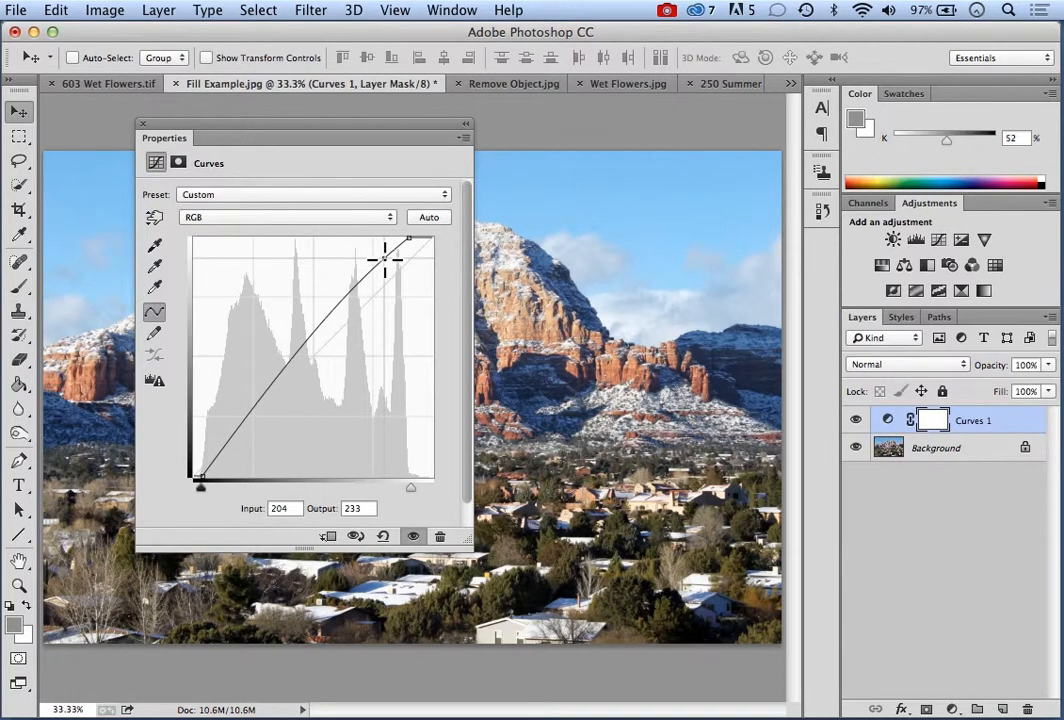
drag(385, 258, 385, 257)
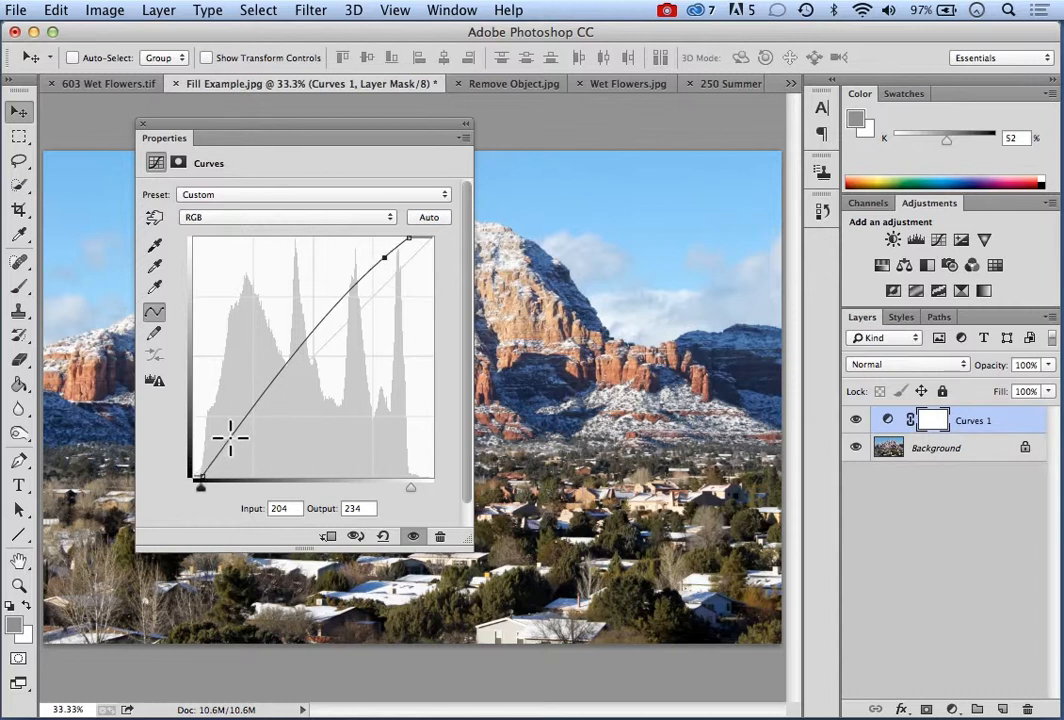
drag(230, 435, 237, 448)
drag(302, 351, 305, 351)
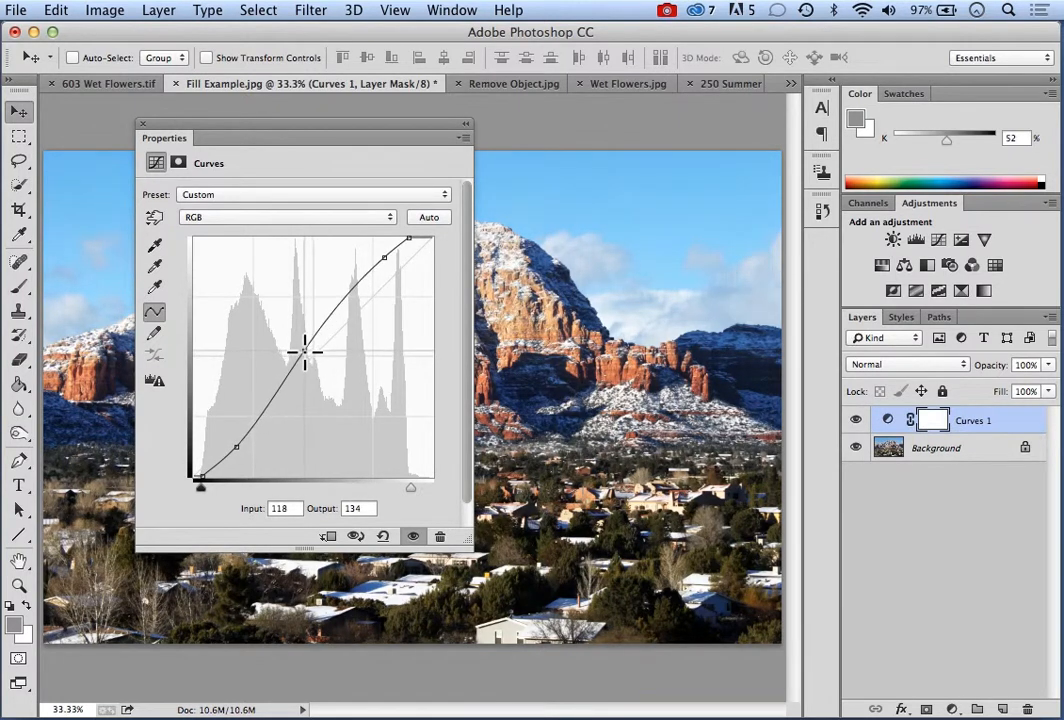
Move the Curves properties off the mountain and add raised curve points at input 81, output 89 and input 154, output 188
drag(294, 136, 733, 168)
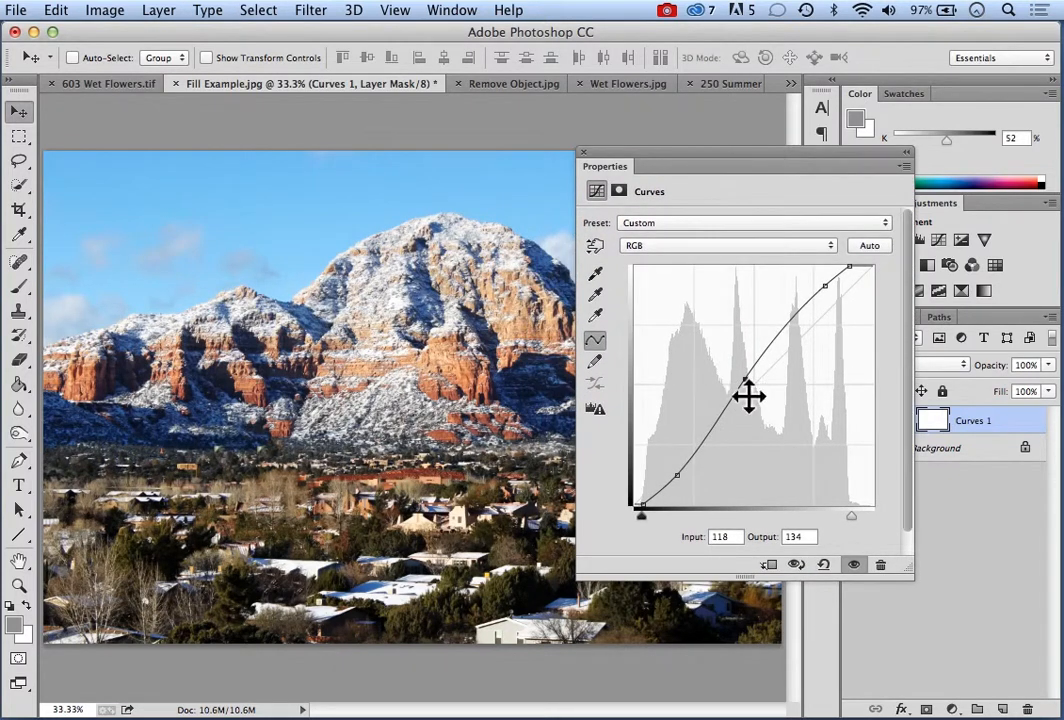
drag(712, 429, 710, 421)
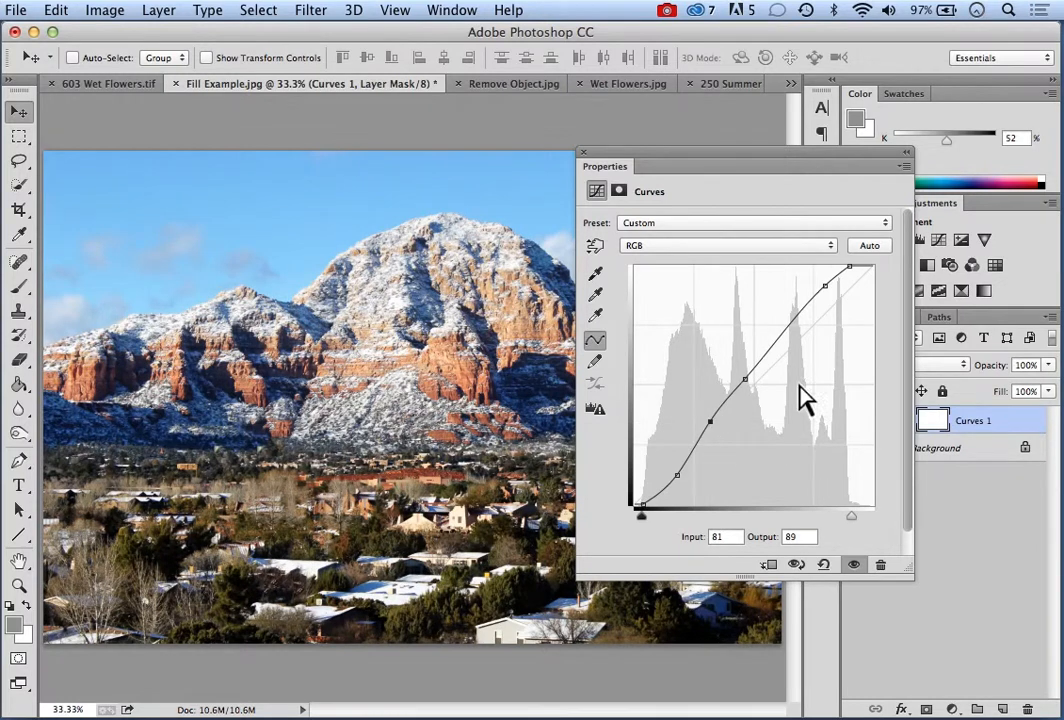
drag(778, 341, 778, 328)
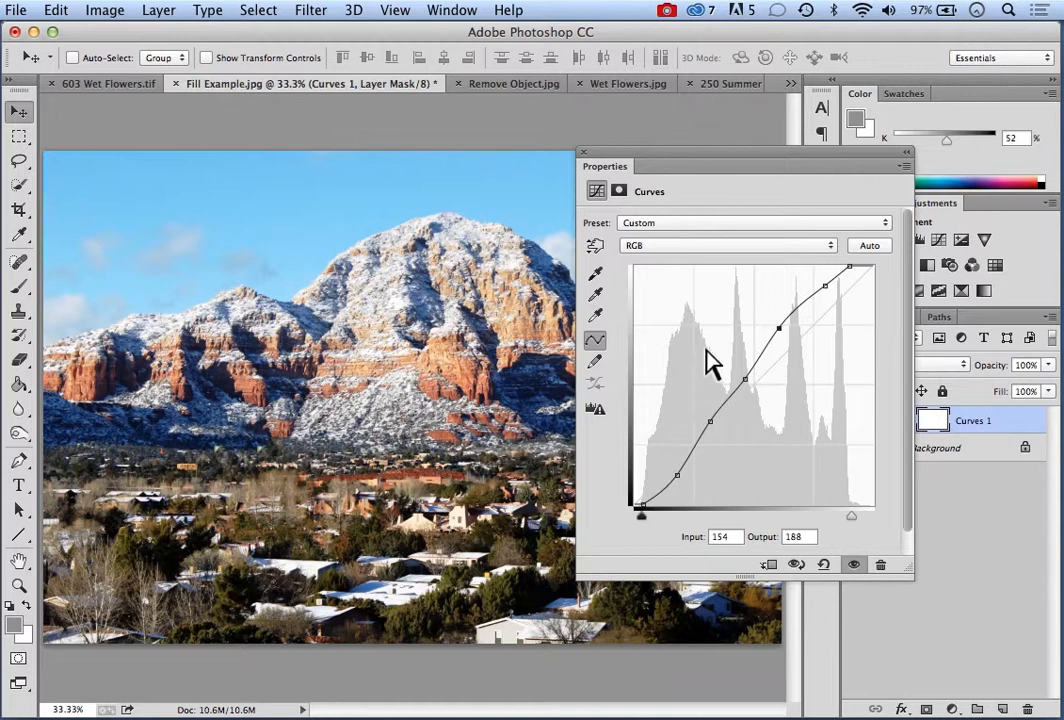
Darken three sampled mountain tones with the on-image adjustment tool, bringing input 92 to output 78 and input 166 to output 187
click(596, 247)
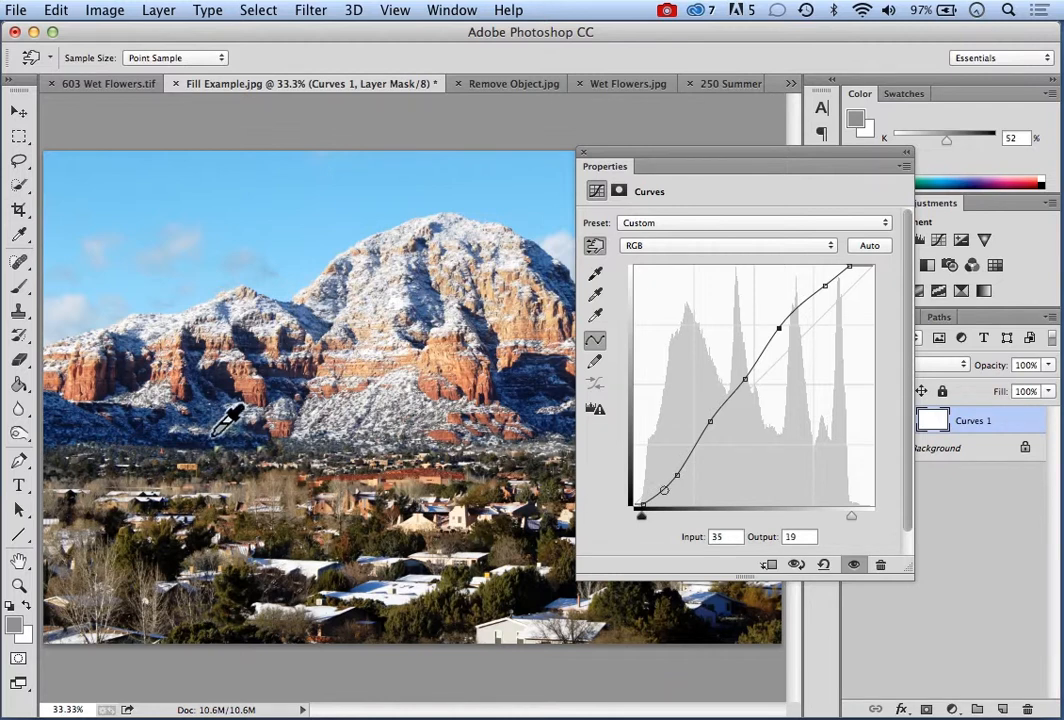
click(371, 404)
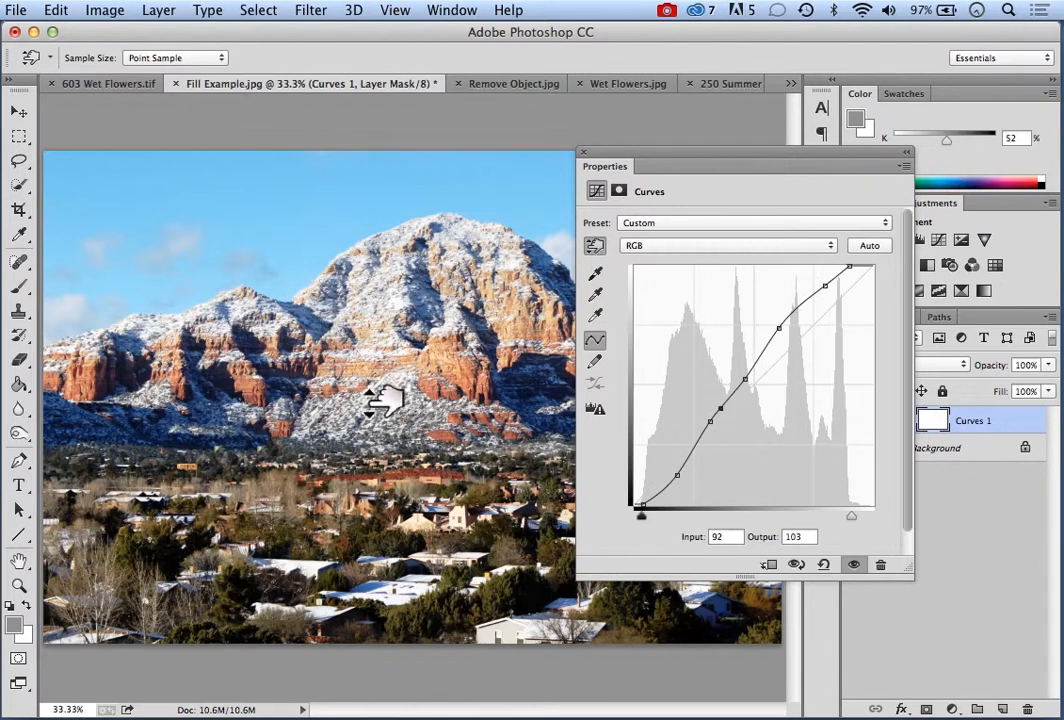
mouse_move(369, 400)
mouse_down()
mouse_move(372, 350)
mouse_move(372, 425)
mouse_up()
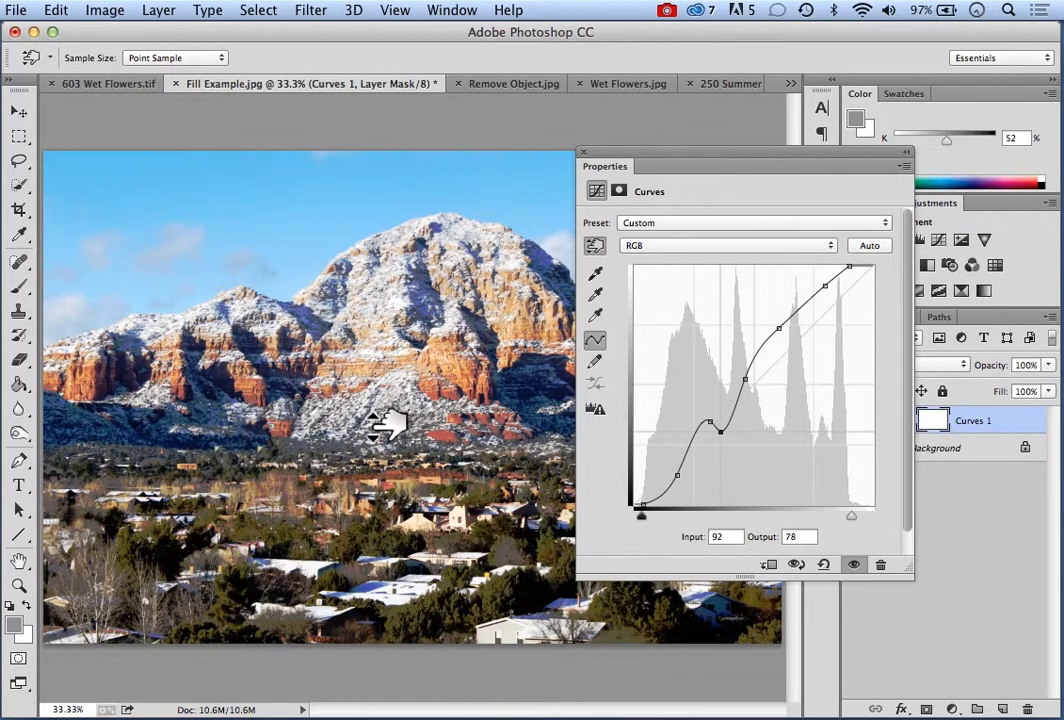
drag(428, 405, 428, 414)
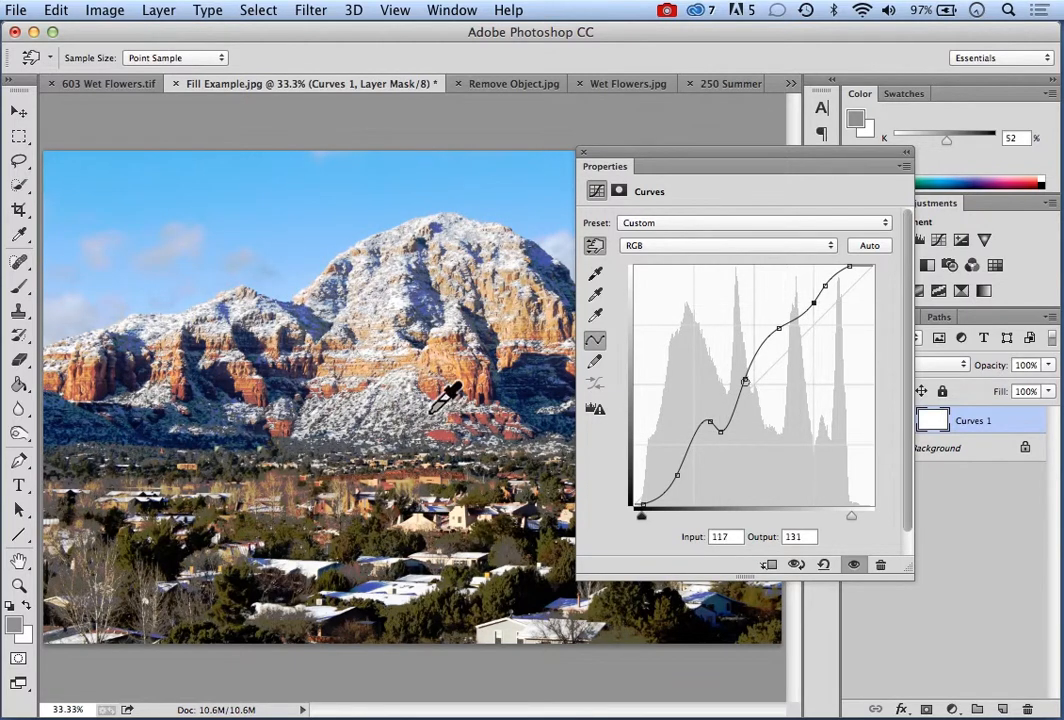
click(506, 328)
drag(506, 327, 506, 334)
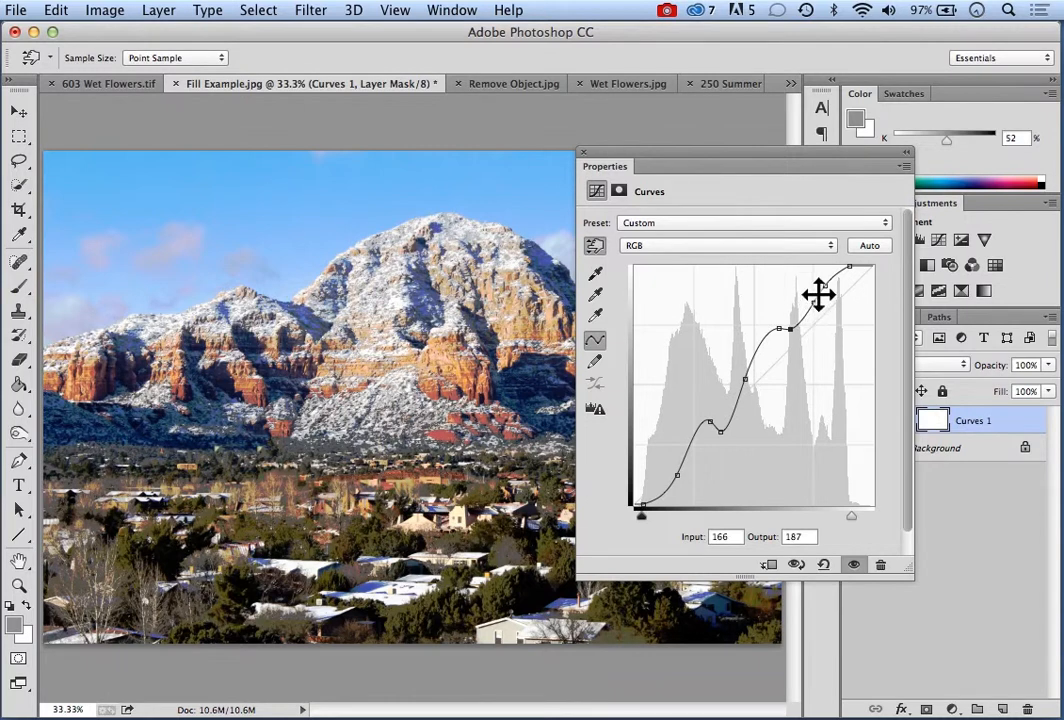
Distort the curve into steep waves with points including 96/118, 138/119 and 66/56 (input/output), moving its properties over the photo's centre
drag(819, 295, 827, 296)
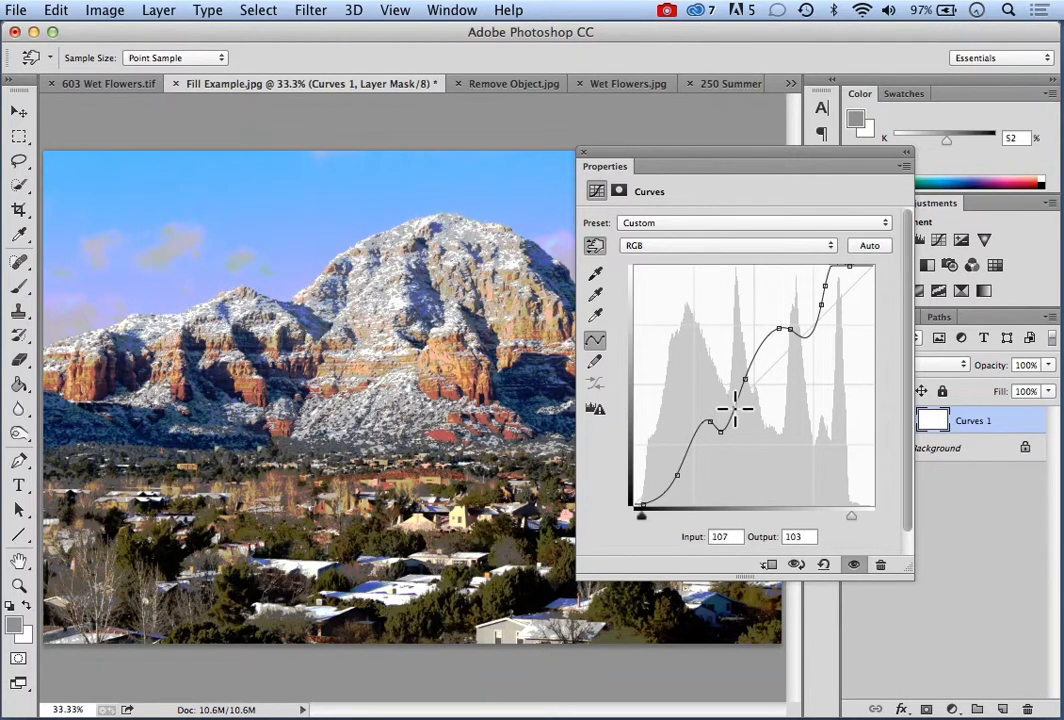
drag(735, 405, 724, 394)
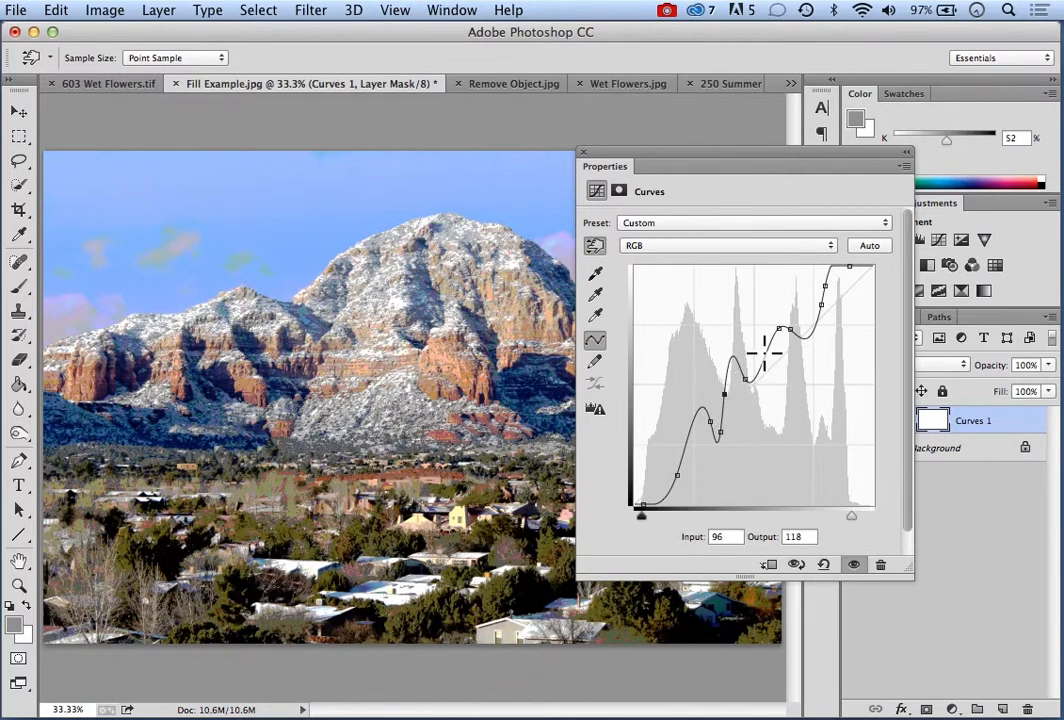
mouse_move(764, 352)
mouse_down()
mouse_move(767, 390)
mouse_move(773, 370)
mouse_up()
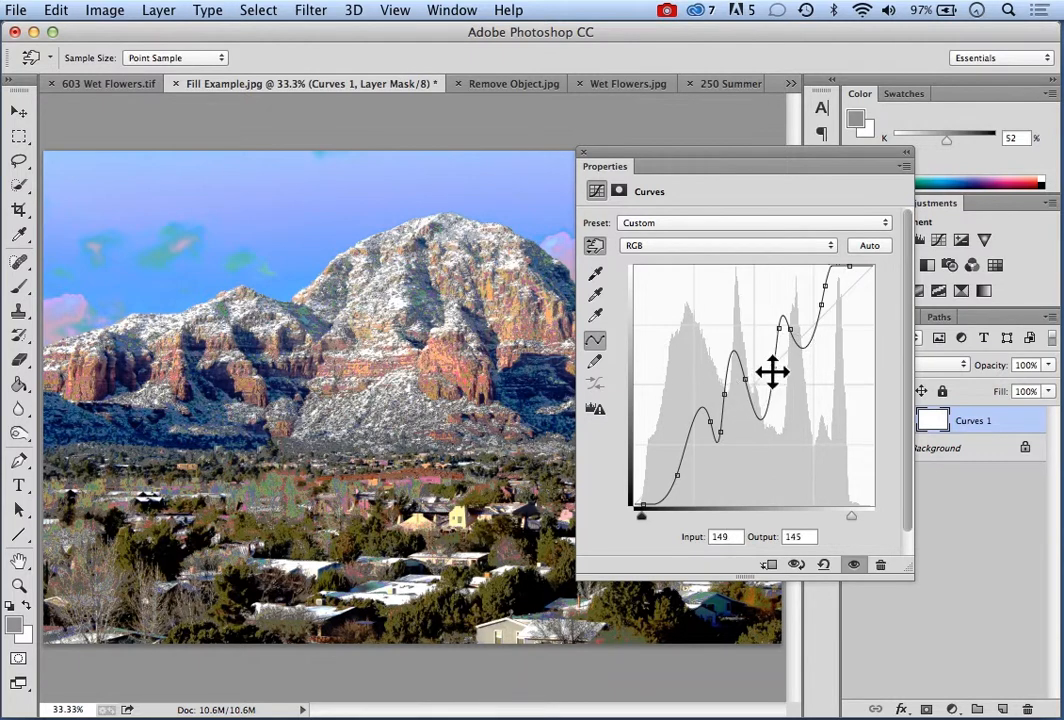
drag(762, 419, 764, 393)
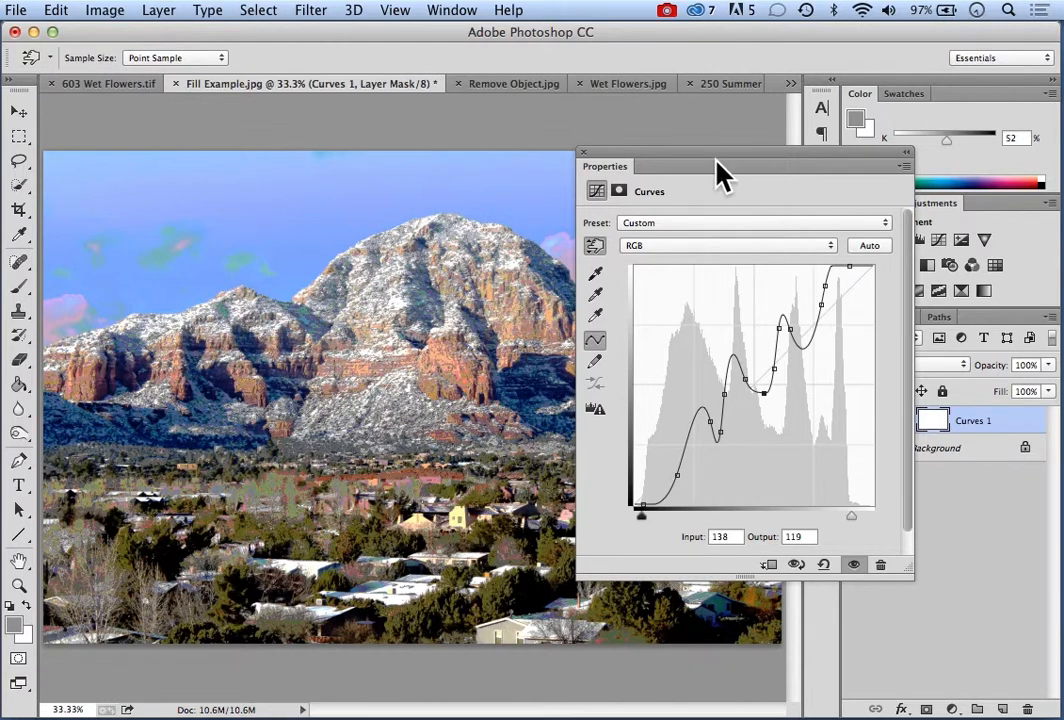
drag(722, 168, 537, 238)
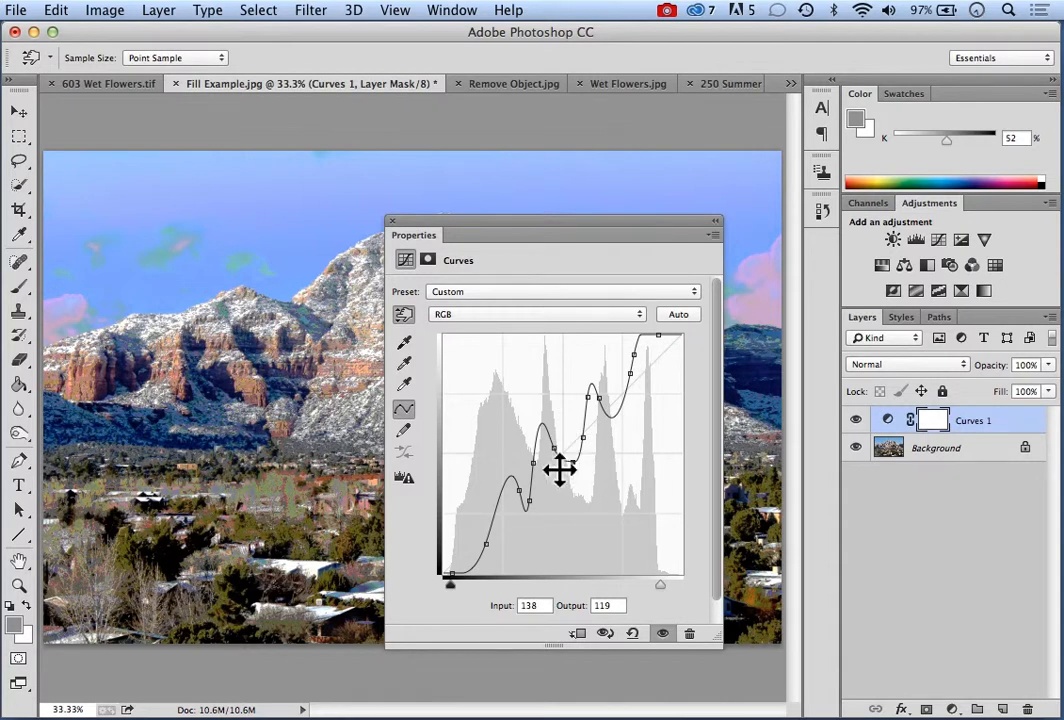
click(503, 525)
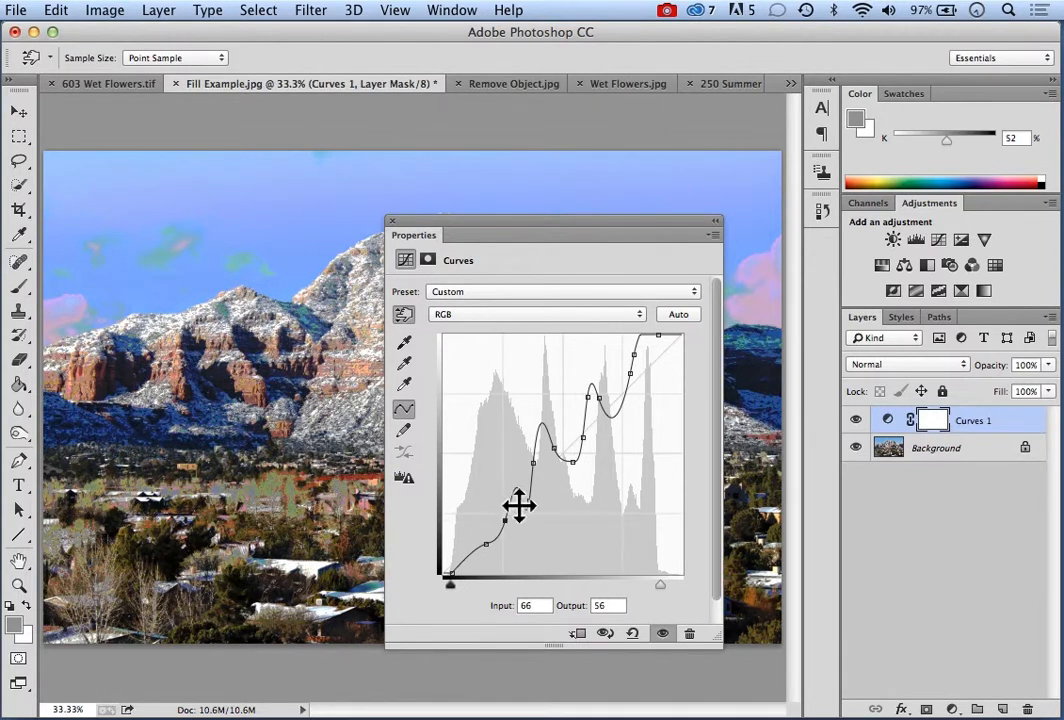
Raise a shadow point on the distorted curve to input 53, output 100, and dismiss the Curves properties
drag(510, 505, 493, 480)
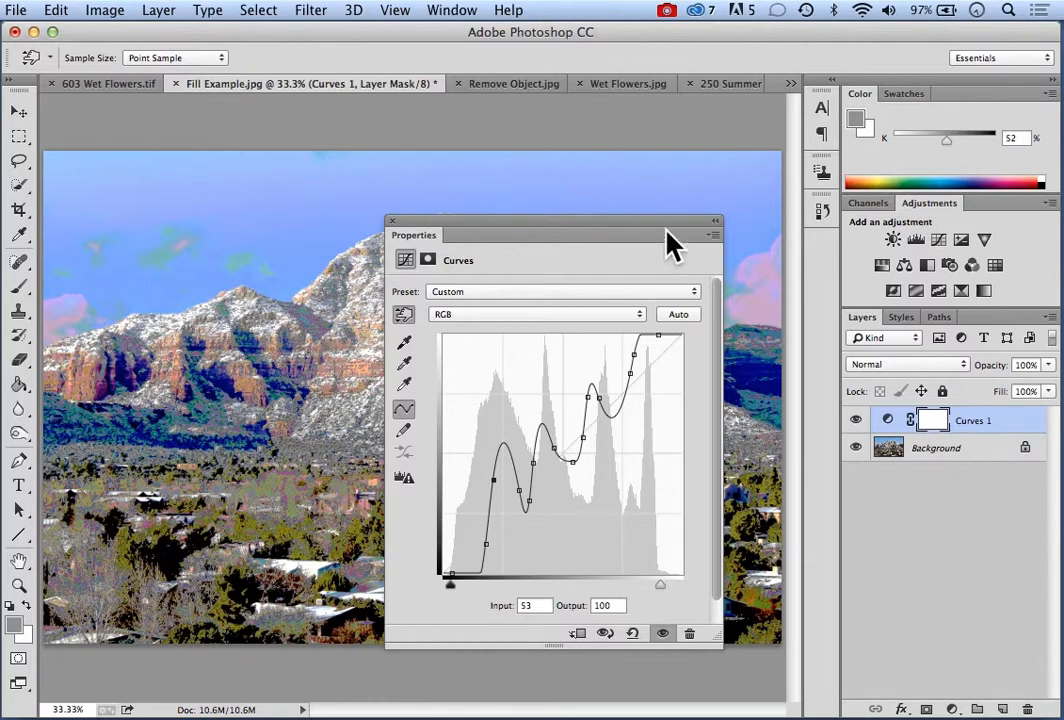
click(393, 222)
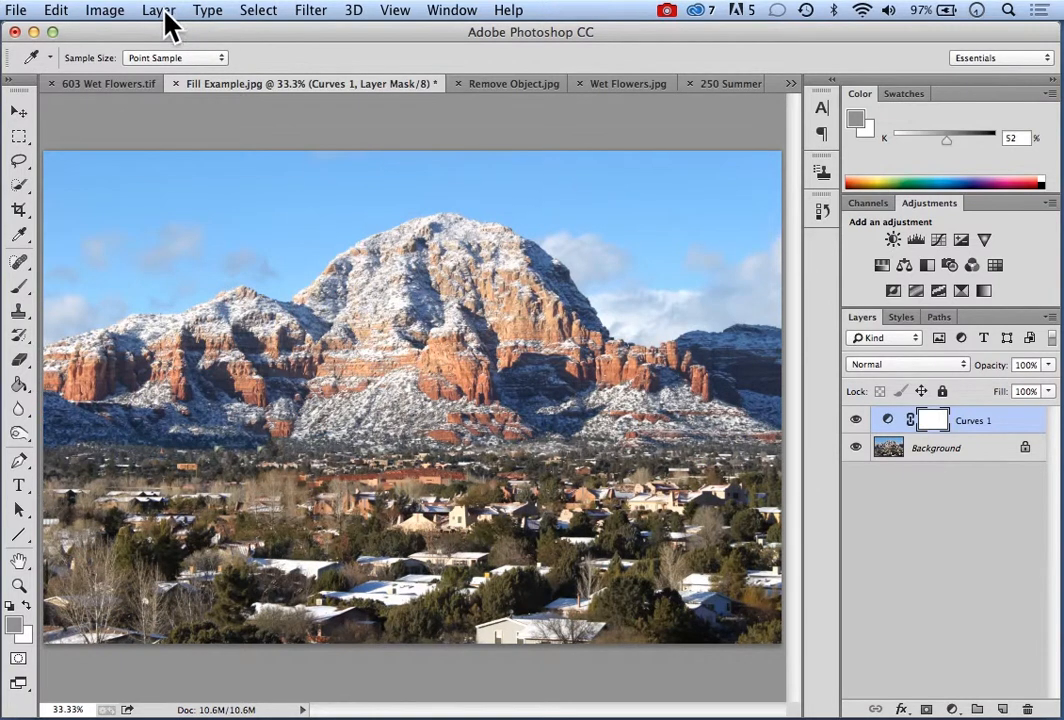
Add an Exposure adjustment layer with the default name and move its properties below the mountain
click(163, 12)
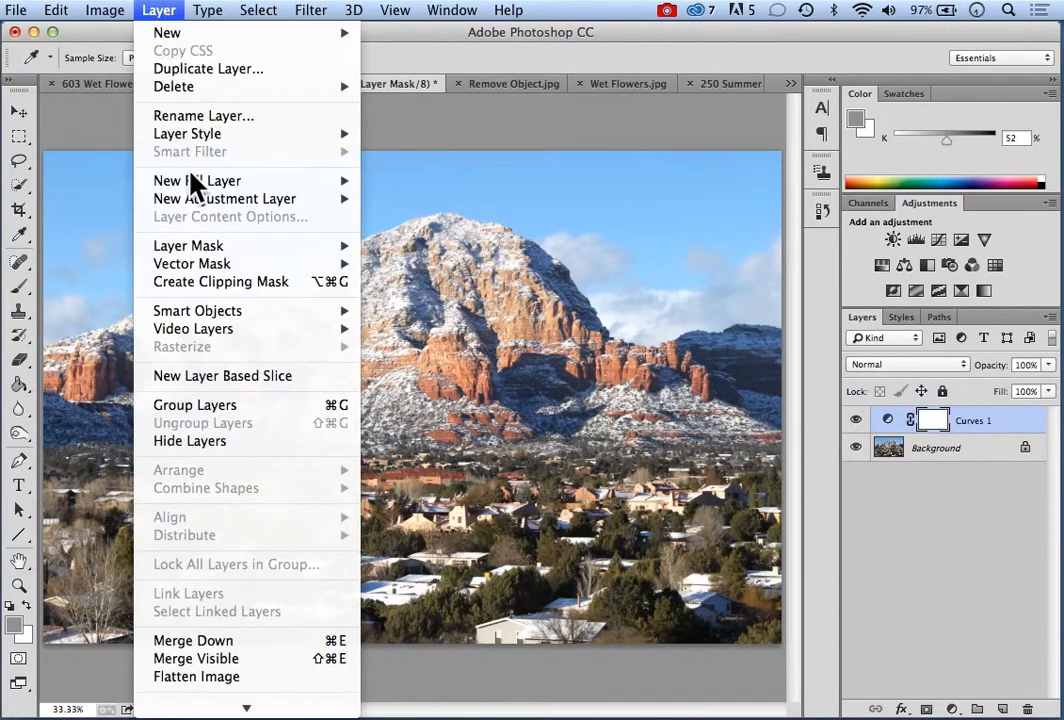
mouse_move(227, 198)
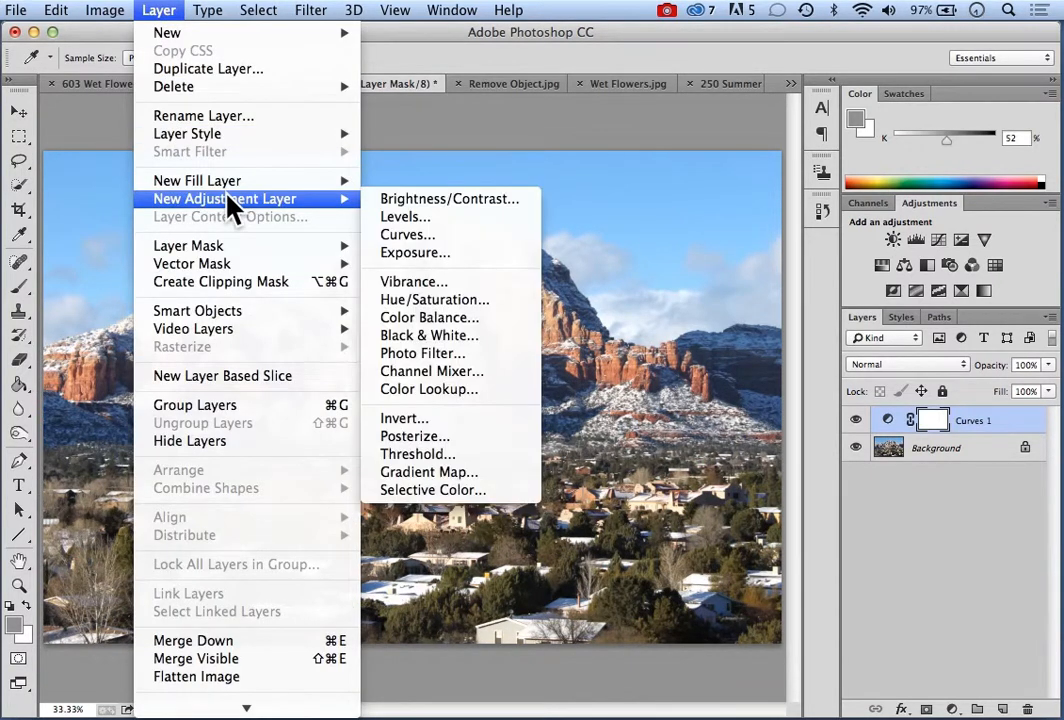
click(432, 254)
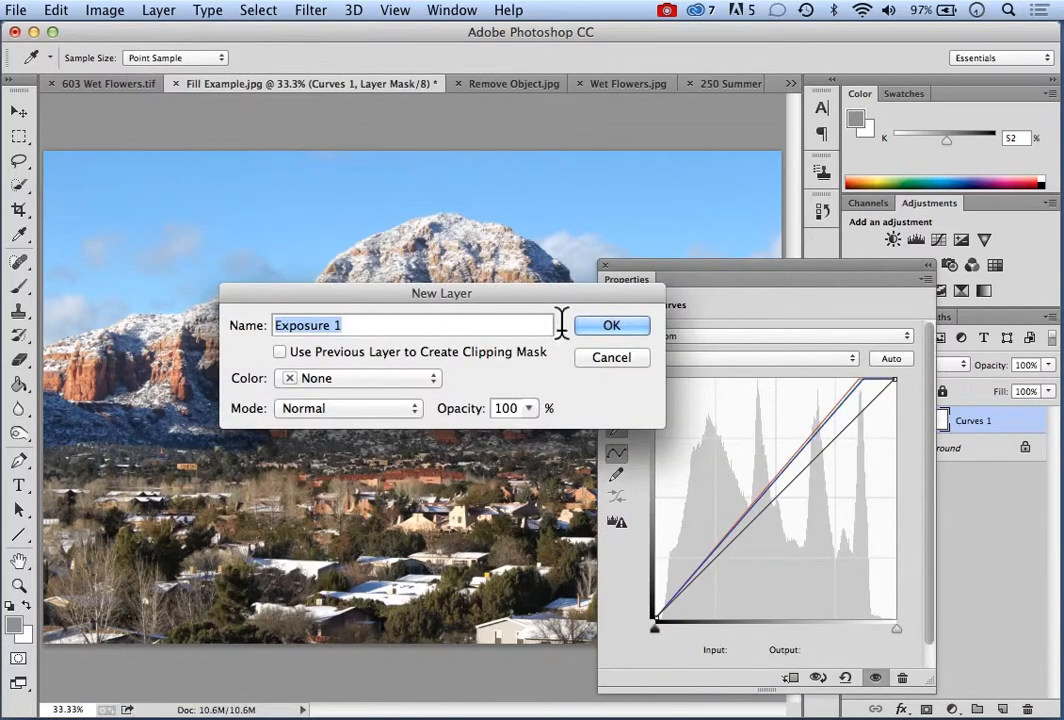
click(596, 326)
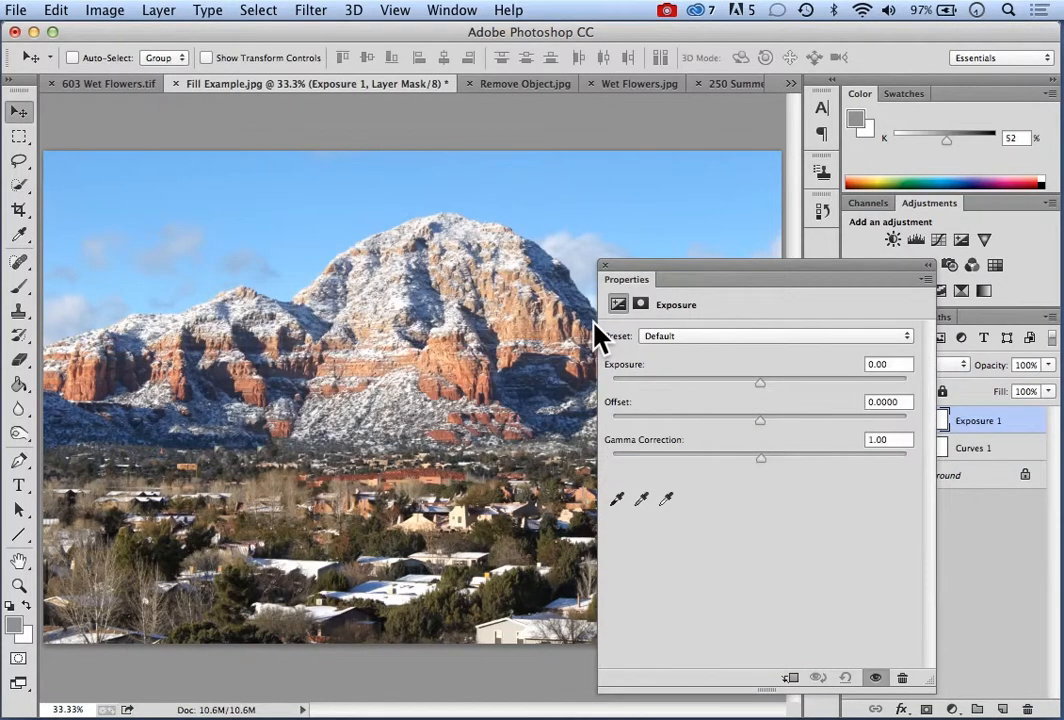
drag(703, 275, 403, 428)
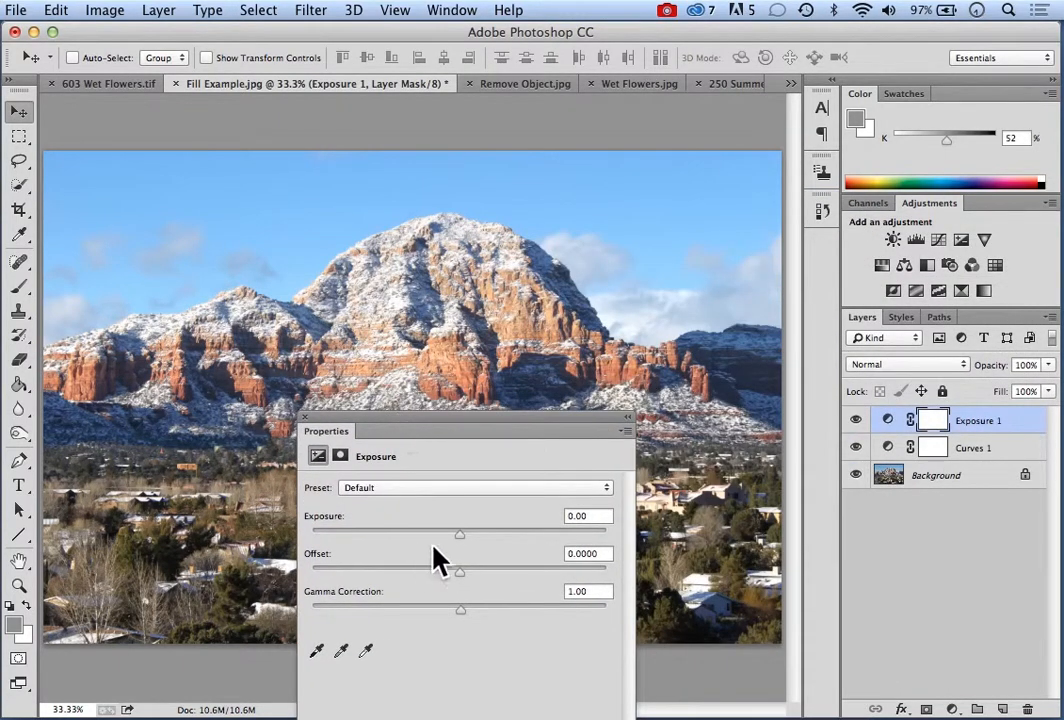
Set Exposure to -0.49 and Gamma Correction to 1.04, and sample a snowy rooftop with the white point eyedropper
mouse_move(459, 537)
mouse_down()
mouse_move(490, 550)
mouse_move(468, 539)
mouse_move(394, 541)
mouse_move(448, 535)
mouse_up()
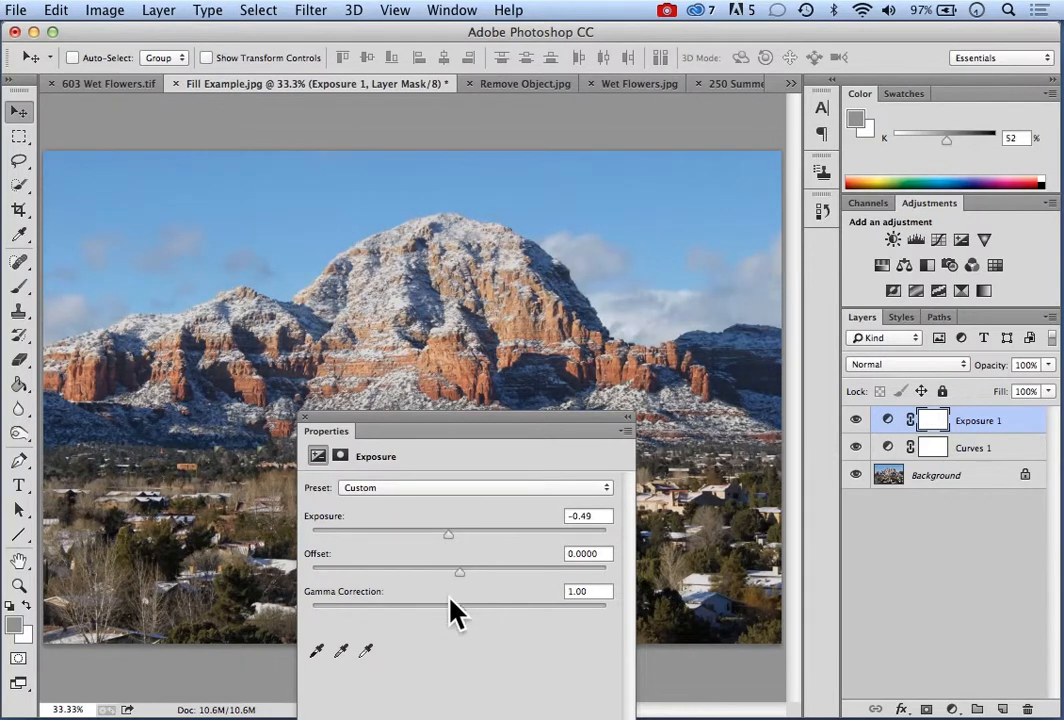
mouse_move(462, 610)
mouse_down()
mouse_move(485, 609)
mouse_move(427, 609)
mouse_move(457, 605)
mouse_up()
click(366, 651)
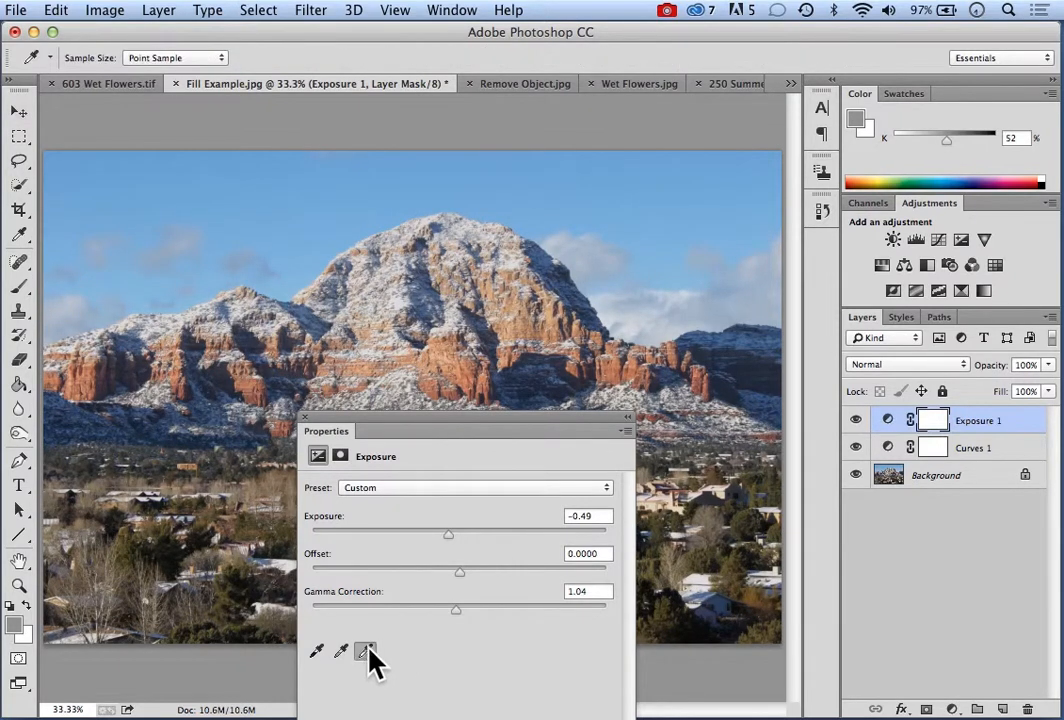
click(288, 564)
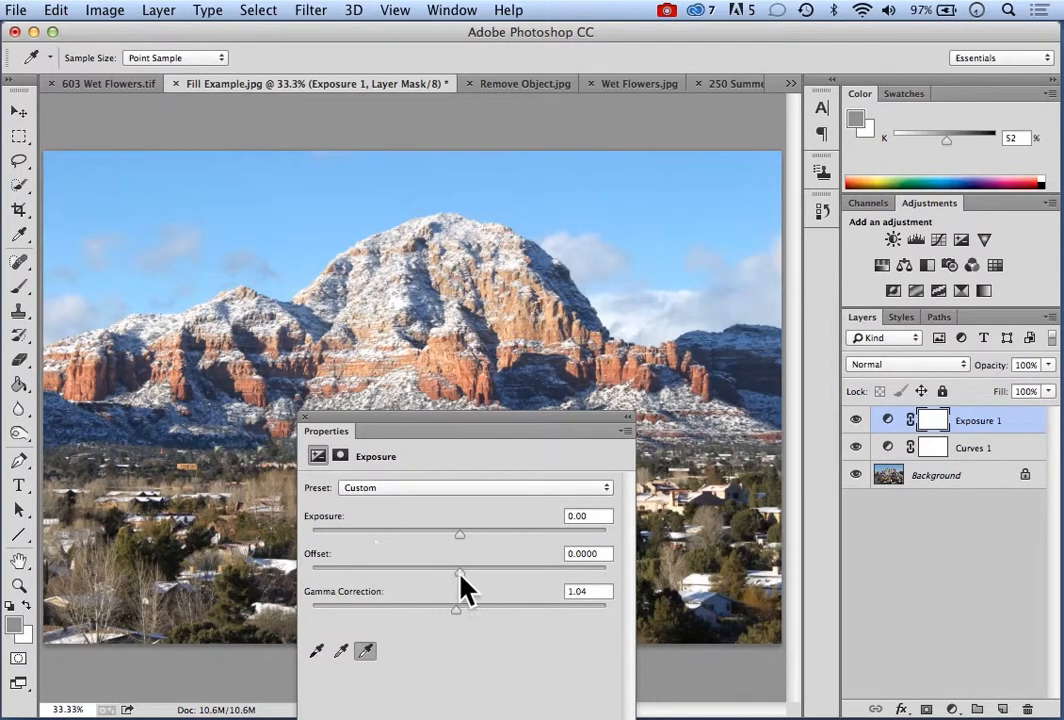
Lower the Exposure layer's Offset to -0.0208 and dismiss its properties
mouse_move(459, 573)
mouse_down()
mouse_move(435, 573)
mouse_move(433, 585)
mouse_move(434, 573)
mouse_move(479, 570)
mouse_move(454, 570)
mouse_up()
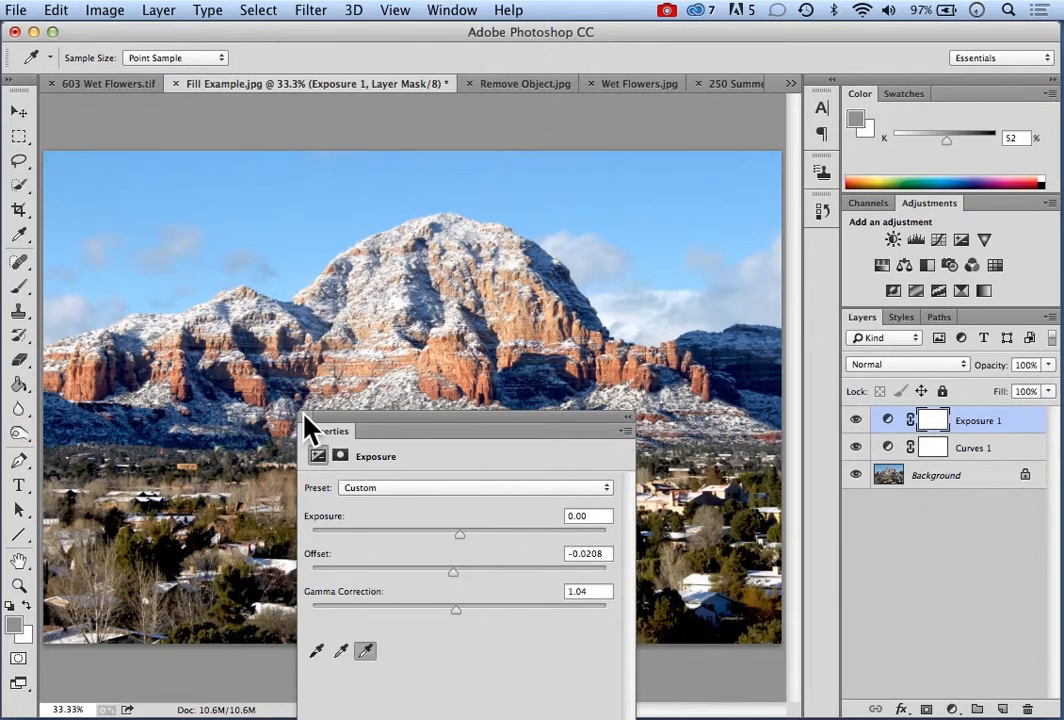
drag(411, 417, 505, 325)
click(398, 325)
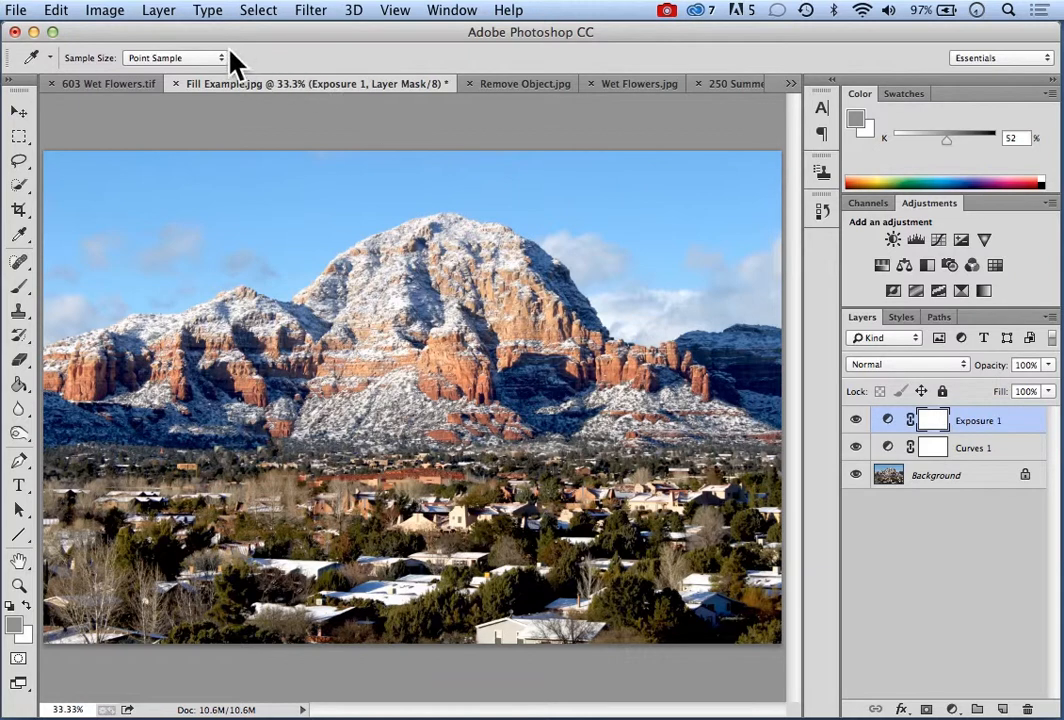
Add a Vibrance adjustment layer with the default name and move its properties away from the mountain's peak
click(160, 11)
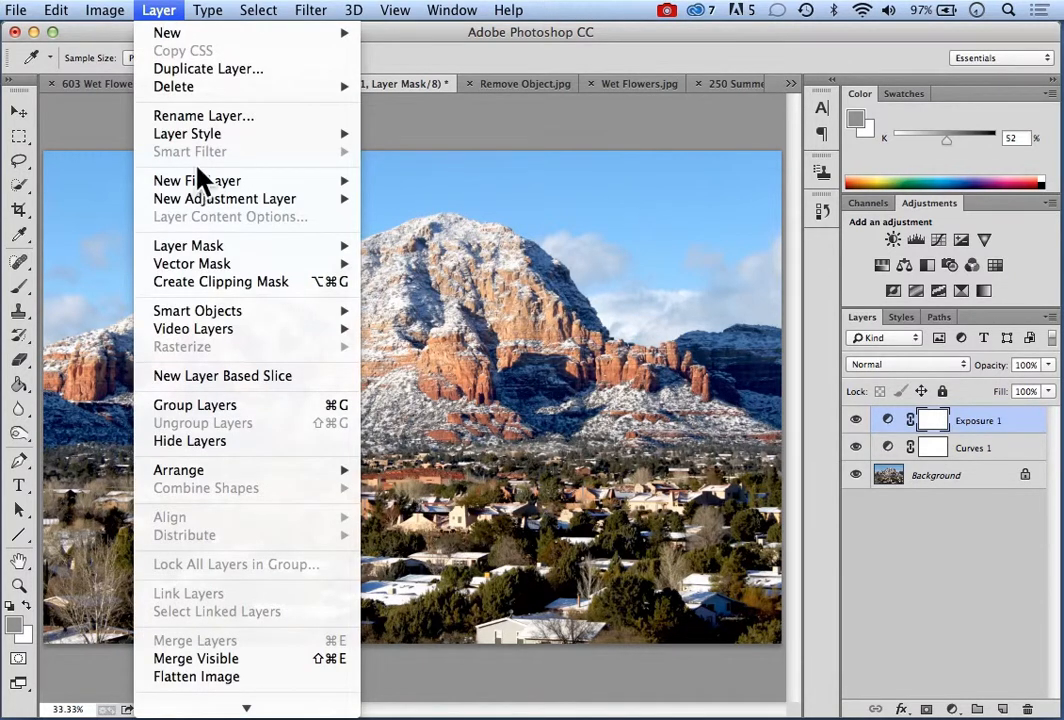
mouse_move(240, 200)
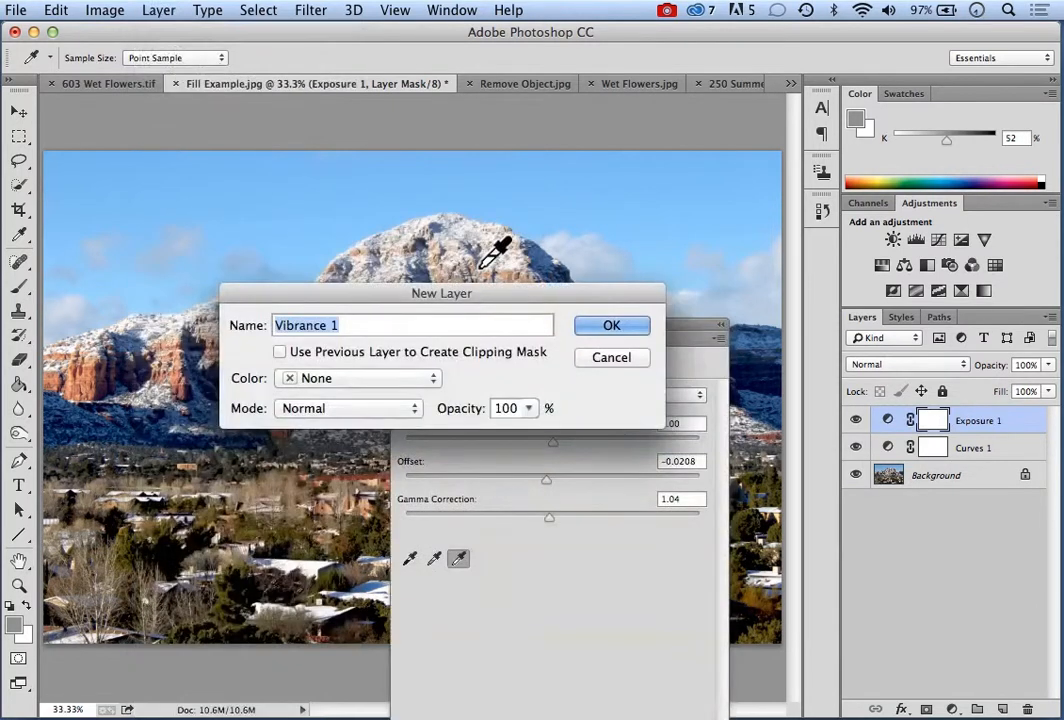
click(606, 338)
drag(511, 326, 597, 364)
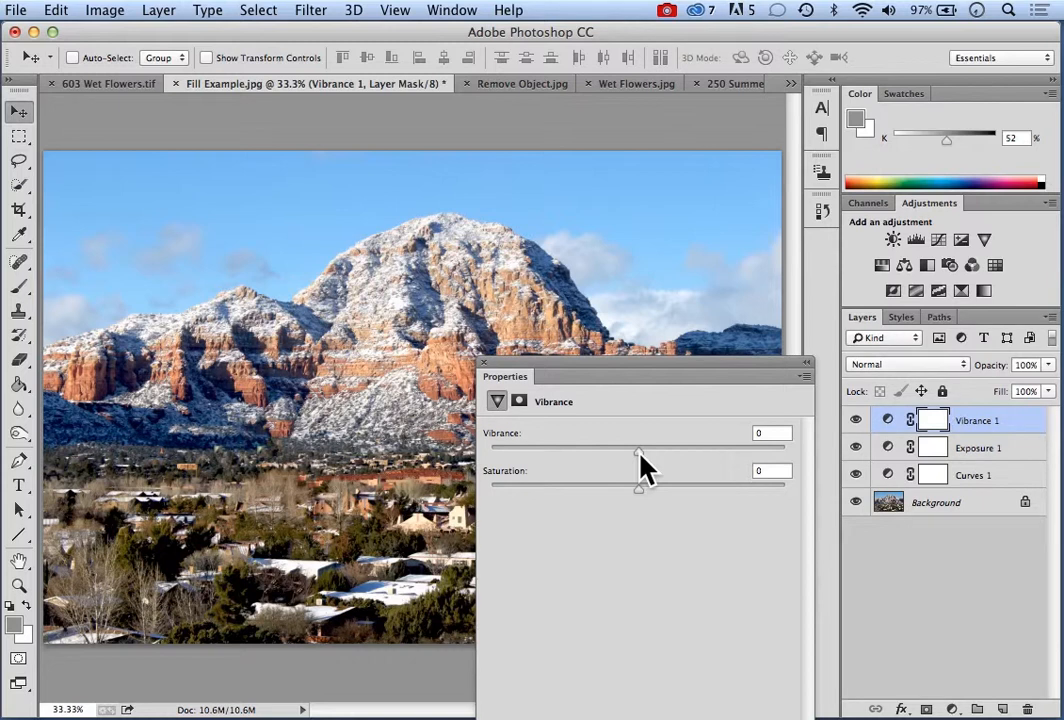
Set Vibrance to +35, keep Saturation at 0, and dismiss the Vibrance properties
drag(639, 453, 683, 452)
mouse_move(639, 491)
mouse_down()
mouse_move(700, 487)
mouse_move(636, 488)
mouse_up()
drag(683, 452, 689, 453)
drag(591, 376, 492, 257)
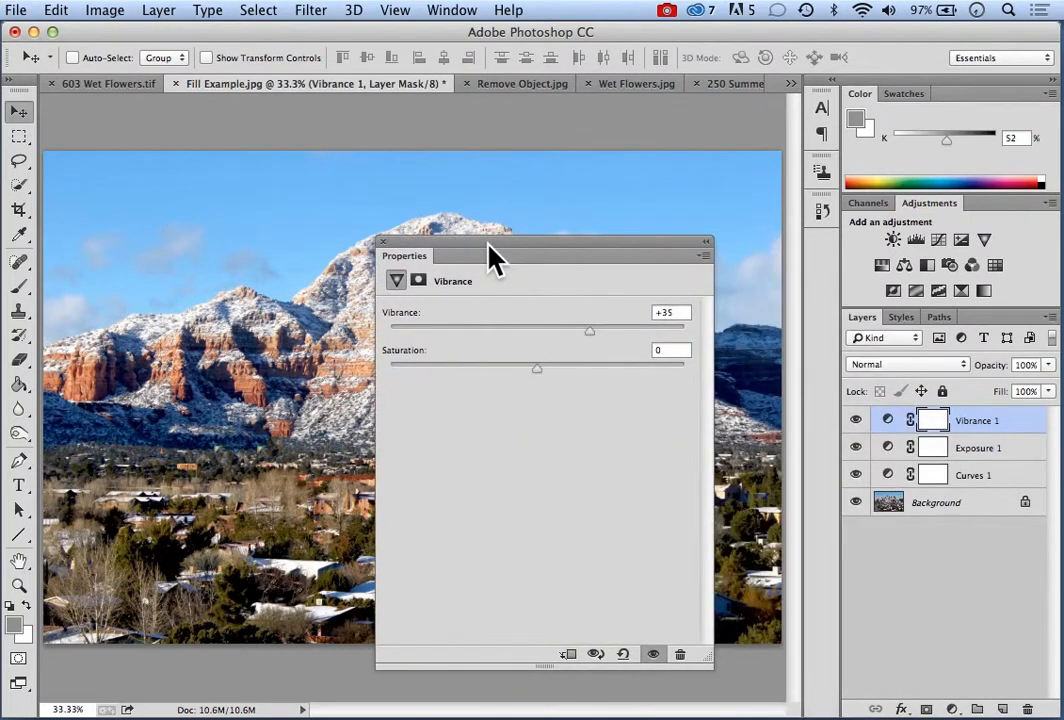
click(382, 242)
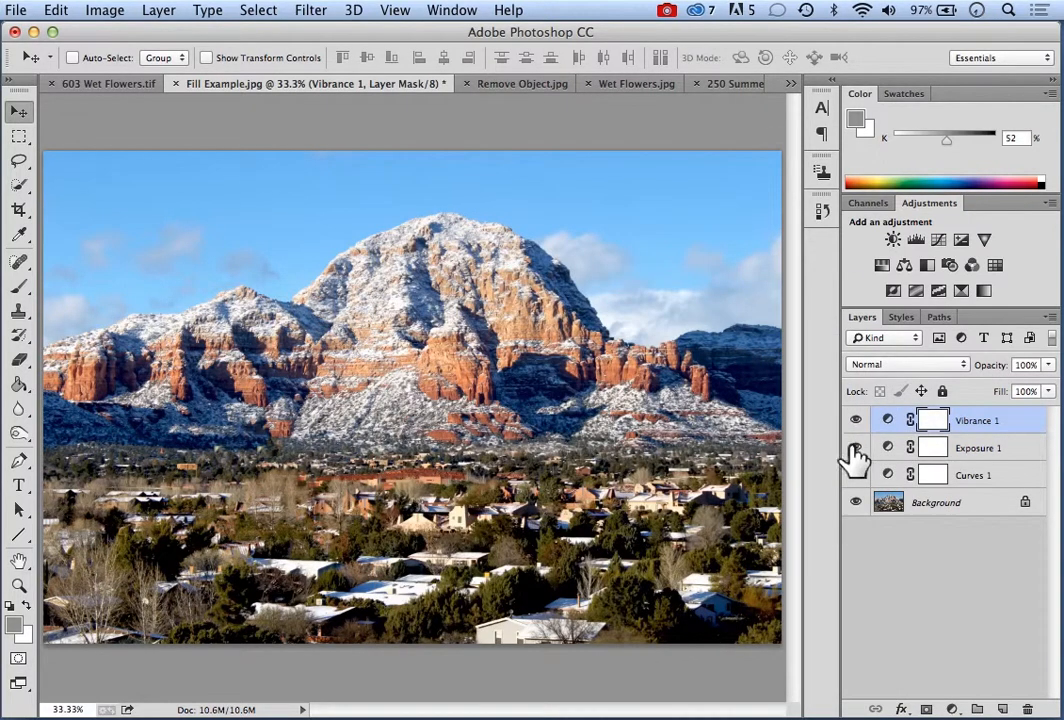
Hide the Vibrance, Exposure and Curves layers and add a Hue/Saturation adjustment layer, keeping its properties clear of the mountain
click(856, 476)
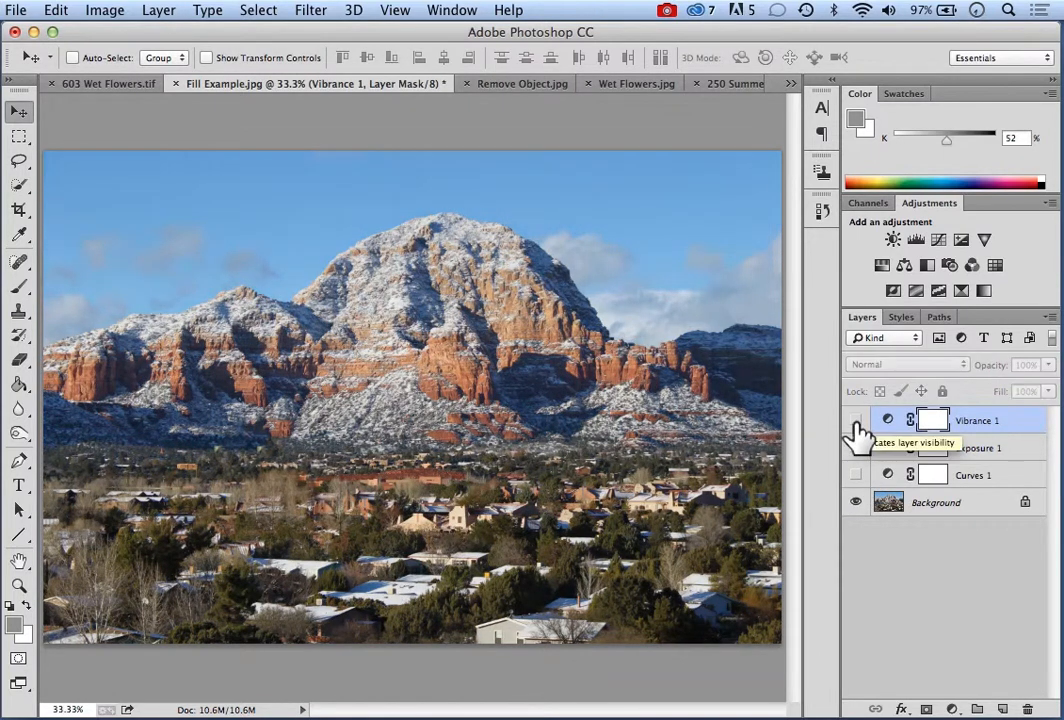
drag(856, 420, 840, 466)
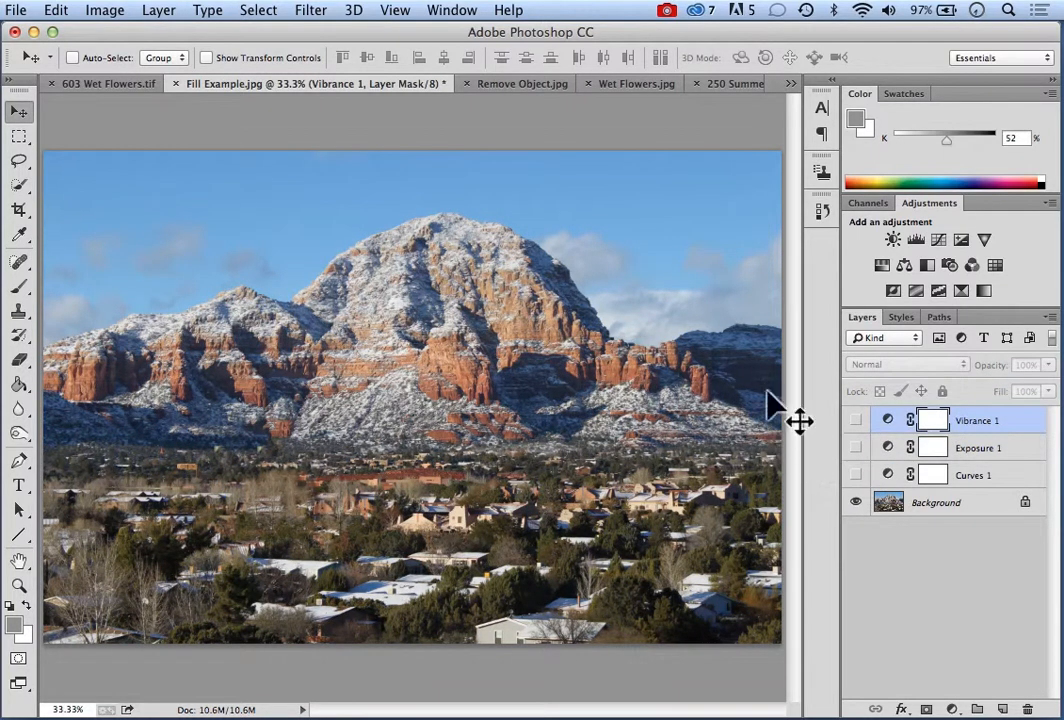
click(160, 12)
mouse_move(200, 199)
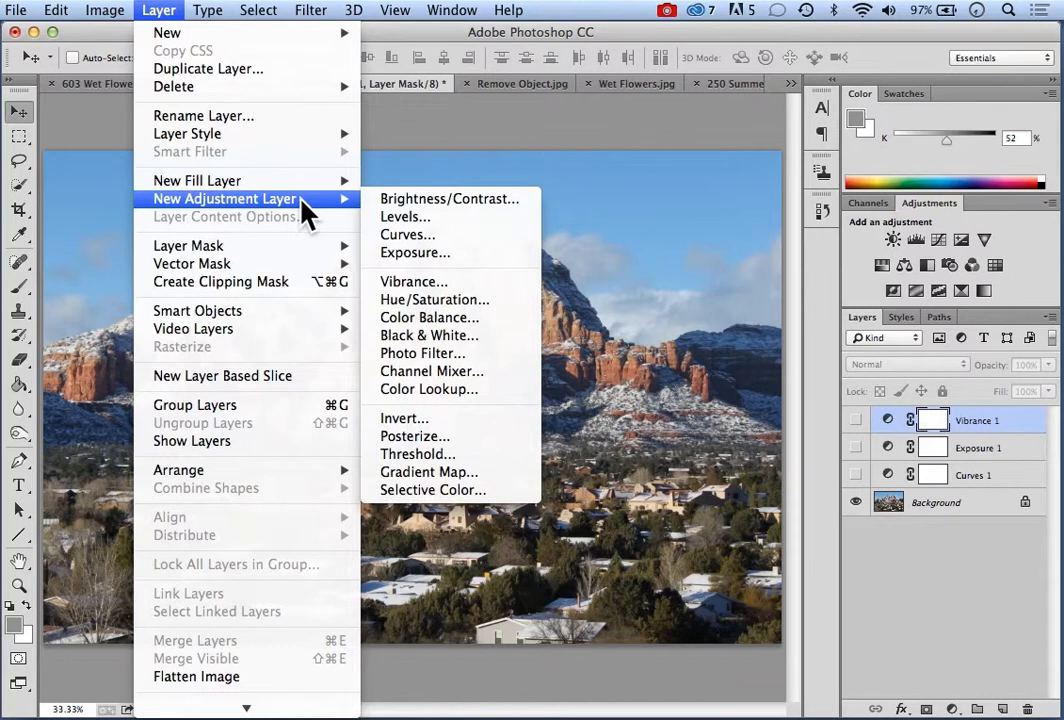
click(441, 306)
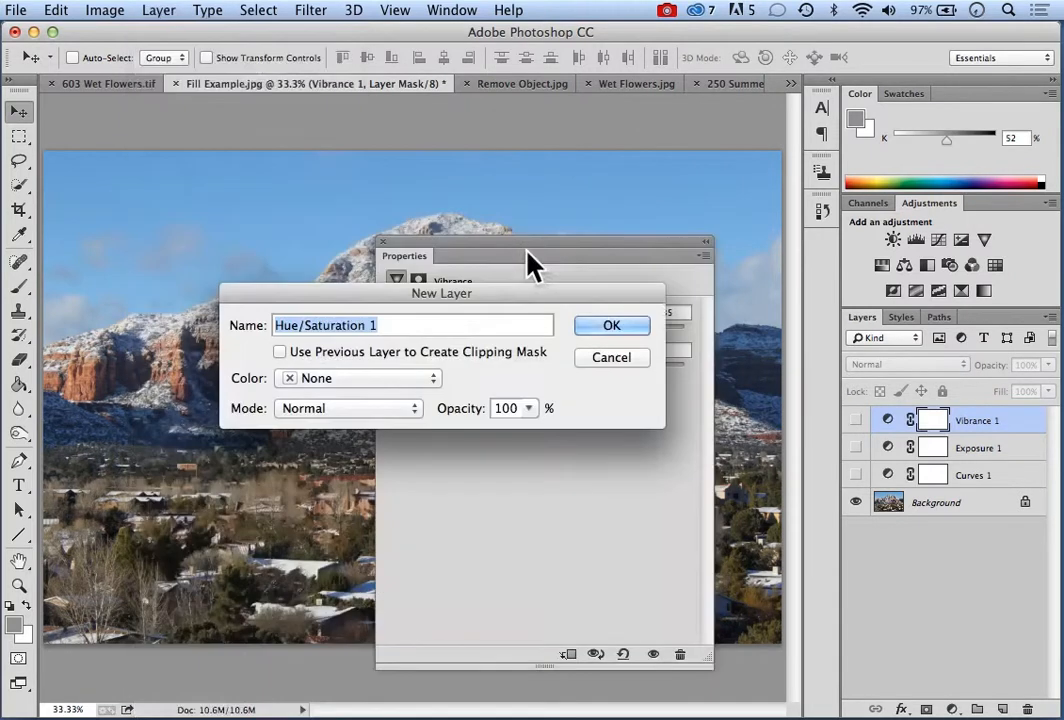
click(591, 326)
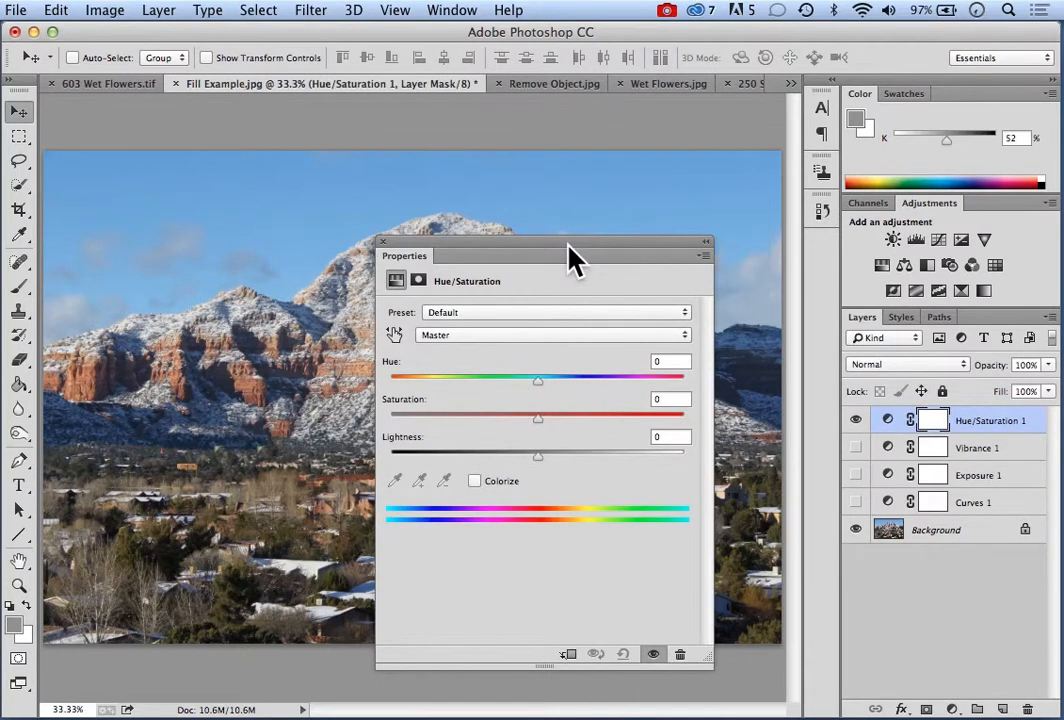
drag(463, 243, 110, 169)
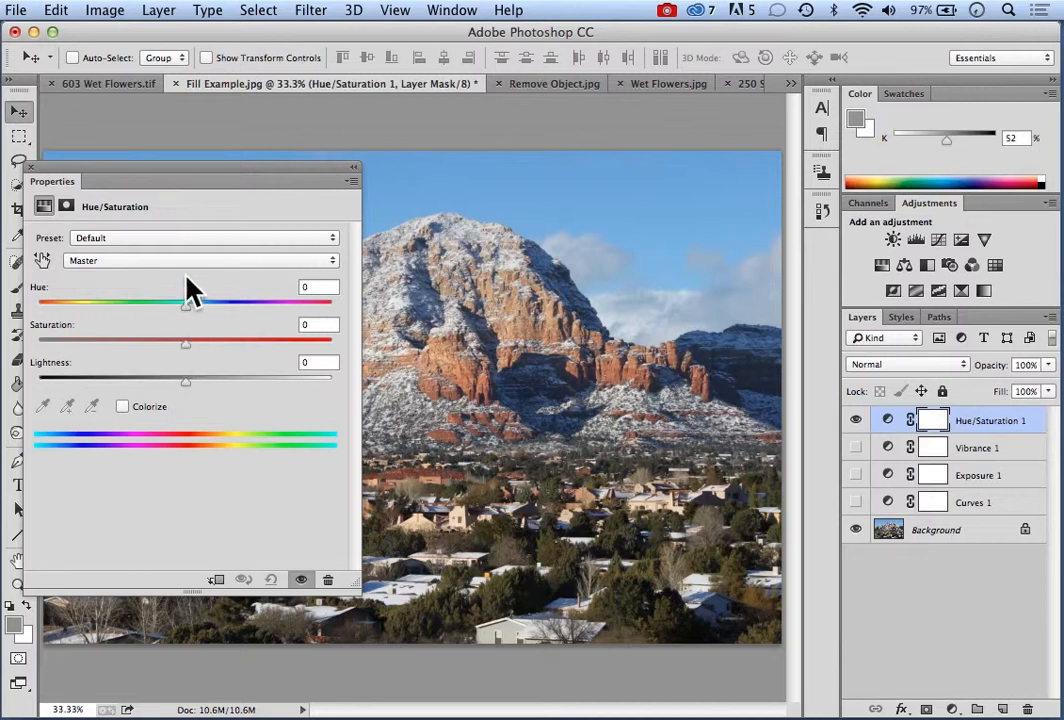
Adjust the Reds range to Saturation +28, Lightness +5 and Hue +2
click(334, 262)
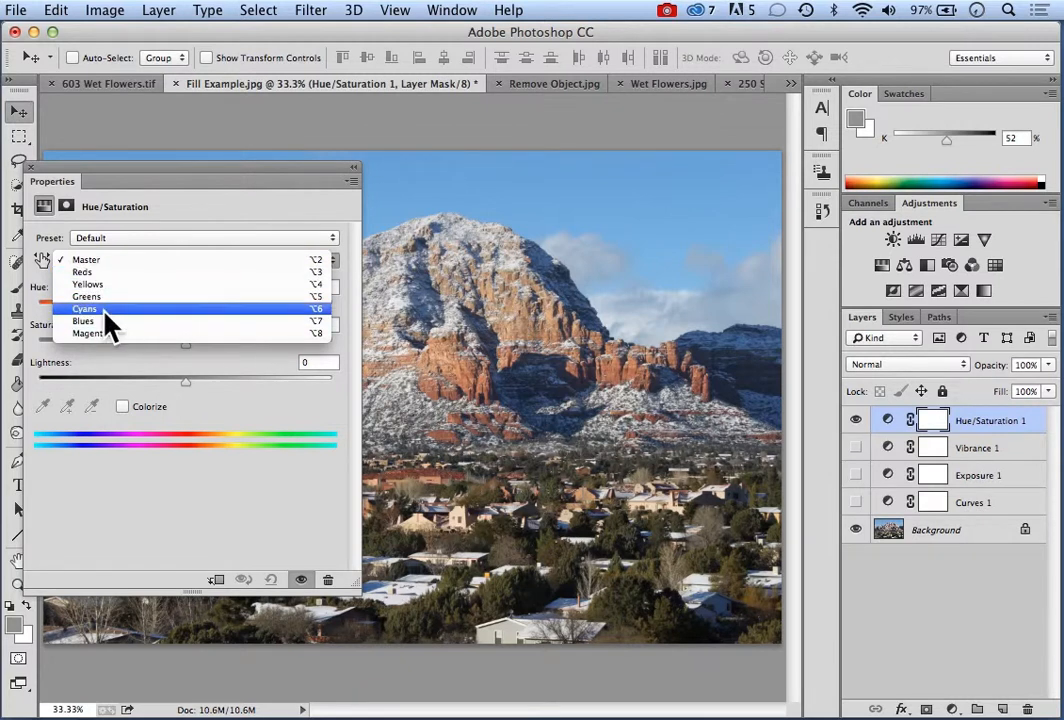
click(84, 274)
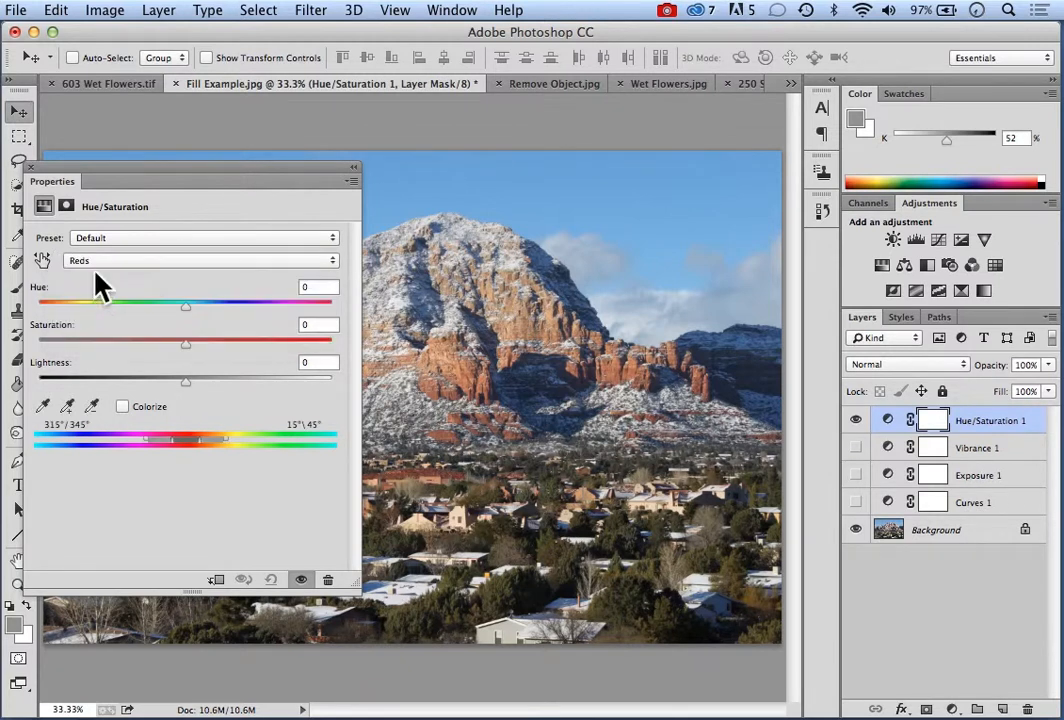
click(187, 345)
drag(186, 346, 226, 347)
mouse_move(188, 384)
mouse_down()
mouse_move(245, 388)
mouse_move(124, 382)
mouse_move(193, 381)
mouse_up()
mouse_move(187, 307)
mouse_down()
mouse_move(172, 307)
mouse_move(220, 310)
mouse_move(233, 323)
mouse_move(188, 309)
mouse_up()
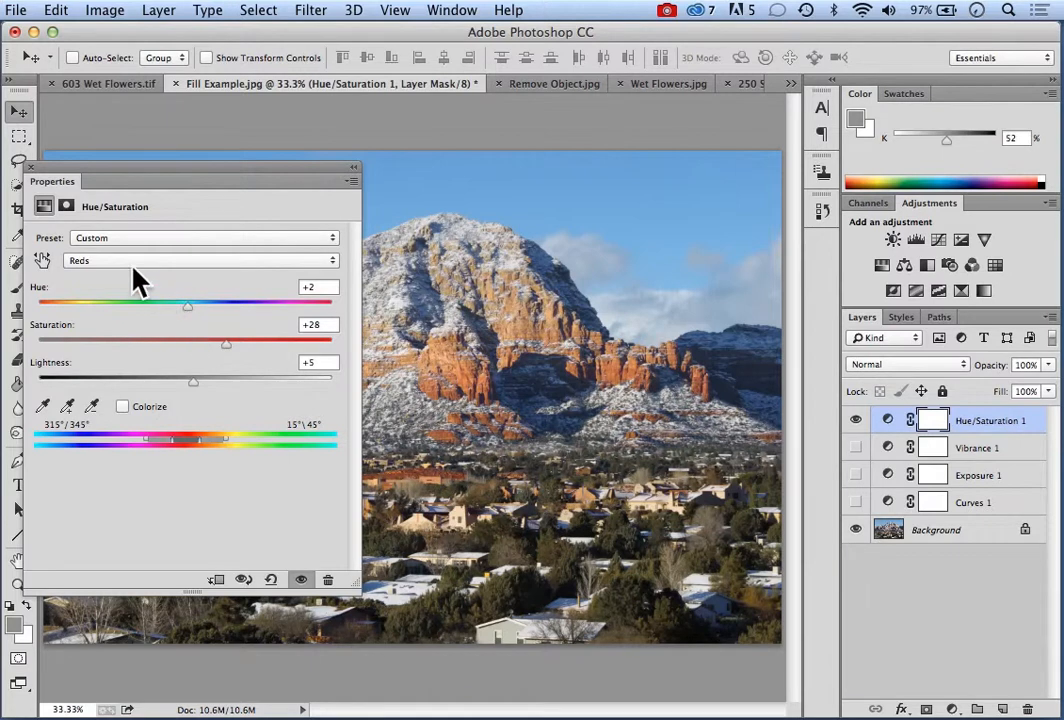
Nudge the saturation of the Master range up very slightly and dismiss the Hue/Saturation properties
click(333, 262)
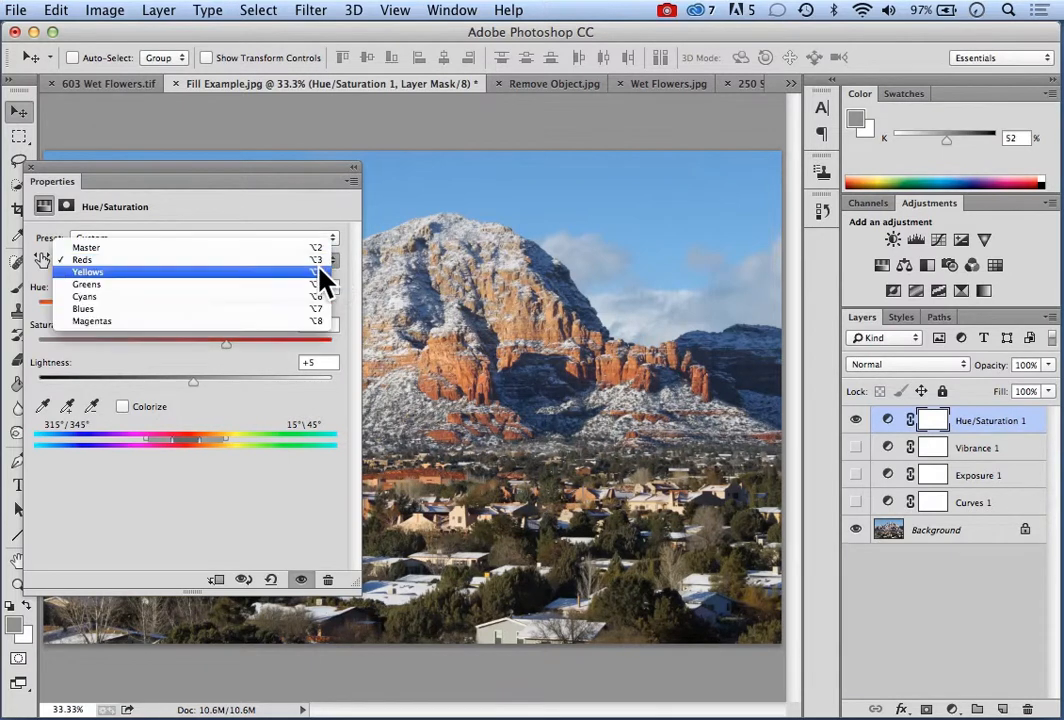
click(145, 248)
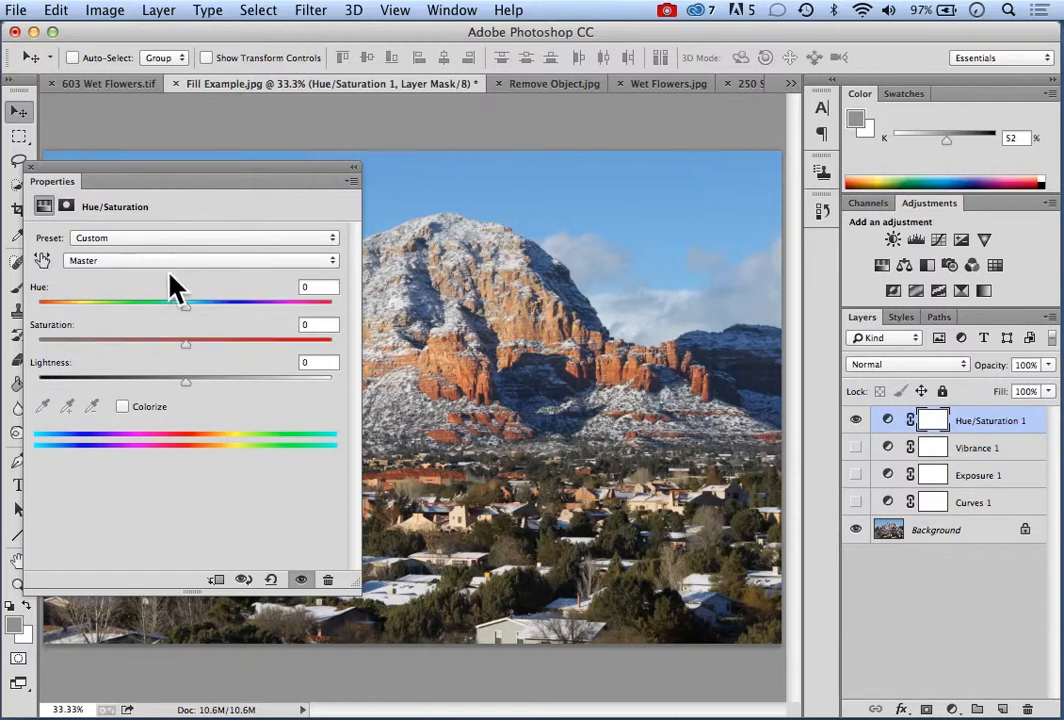
mouse_move(186, 345)
mouse_down()
mouse_move(232, 346)
mouse_move(187, 346)
mouse_up()
click(31, 168)
Add a Color Balance adjustment layer with the default name above the Hue/Saturation layer
click(159, 10)
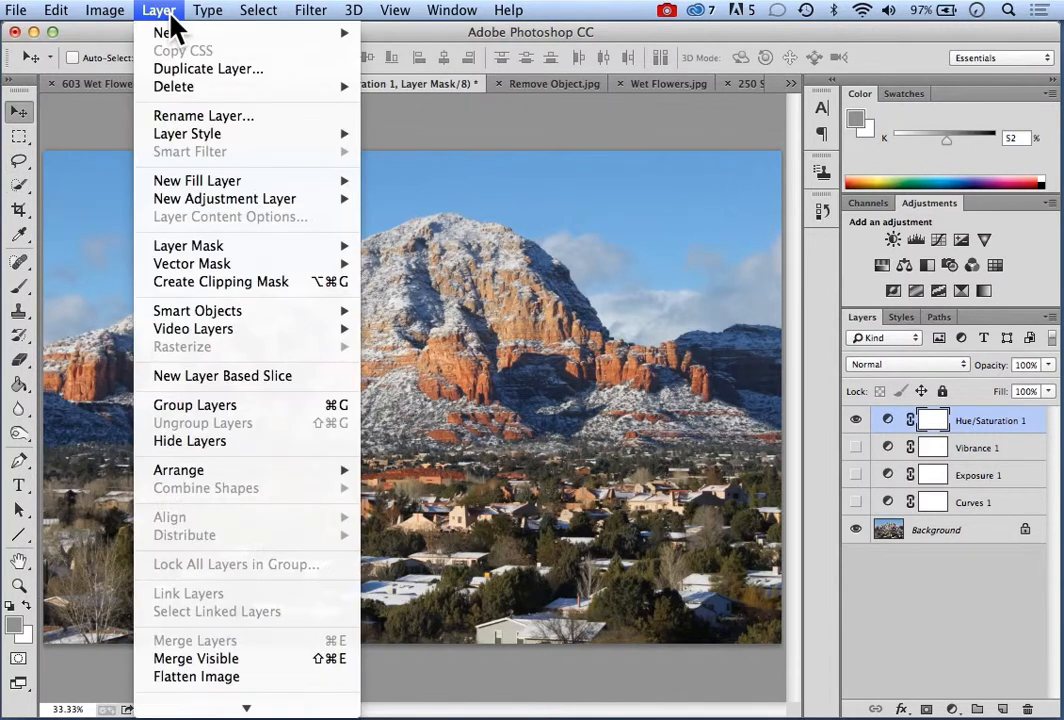
mouse_move(230, 202)
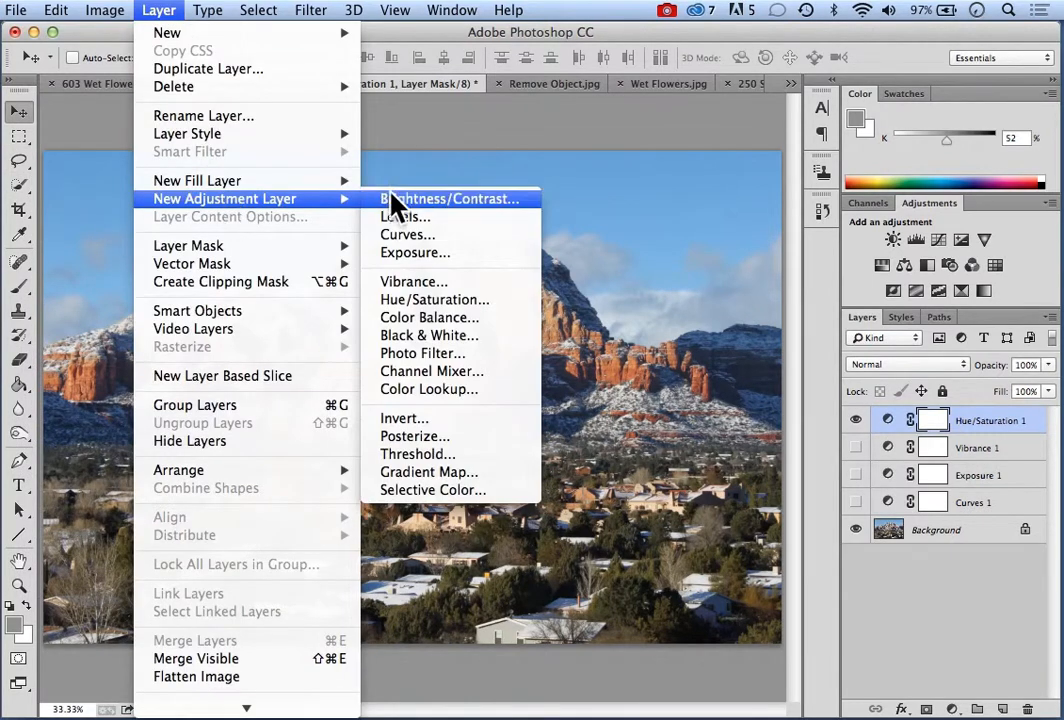
click(445, 318)
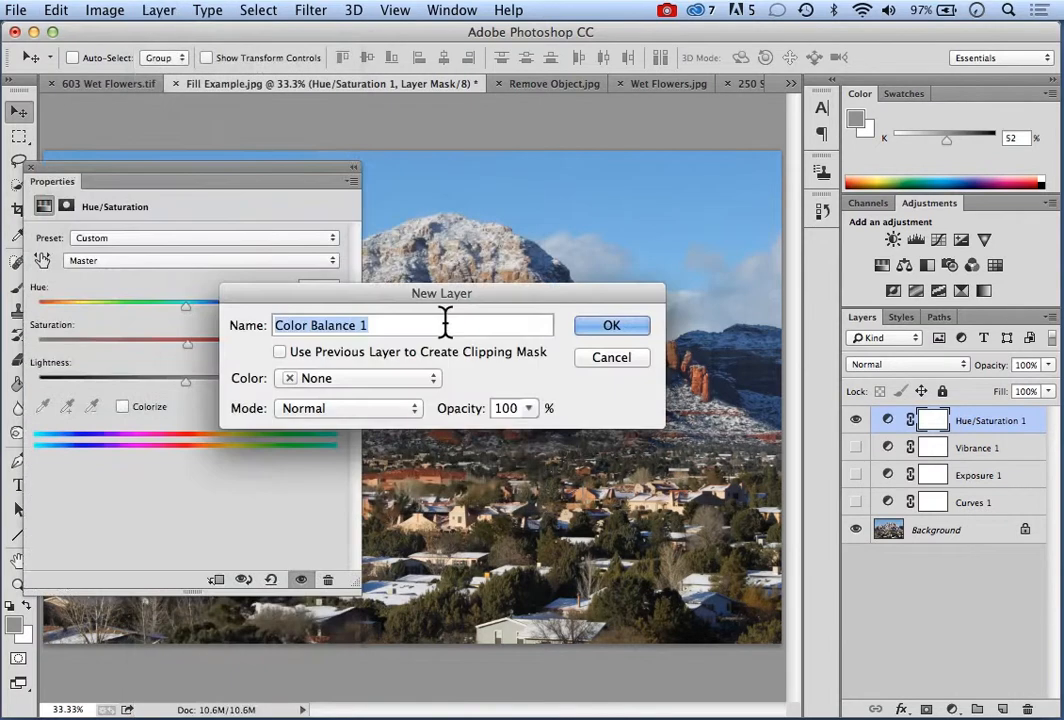
click(598, 330)
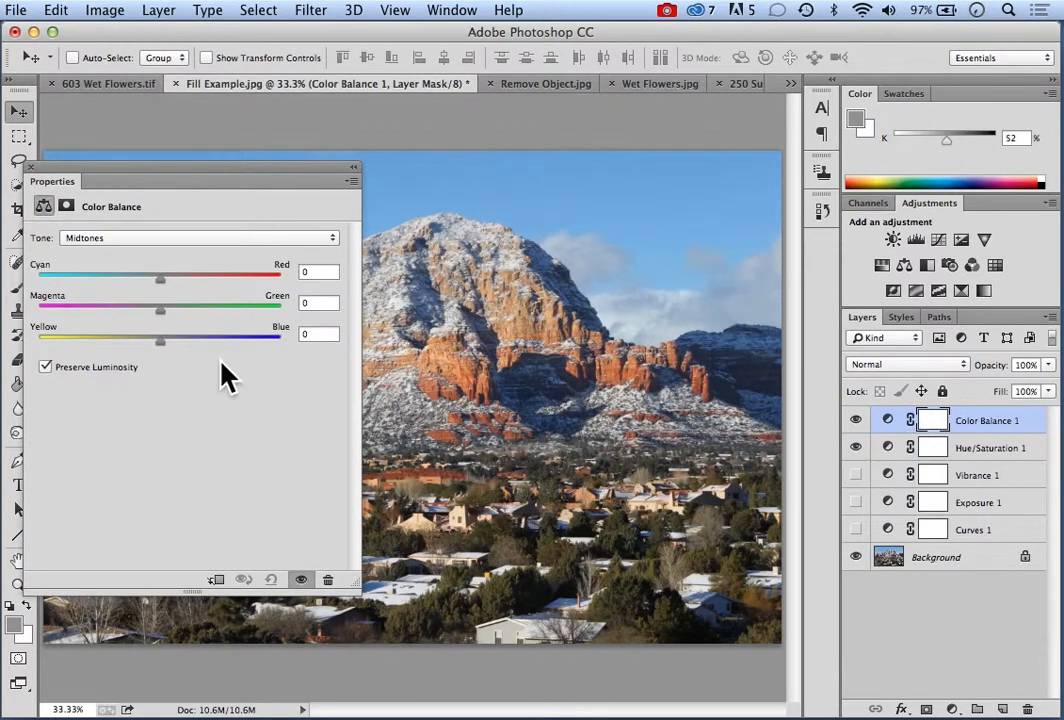
Switch the Color Balance tone range to Shadows and back to Midtones
click(333, 240)
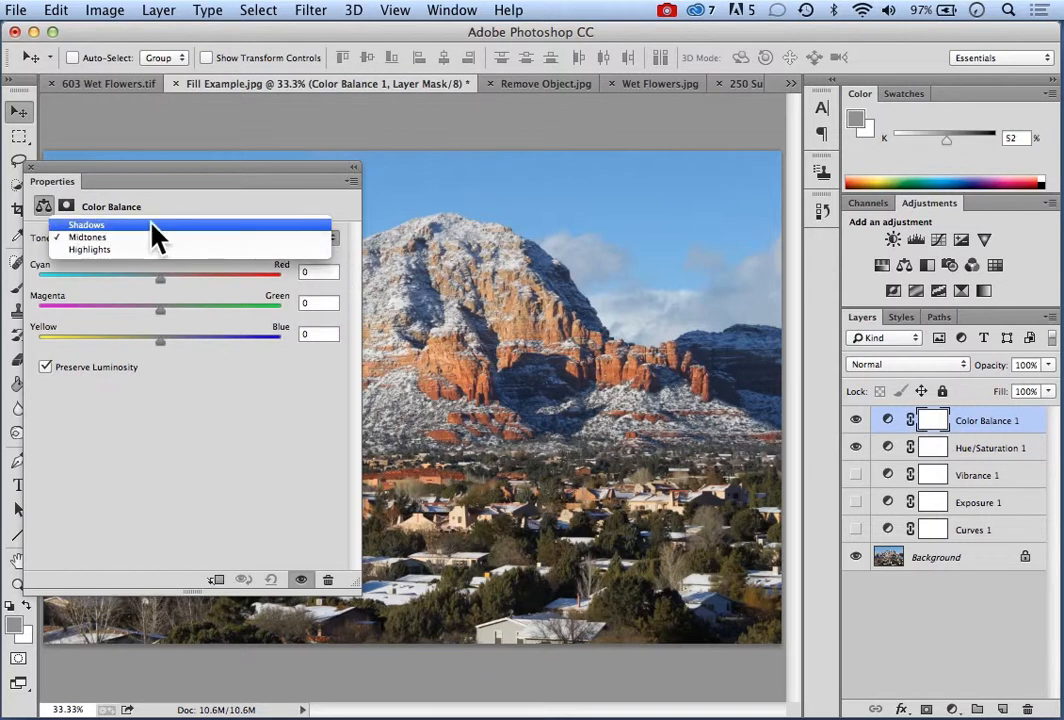
click(152, 225)
click(336, 244)
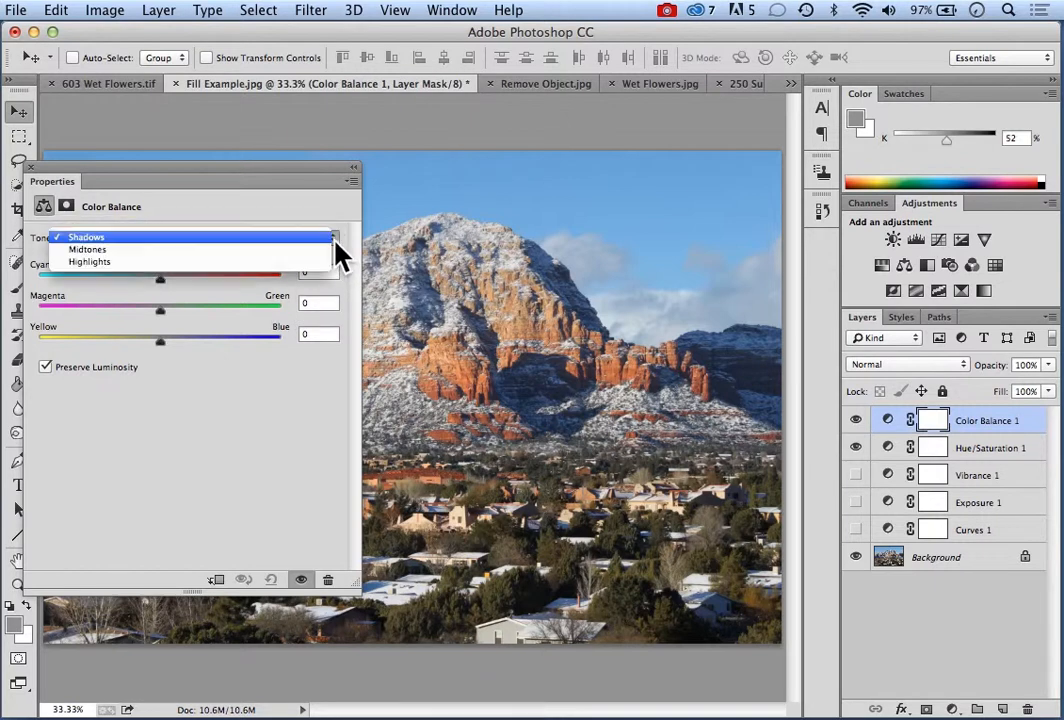
click(168, 248)
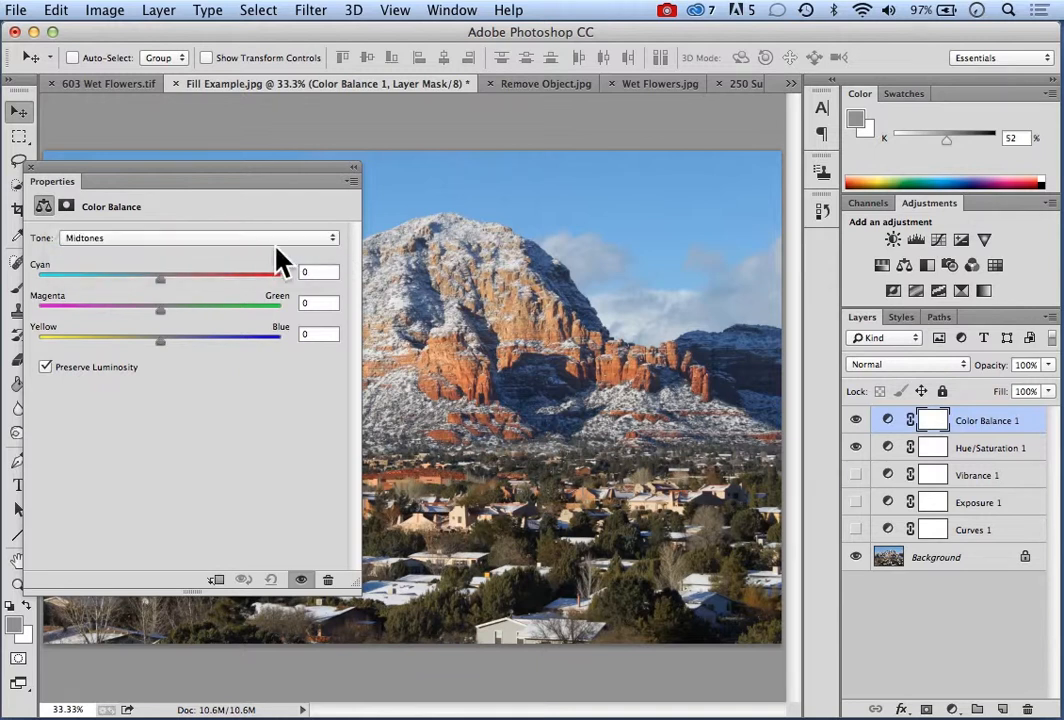
Set the Color Balance Shadows tone to Cyan–Red +1, Magenta–Green +2 and Yellow–Blue +1
click(330, 242)
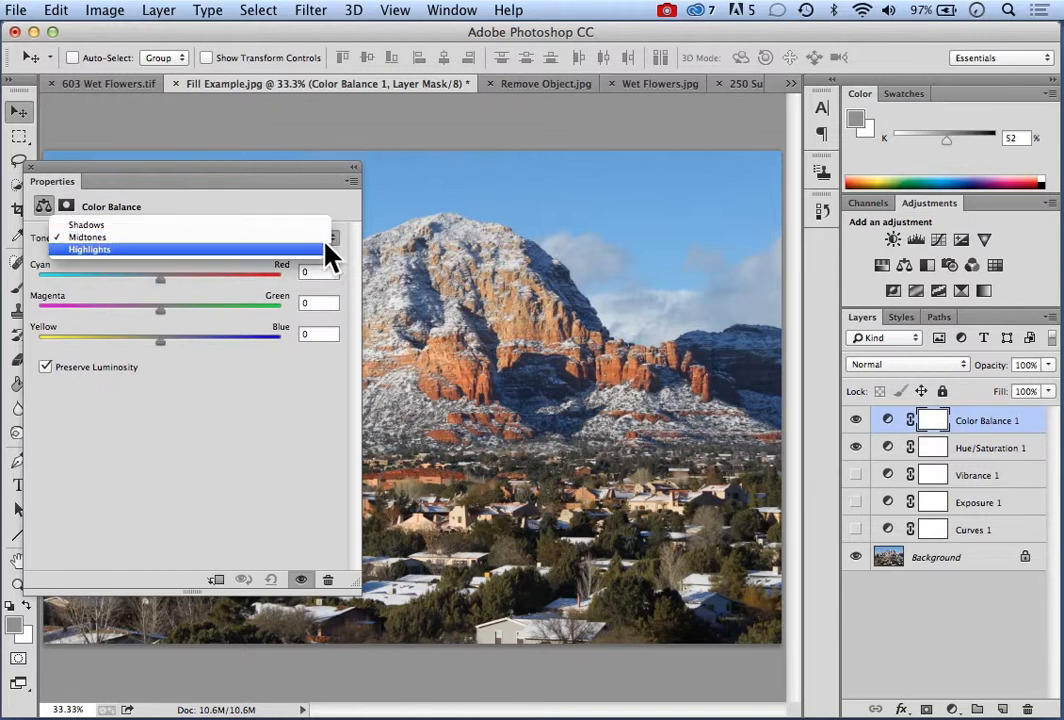
click(247, 250)
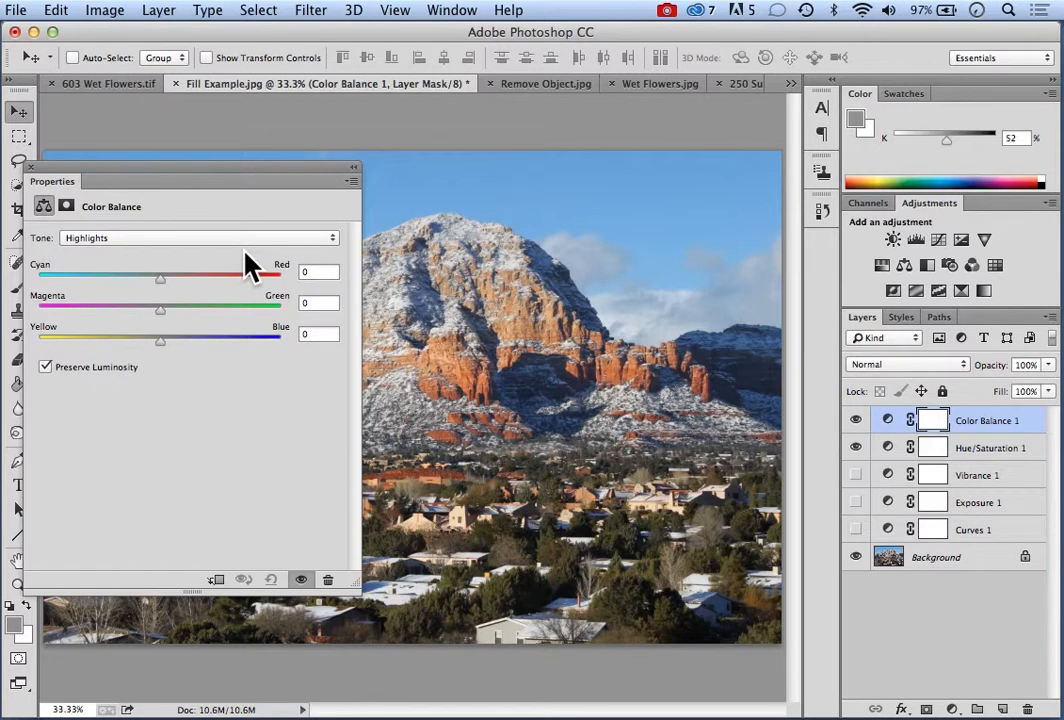
click(334, 238)
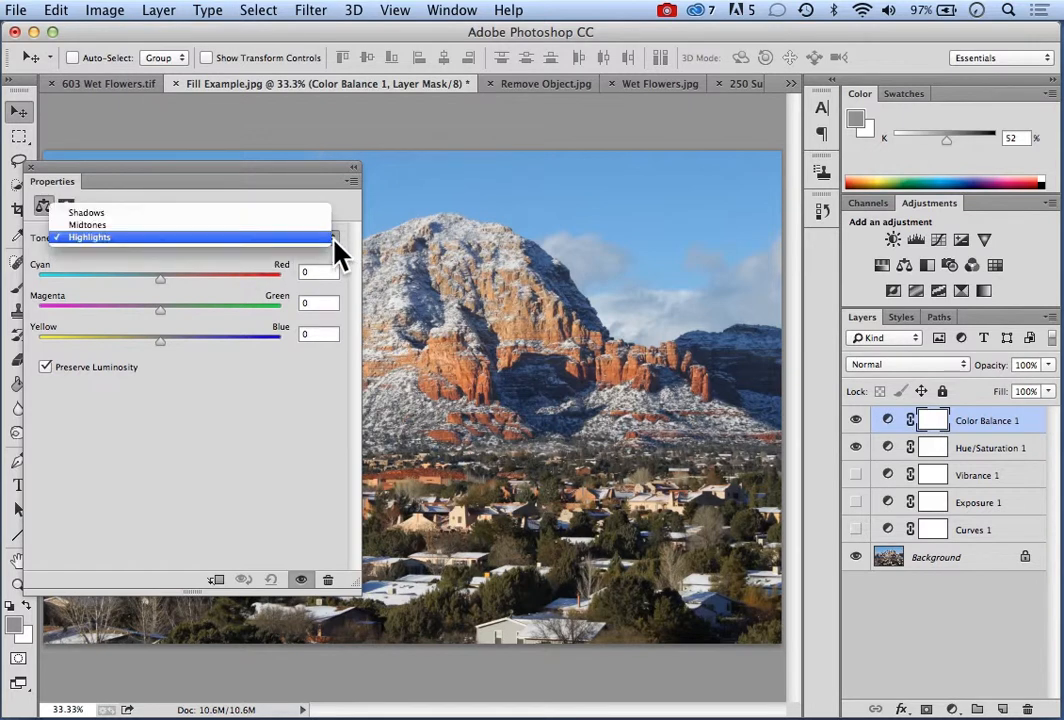
click(276, 212)
drag(241, 167, 740, 209)
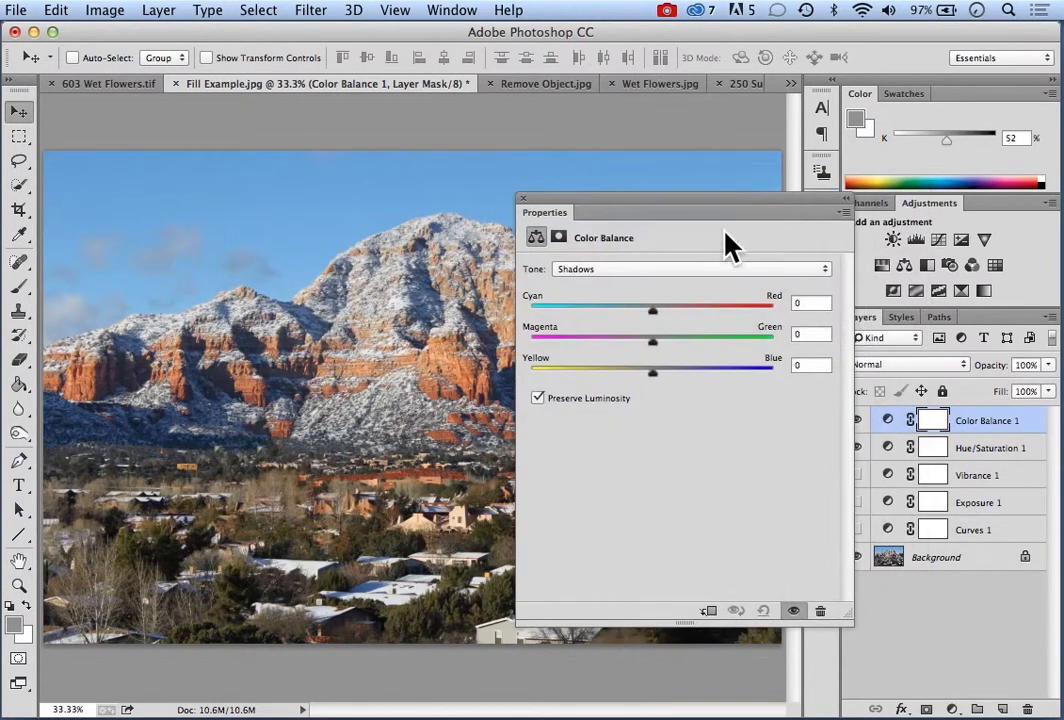
click(655, 375)
drag(655, 375, 653, 310)
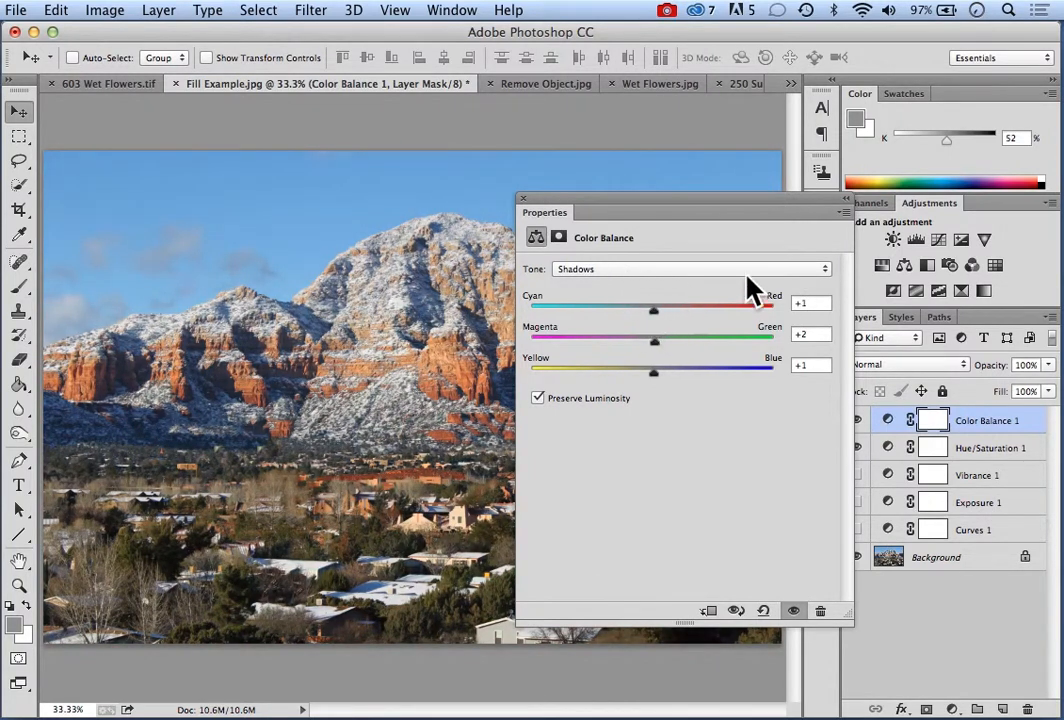
Set Cyan–Red to -1 for the Highlights tone and dismiss the Color Balance properties
click(823, 270)
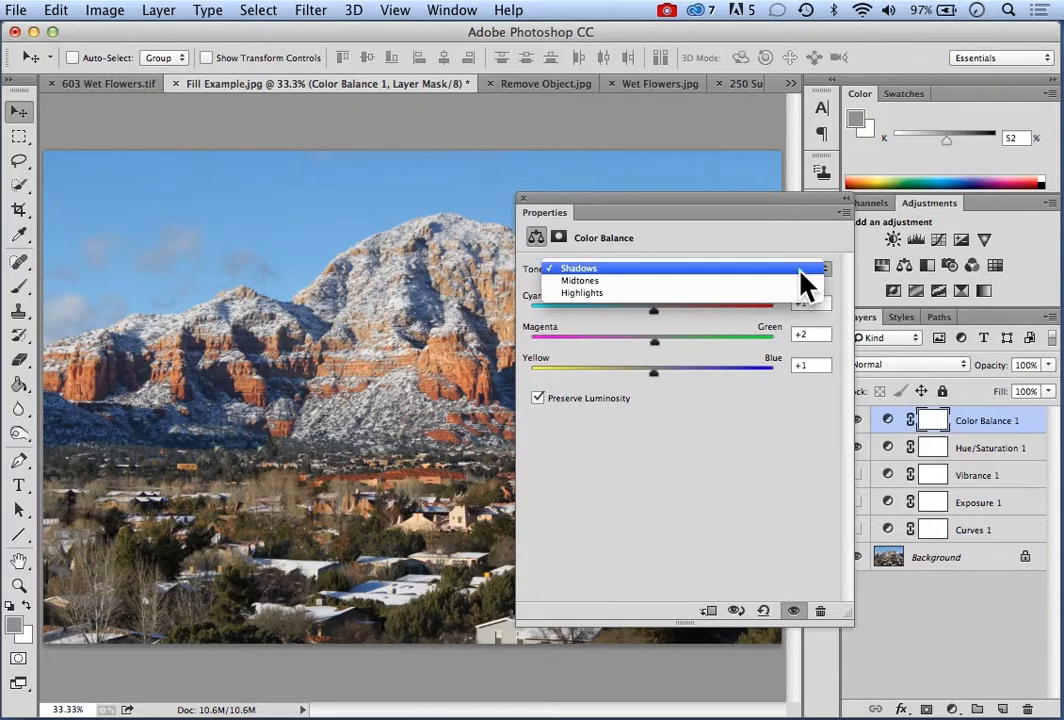
click(675, 293)
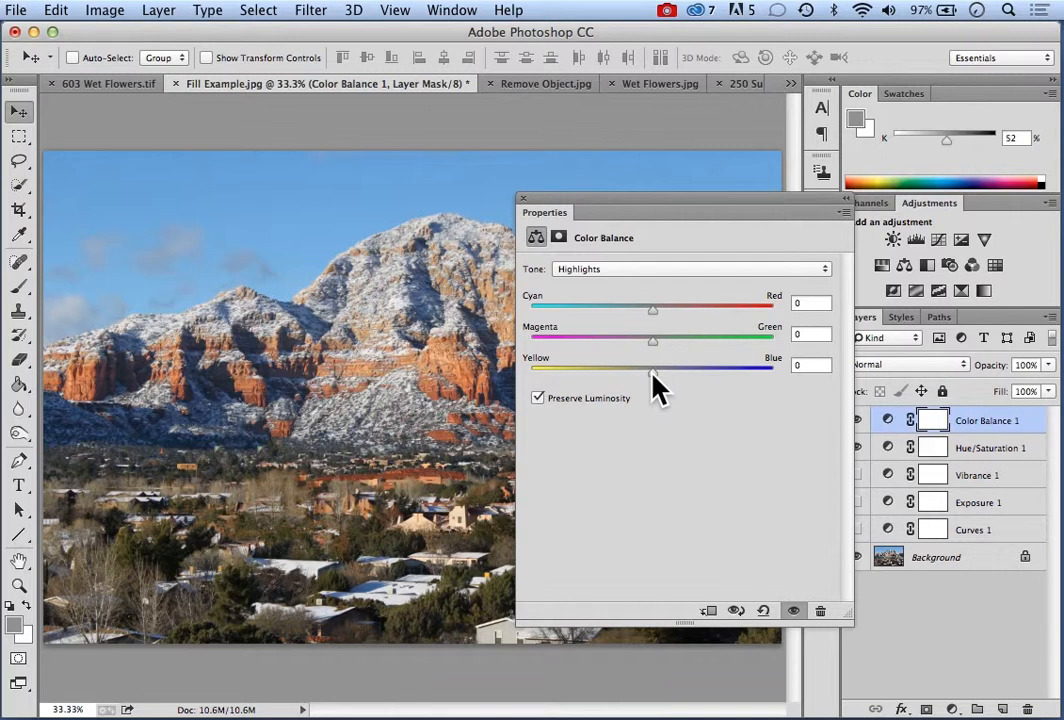
drag(652, 374, 651, 318)
click(531, 211)
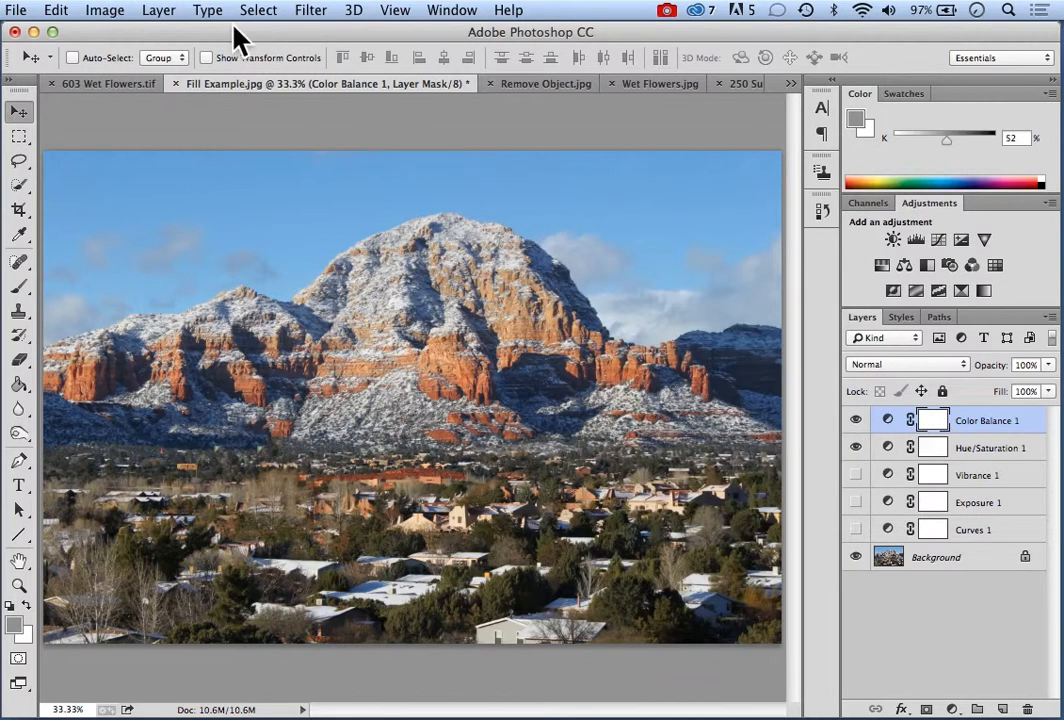
Add a Black & White adjustment layer with the default name above the Color Balance layer
click(160, 18)
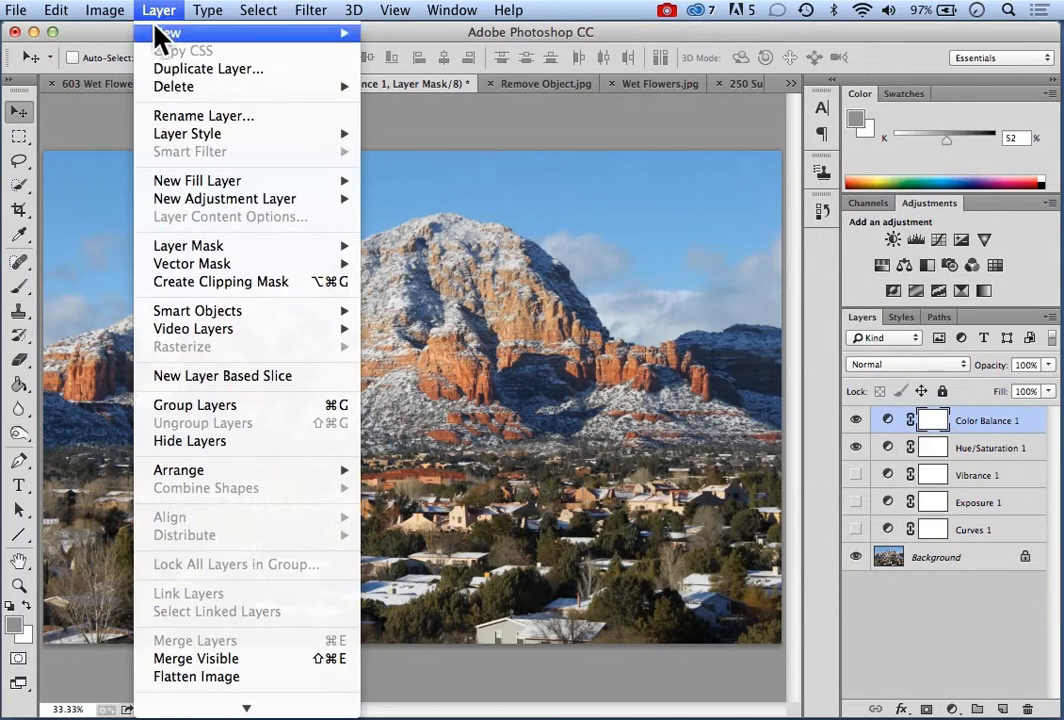
mouse_move(255, 205)
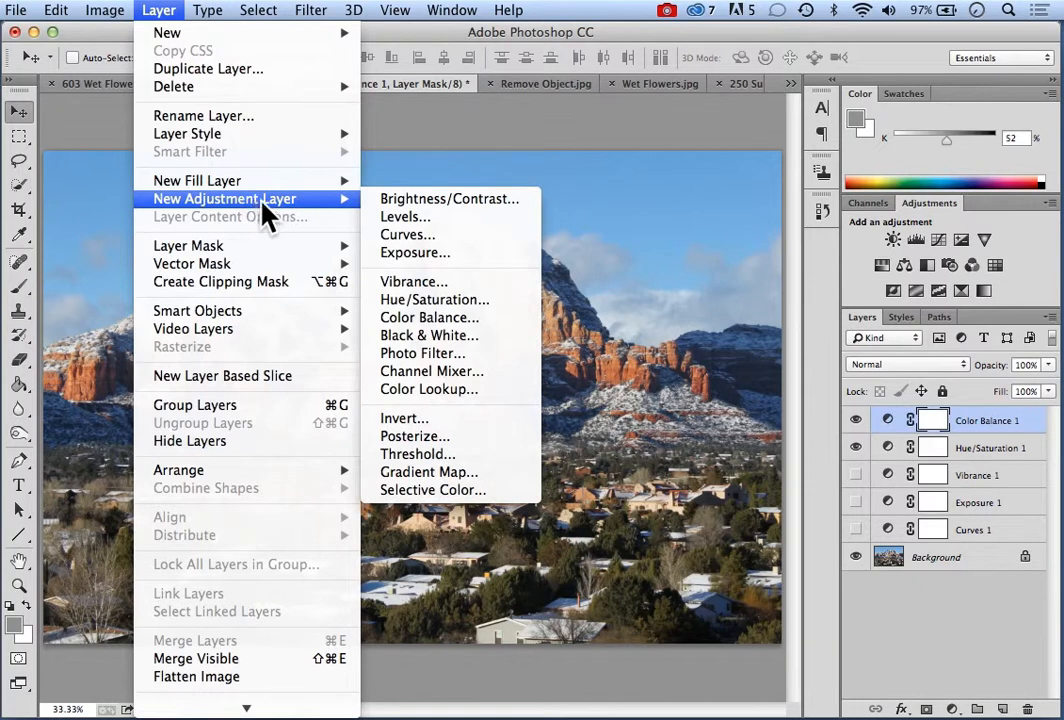
click(452, 336)
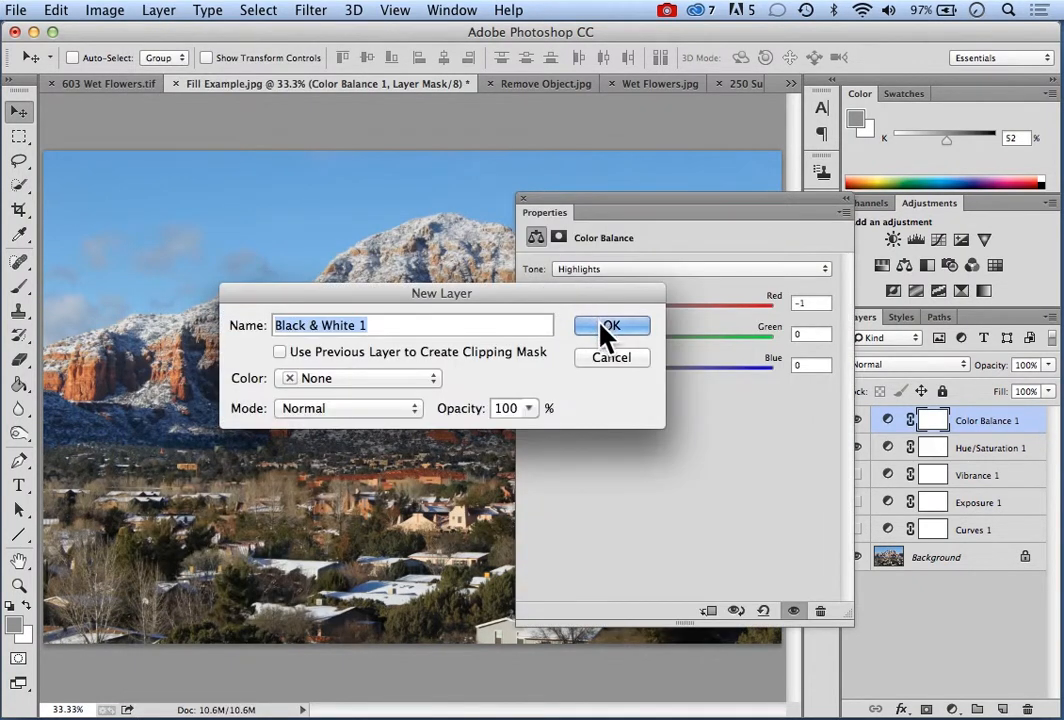
click(607, 330)
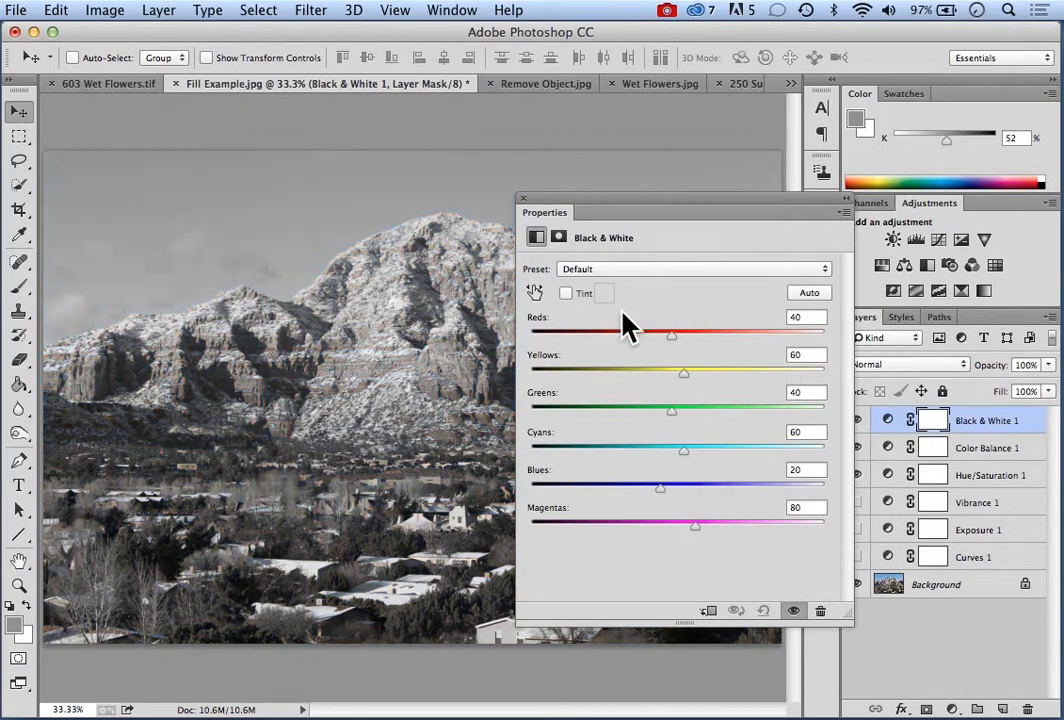
Hide the Hue/Saturation and Color Balance layers and reposition the Black & White properties to uncover the photo's mountain and sky
drag(672, 212, 452, 162)
click(855, 475)
click(855, 448)
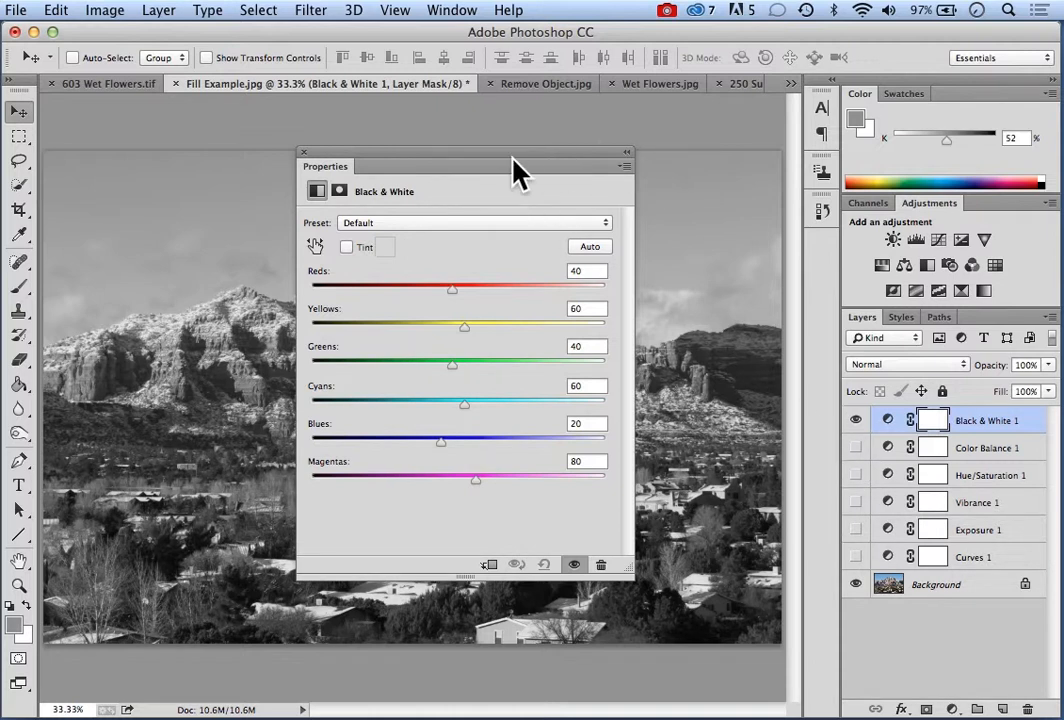
drag(522, 157, 735, 184)
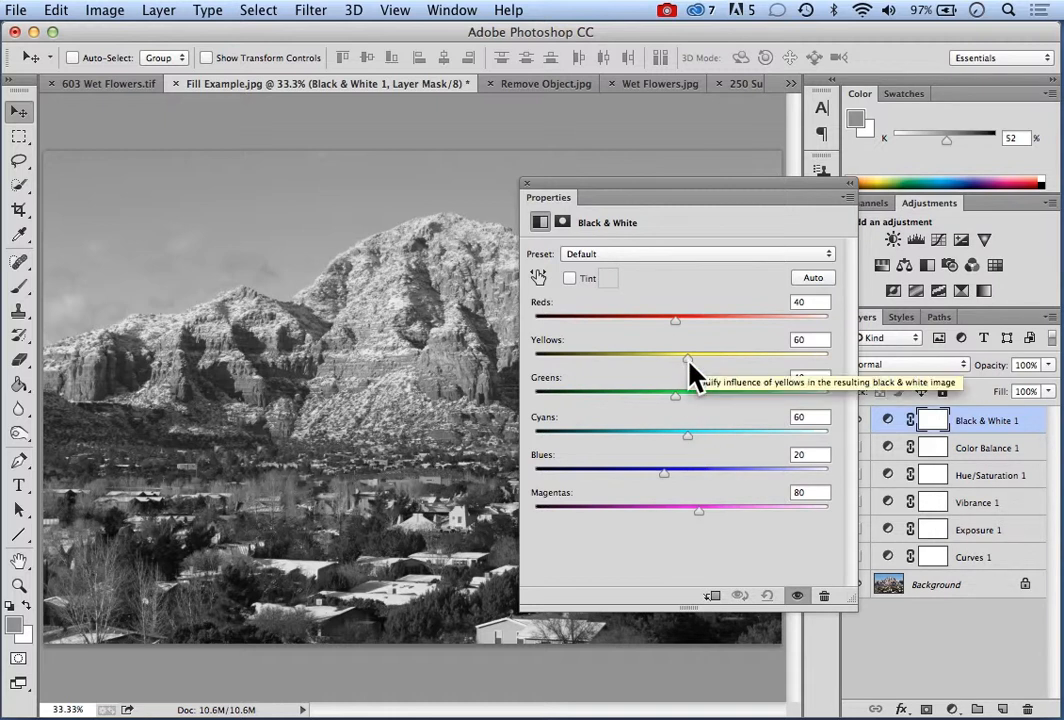
Set the Black & White mix to Reds 67, Yellows 52, Greens 54, Cyans -26, Blues -7 and Magentas 22
drag(688, 363, 720, 365)
drag(743, 358, 690, 320)
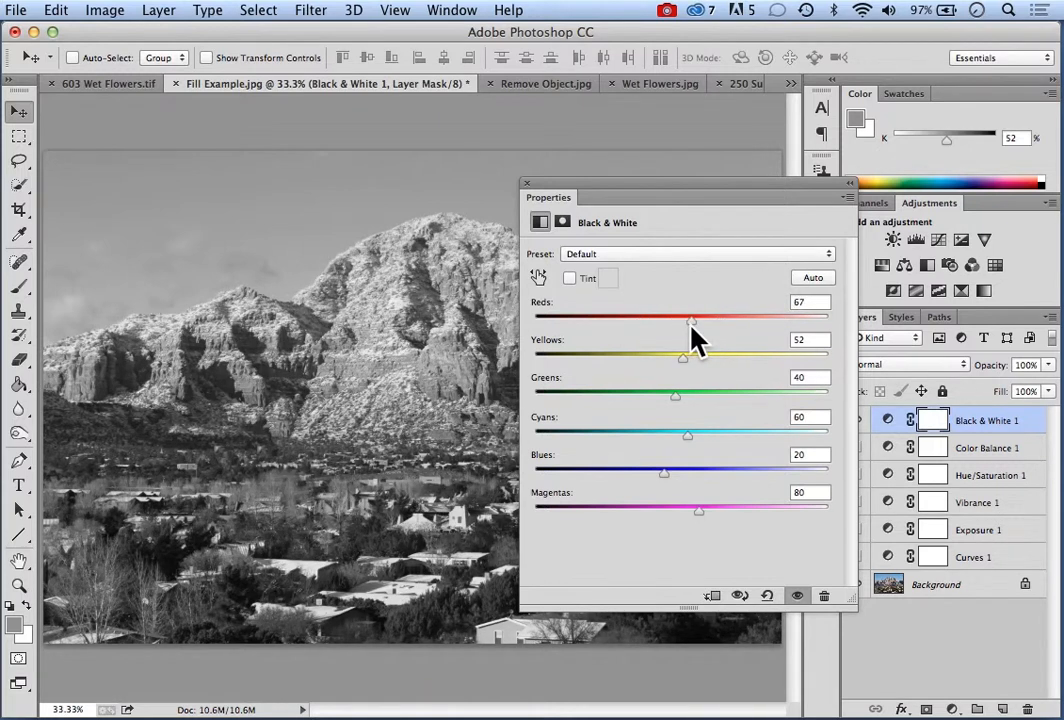
drag(675, 396, 620, 446)
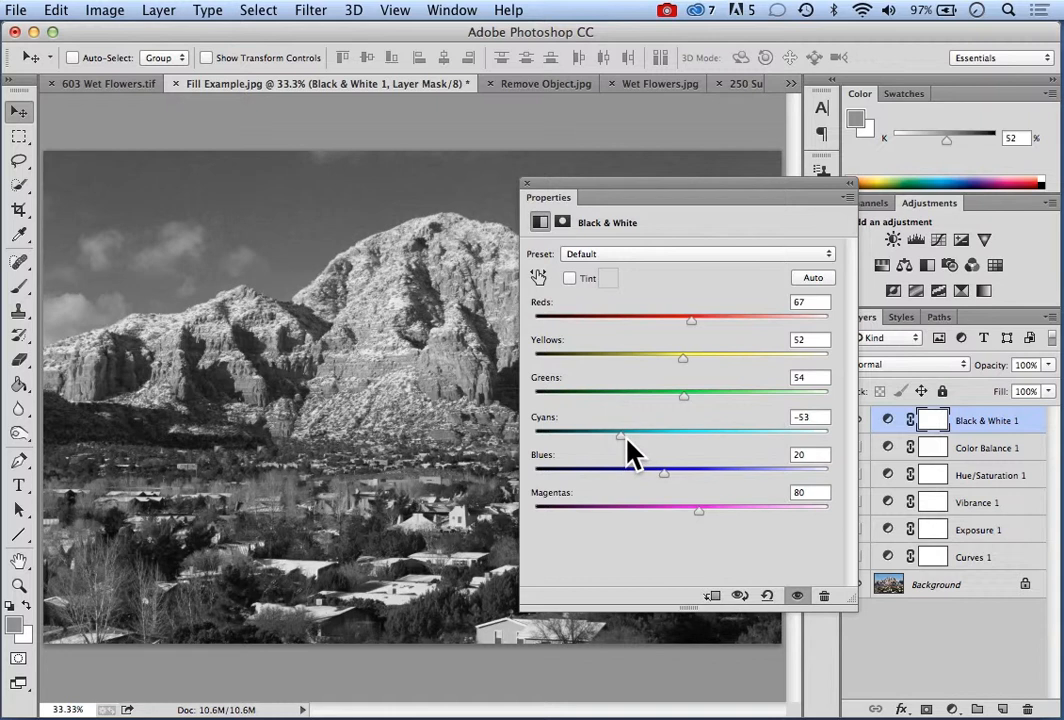
mouse_move(627, 443)
mouse_down()
mouse_move(612, 444)
mouse_move(678, 437)
mouse_move(636, 433)
mouse_up()
mouse_move(668, 476)
mouse_down()
mouse_move(715, 476)
mouse_move(648, 472)
mouse_up()
drag(699, 509, 665, 509)
drag(662, 183, 134, 186)
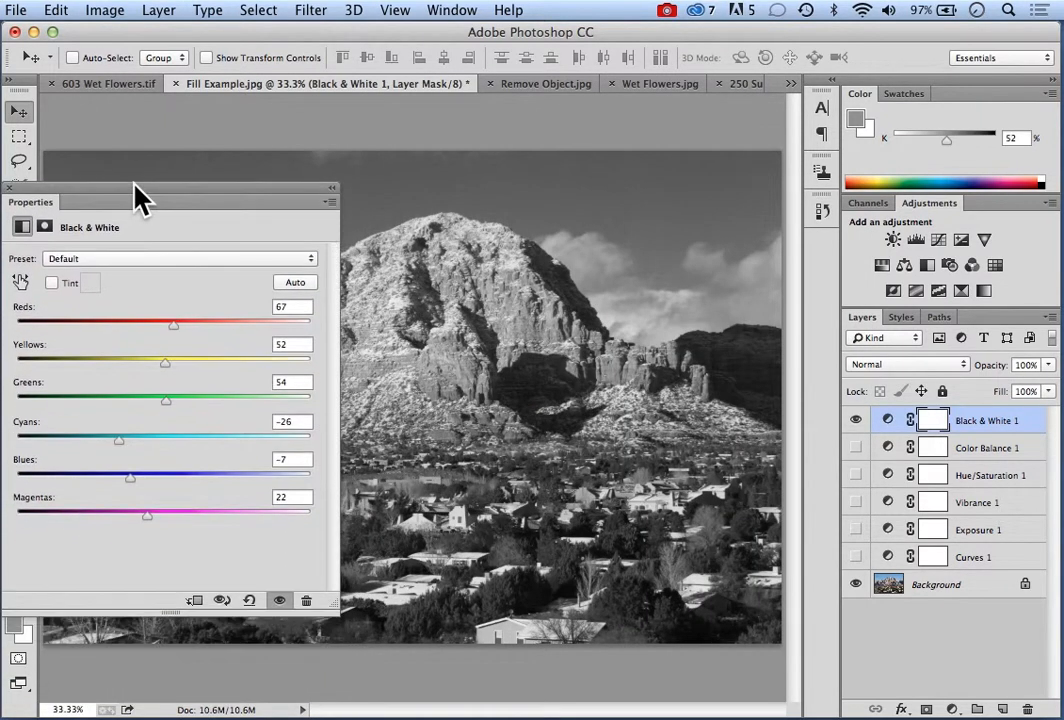
Refine the Black & White mix to Reds 46, Yellows 88, Greens 112 and Cyans 25, and dismiss its properties
drag(166, 369, 161, 327)
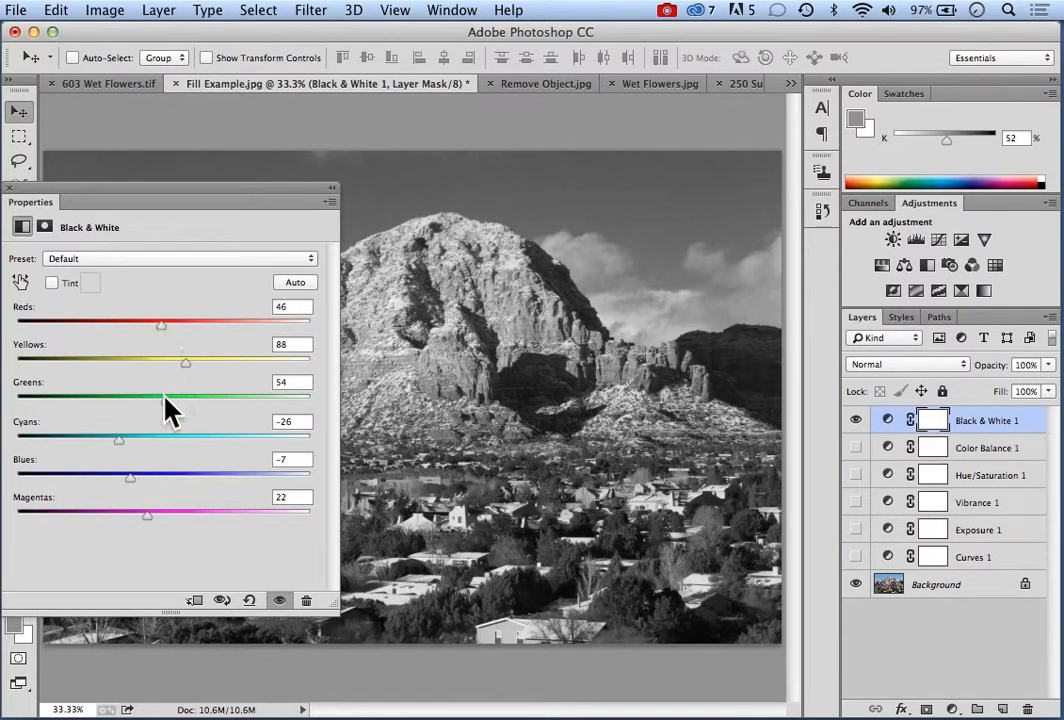
drag(168, 410, 200, 408)
drag(135, 443, 210, 436)
drag(195, 188, 321, 232)
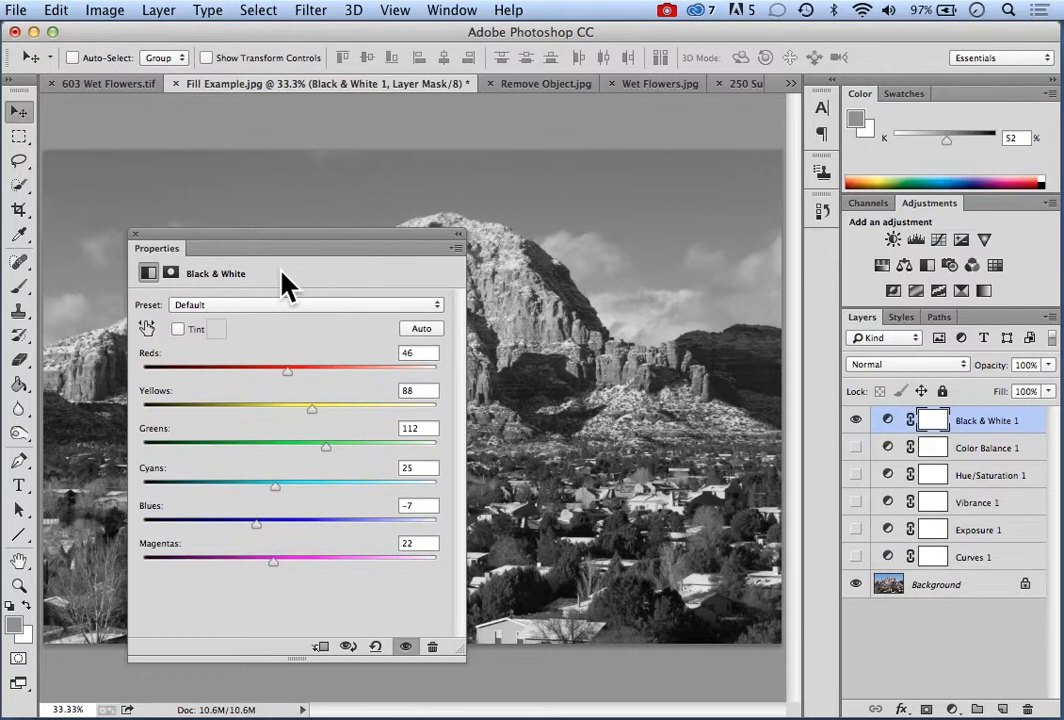
drag(274, 244, 236, 193)
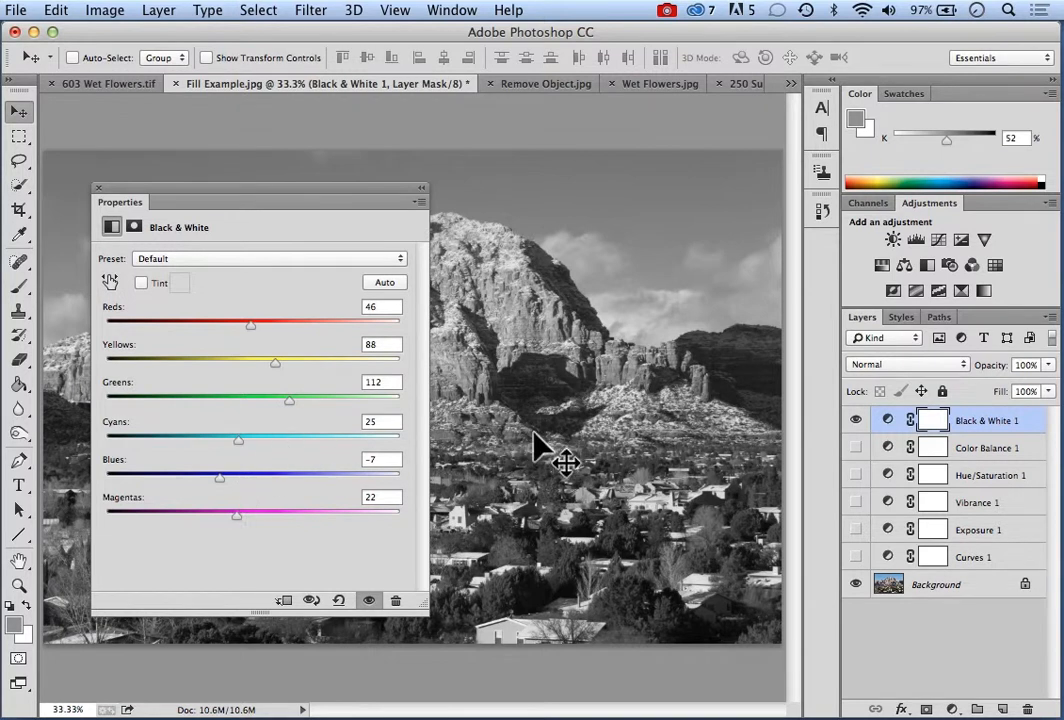
click(98, 189)
Add a Photo Filter adjustment layer with the default name on top and hide the Black & White layer
click(163, 12)
mouse_move(249, 205)
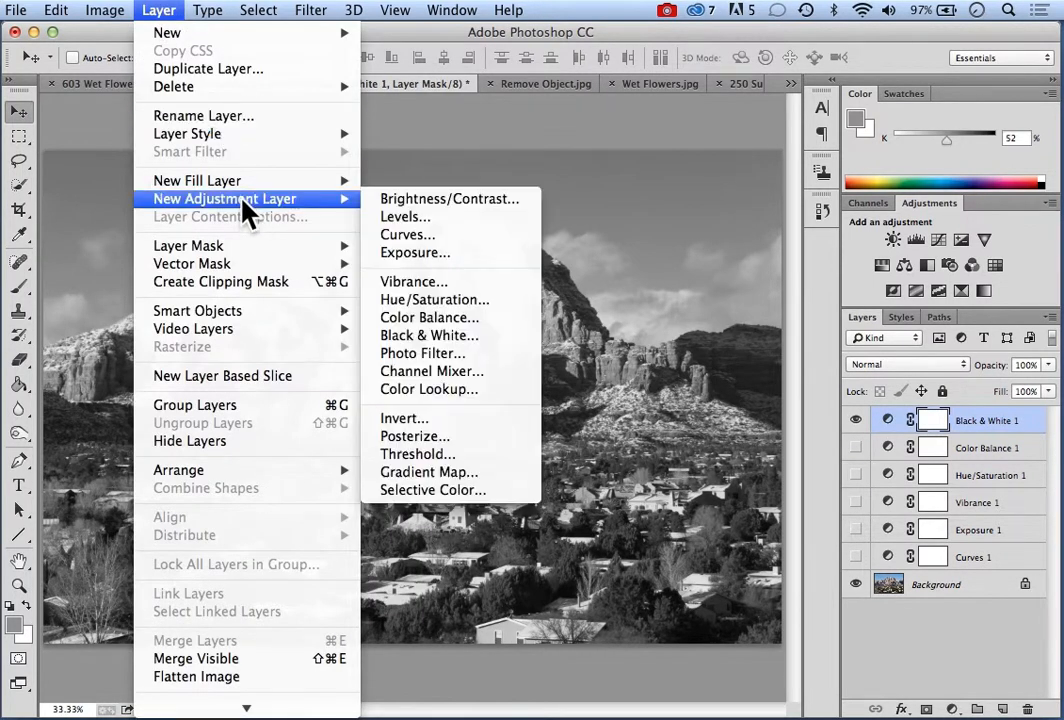
click(437, 360)
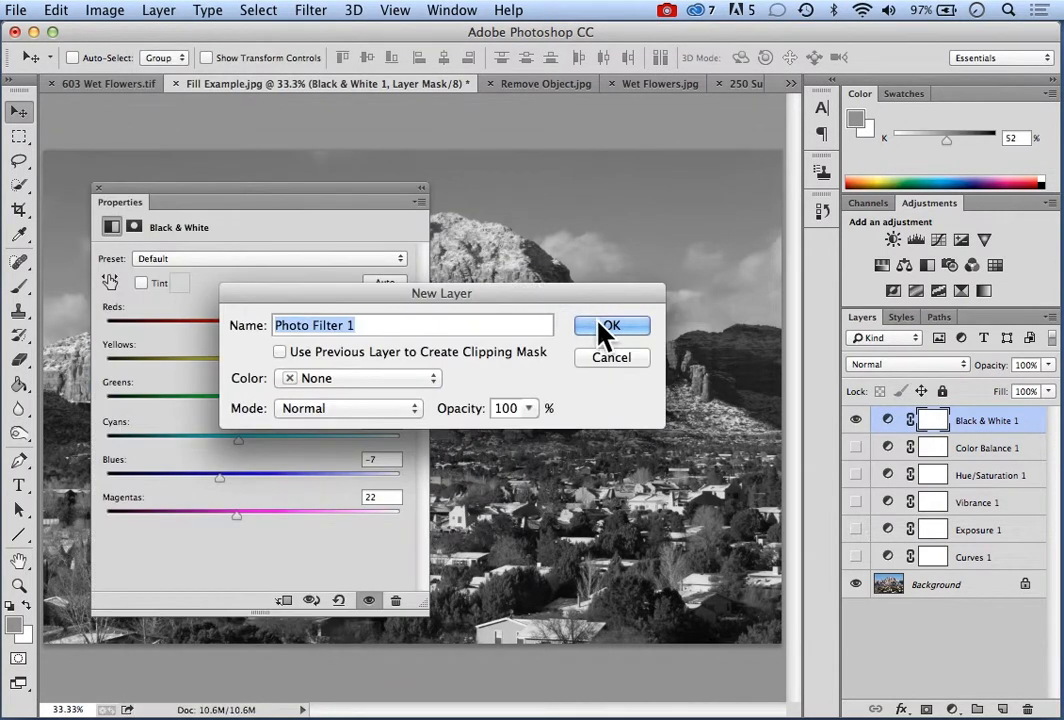
click(601, 327)
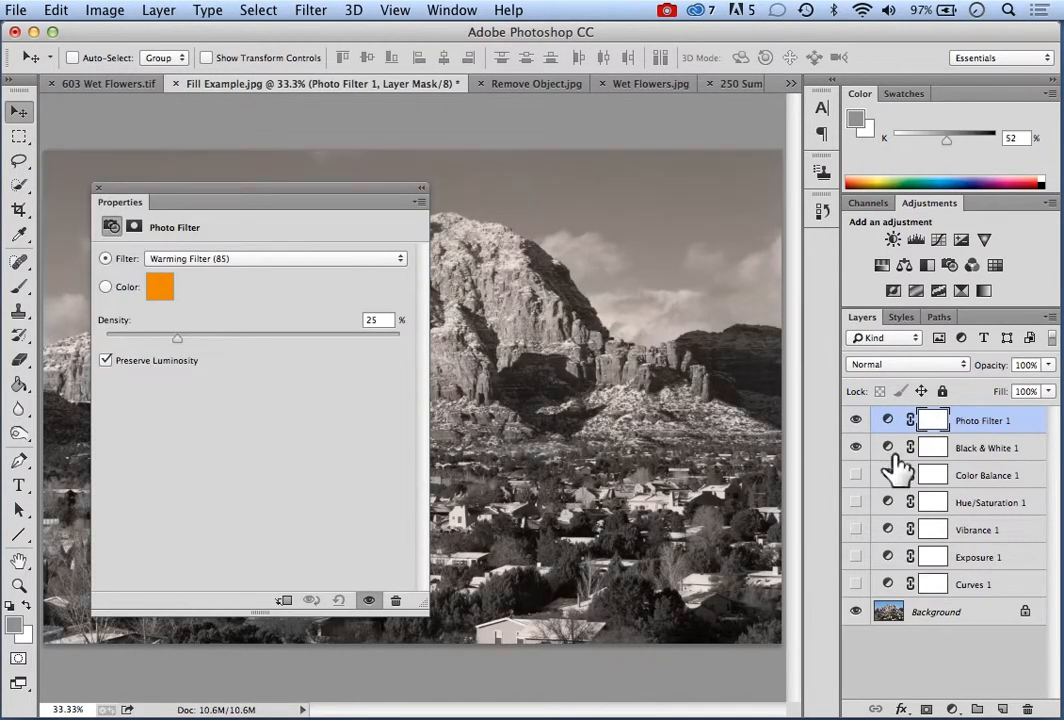
click(856, 448)
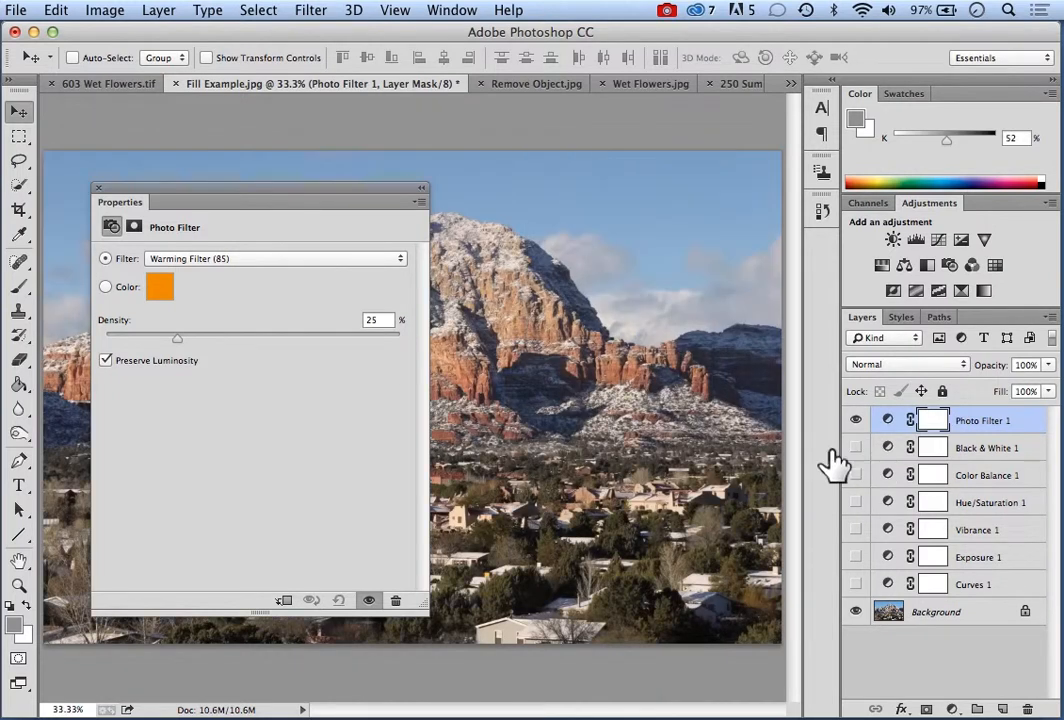
drag(306, 188, 703, 375)
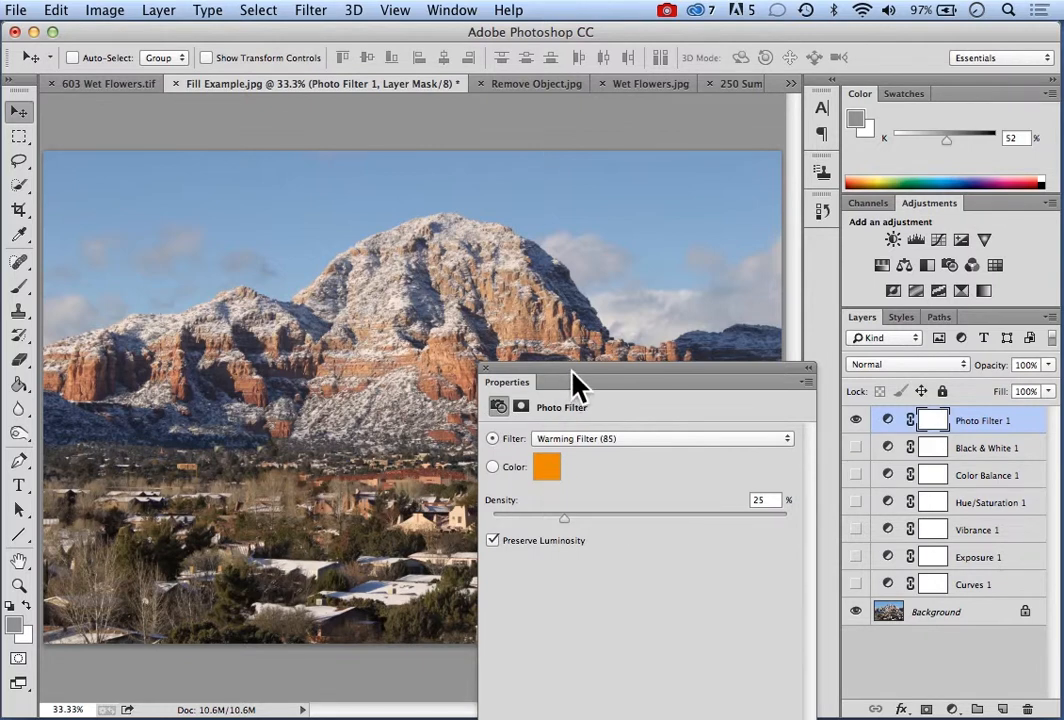
drag(576, 382, 535, 462)
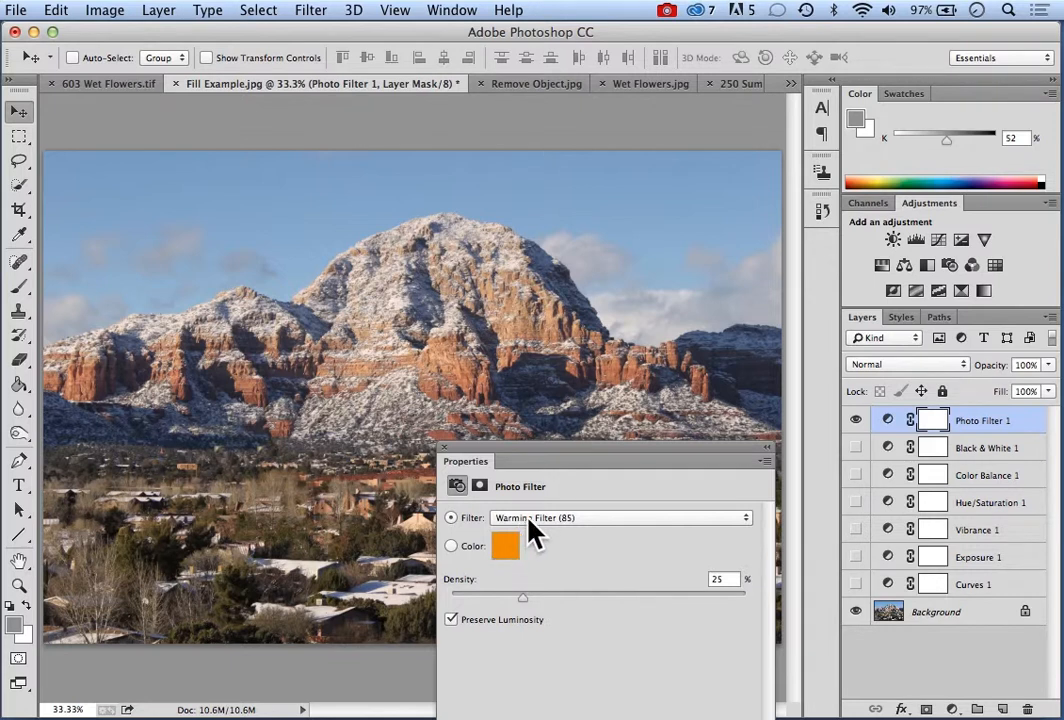
Try the Cooling Filter (80) on the Photo Filter layer at 9% density
click(752, 537)
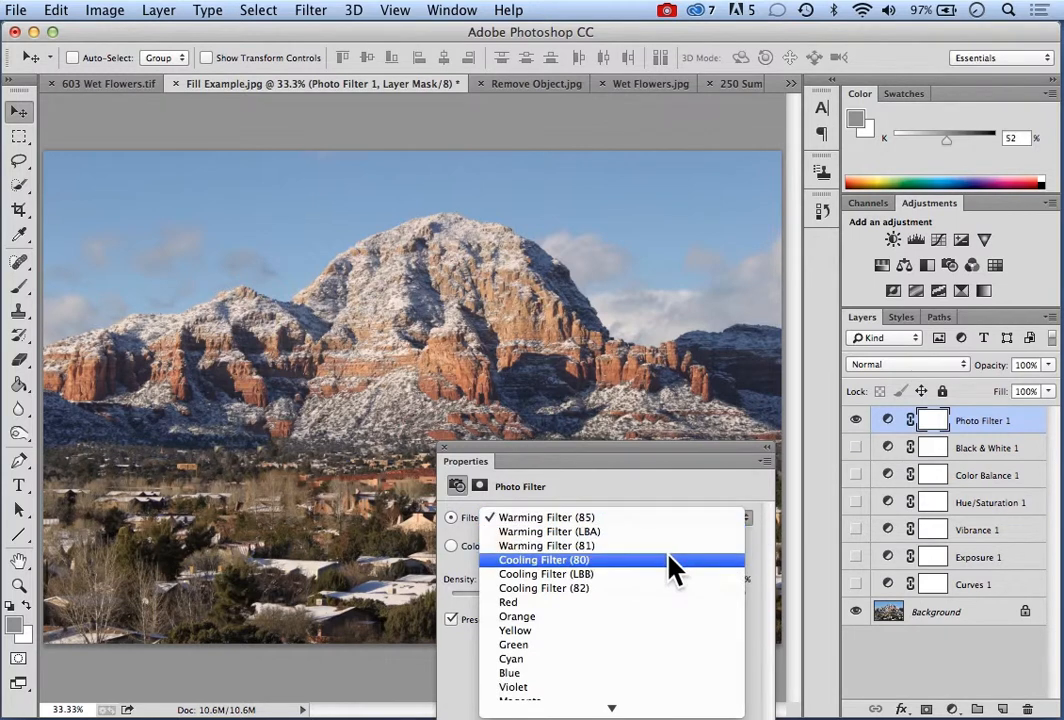
click(553, 563)
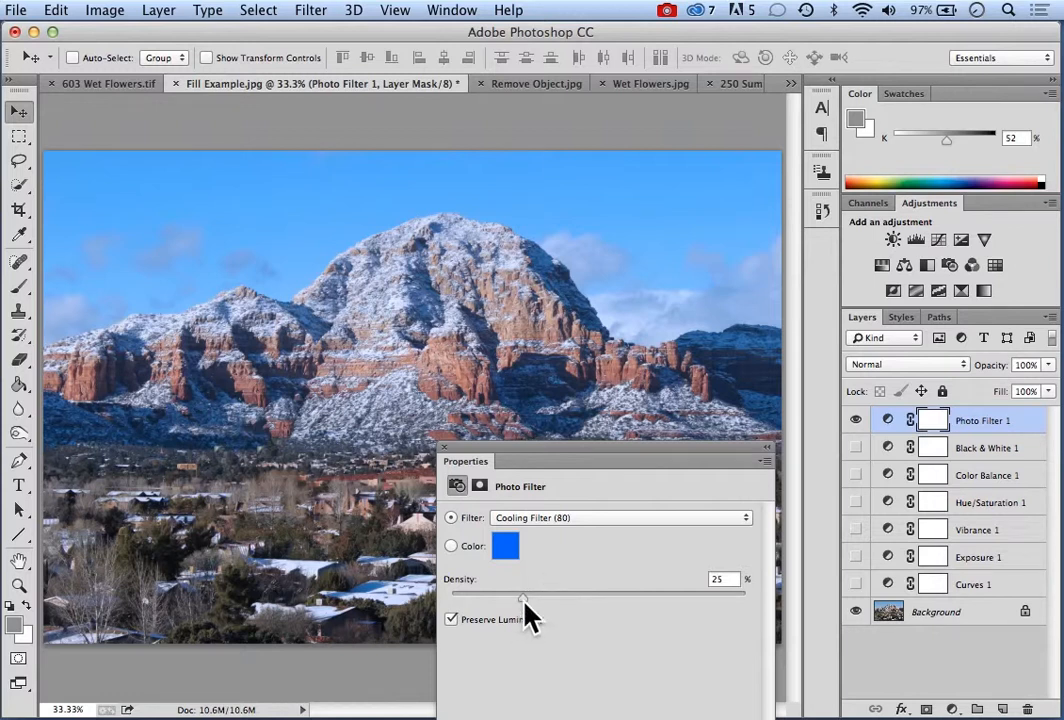
drag(522, 600, 476, 598)
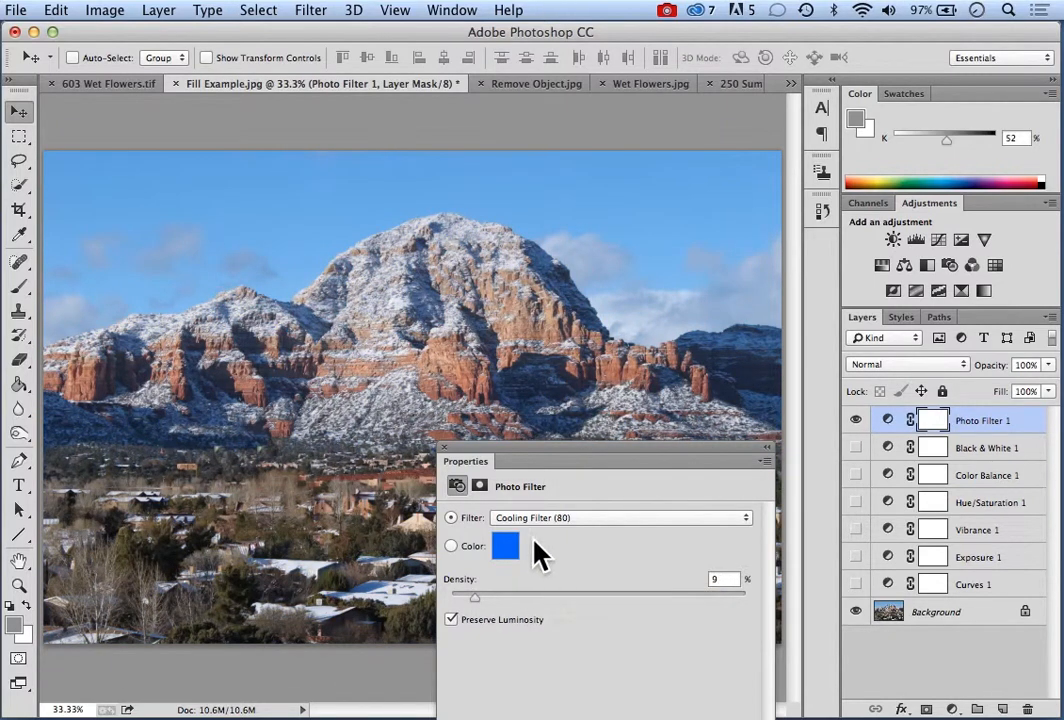
Change the photo filter to Violet with 35% density and dismiss its properties
click(746, 520)
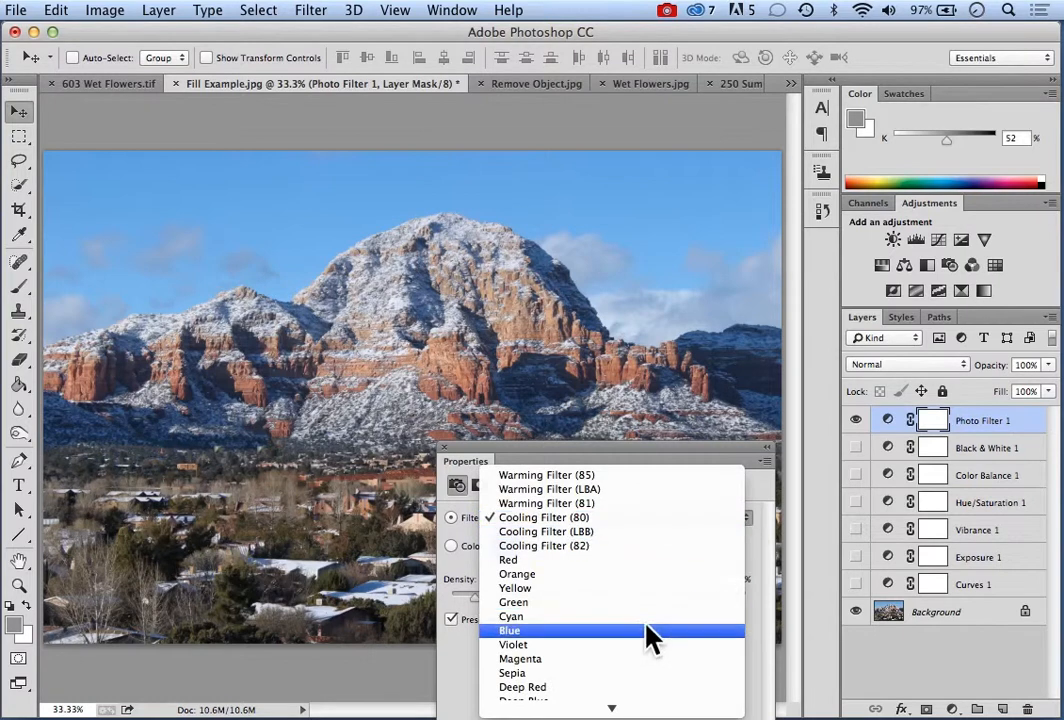
click(530, 645)
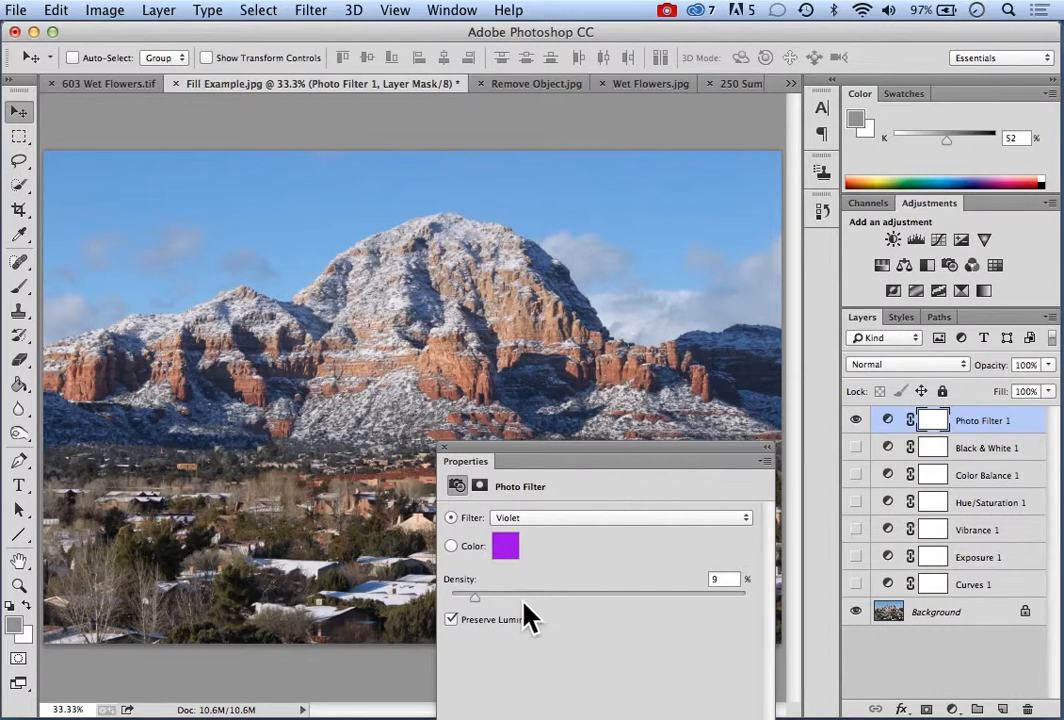
drag(476, 600, 553, 603)
click(447, 449)
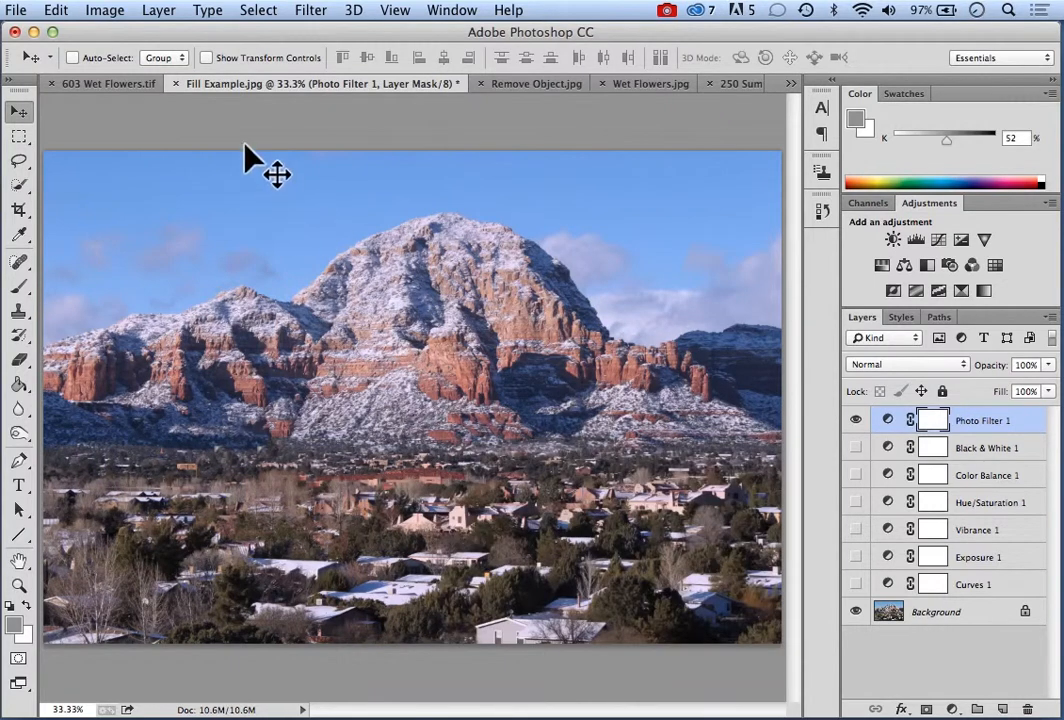
Hide the Photo Filter layer and add a Channel Mixer adjustment layer with the default name above it
click(855, 421)
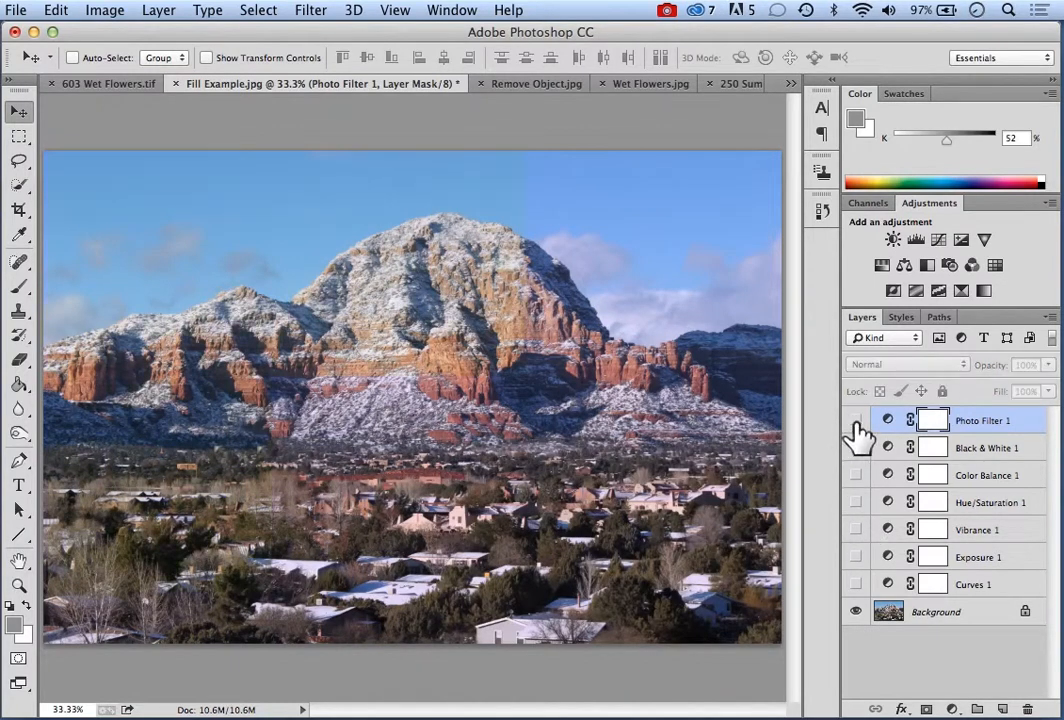
click(160, 16)
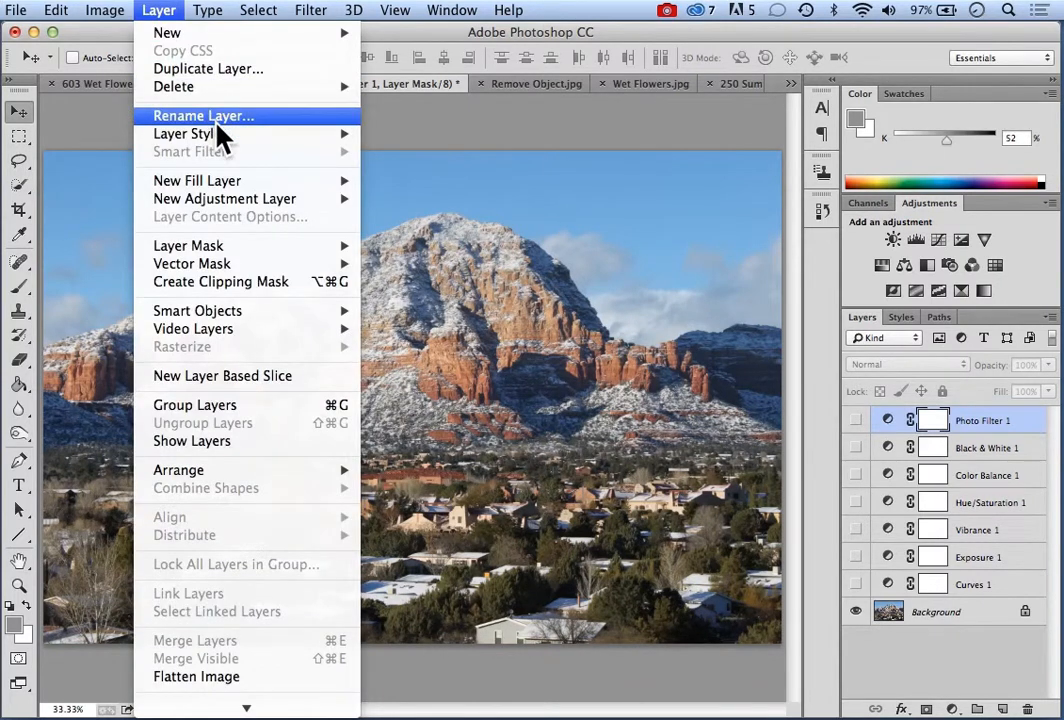
mouse_move(221, 140)
mouse_move(226, 200)
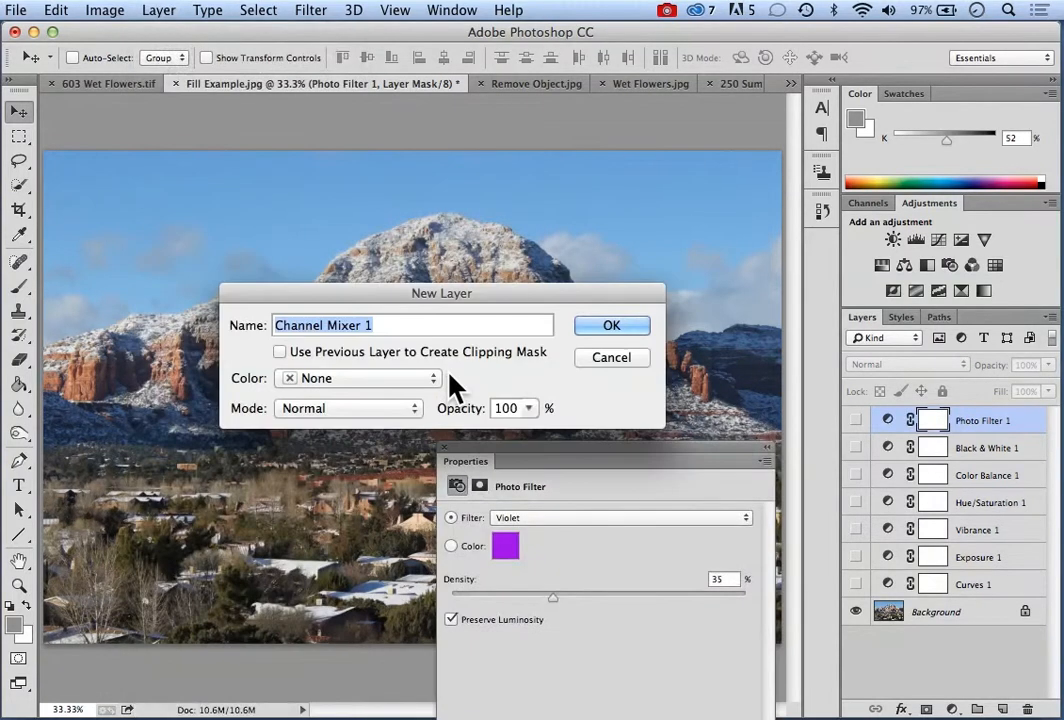
click(600, 325)
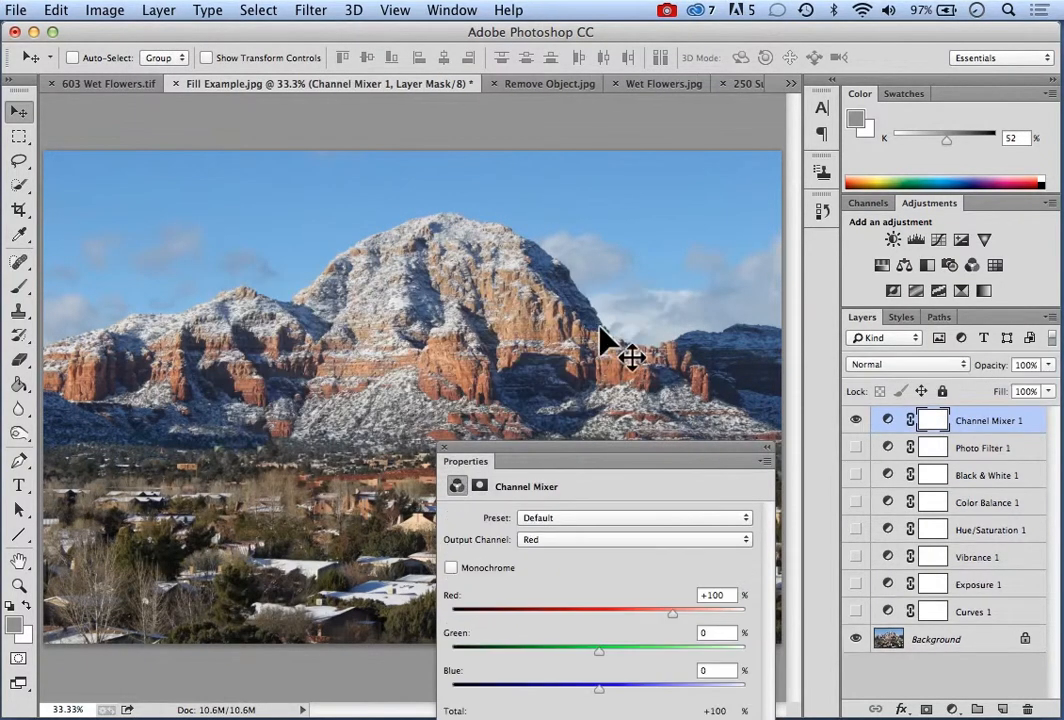
Try the Black & White with Red Filter (RGB) preset on the Channel Mixer layer
drag(606, 458, 222, 169)
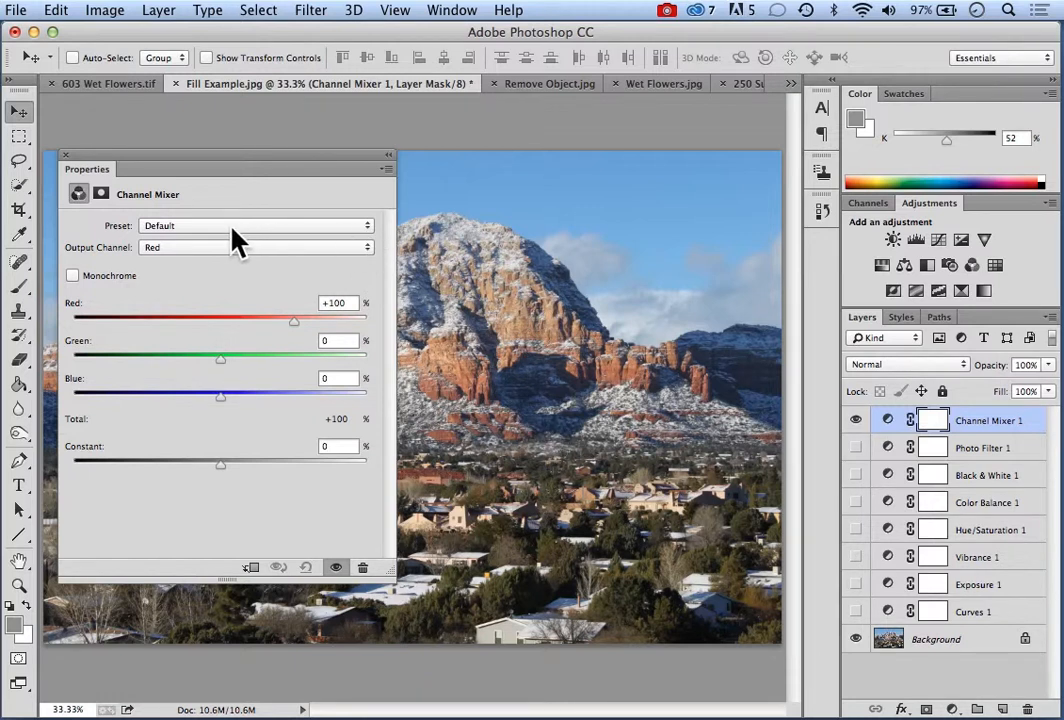
click(368, 228)
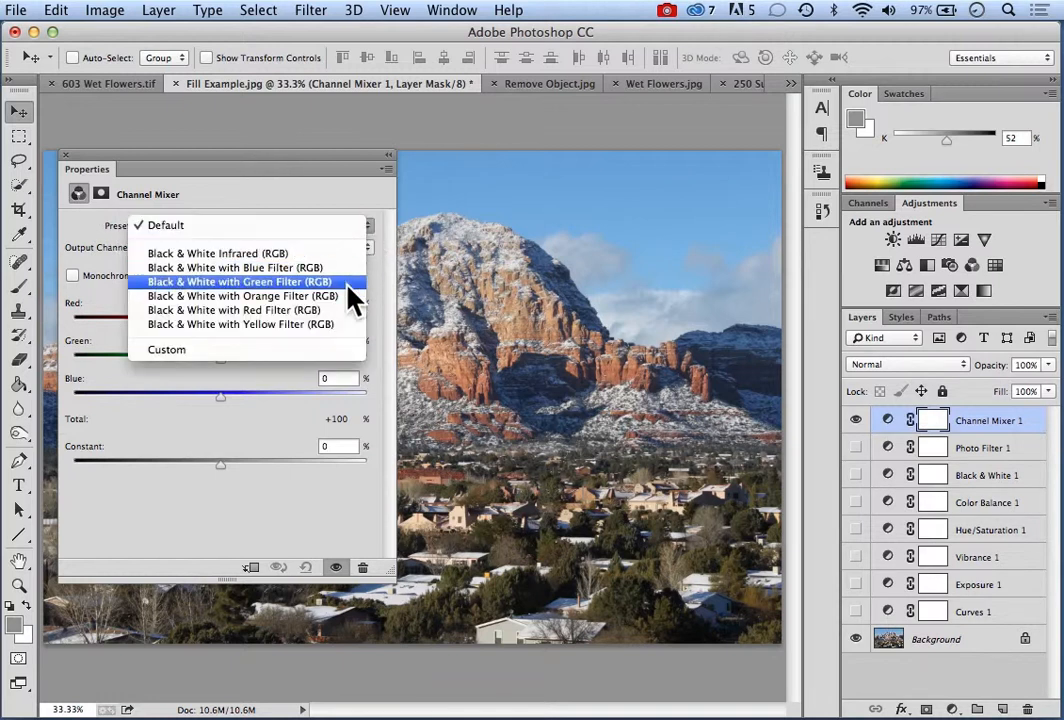
click(240, 312)
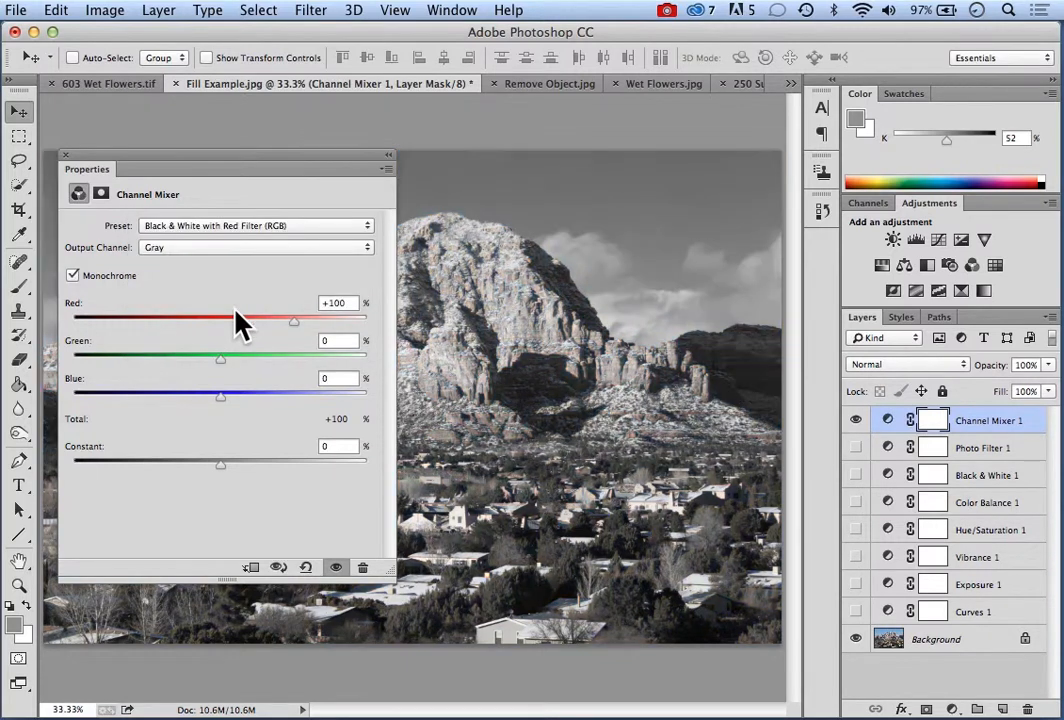
drag(280, 164, 727, 226)
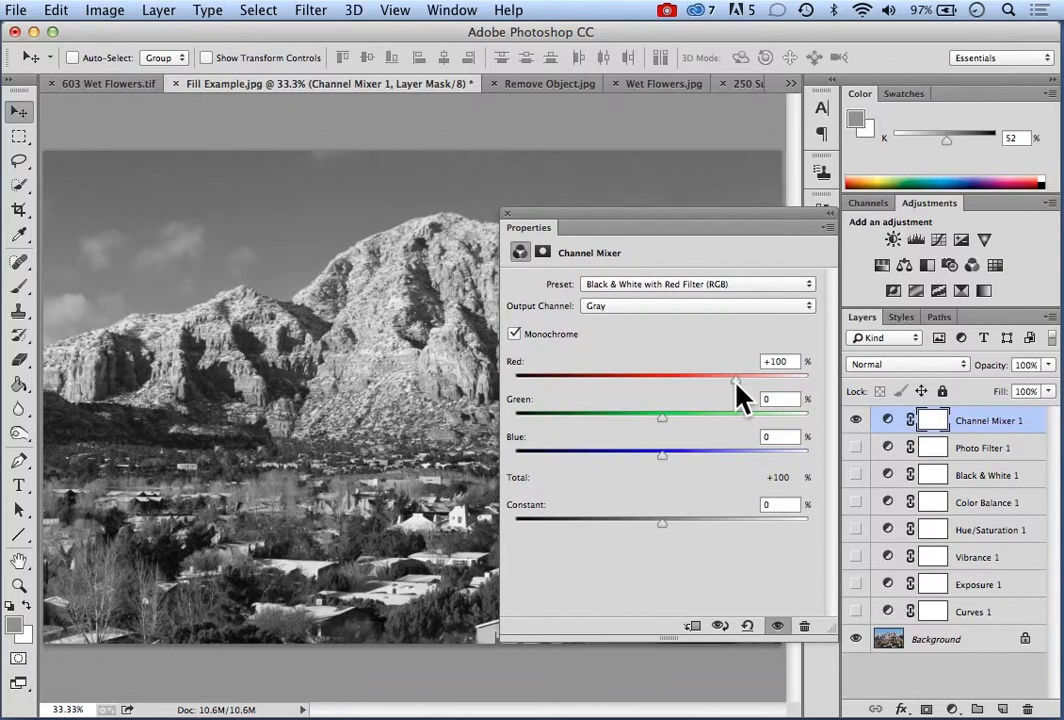
Customize the monochrome channel mix to Red +79%, Green +59% and Blue -39%
mouse_move(736, 383)
mouse_down()
mouse_move(698, 382)
mouse_move(773, 380)
mouse_move(736, 382)
mouse_up()
mouse_move(663, 418)
mouse_down()
mouse_move(687, 419)
mouse_move(658, 419)
mouse_move(677, 419)
mouse_up()
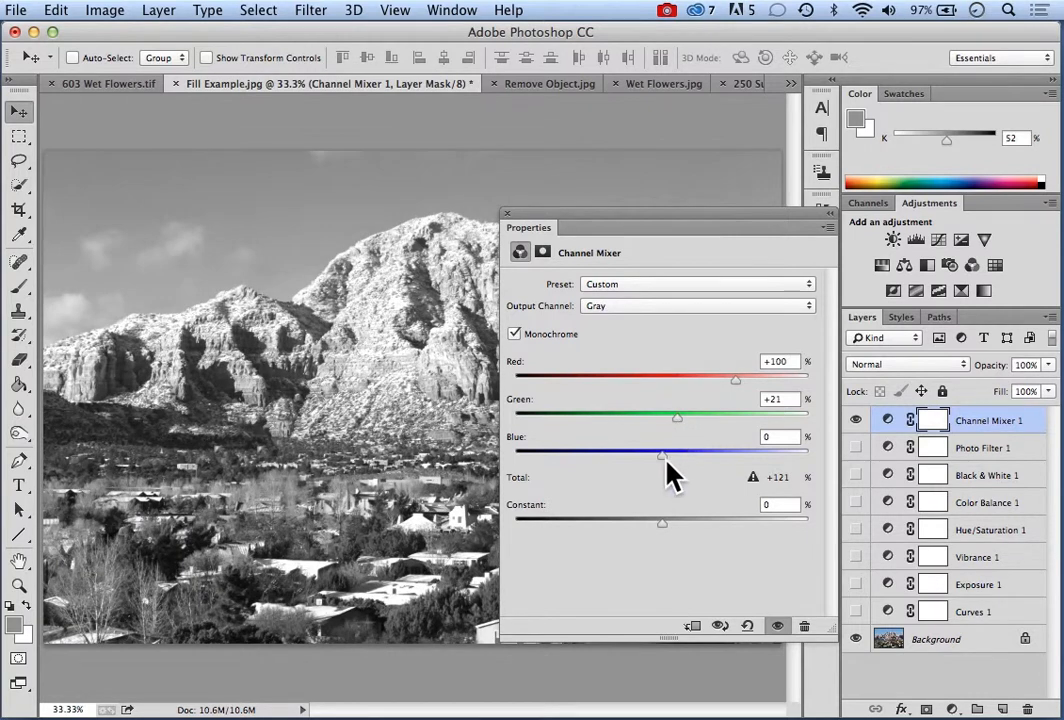
drag(665, 462, 633, 456)
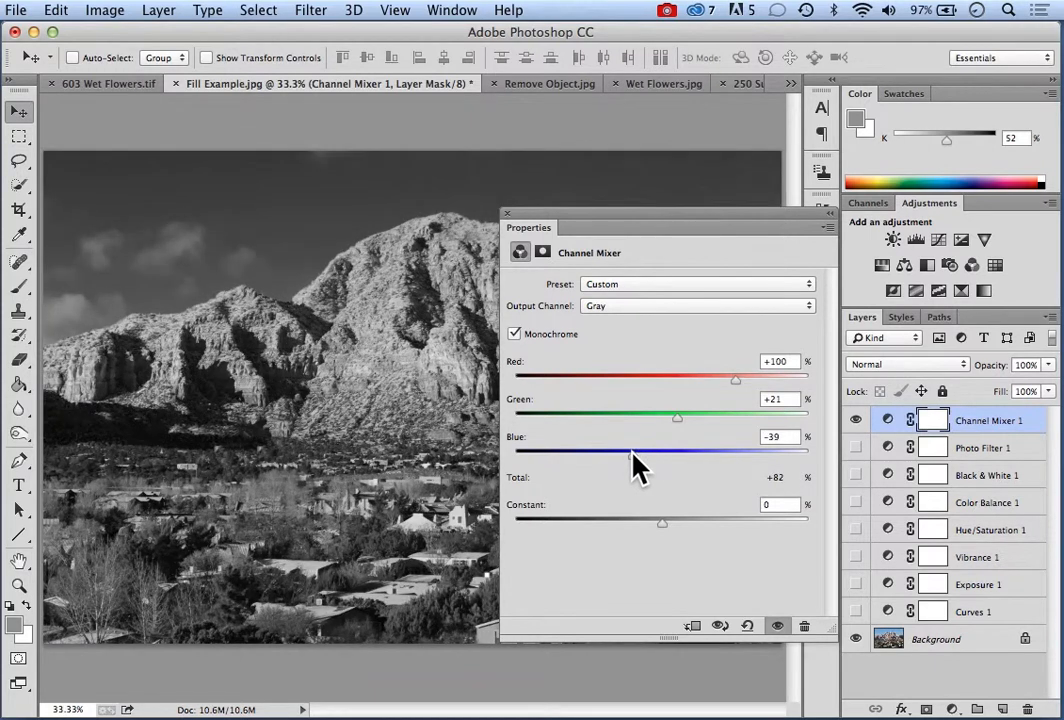
drag(679, 418, 707, 418)
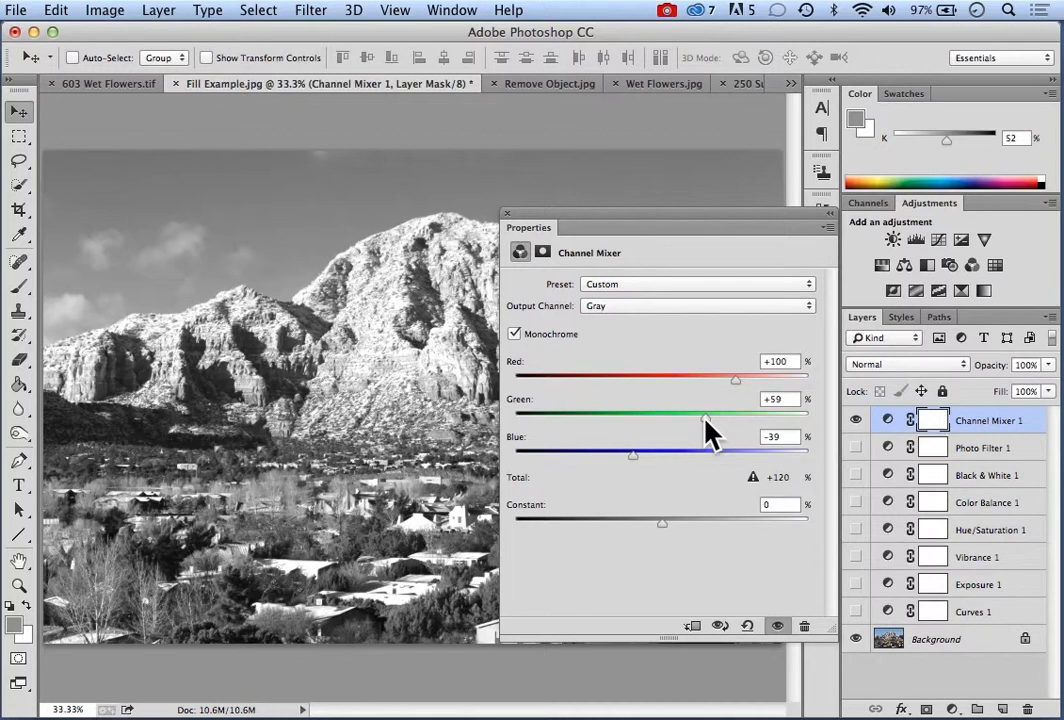
drag(735, 381, 738, 381)
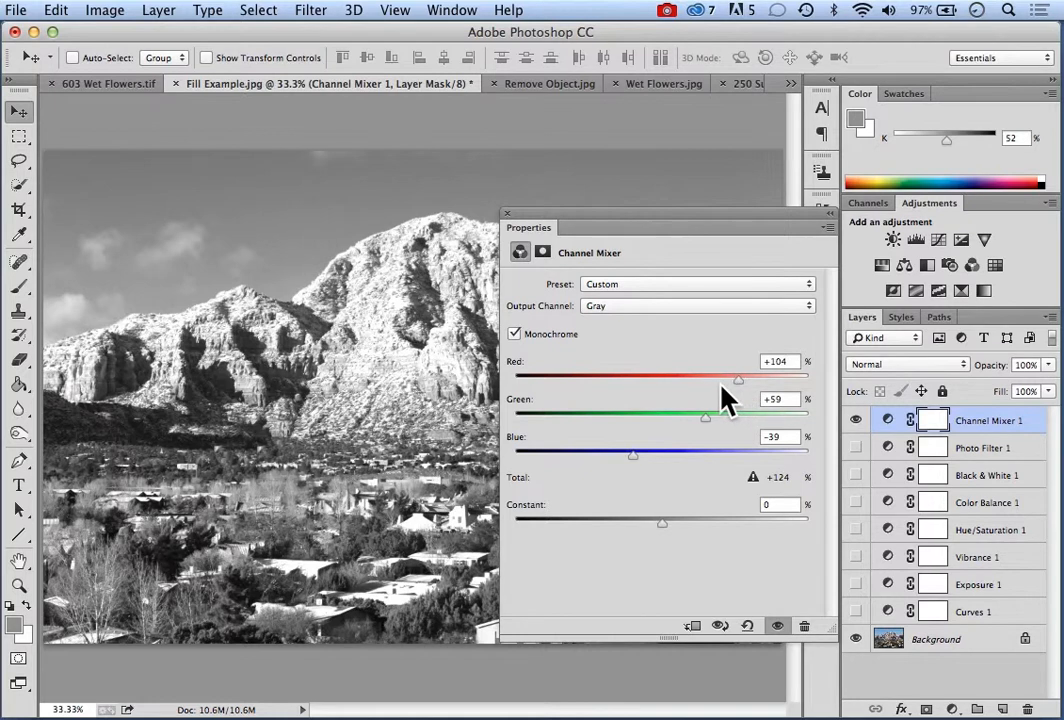
drag(739, 383, 718, 381)
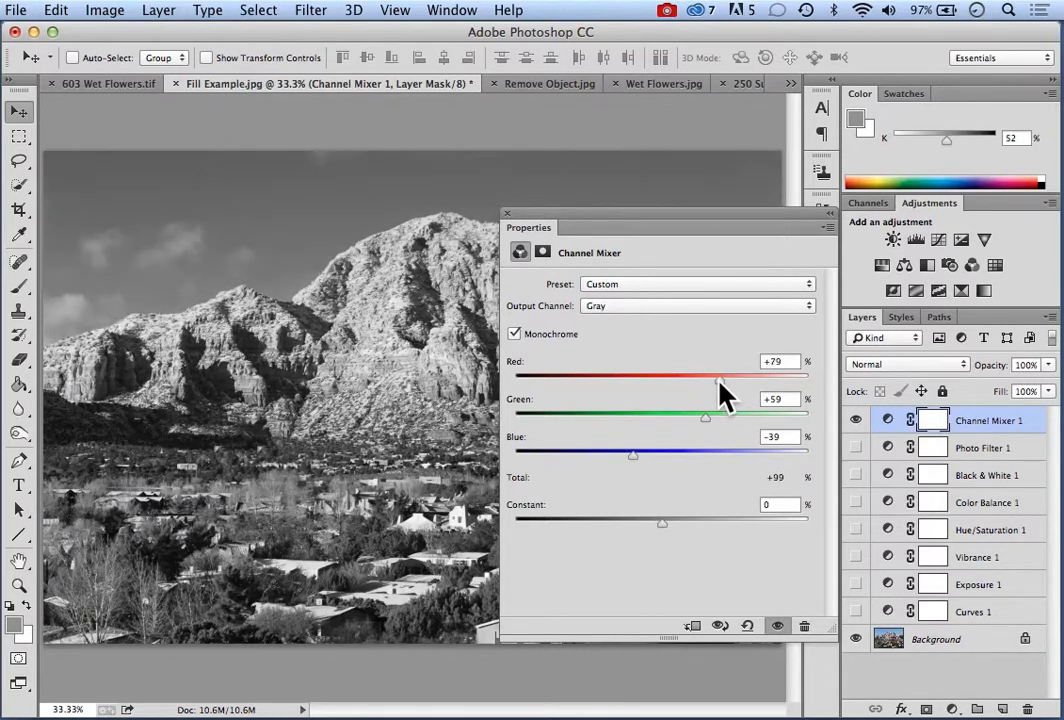
Apply the Black & White with Orange Filter (RGB) preset to the Channel Mixer layer and dismiss its properties
drag(667, 212, 396, 199)
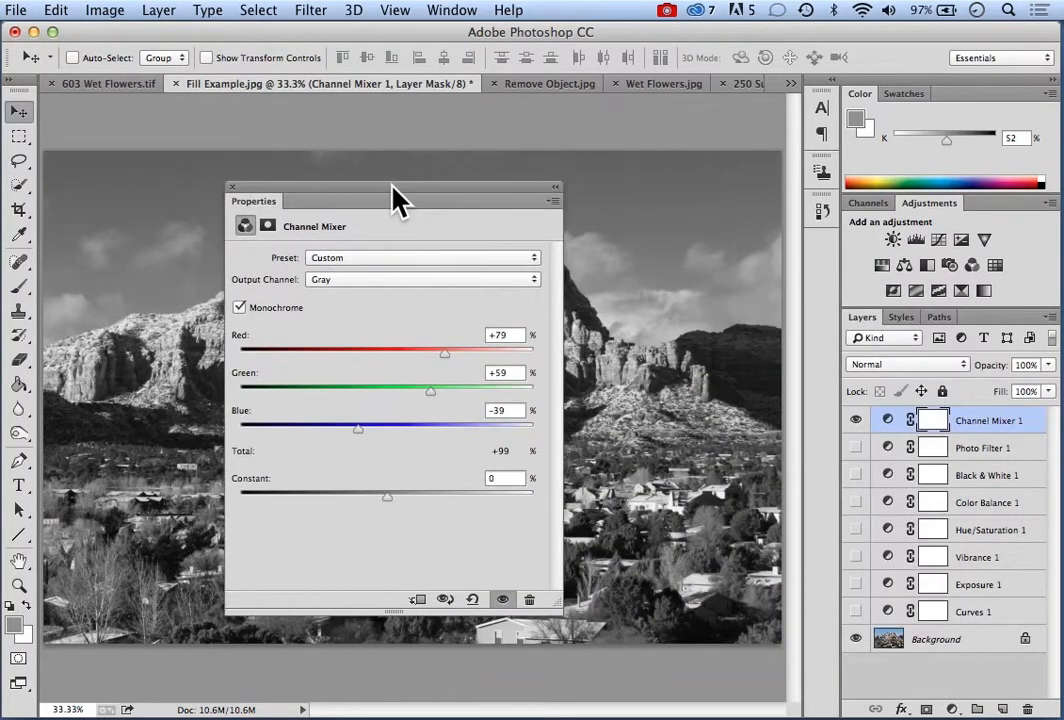
click(535, 261)
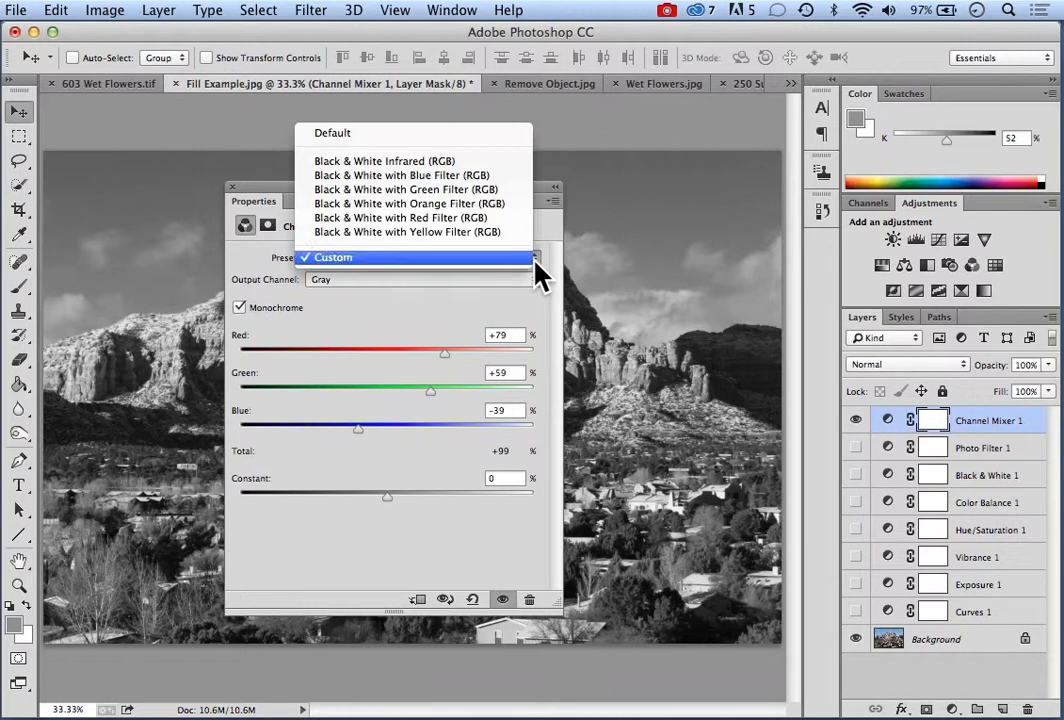
click(397, 205)
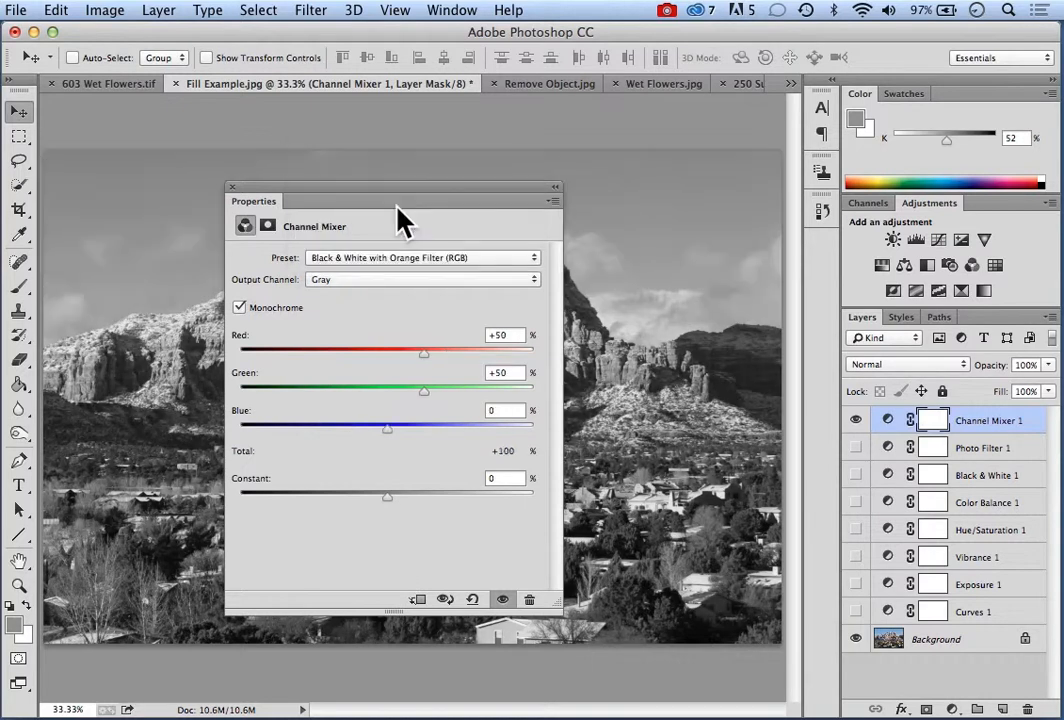
drag(396, 188, 469, 203)
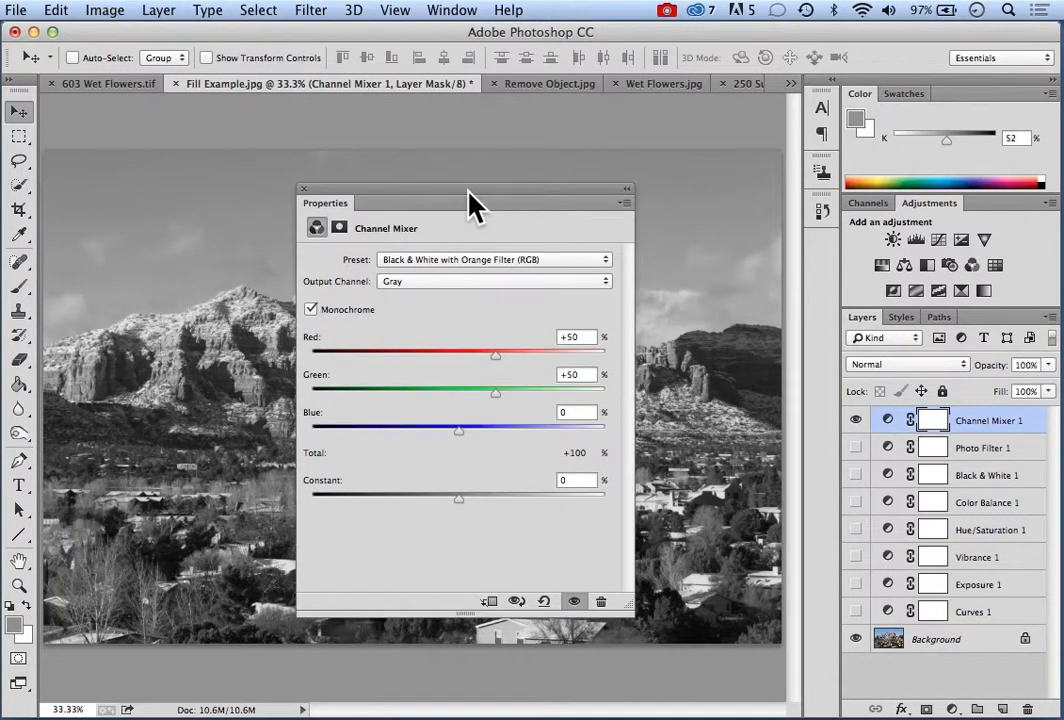
click(303, 189)
Add a Color Lookup adjustment layer with the default name on top and hide the Channel Mixer layer
click(158, 12)
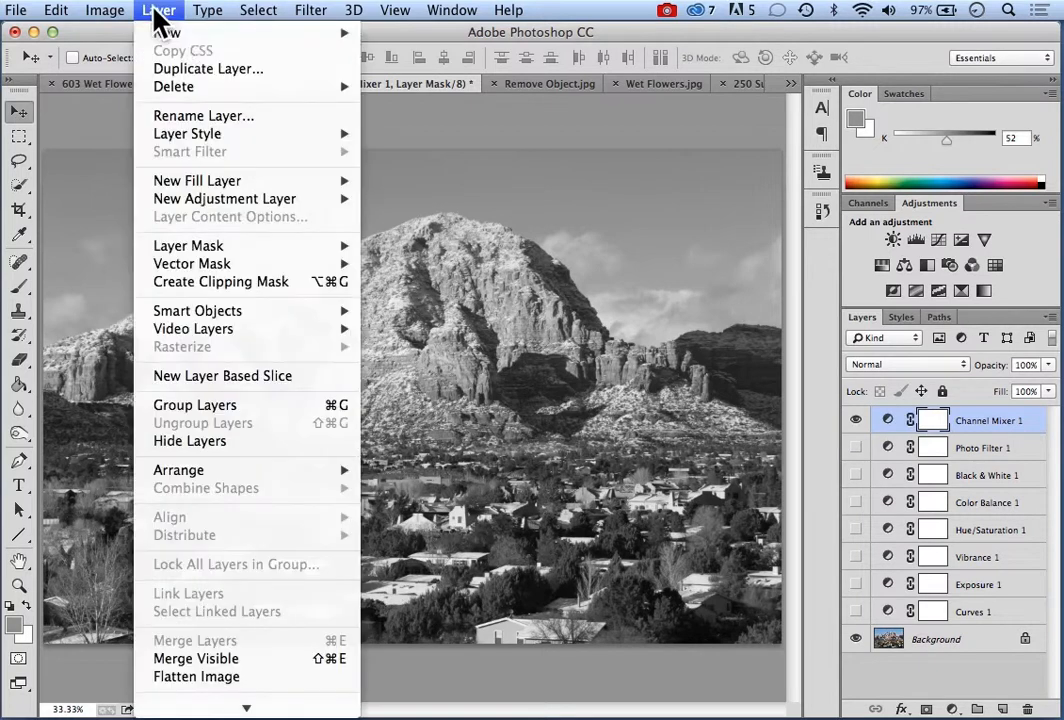
mouse_move(259, 205)
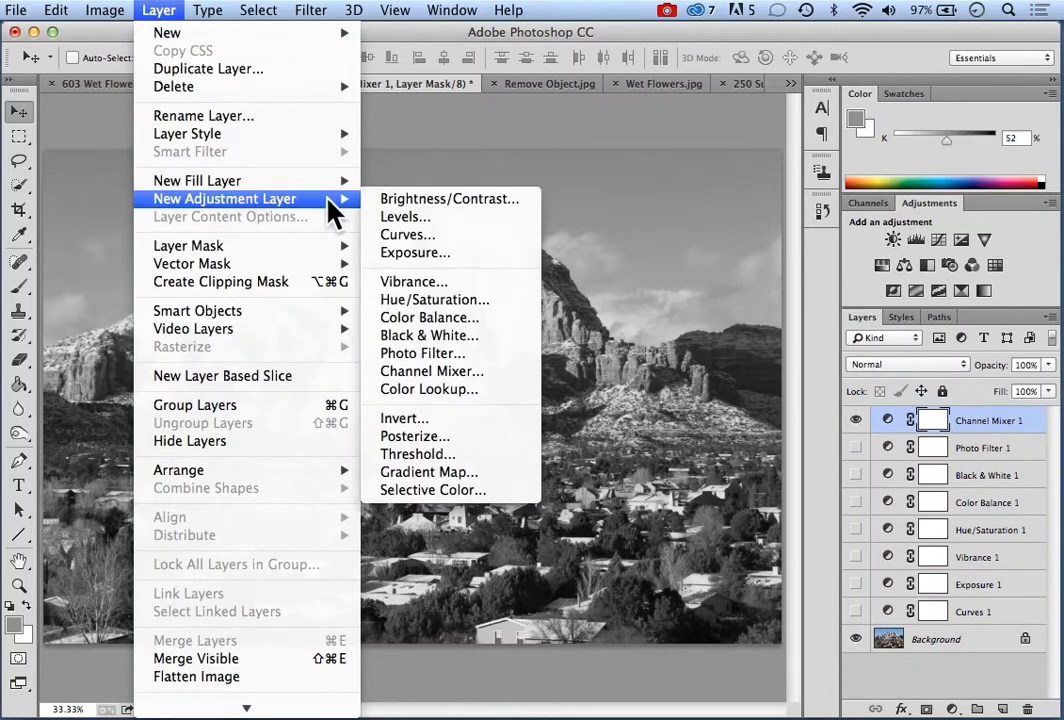
click(444, 395)
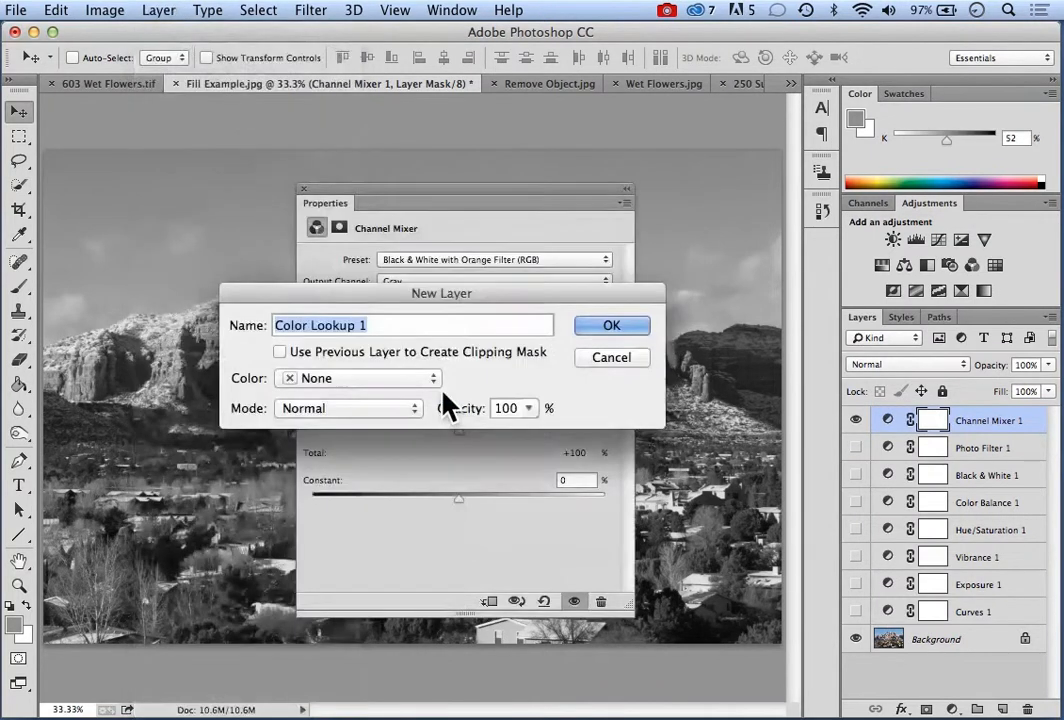
click(605, 327)
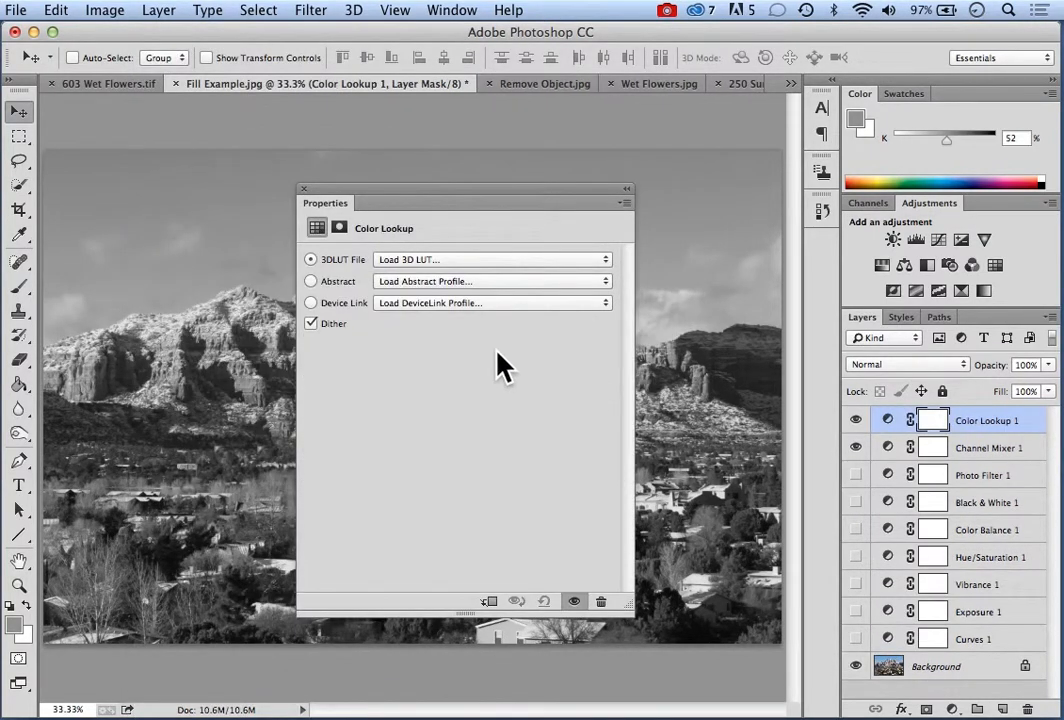
click(855, 448)
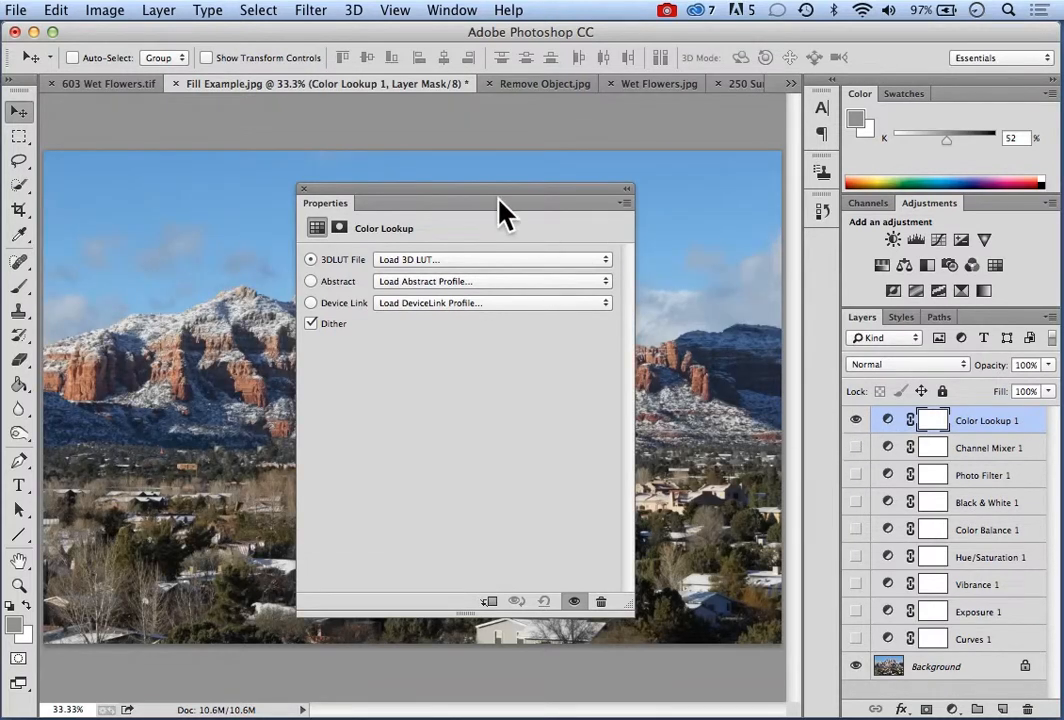
Try the NightFromDay.CUBE and Kodak 5205 Fuji 3510 (by Adobe).cube 3DLUT files on the Color Lookup layer
drag(490, 192, 649, 168)
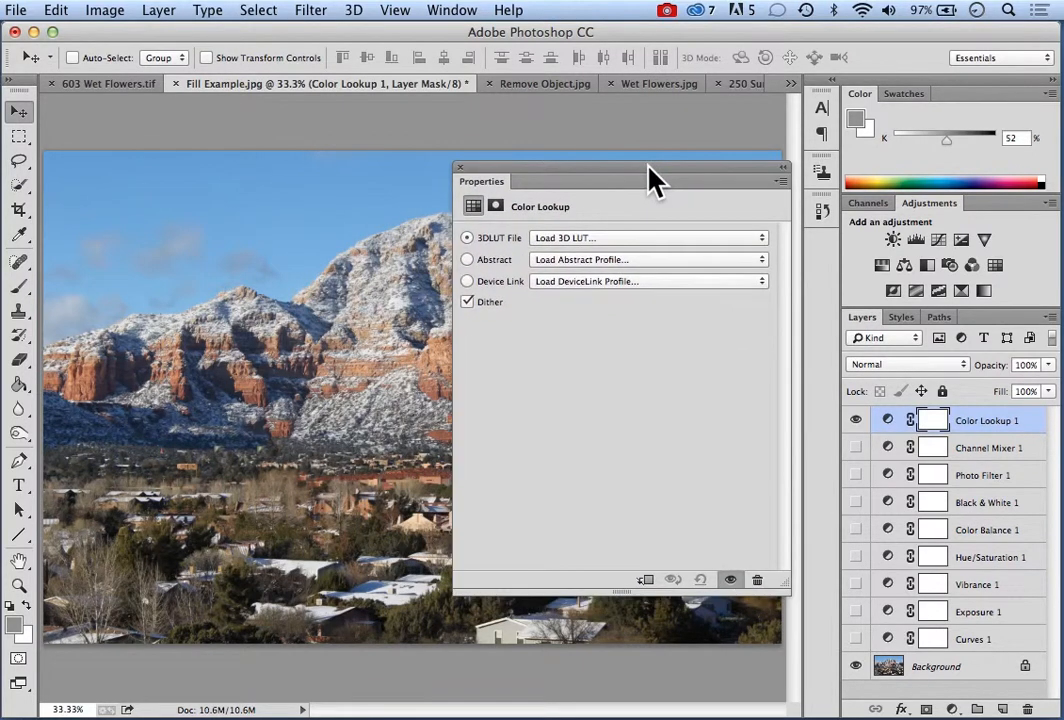
click(763, 243)
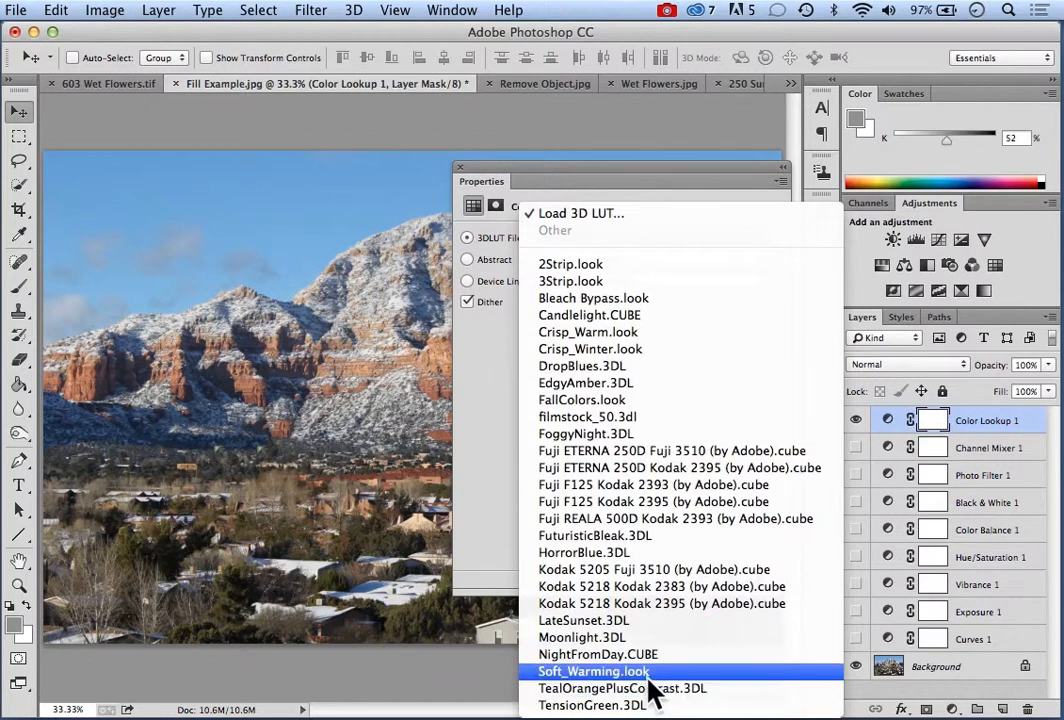
click(597, 656)
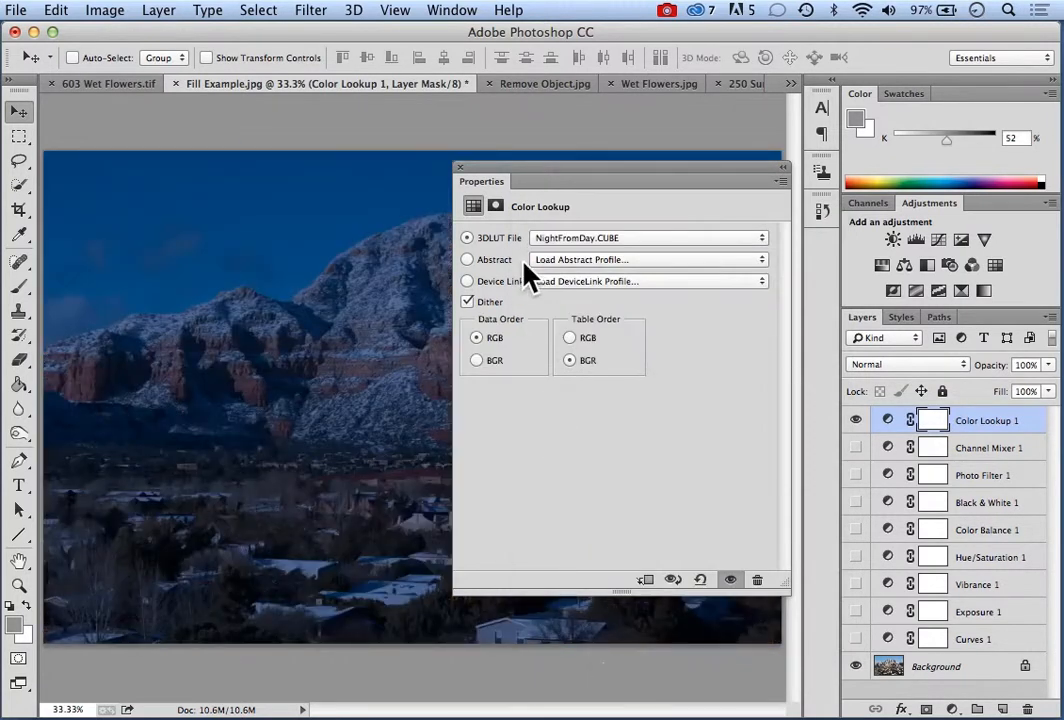
drag(540, 168, 413, 180)
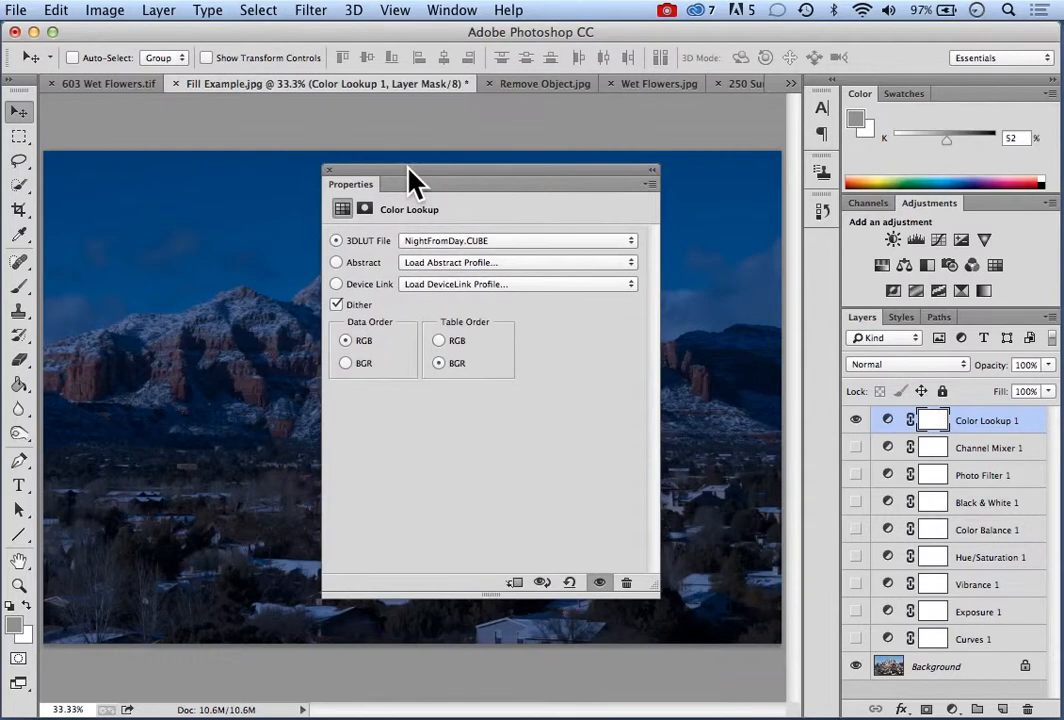
click(633, 245)
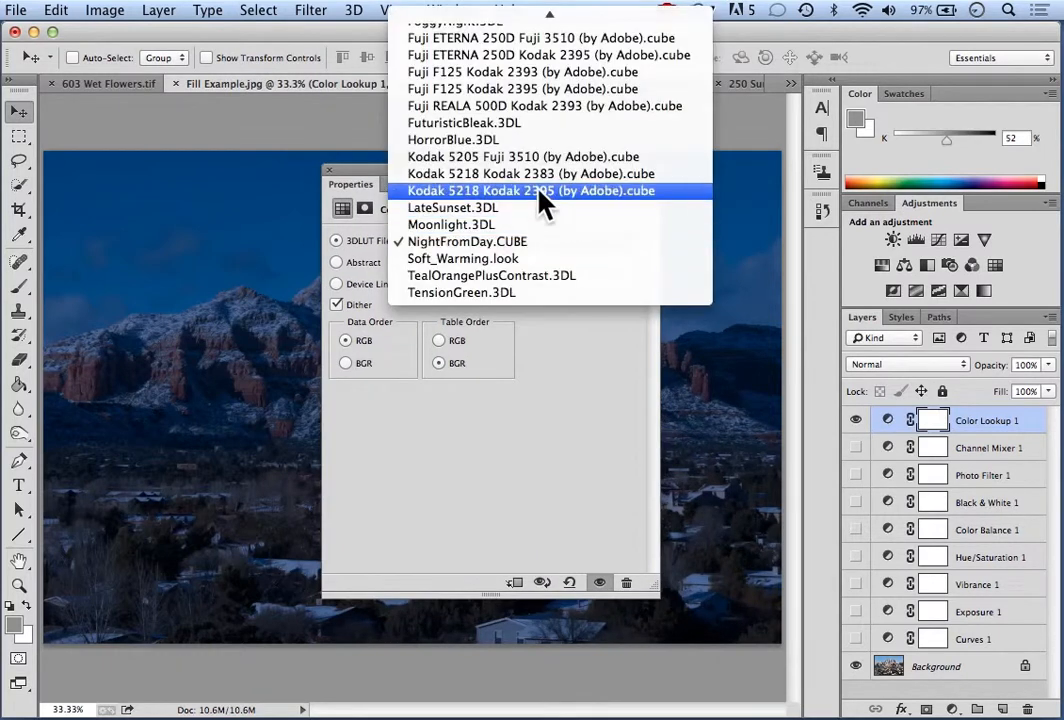
click(470, 158)
drag(488, 175, 577, 242)
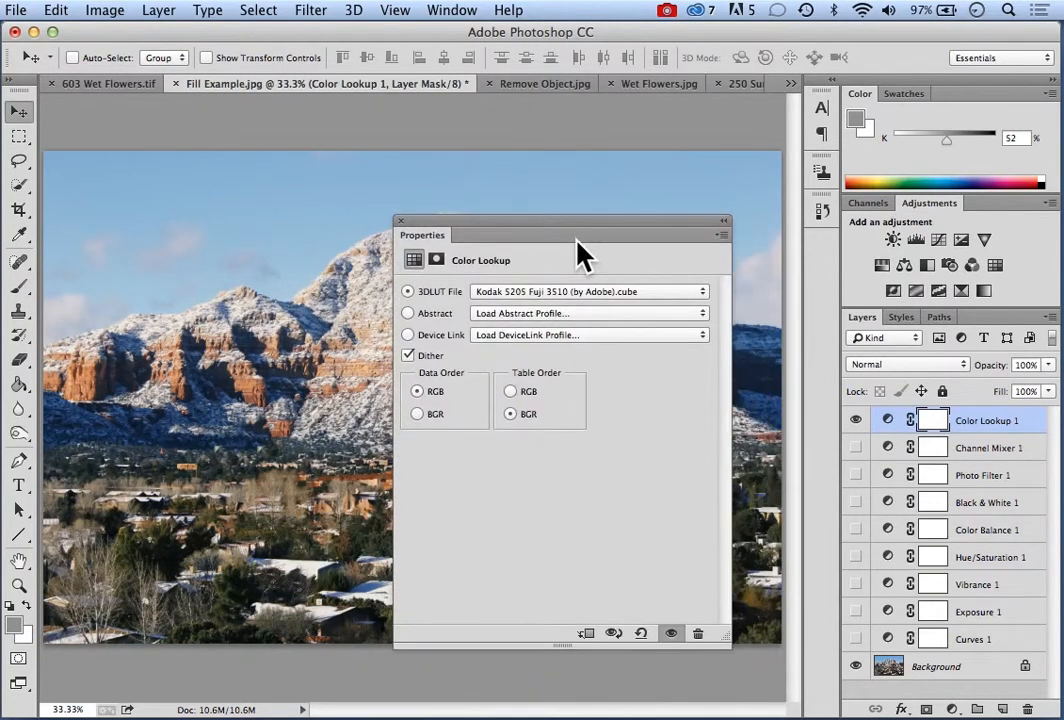
Try the FoggyNight.3DL and Candlelight.CUBE 3DLUT files on the Color Lookup layer
click(700, 294)
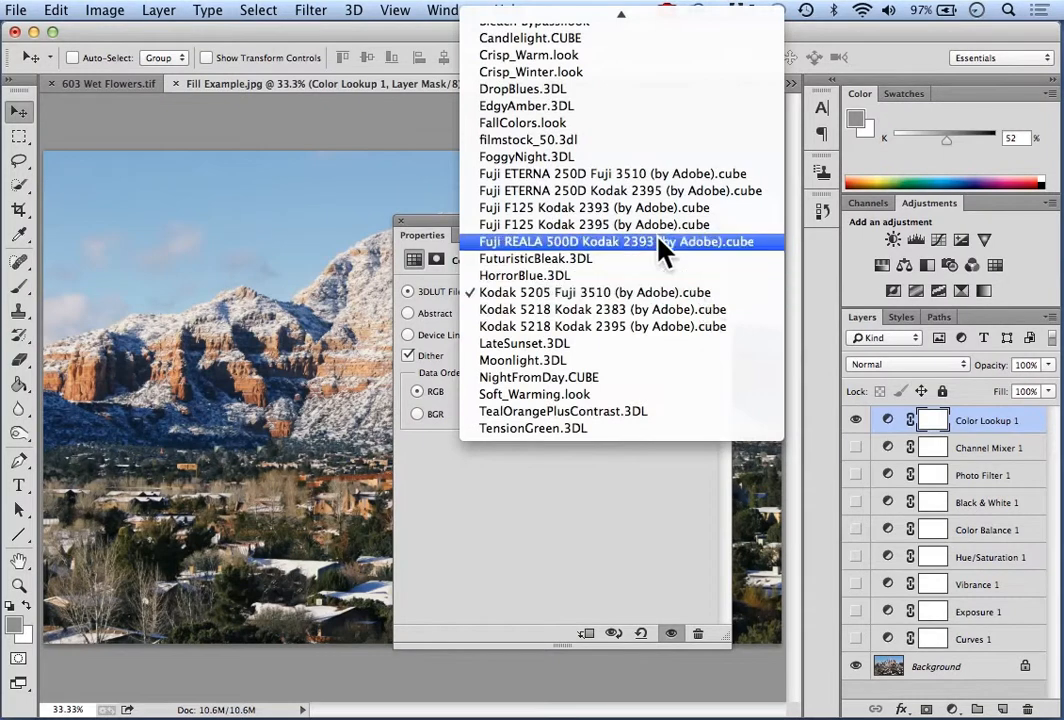
click(540, 158)
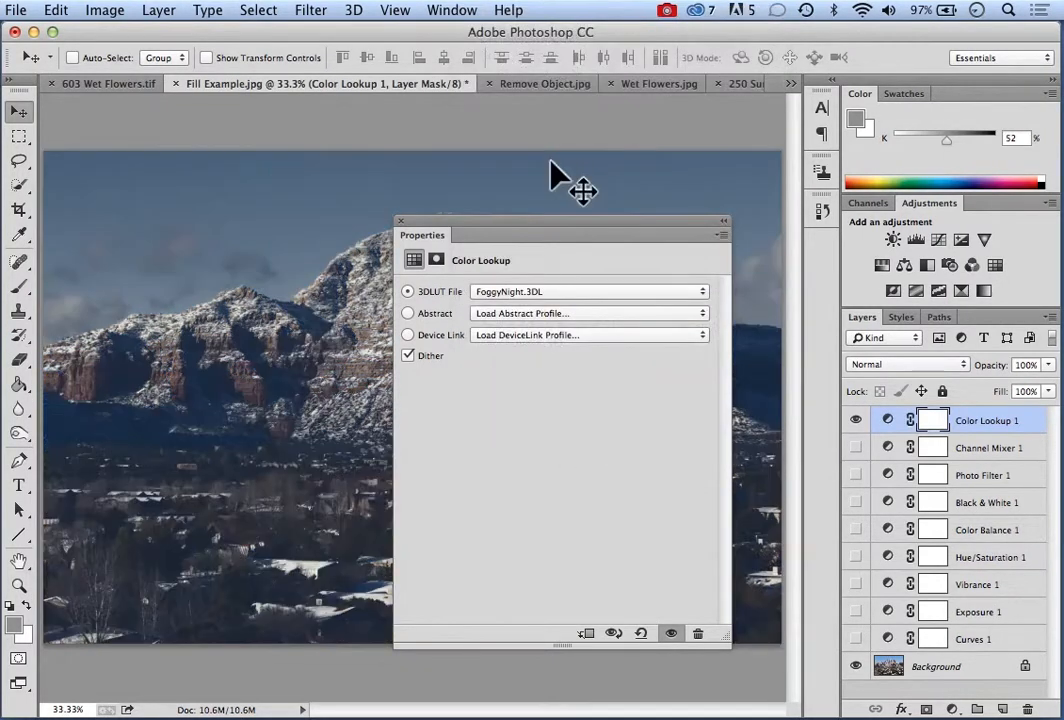
drag(553, 240, 506, 195)
click(664, 236)
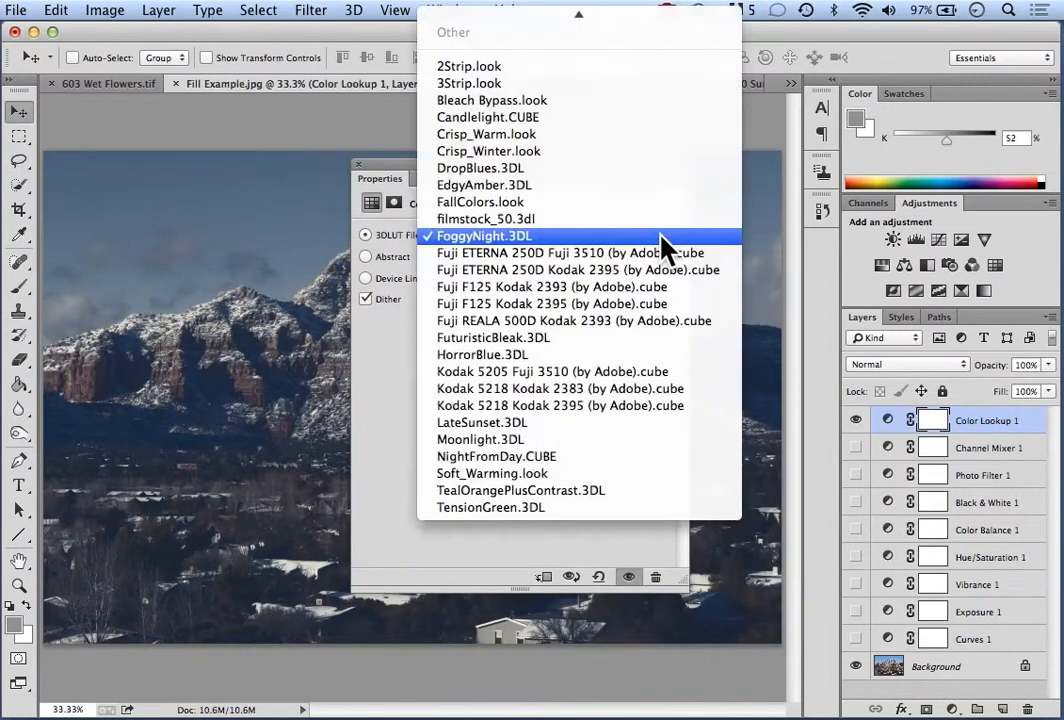
click(502, 117)
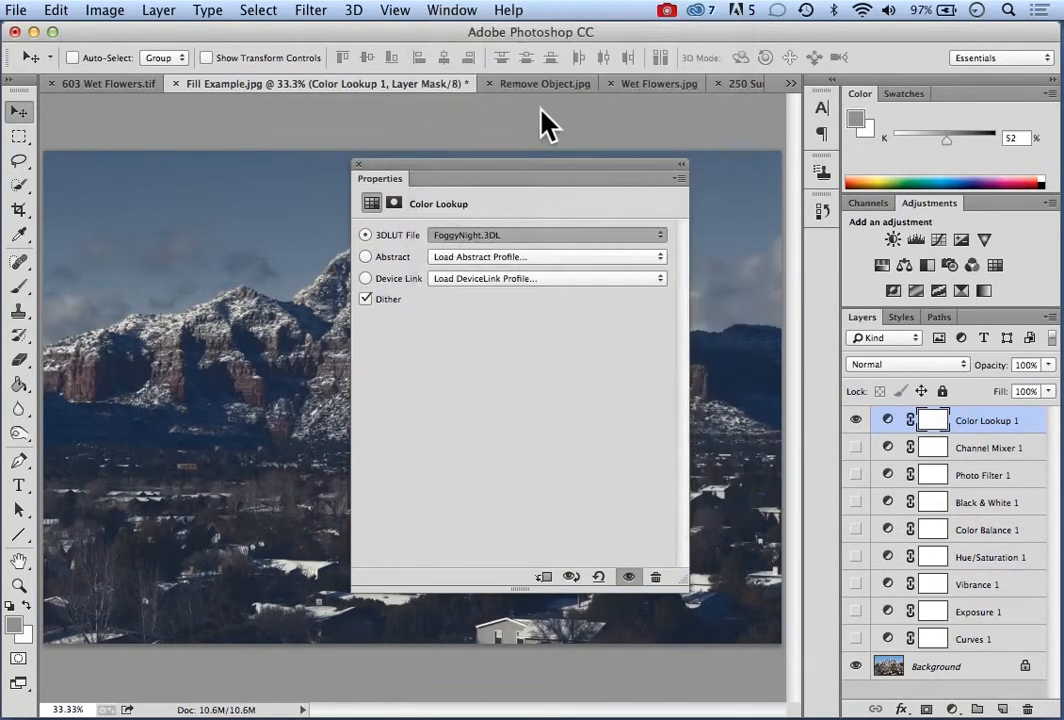
drag(532, 160, 488, 168)
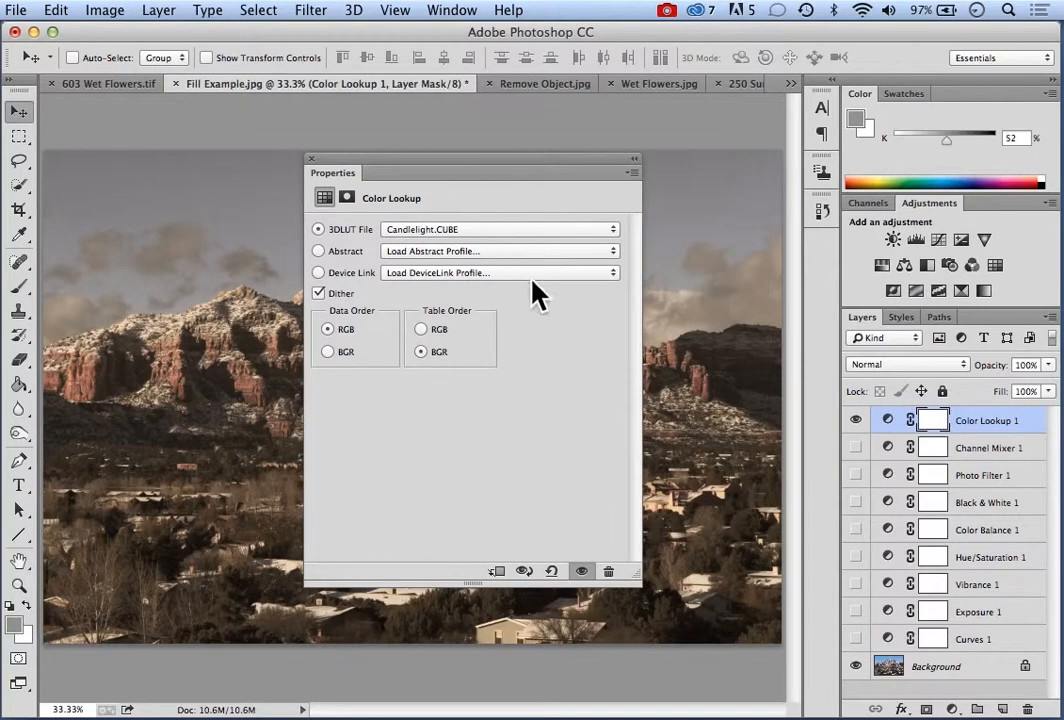
Switch the color lookup to an abstract profile, trying Lightness Decrease before choosing Pastel 8 Hues
click(336, 251)
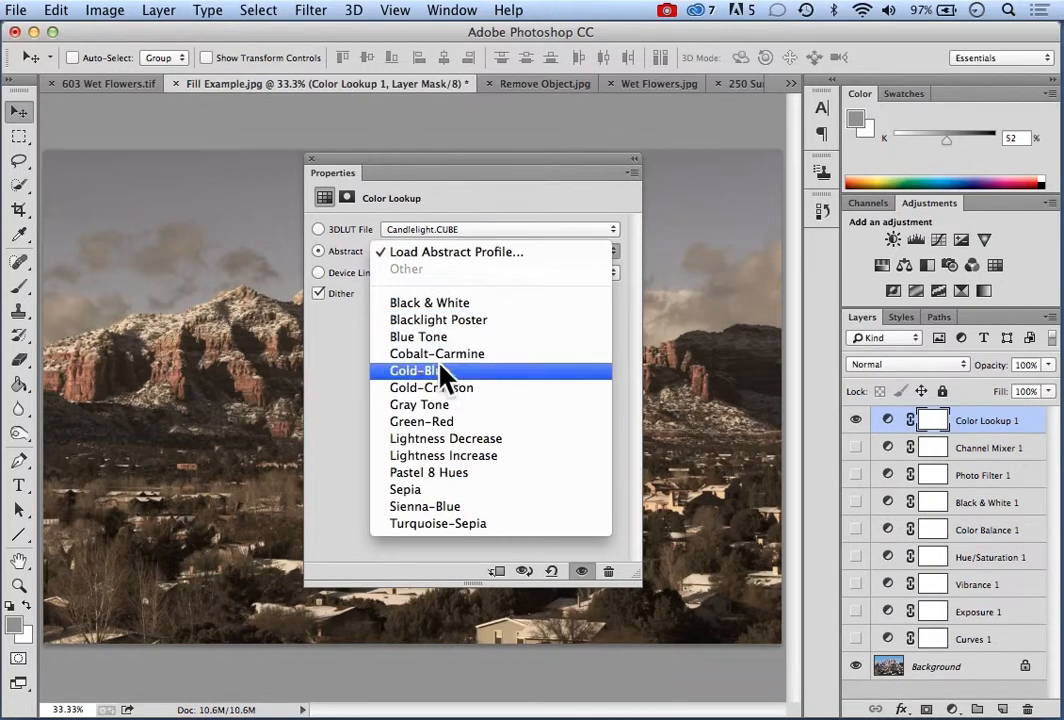
click(419, 443)
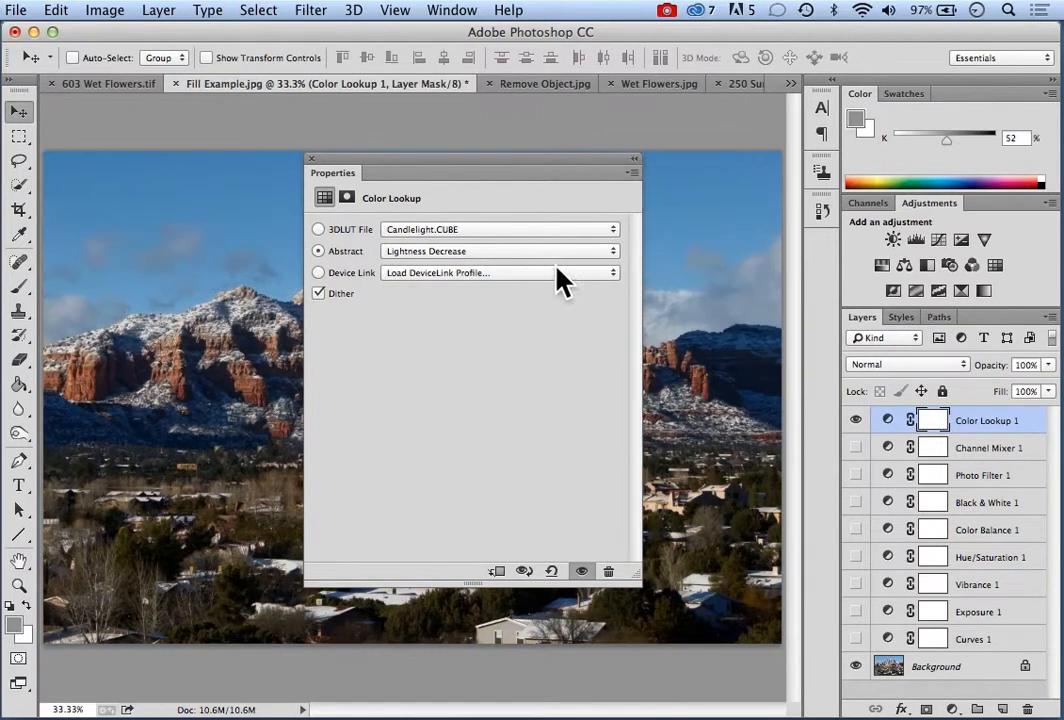
click(615, 255)
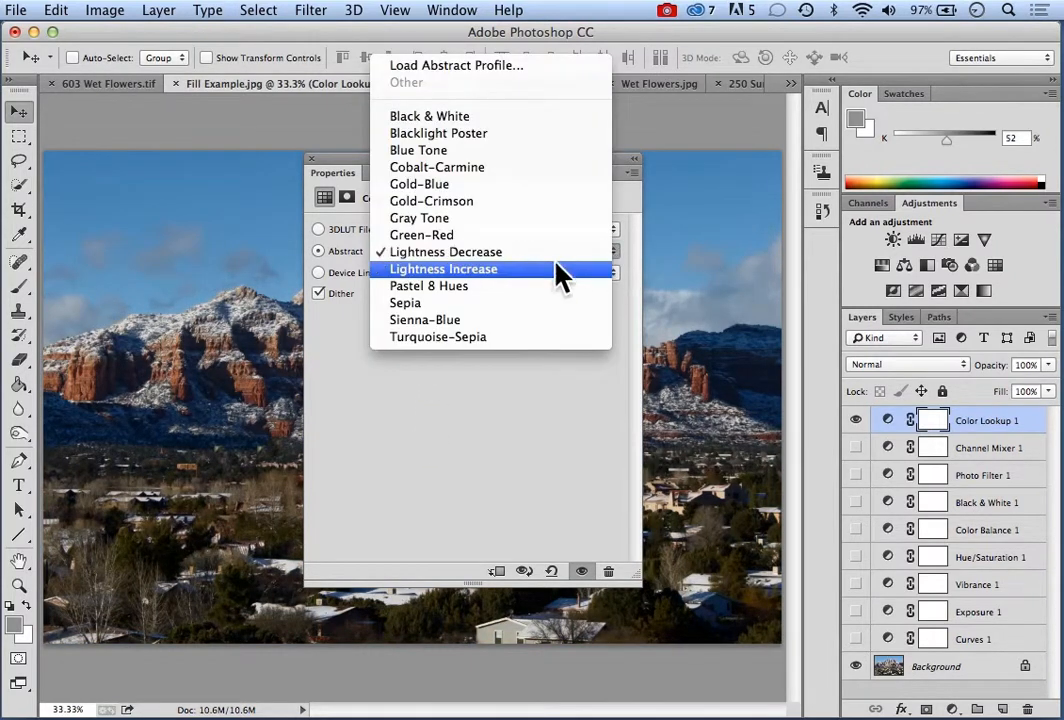
key(Down)
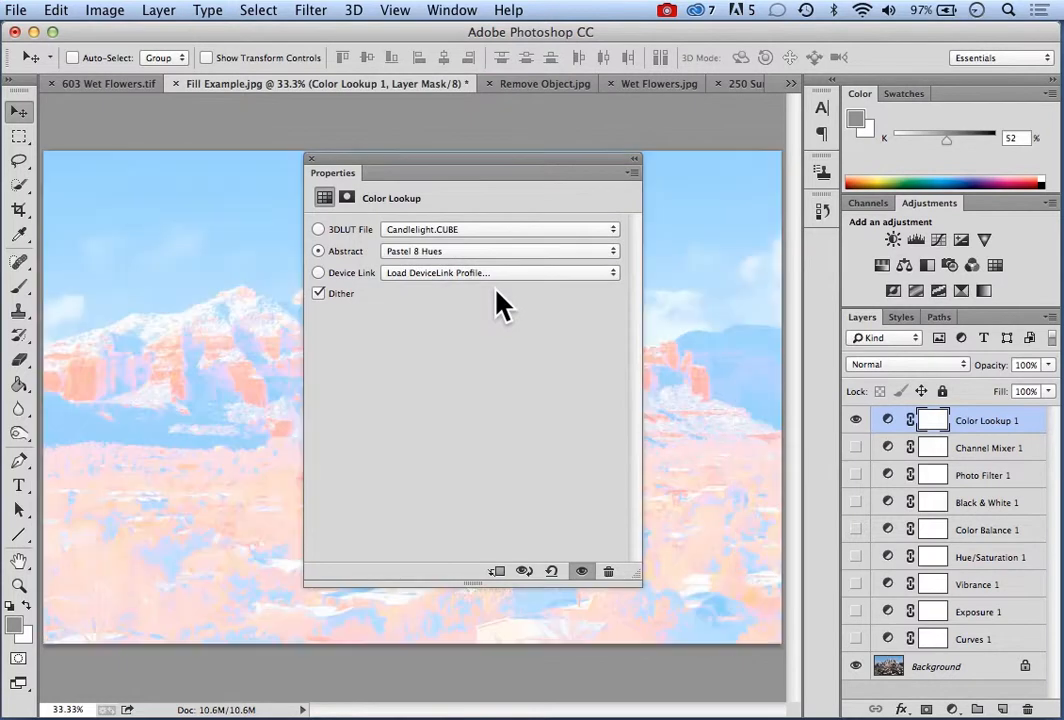
drag(518, 170, 533, 205)
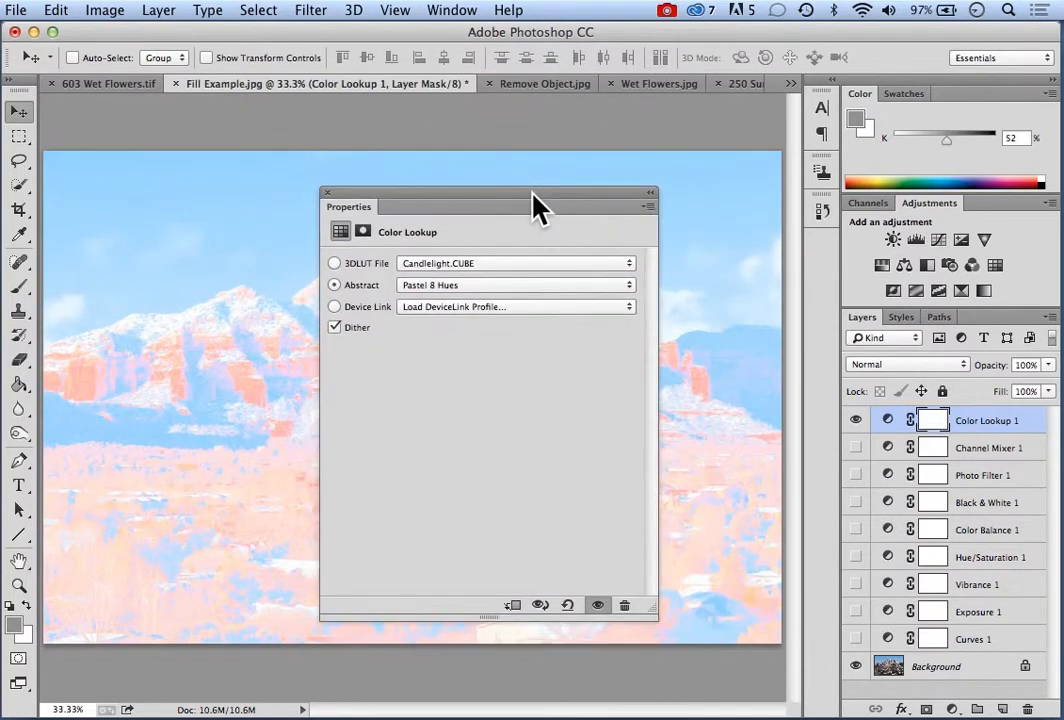
Try the Sienna-Blue and Turquoise-Sepia abstract profiles on the Color Lookup layer
click(629, 287)
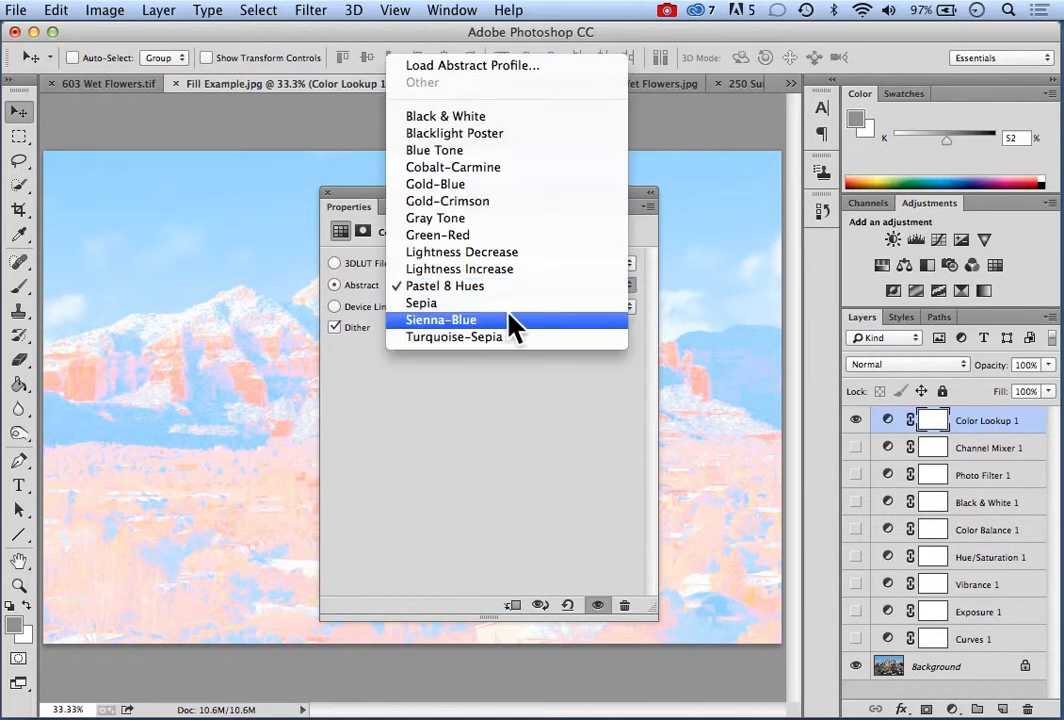
click(461, 327)
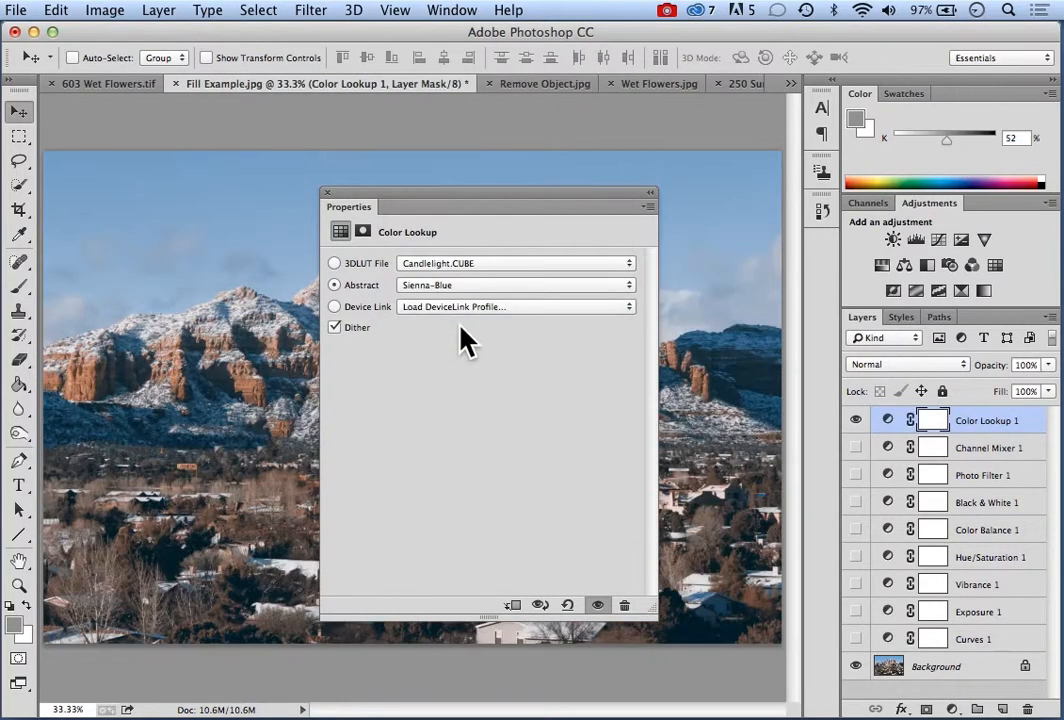
click(630, 285)
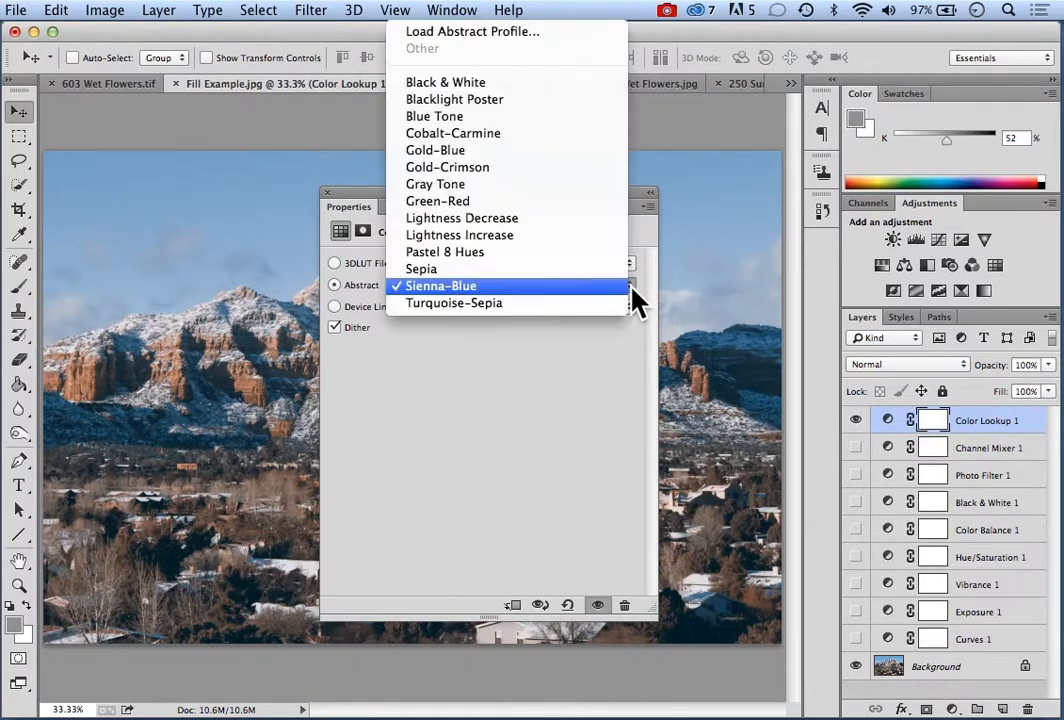
click(570, 316)
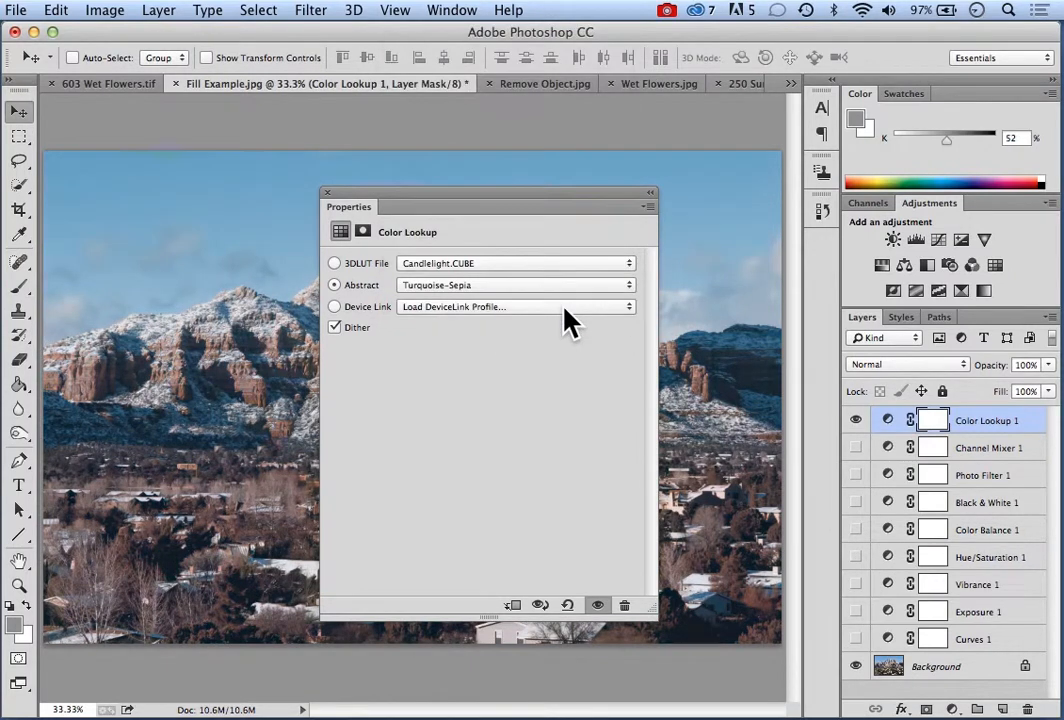
Switch the color lookup to a device link profile, trying ColorNegative before choosing RedBlueYellow
drag(475, 204, 538, 205)
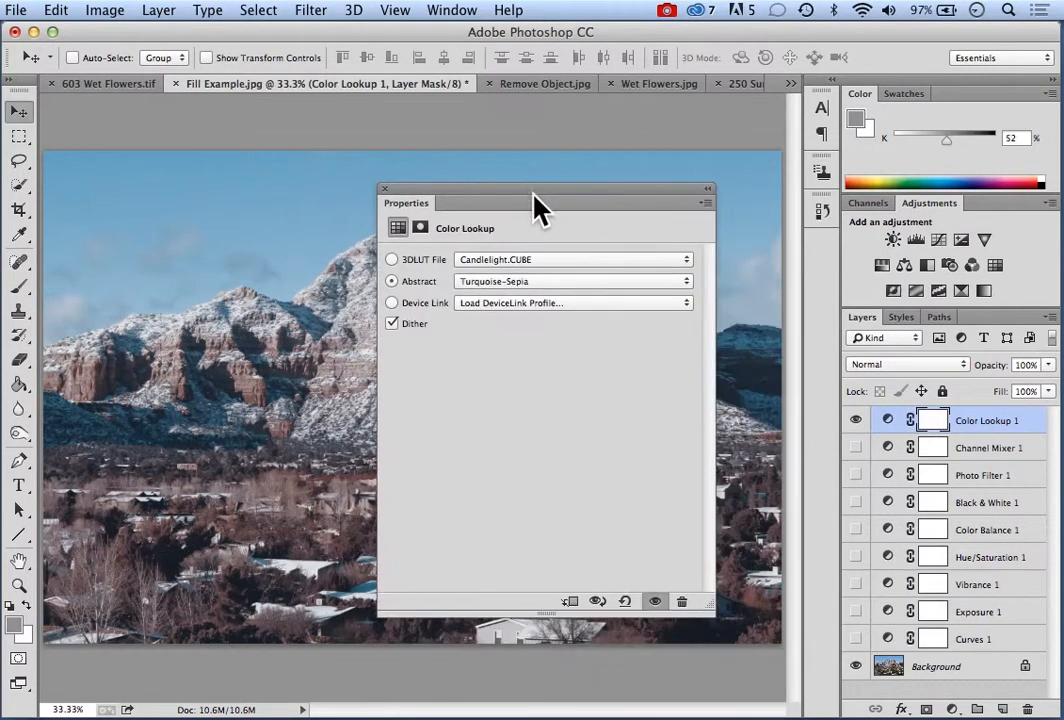
click(392, 303)
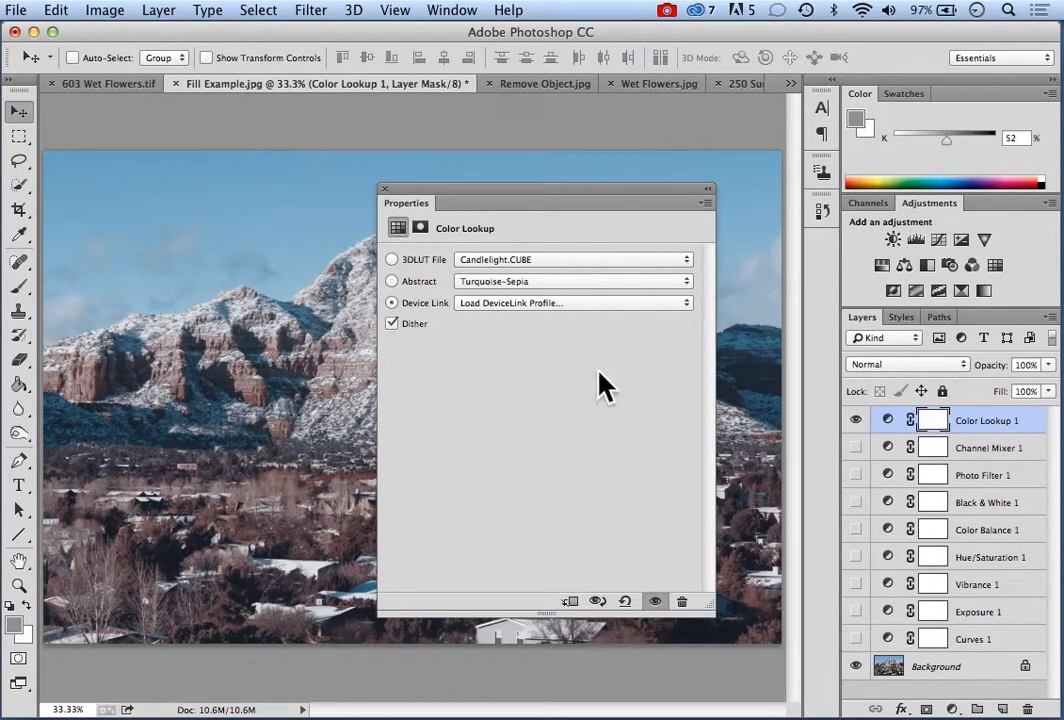
click(685, 304)
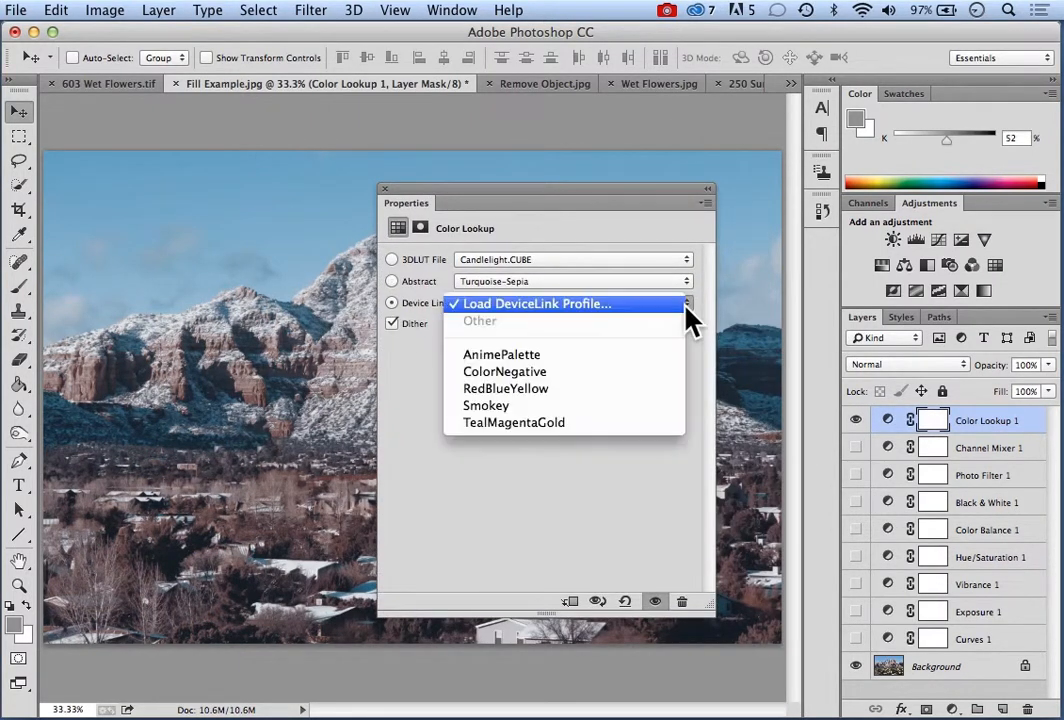
click(527, 375)
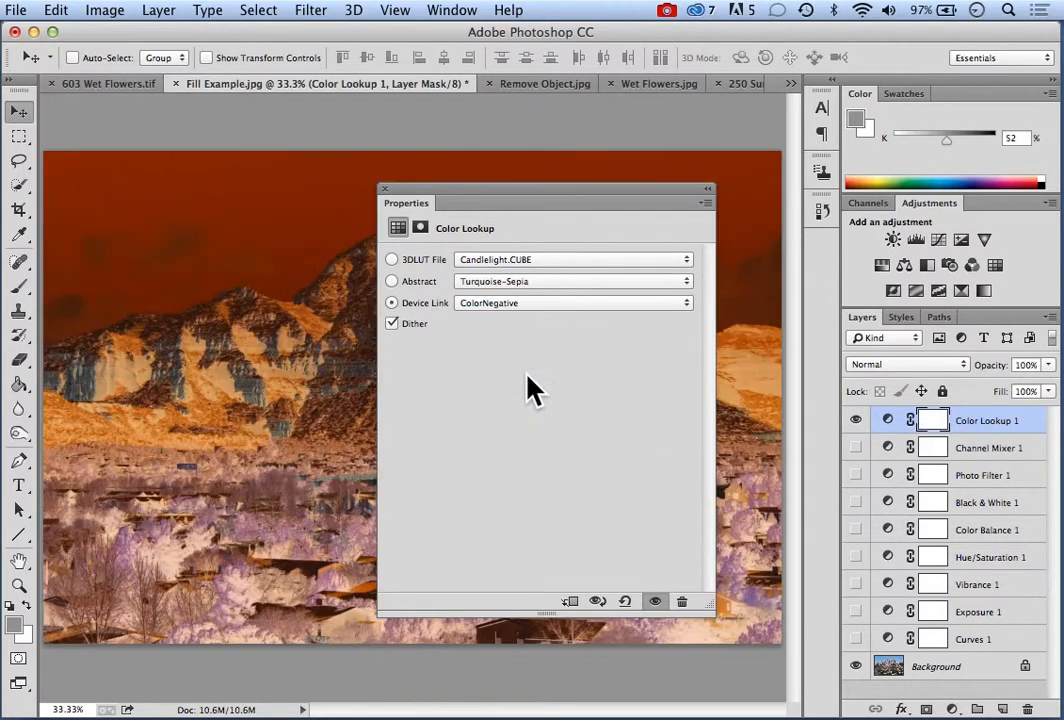
drag(520, 194, 500, 209)
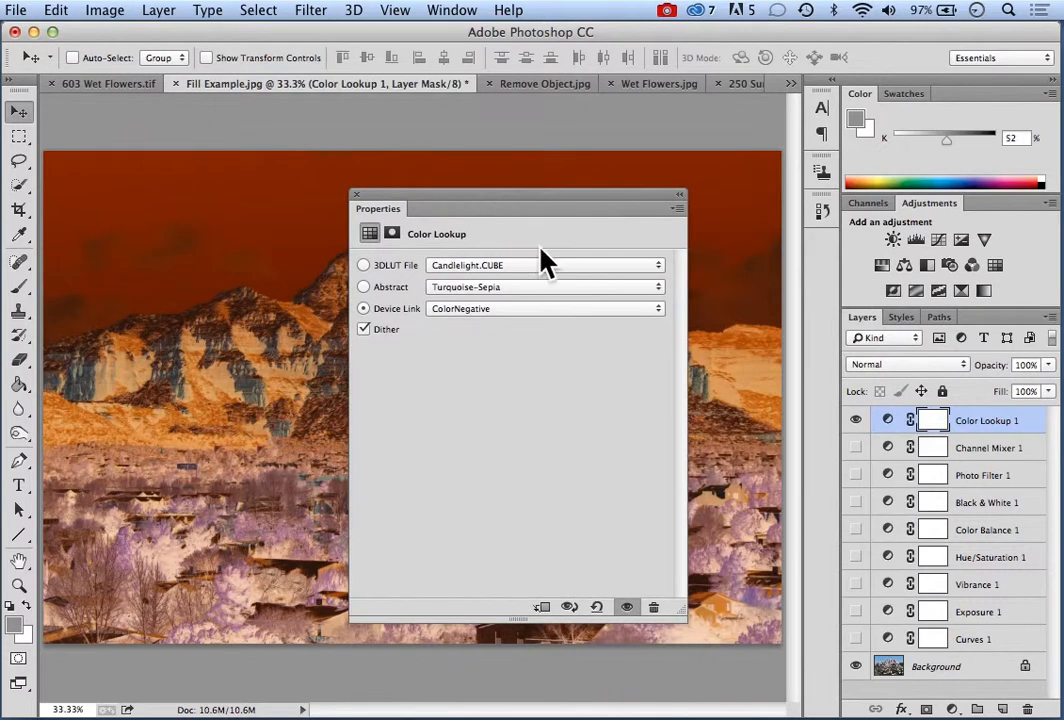
click(656, 310)
click(552, 330)
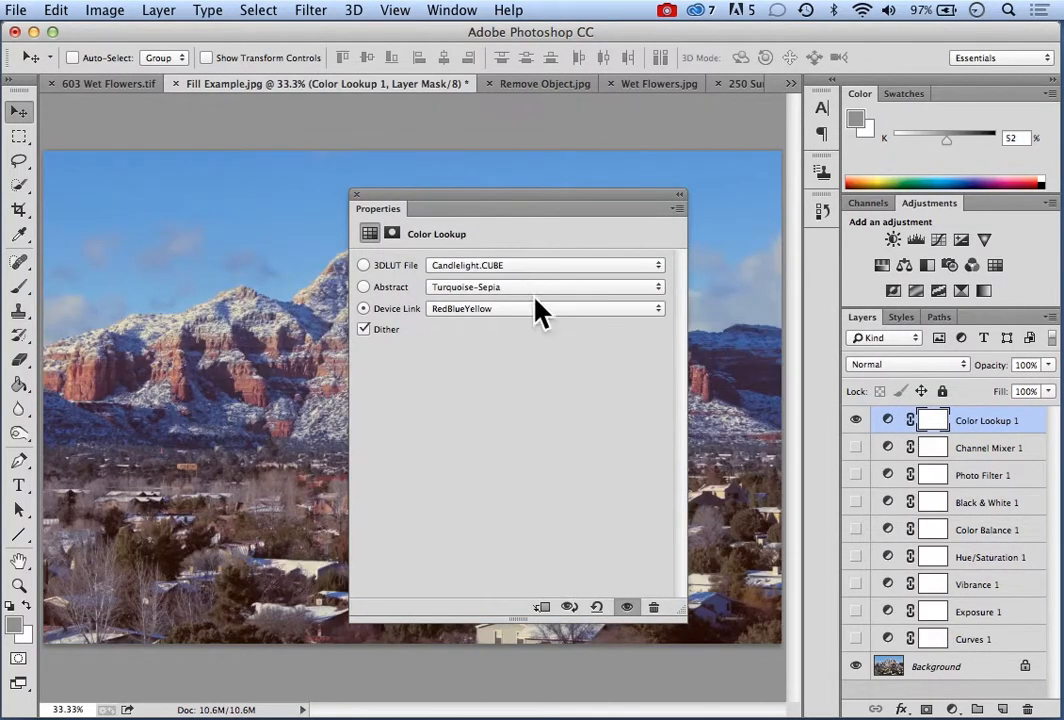
Try the Smokey, TealMagentaGold and AnimePalette device link profiles on the Color Lookup layer
click(658, 309)
click(547, 327)
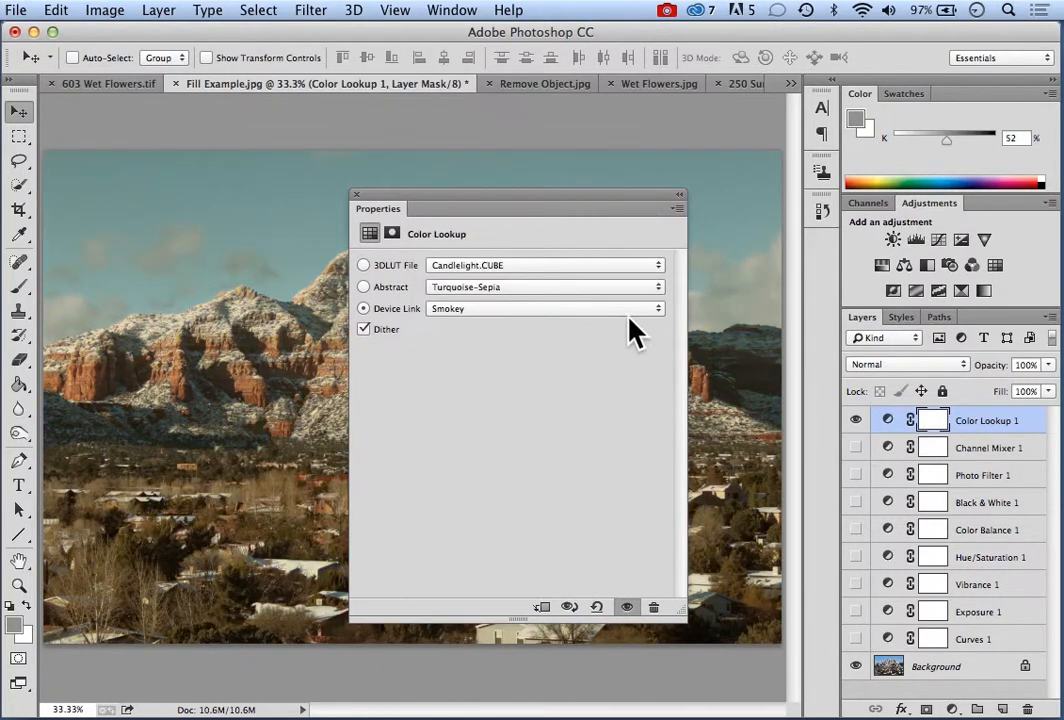
click(660, 309)
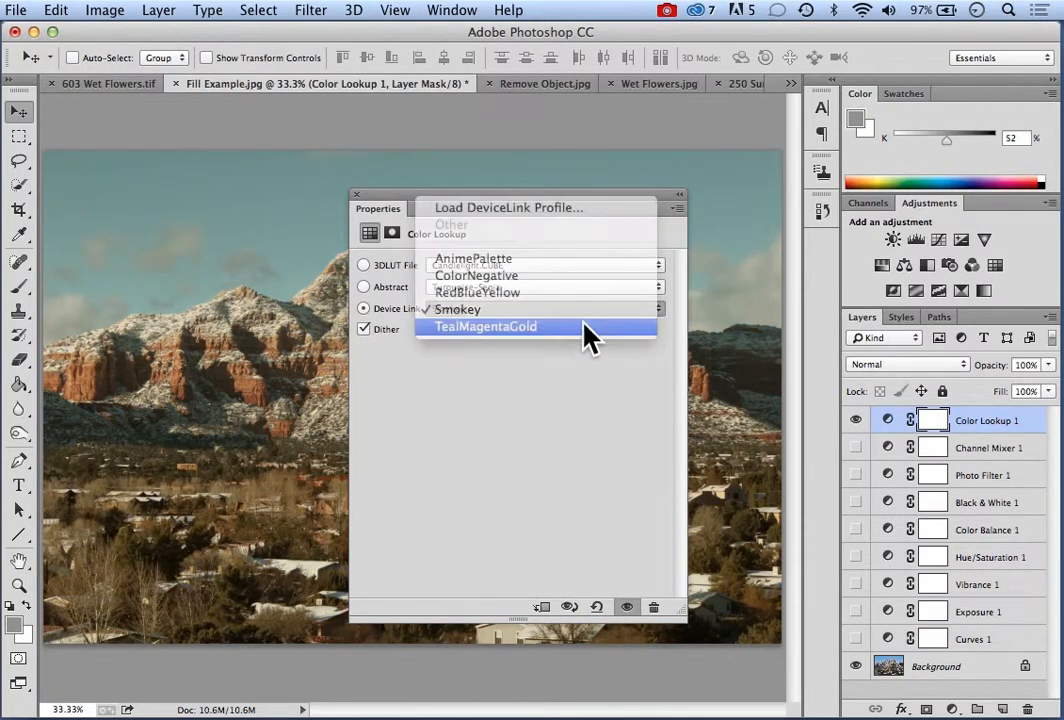
click(576, 327)
click(660, 311)
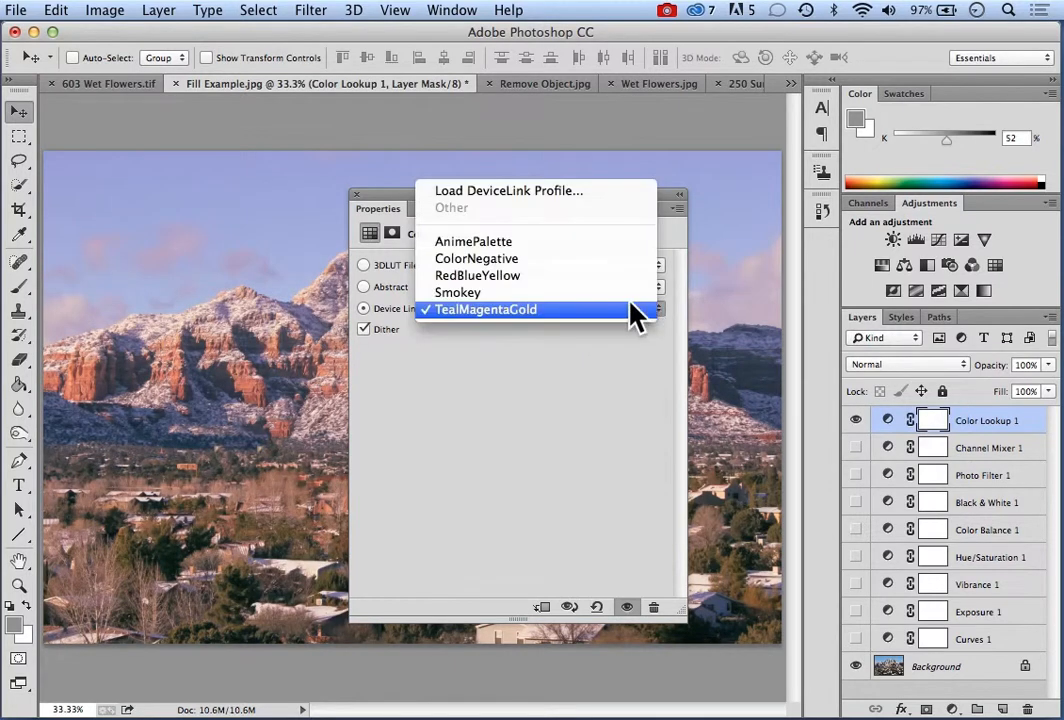
click(513, 243)
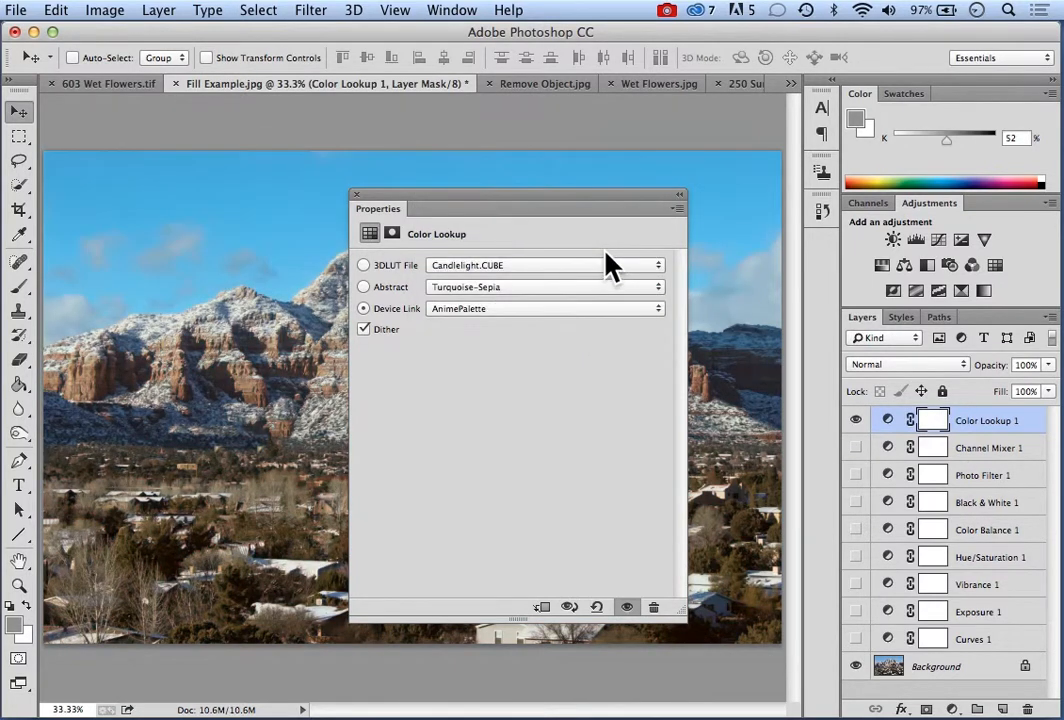
Switch the color lookup back to a 3DLUT file, trying Crisp_Winter.look before choosing FallColors.look, and close its properties
drag(551, 209, 314, 178)
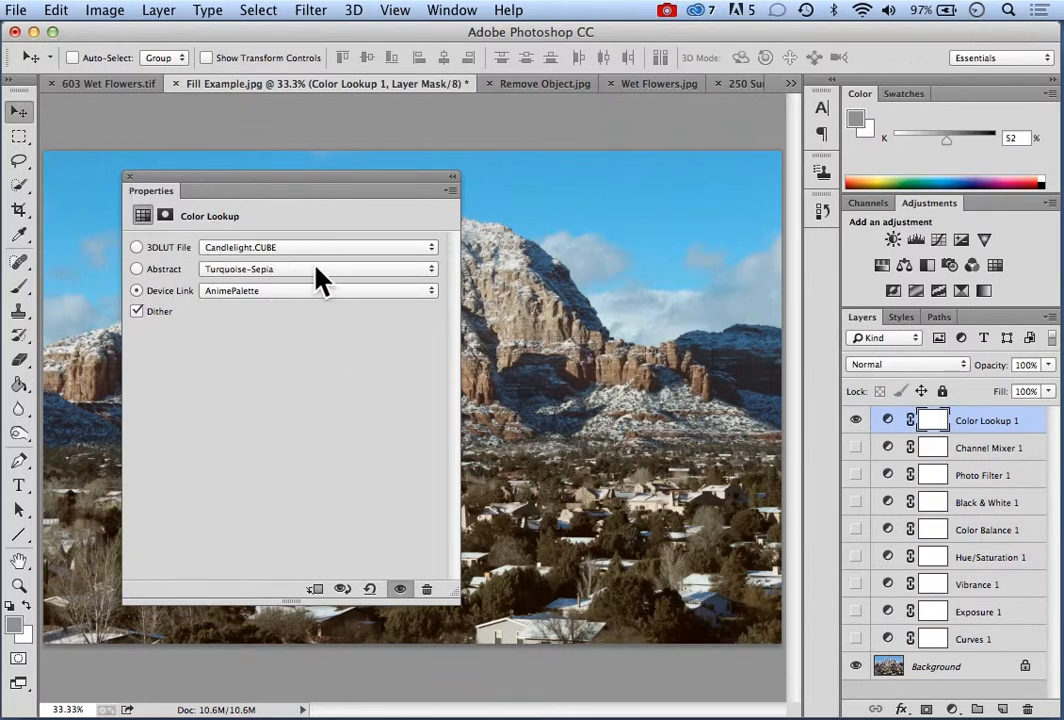
click(433, 250)
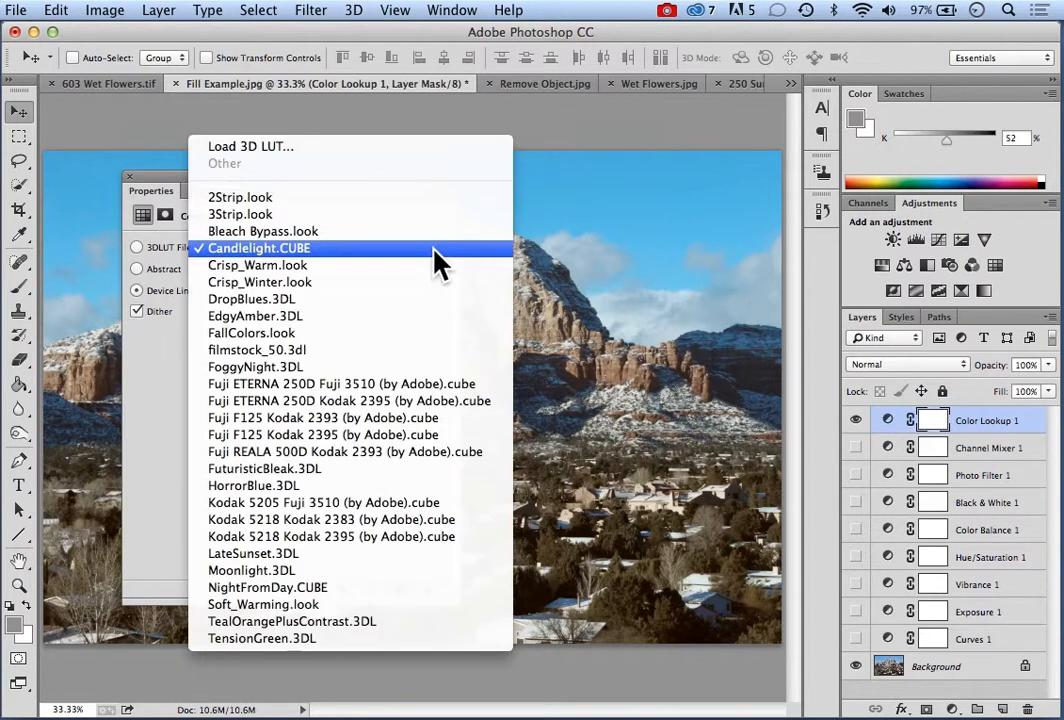
click(274, 284)
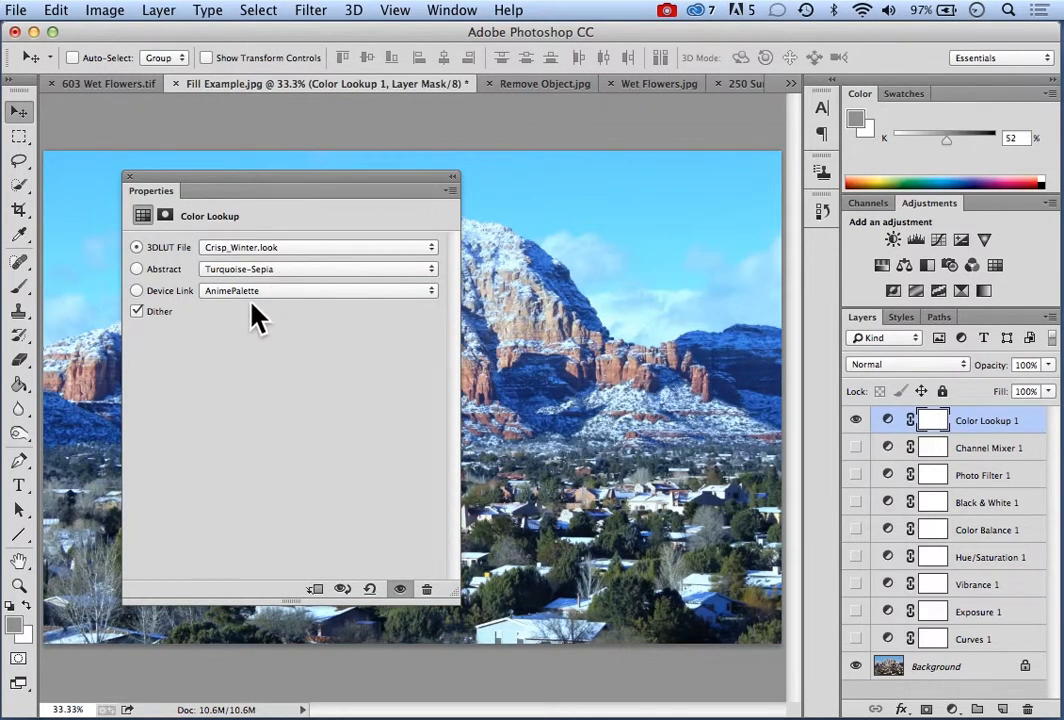
mouse_move(299, 185)
mouse_down()
mouse_move(408, 641)
mouse_move(342, 245)
mouse_move(294, 157)
mouse_move(290, 171)
mouse_up()
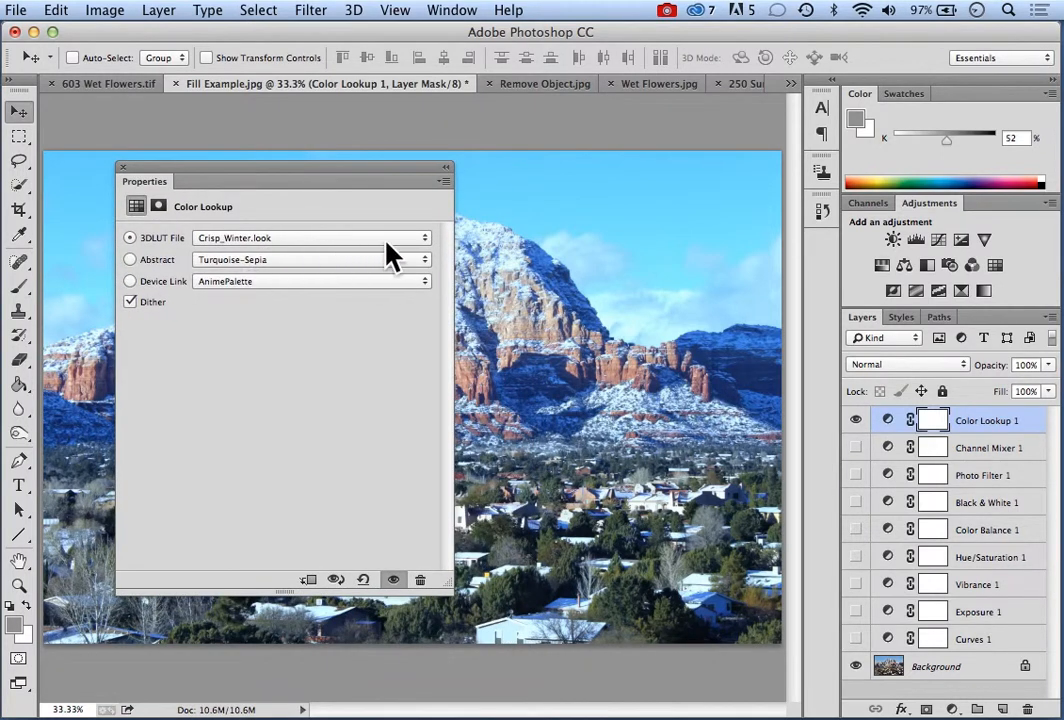
click(423, 240)
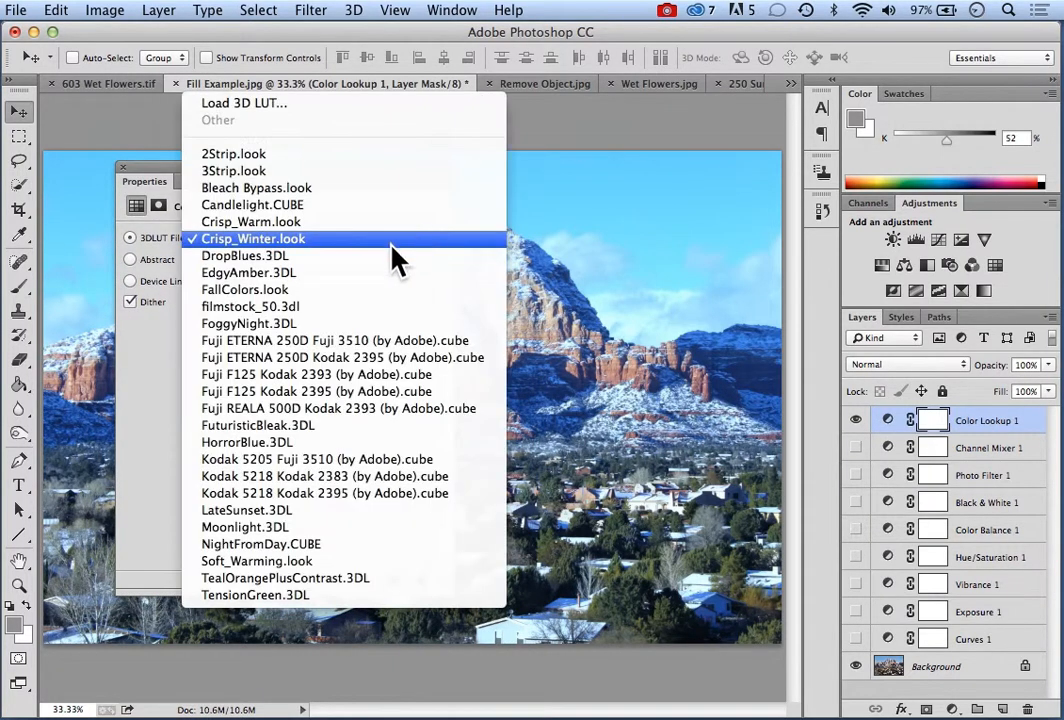
click(263, 289)
drag(273, 185, 350, 186)
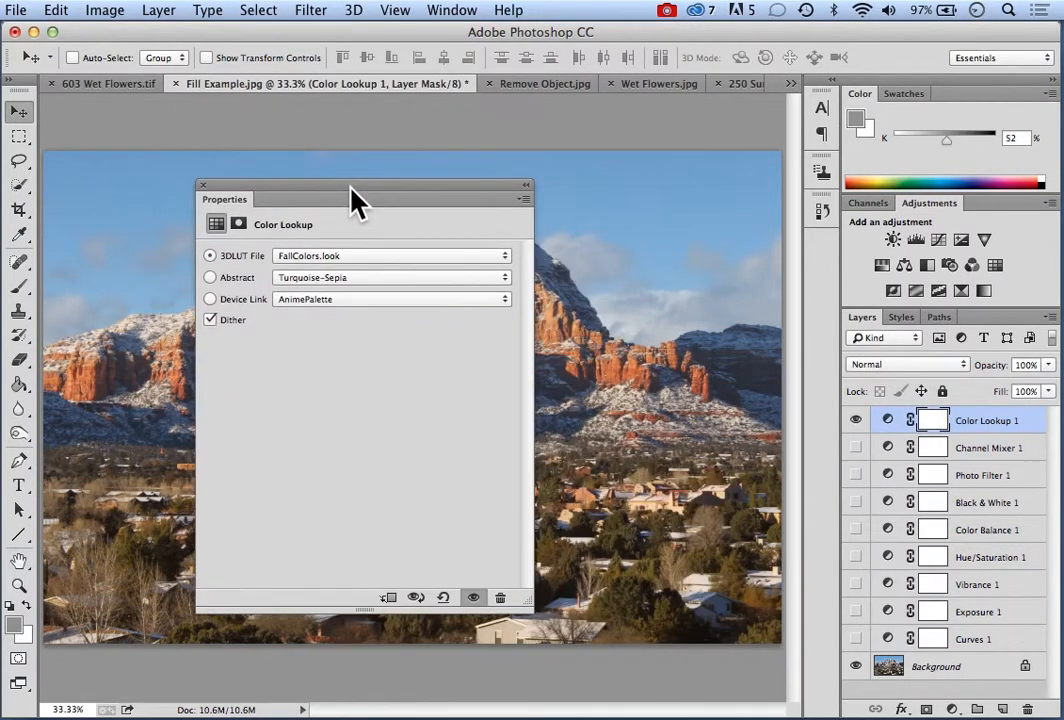
click(203, 186)
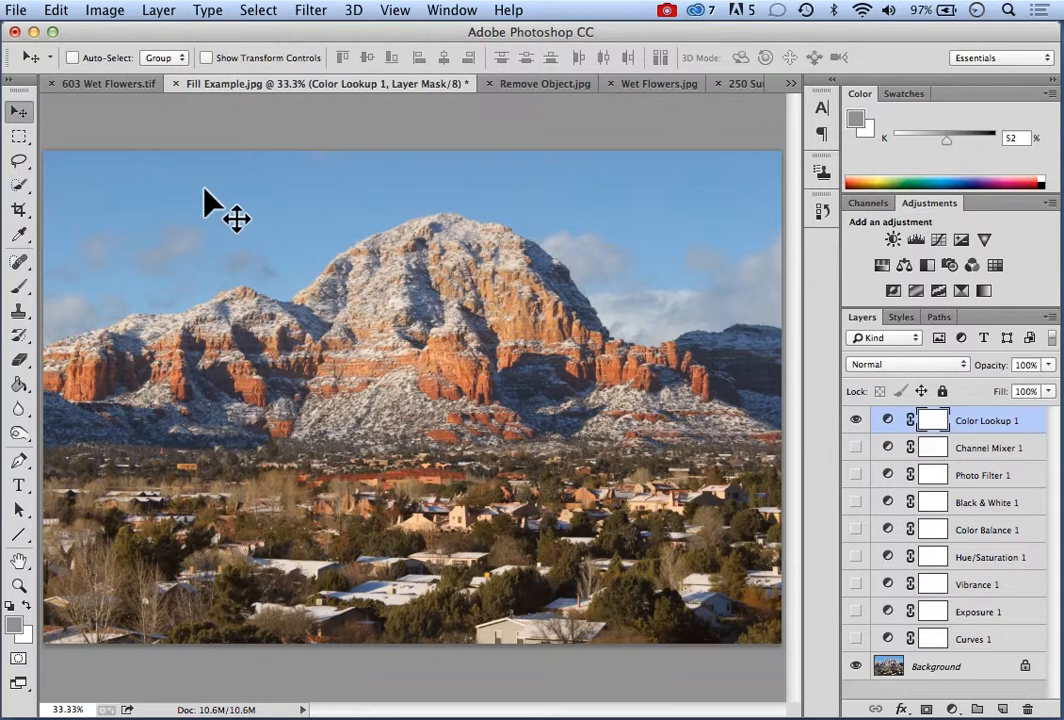
Add an Invert adjustment layer with the default name on top and hide the Color Lookup layer
click(160, 11)
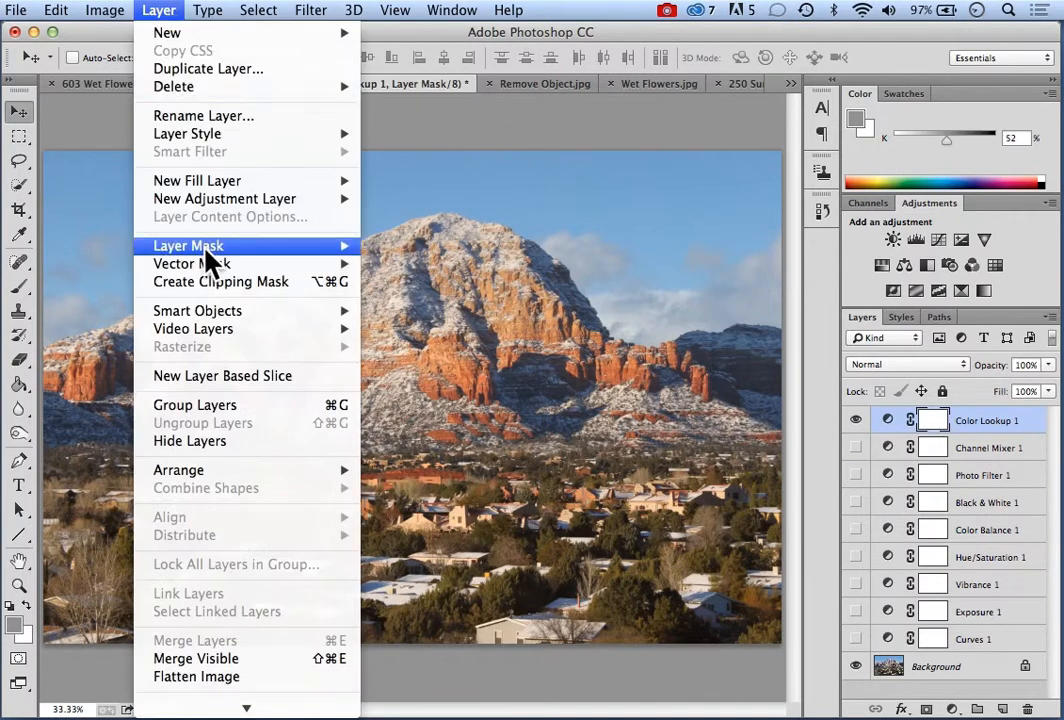
mouse_move(190, 203)
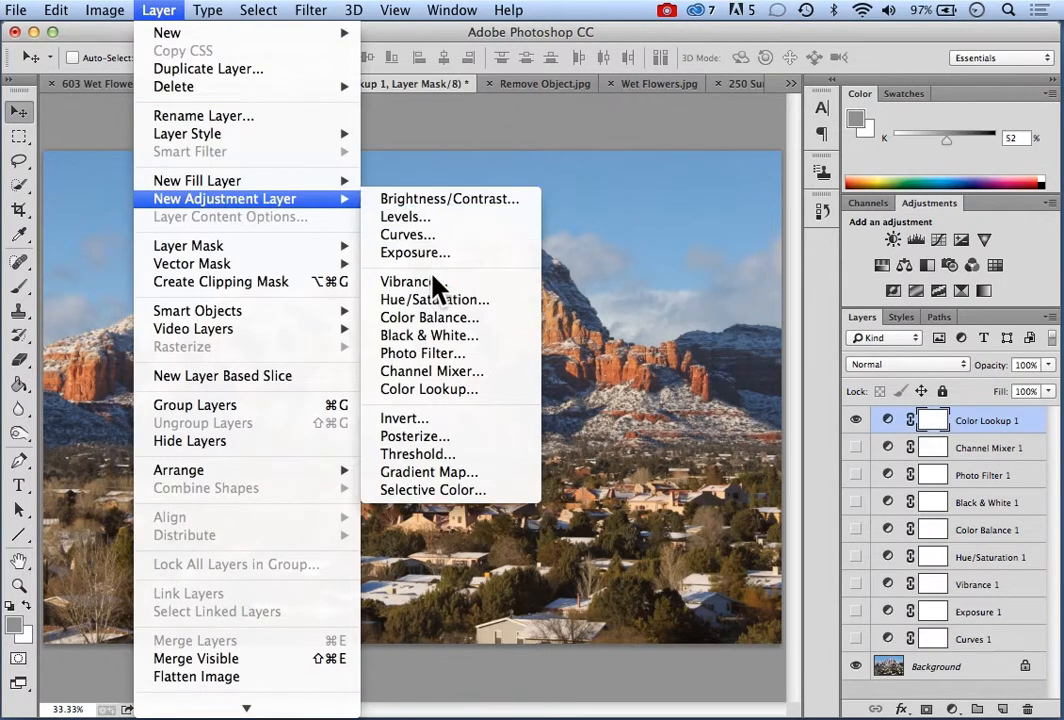
click(438, 434)
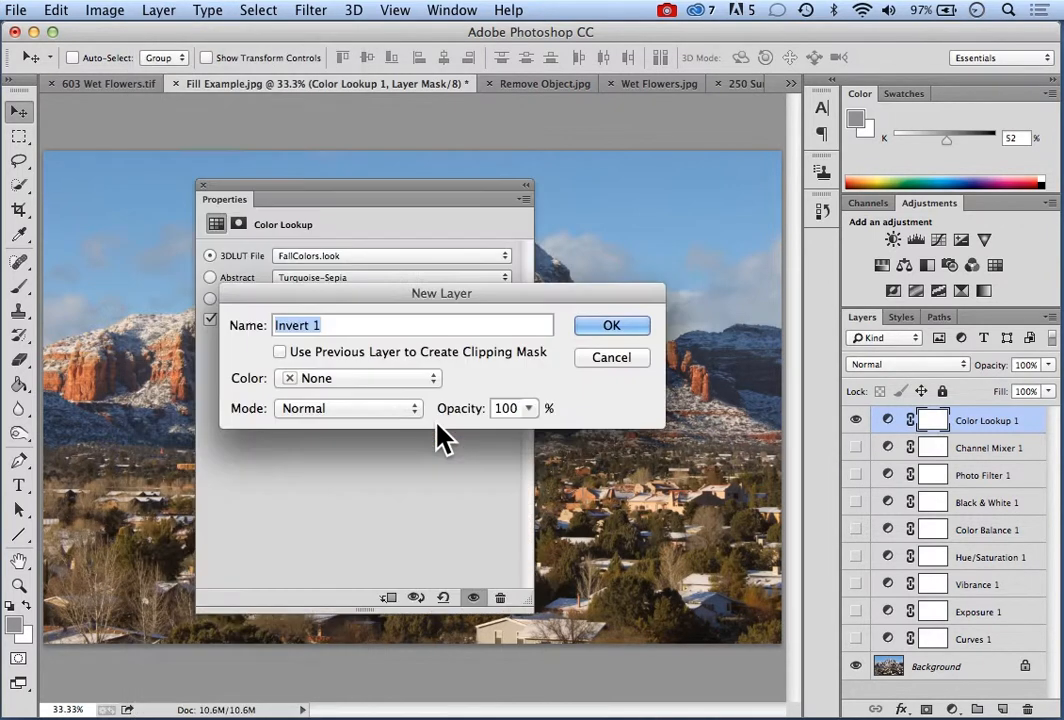
click(611, 326)
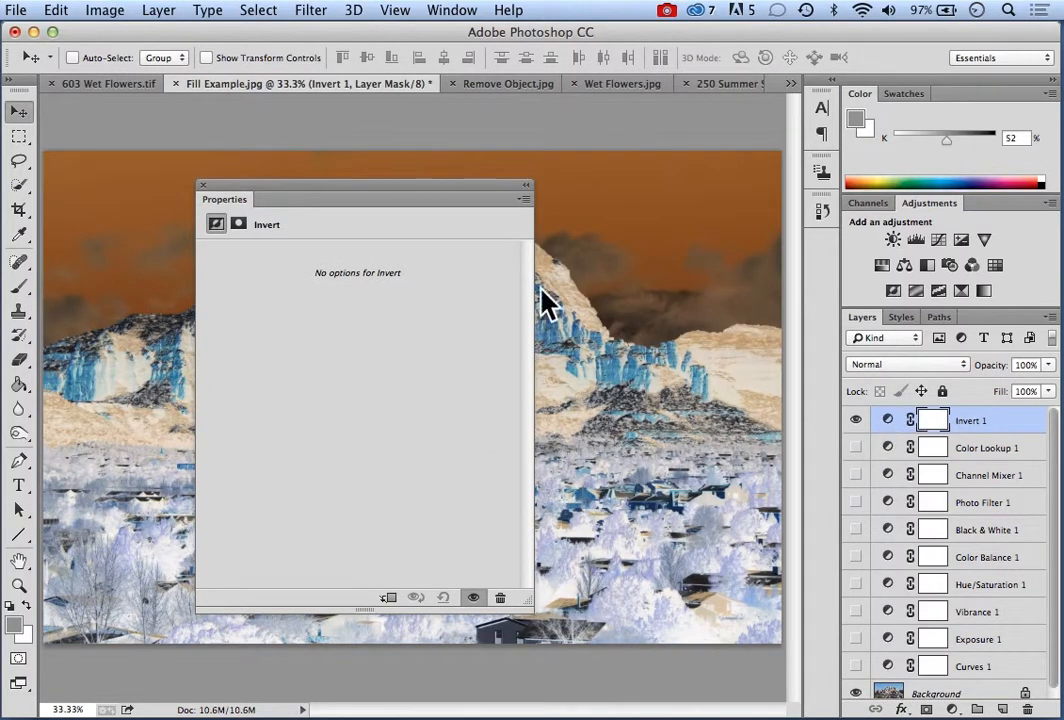
Close the Invert layer's properties and hide that layer
drag(359, 183, 340, 114)
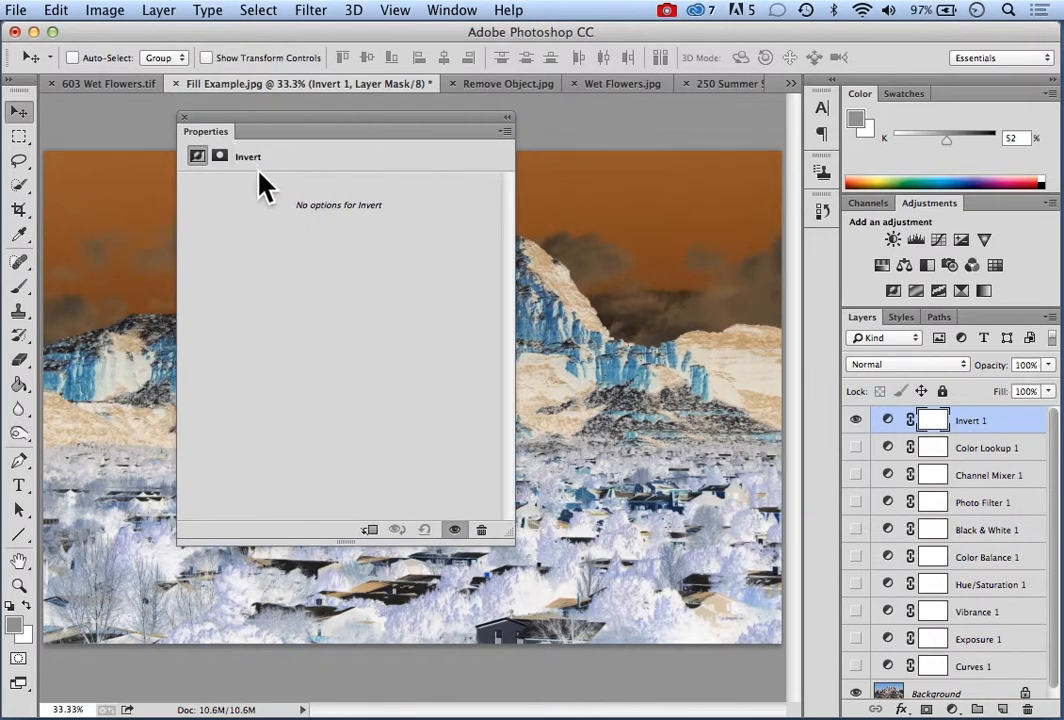
click(185, 118)
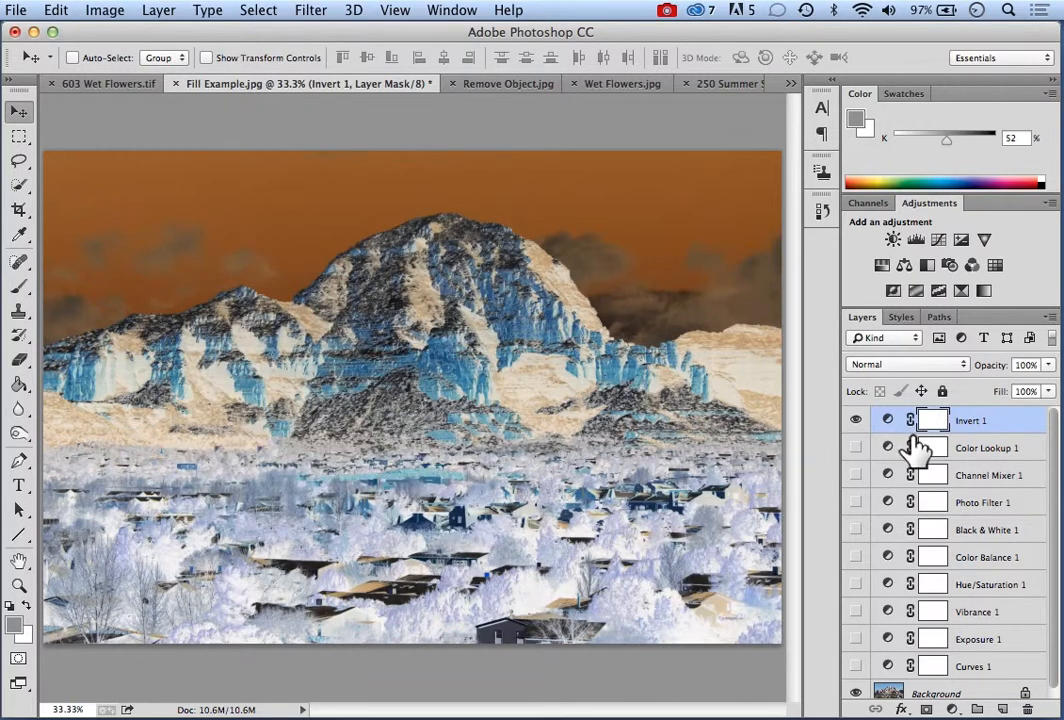
click(855, 421)
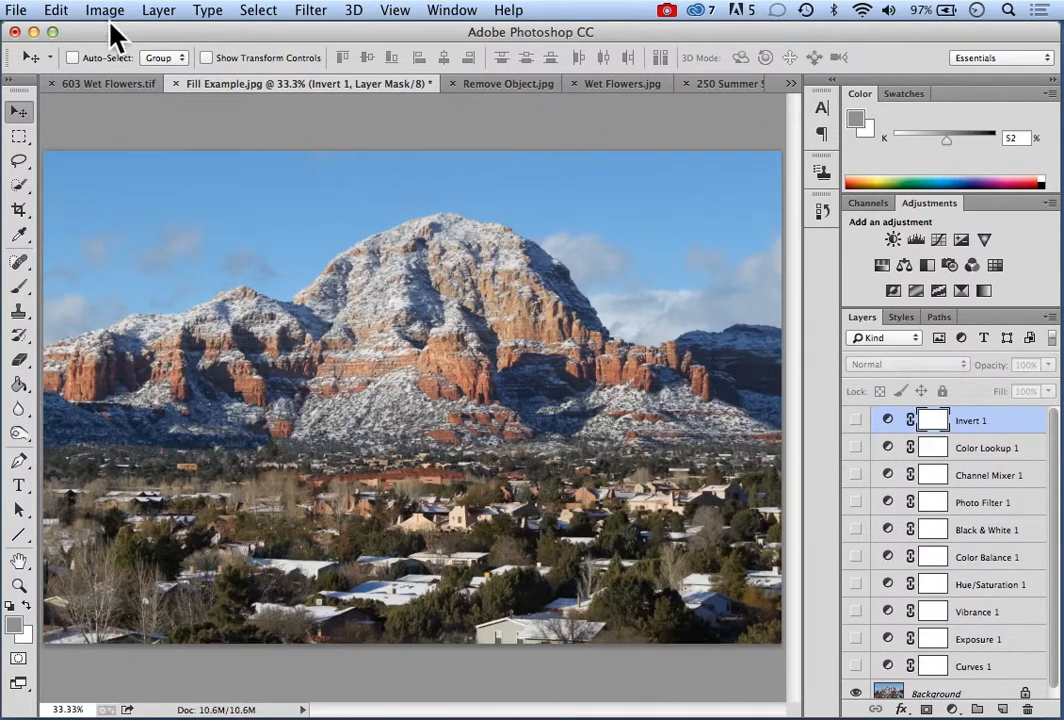
Add a Posterize adjustment layer with the default name above the Invert layer
click(156, 11)
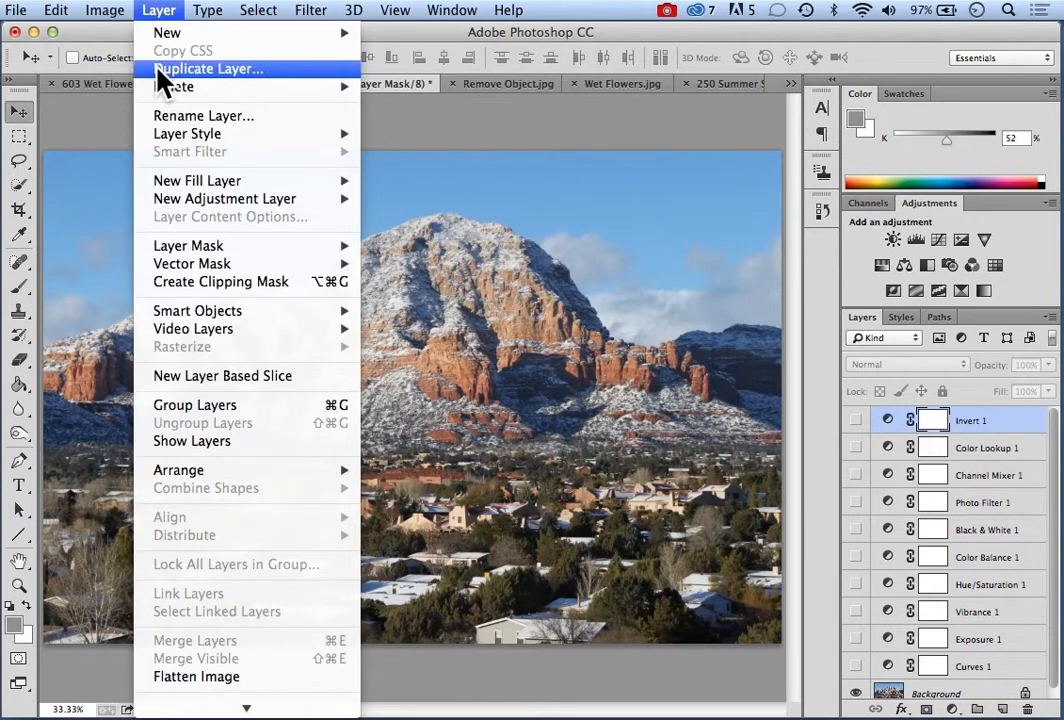
mouse_move(213, 206)
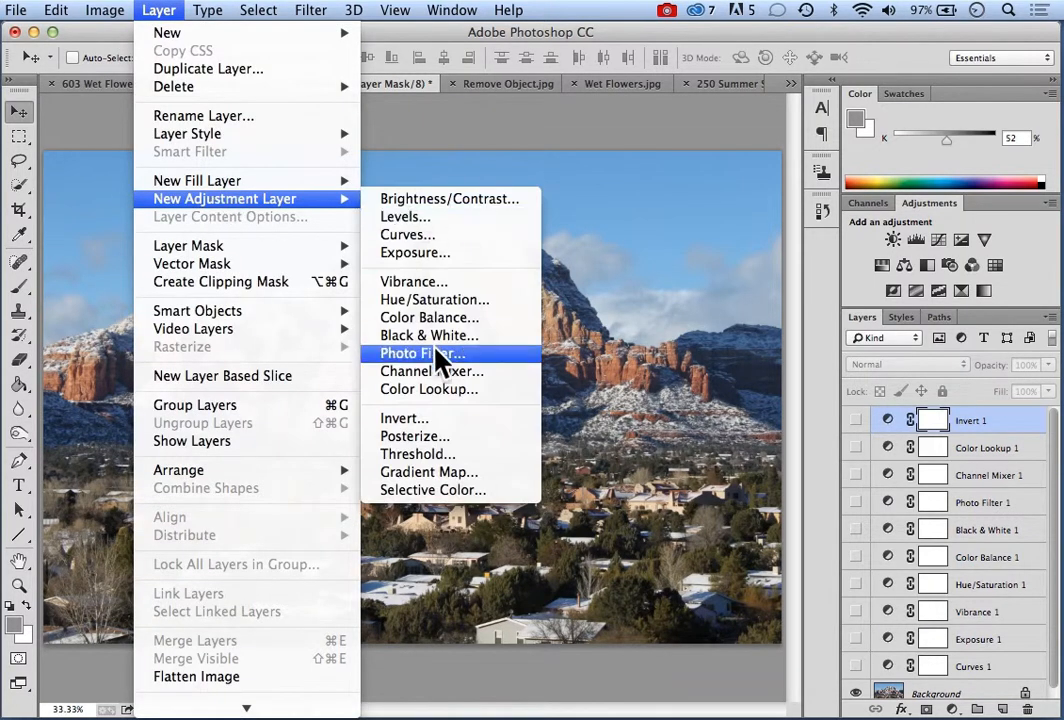
click(431, 442)
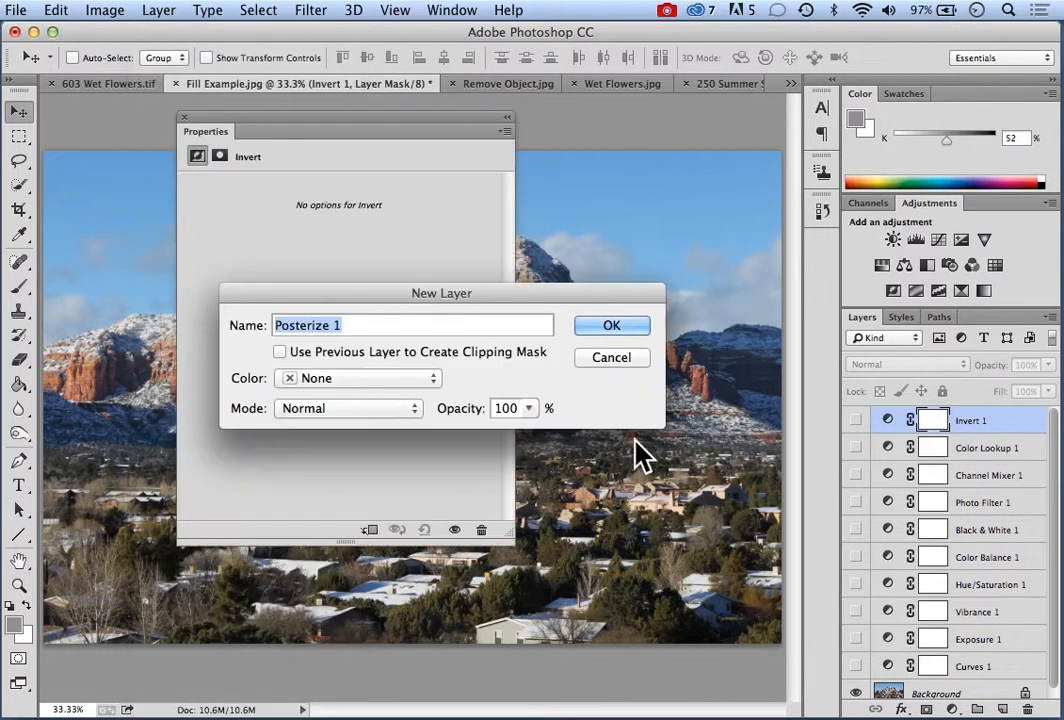
click(608, 328)
drag(363, 114, 734, 225)
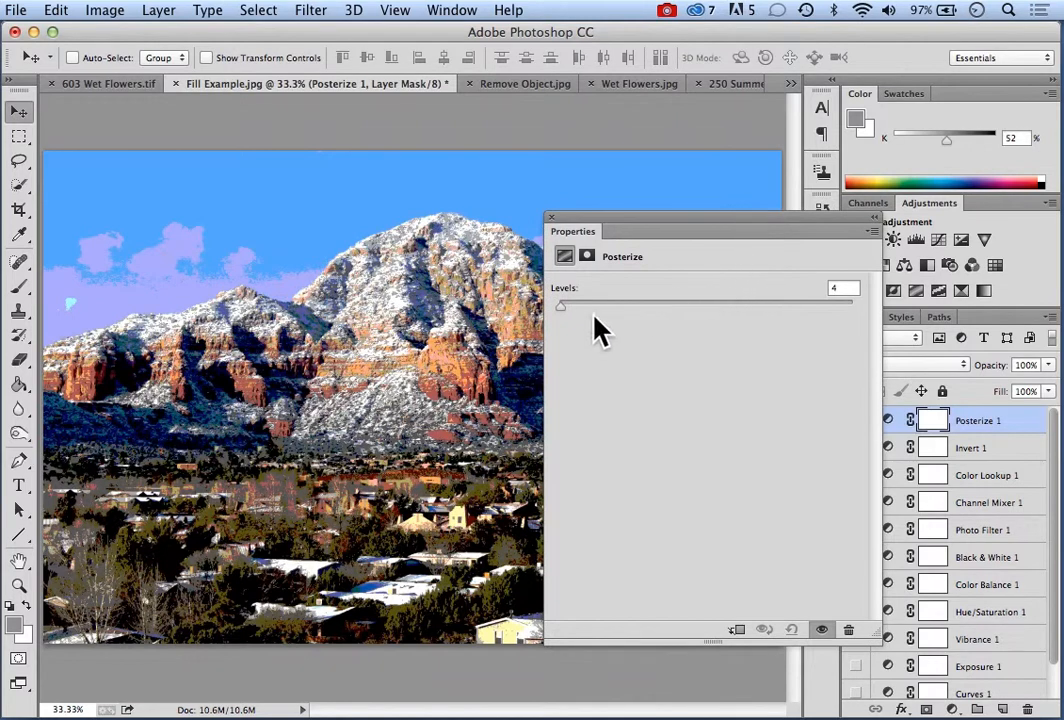
Set the Posterize layer's levels to 14 and close its properties
mouse_move(562, 308)
mouse_down()
mouse_move(768, 308)
mouse_move(560, 309)
mouse_up()
drag(567, 320, 576, 318)
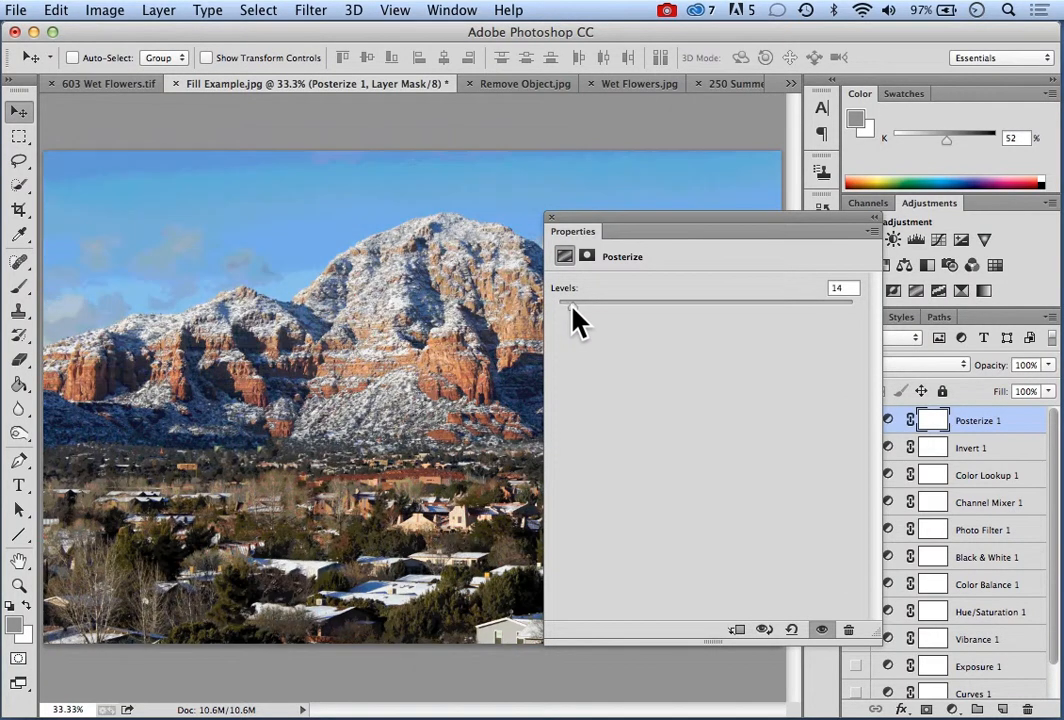
click(552, 218)
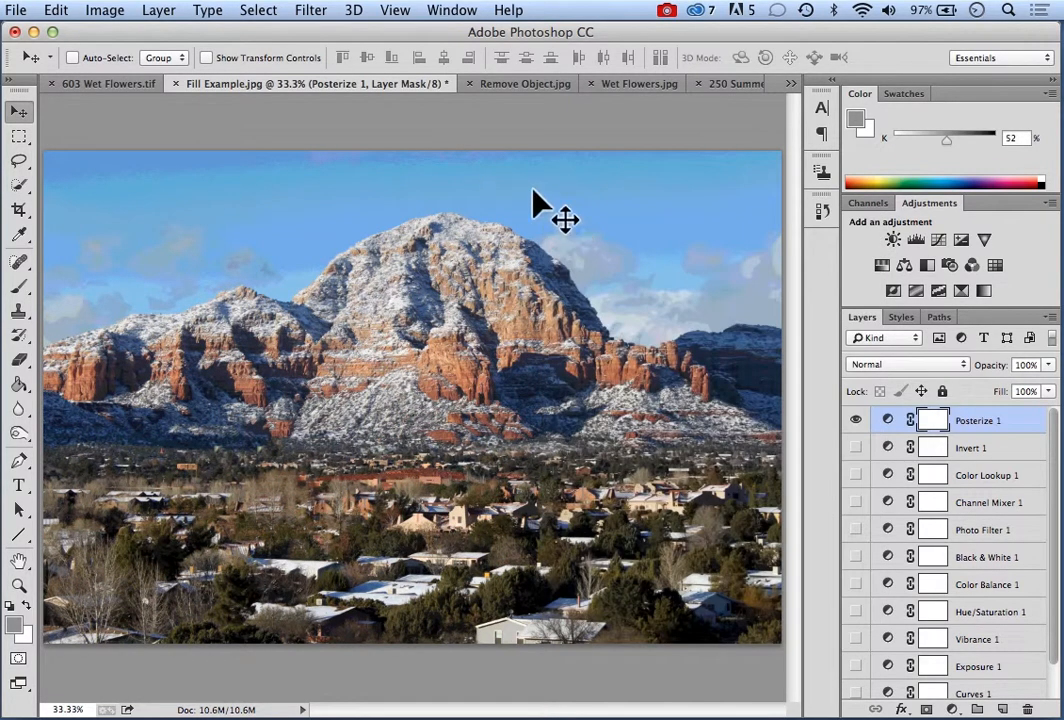
Add a Threshold adjustment layer with the default name above the Posterize layer
click(162, 12)
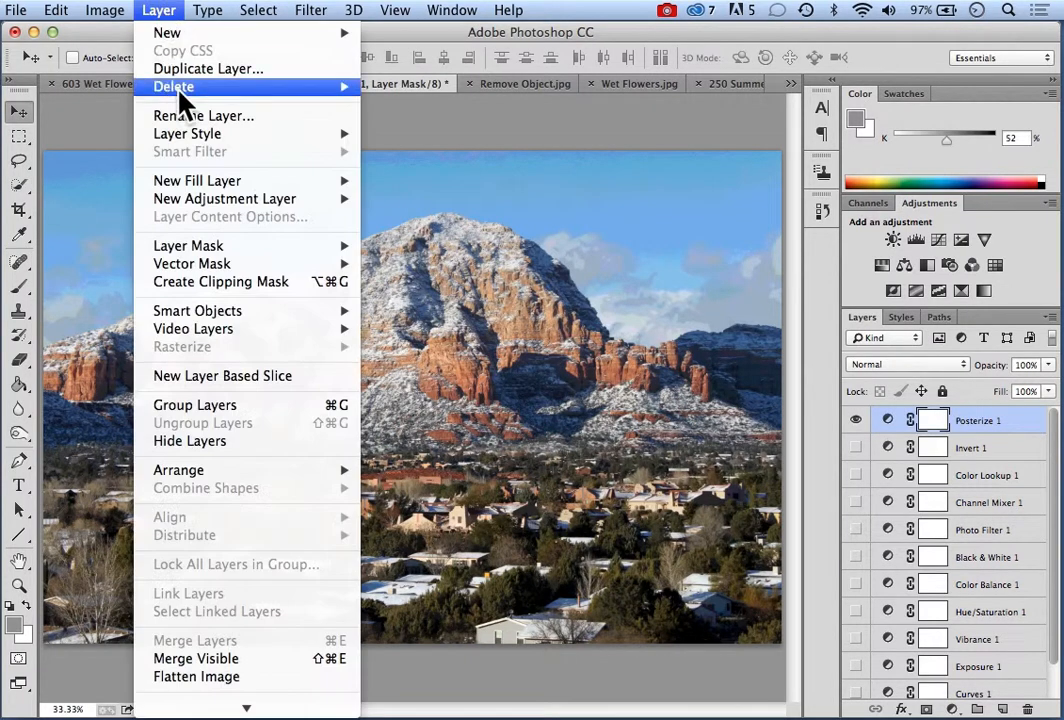
mouse_move(205, 199)
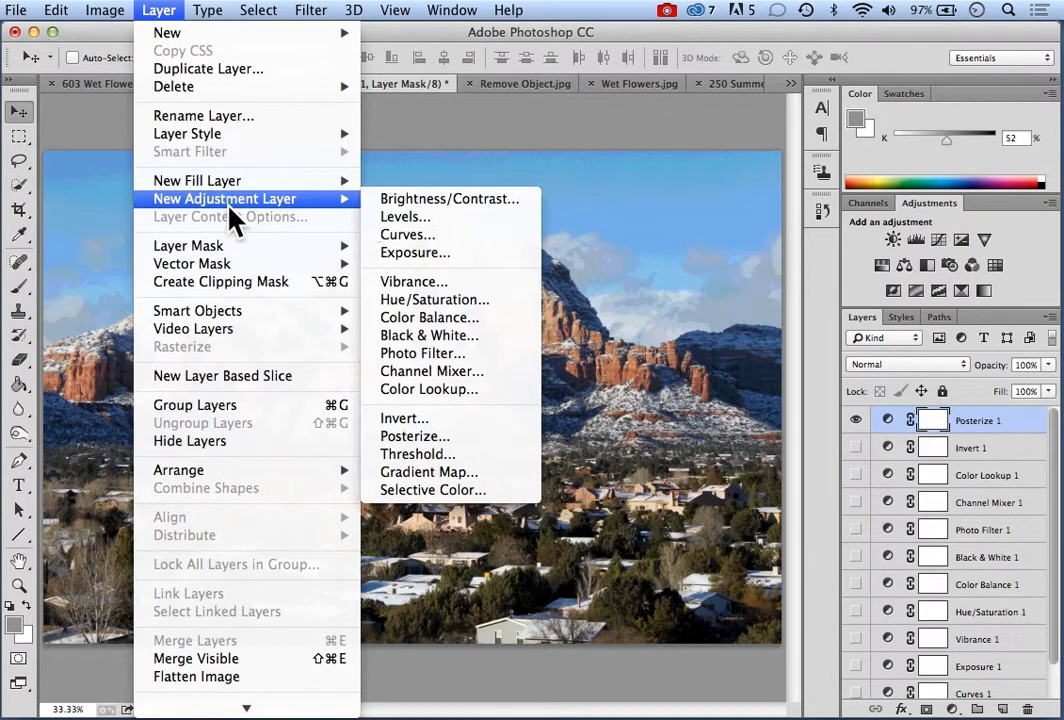
click(420, 455)
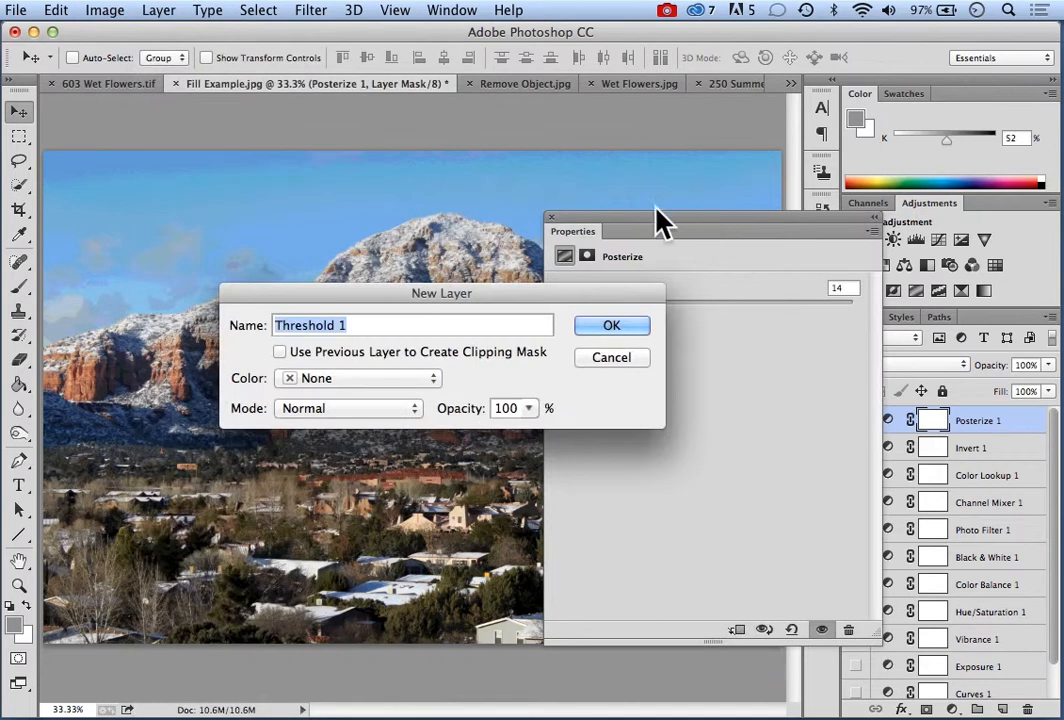
click(625, 331)
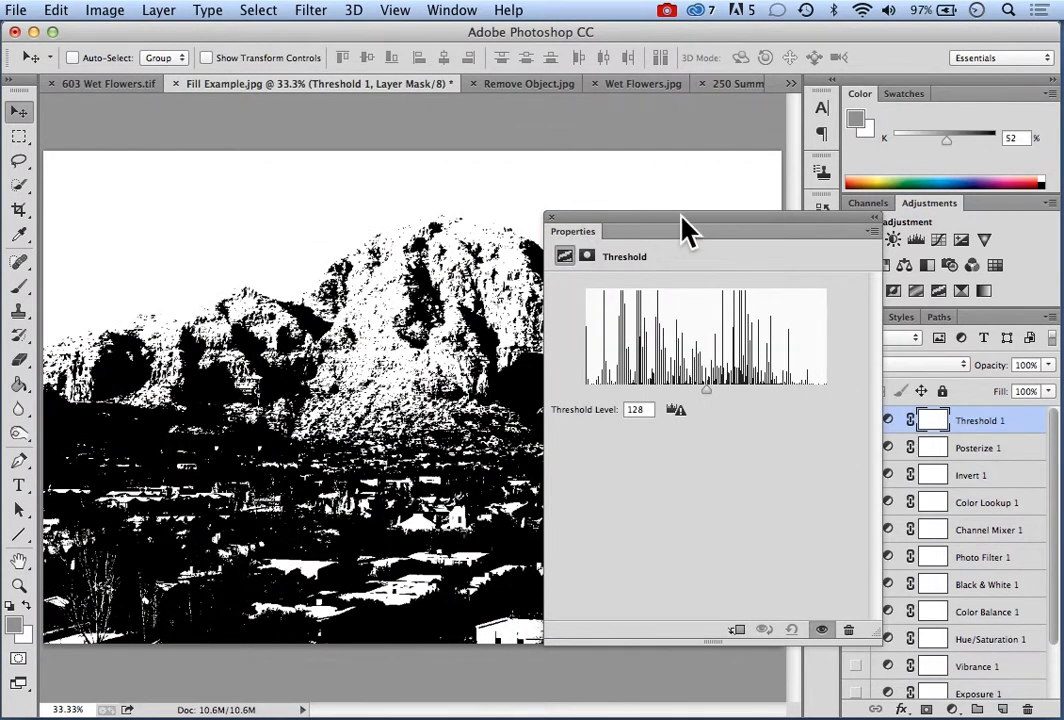
Adjust the Threshold layer's threshold level, trying 102 before settling on 116
drag(685, 228, 731, 255)
drag(753, 420, 729, 418)
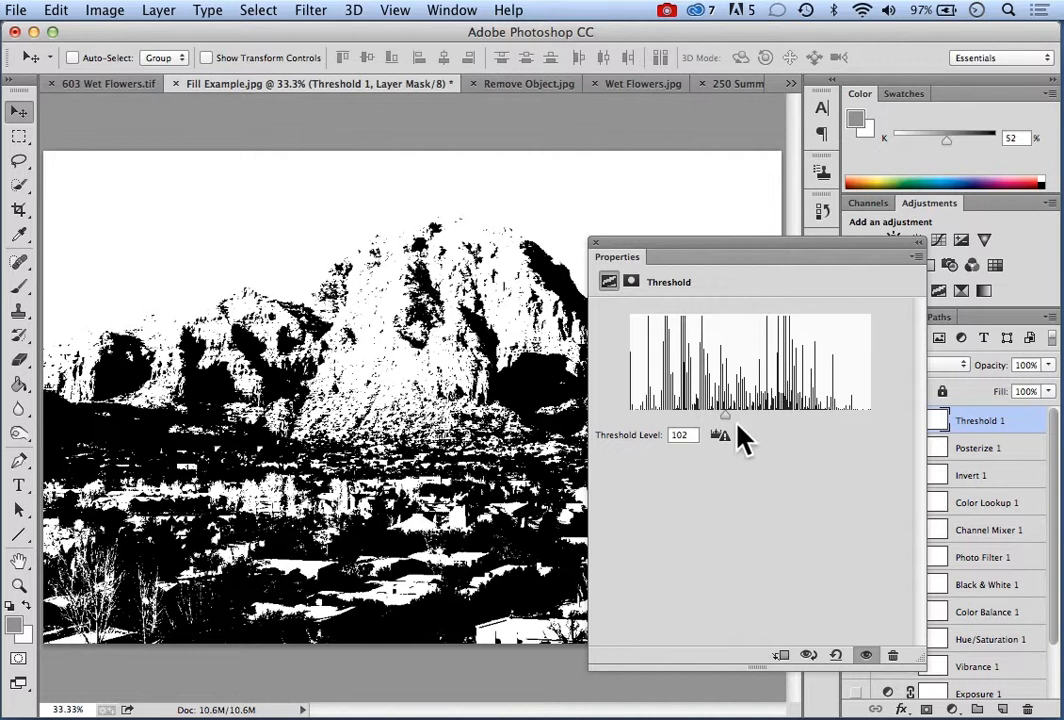
drag(726, 418, 739, 417)
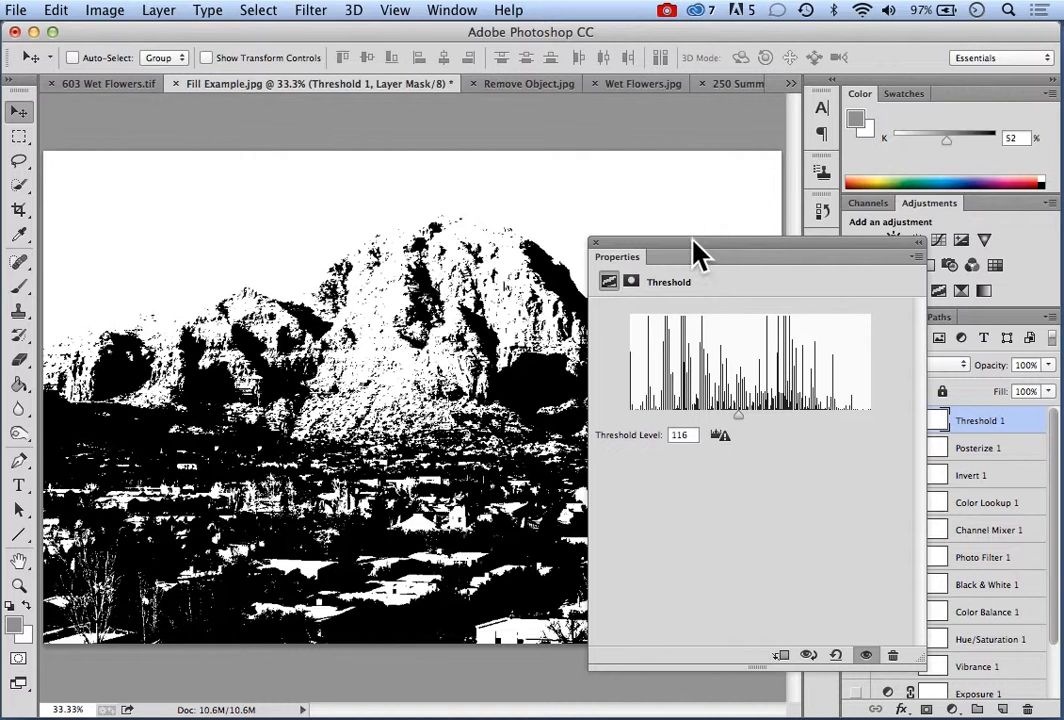
Close the Threshold properties and hide both the Posterize and Threshold layers
click(596, 244)
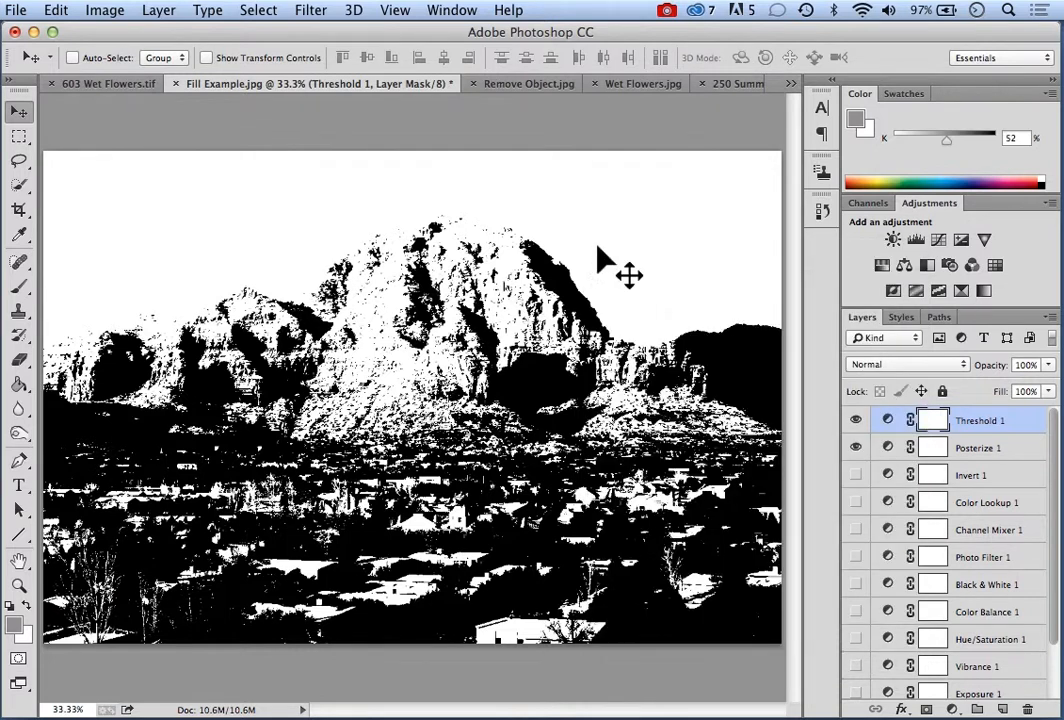
click(860, 447)
click(856, 421)
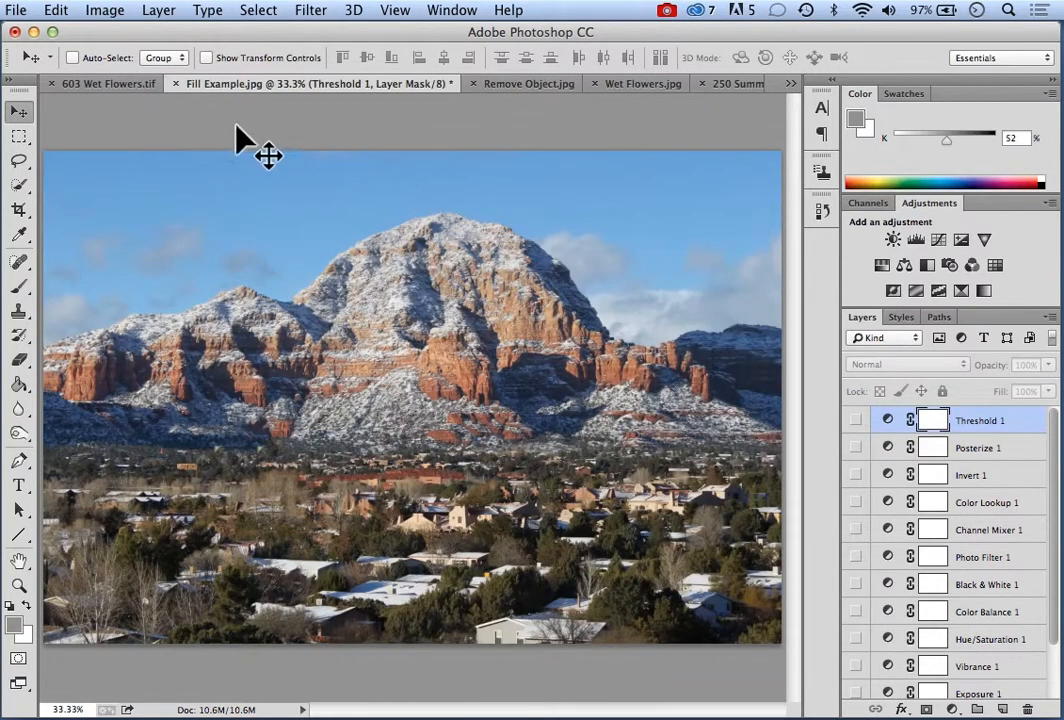
Add a Gradient Map adjustment layer with the default name above the Threshold layer and move its properties off the mountain
click(160, 14)
mouse_move(180, 198)
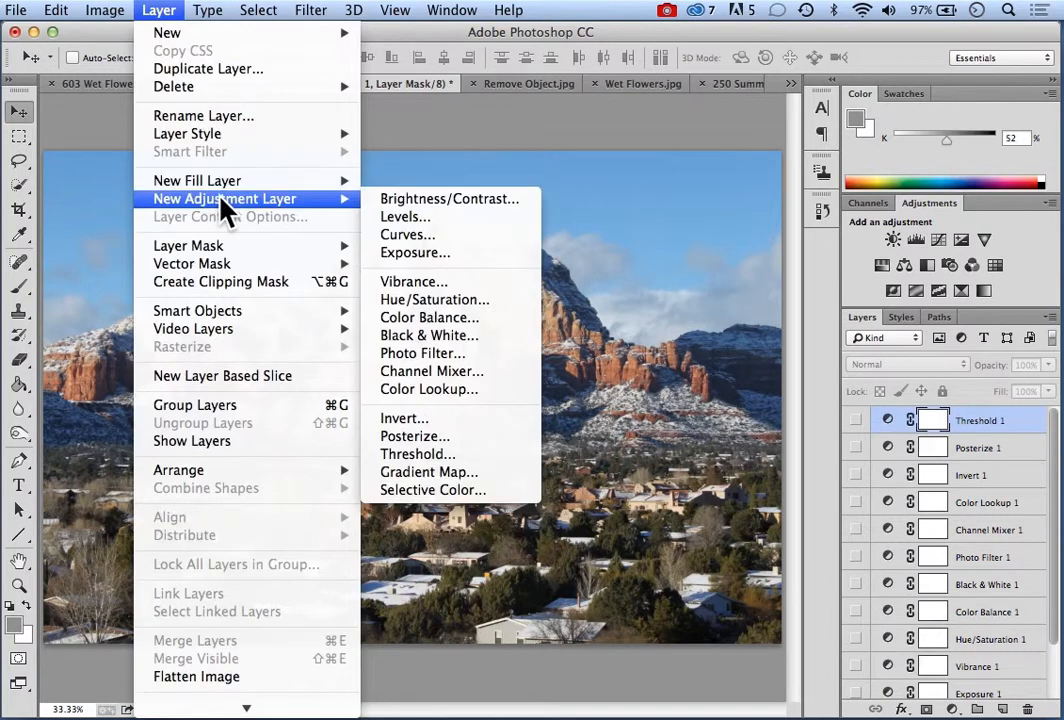
click(423, 472)
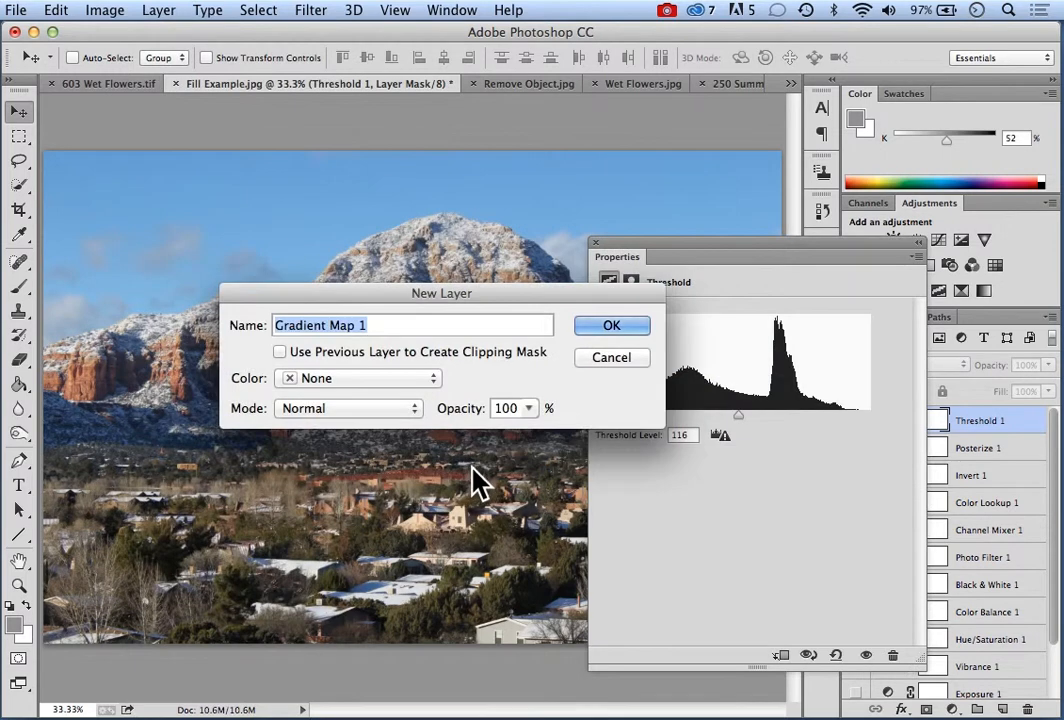
click(606, 330)
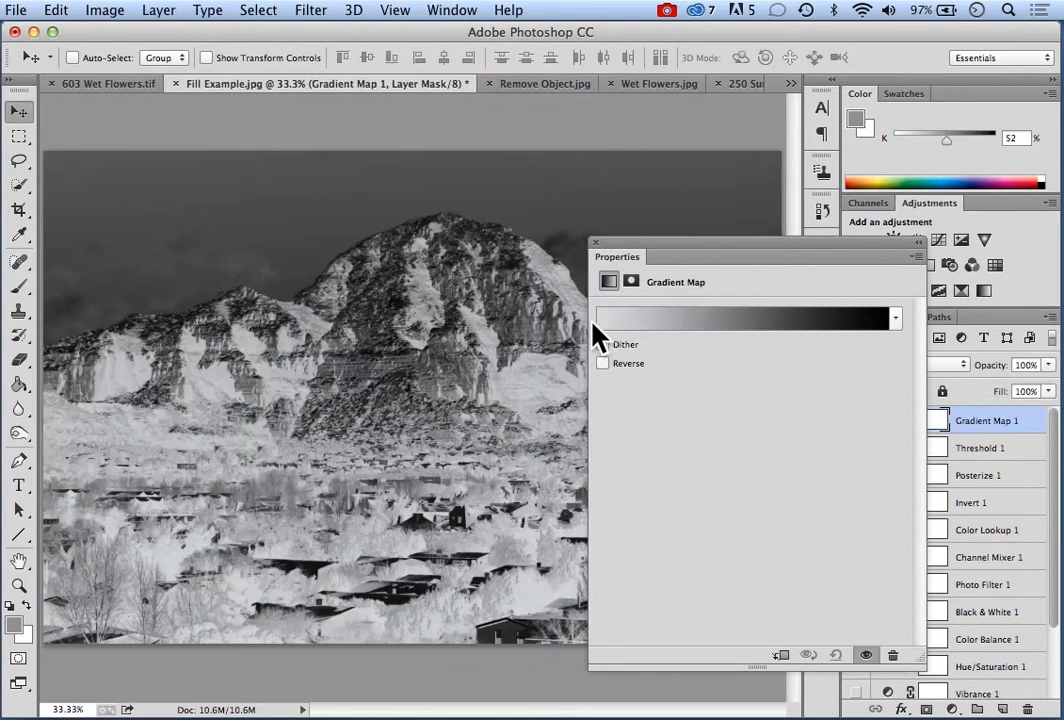
drag(666, 238, 528, 286)
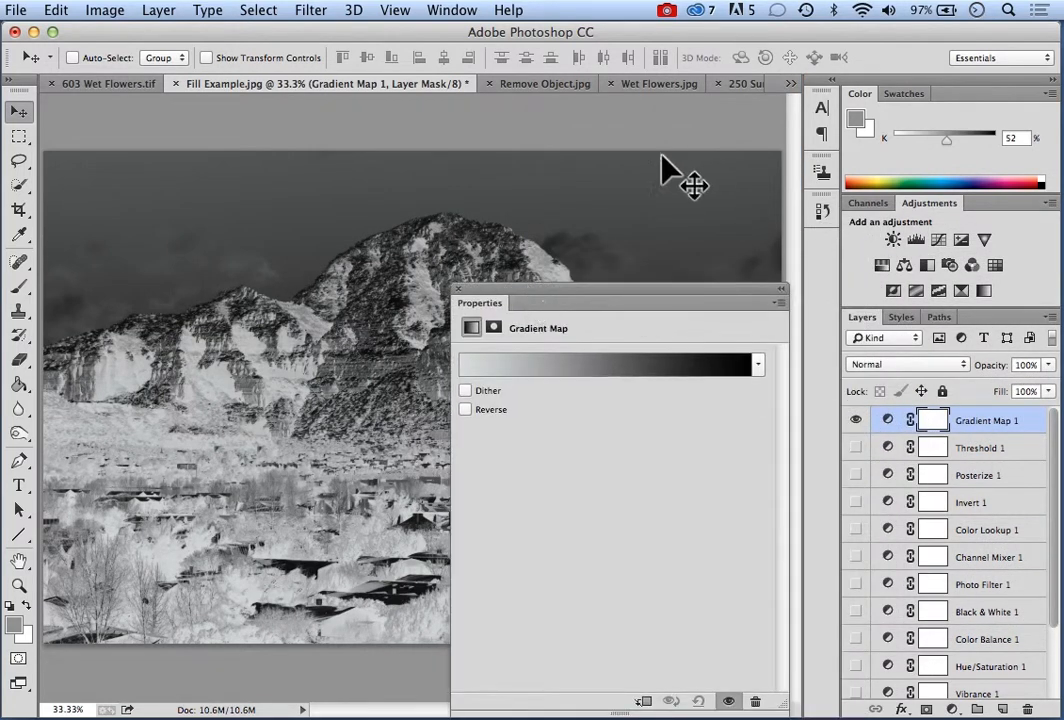
drag(626, 292, 297, 176)
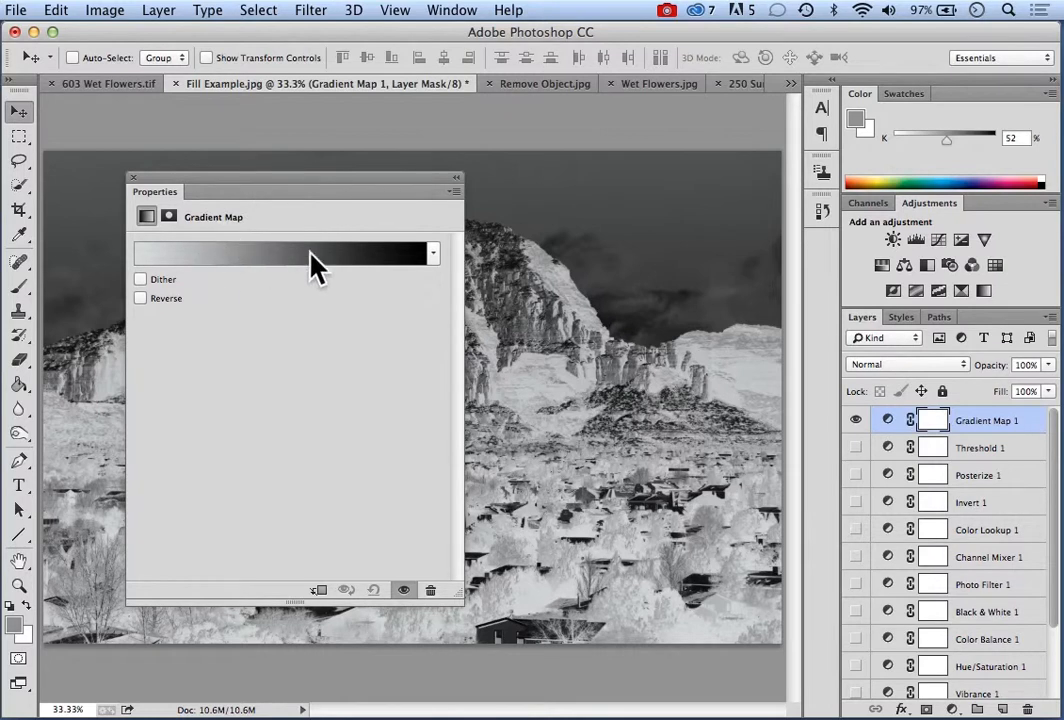
Try the red-green and the blue-red-yellow gradient presets on the Gradient Map layer
click(436, 258)
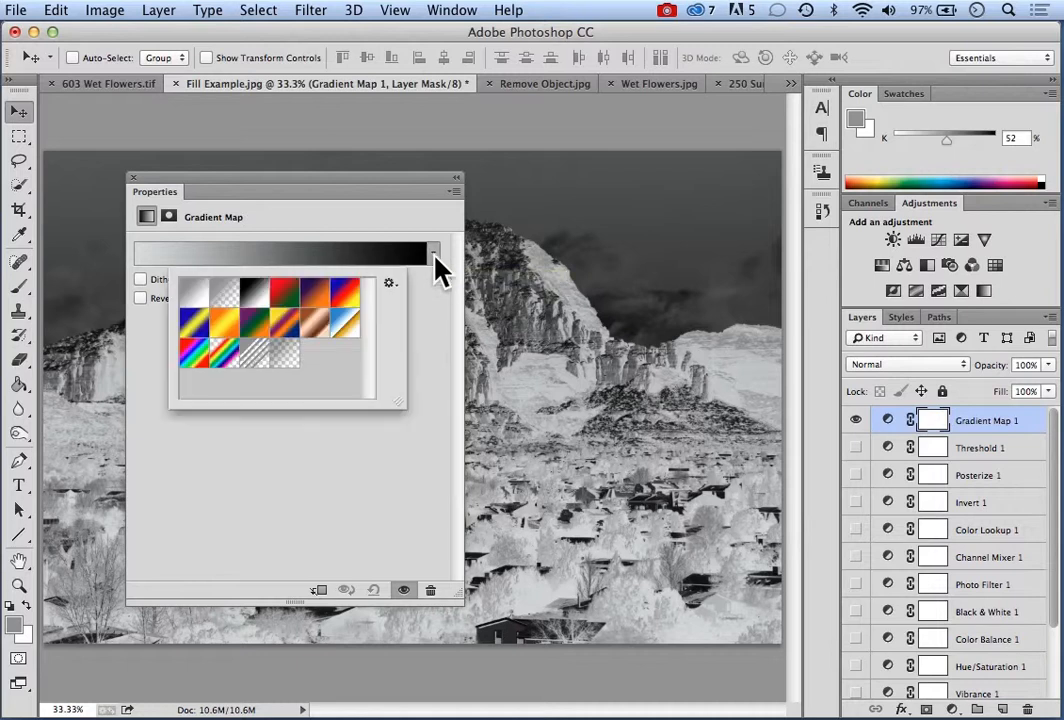
click(286, 300)
click(358, 195)
drag(356, 195, 320, 167)
click(388, 228)
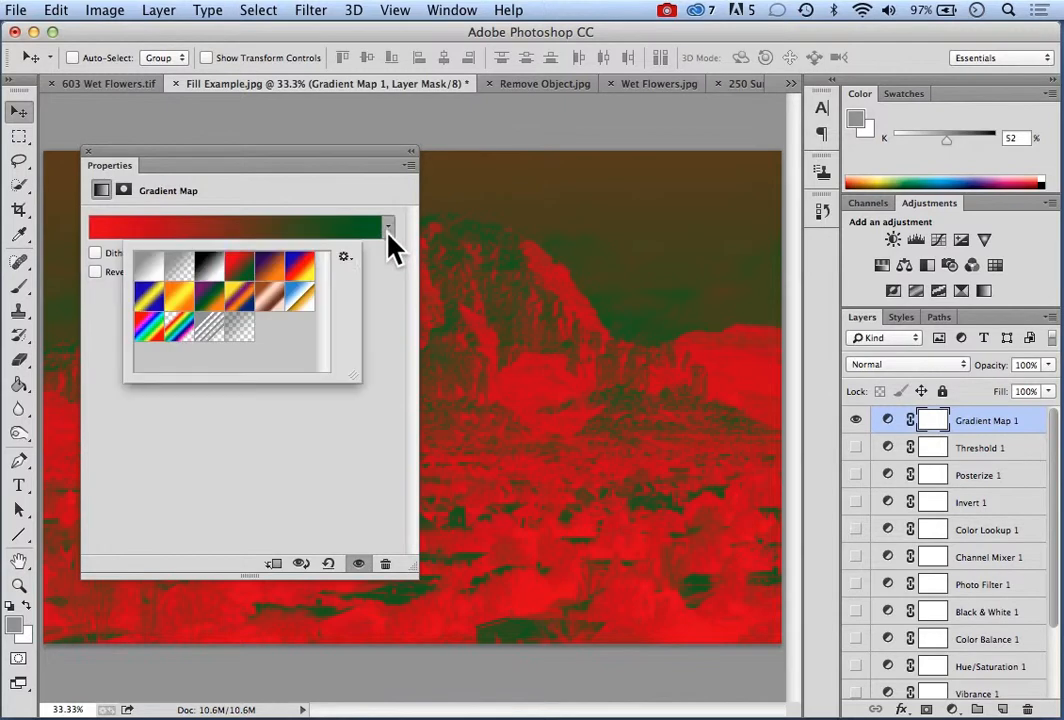
click(300, 268)
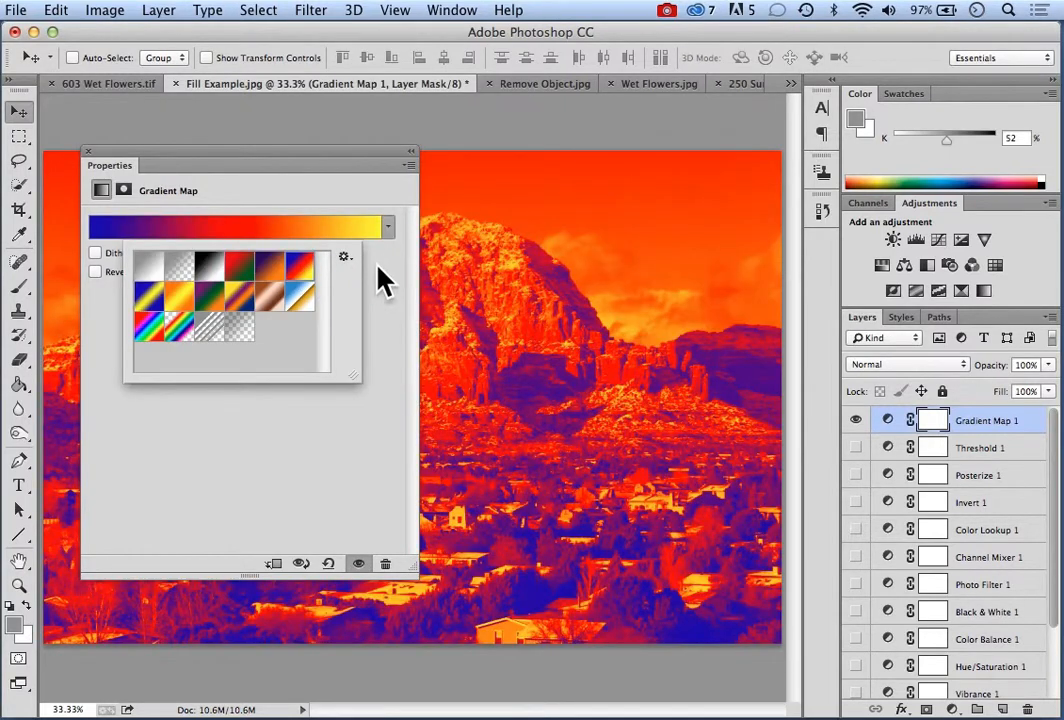
click(330, 166)
mouse_move(330, 166)
mouse_down()
mouse_move(347, 356)
mouse_move(687, 535)
mouse_move(717, 518)
mouse_move(501, 285)
mouse_move(320, 160)
mouse_up()
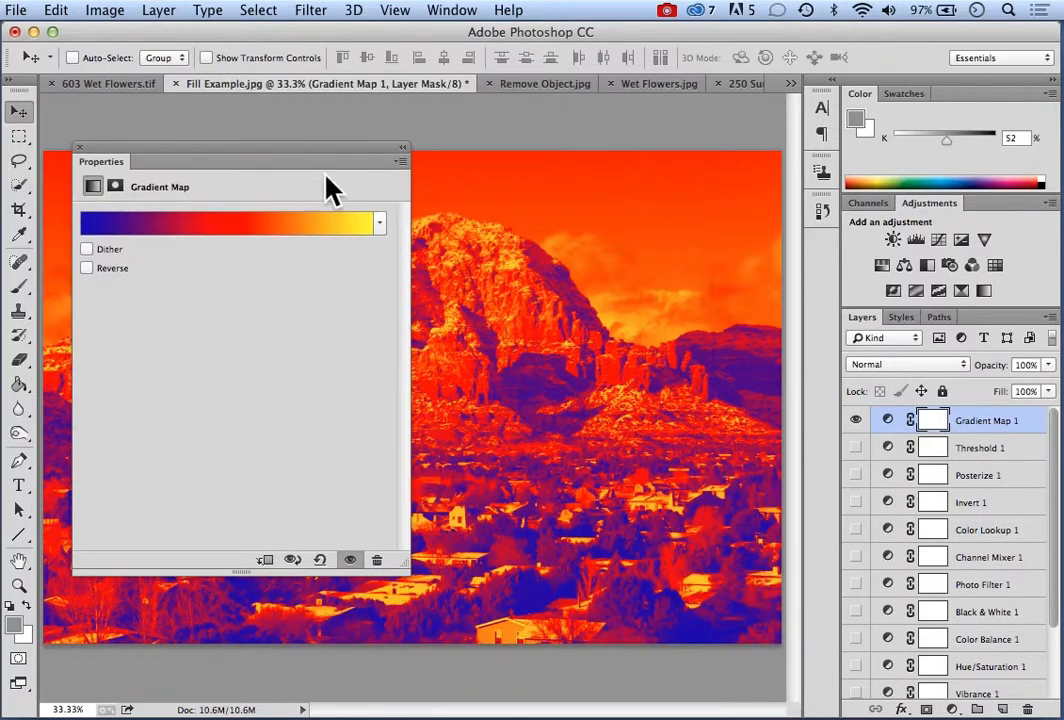
Apply the yellow-violet-orange-blue gradient preset to the Gradient Map layer and close its properties
click(379, 224)
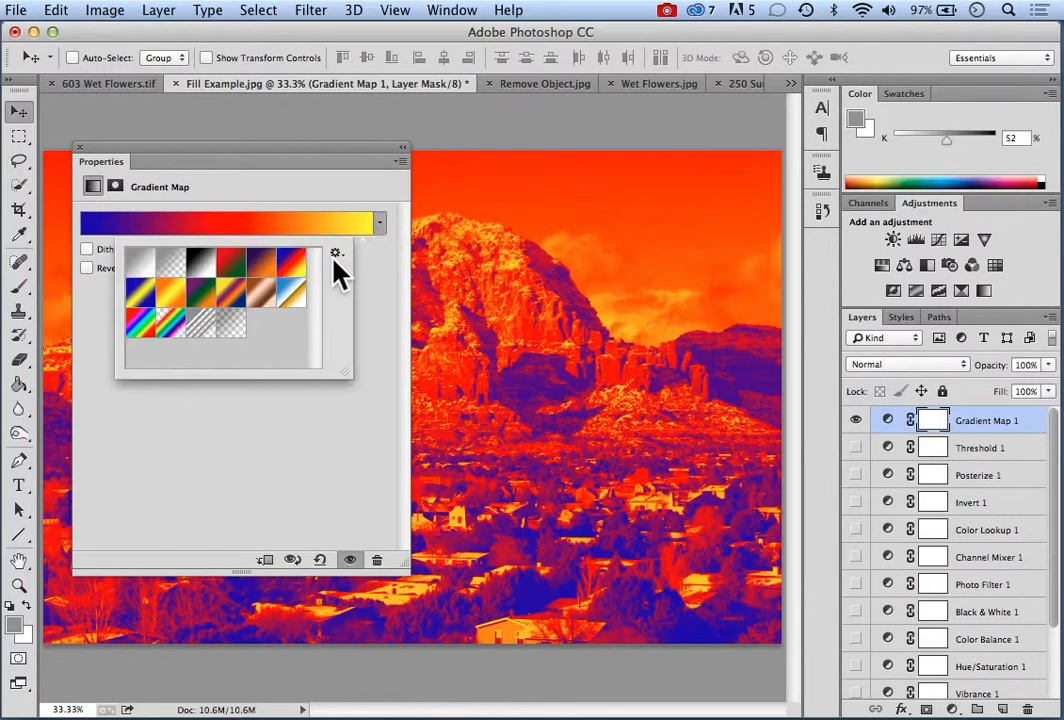
click(232, 294)
click(315, 152)
drag(315, 163, 303, 195)
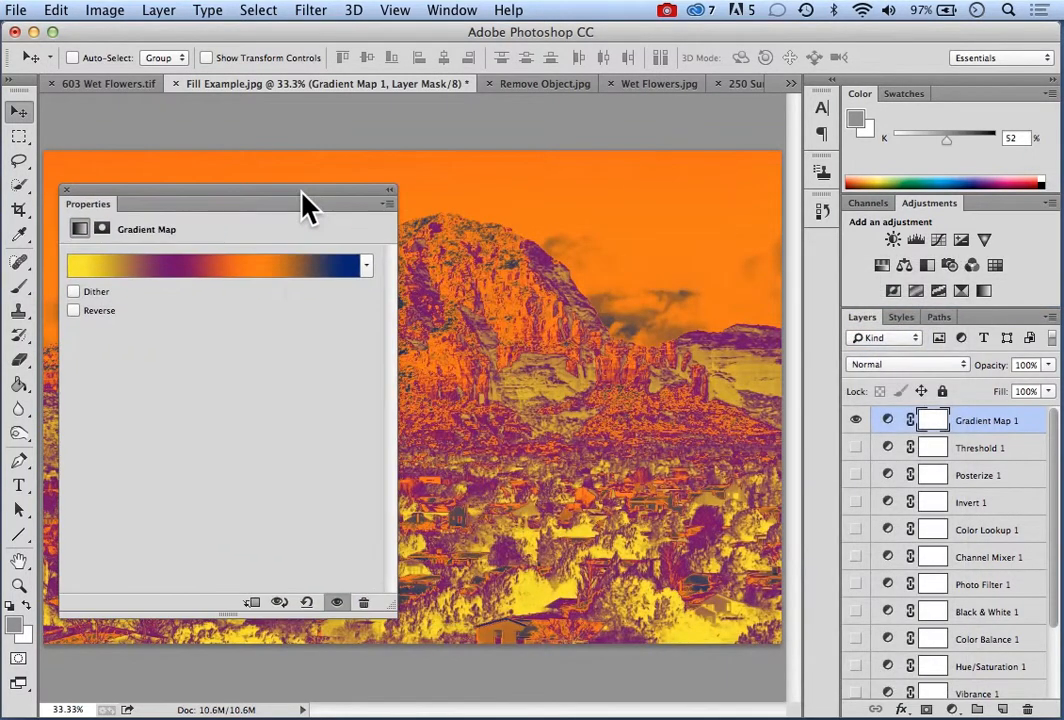
click(66, 190)
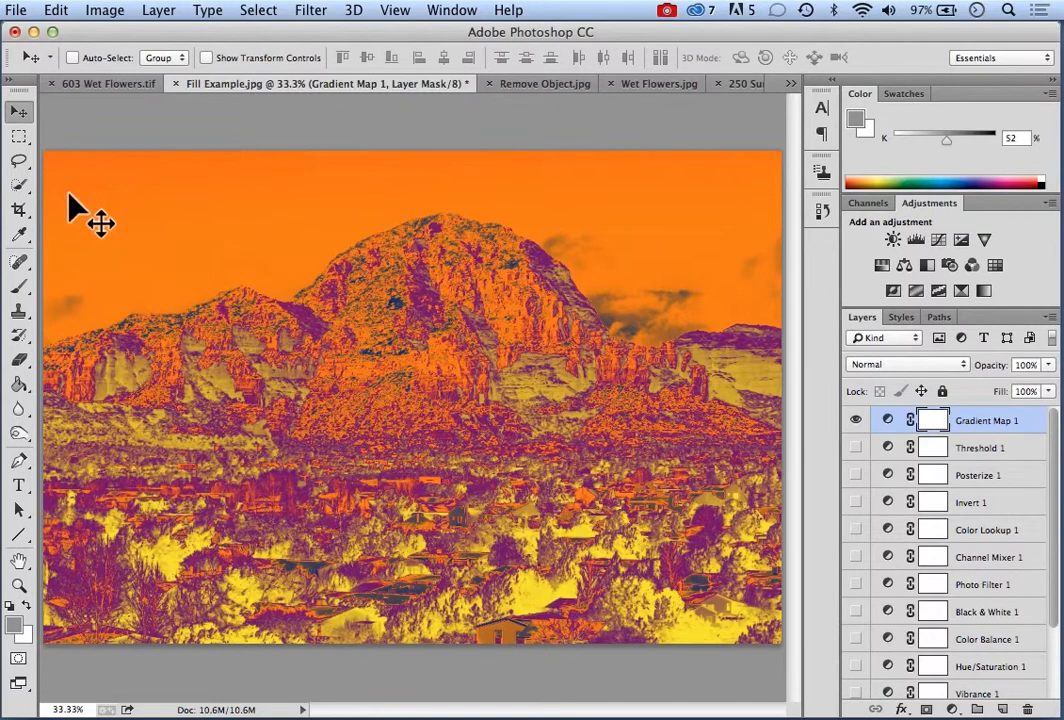
Add a Selective Color adjustment layer with the default name, hide the Gradient Map layer and leave the Selective Color settings at default
click(172, 12)
mouse_move(237, 202)
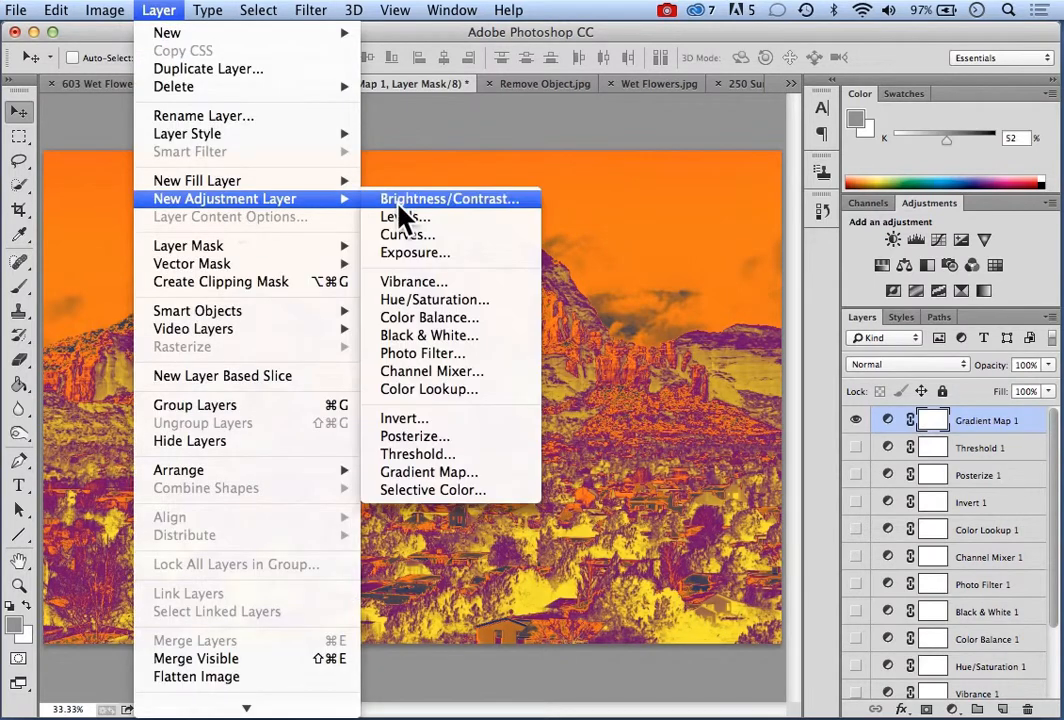
click(450, 494)
click(592, 330)
click(855, 447)
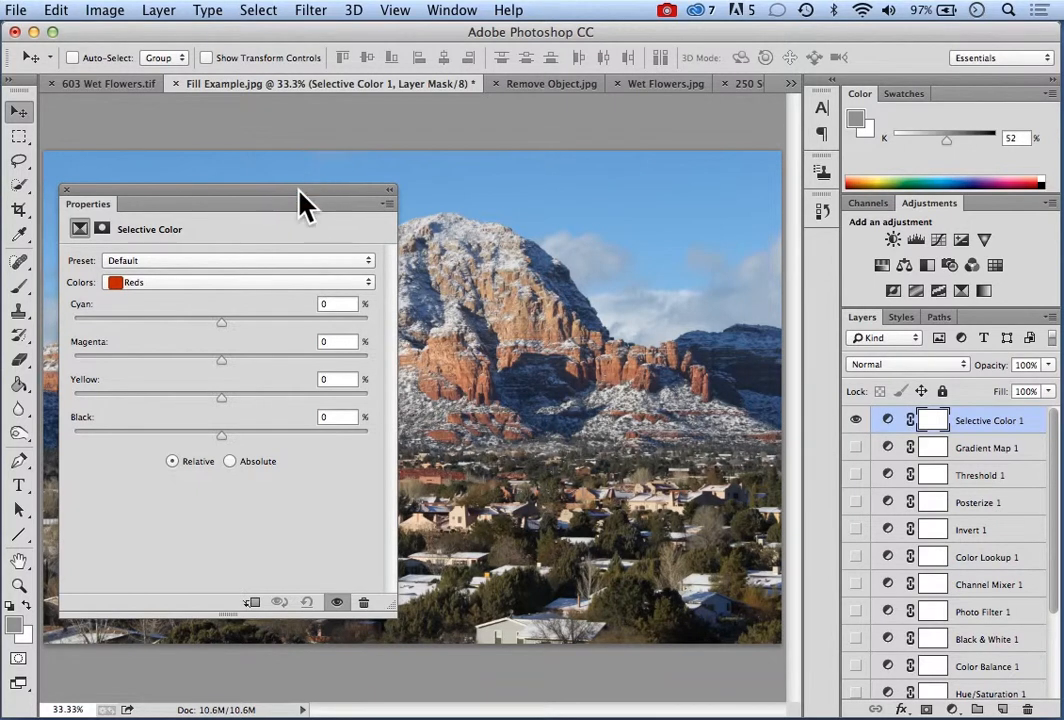
drag(299, 190, 287, 132)
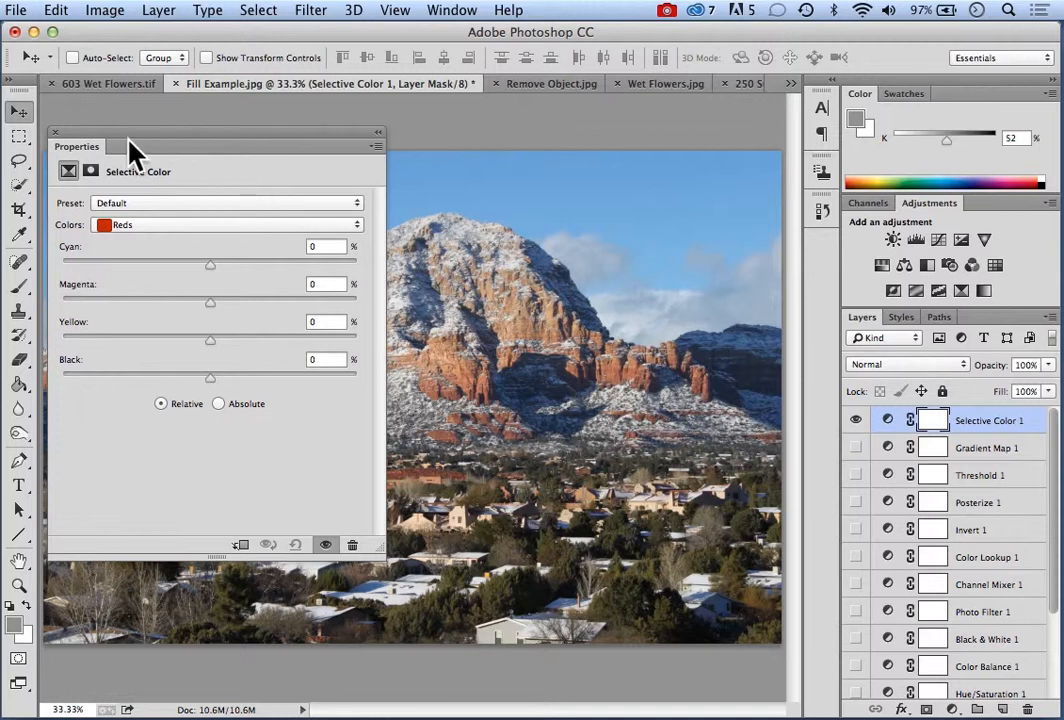
click(57, 135)
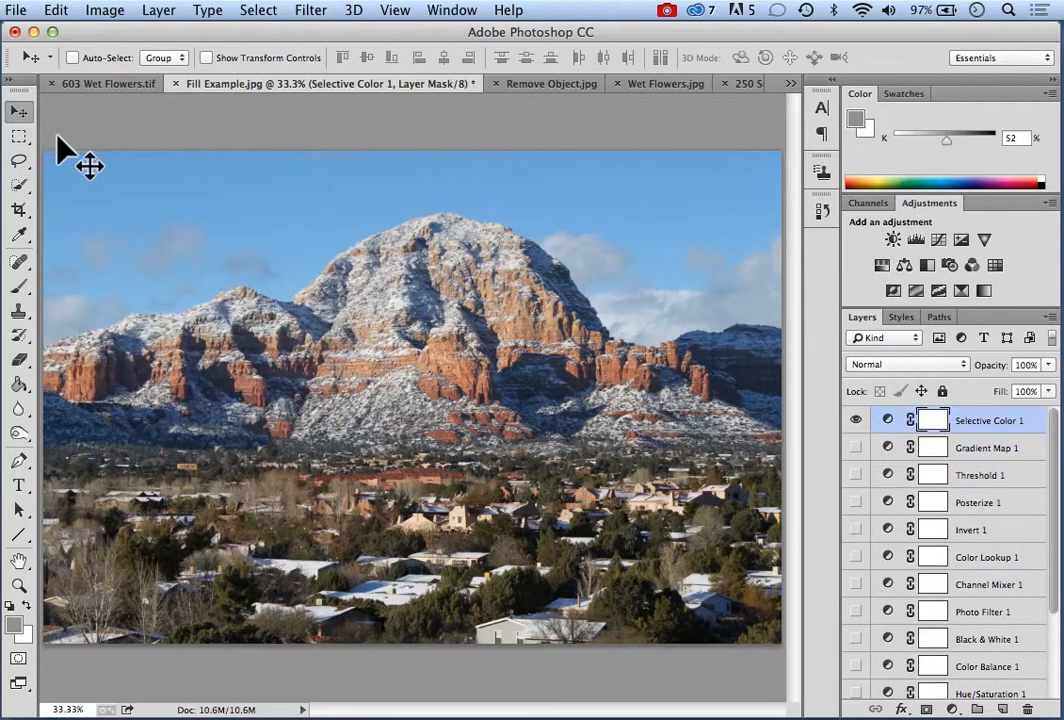
click(160, 12)
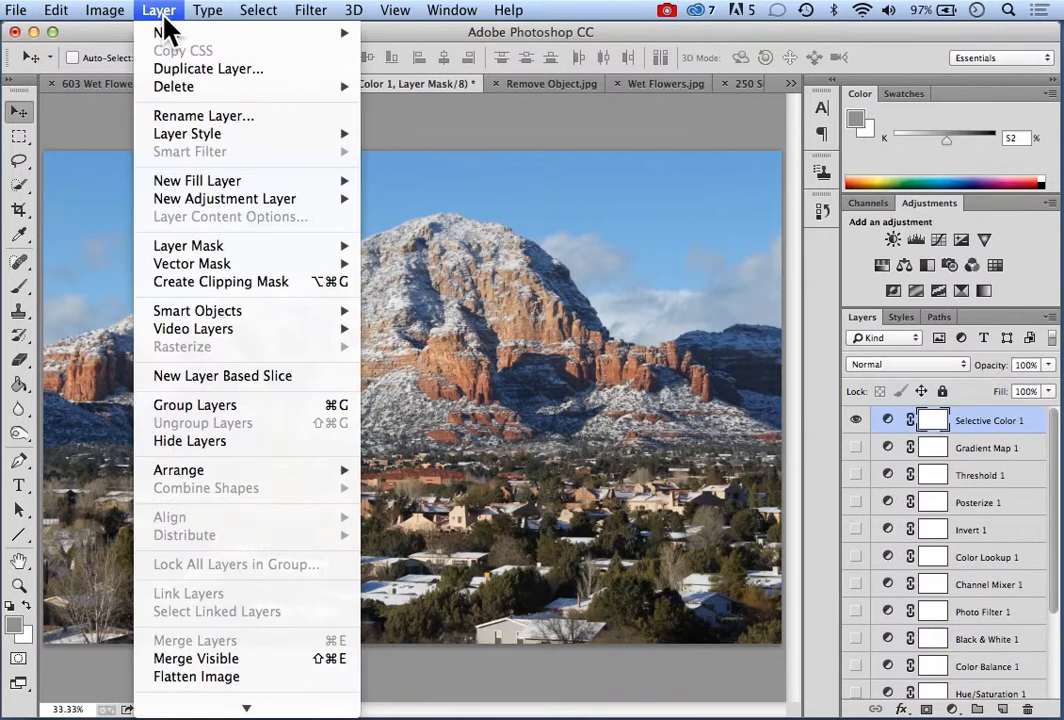
mouse_move(352, 186)
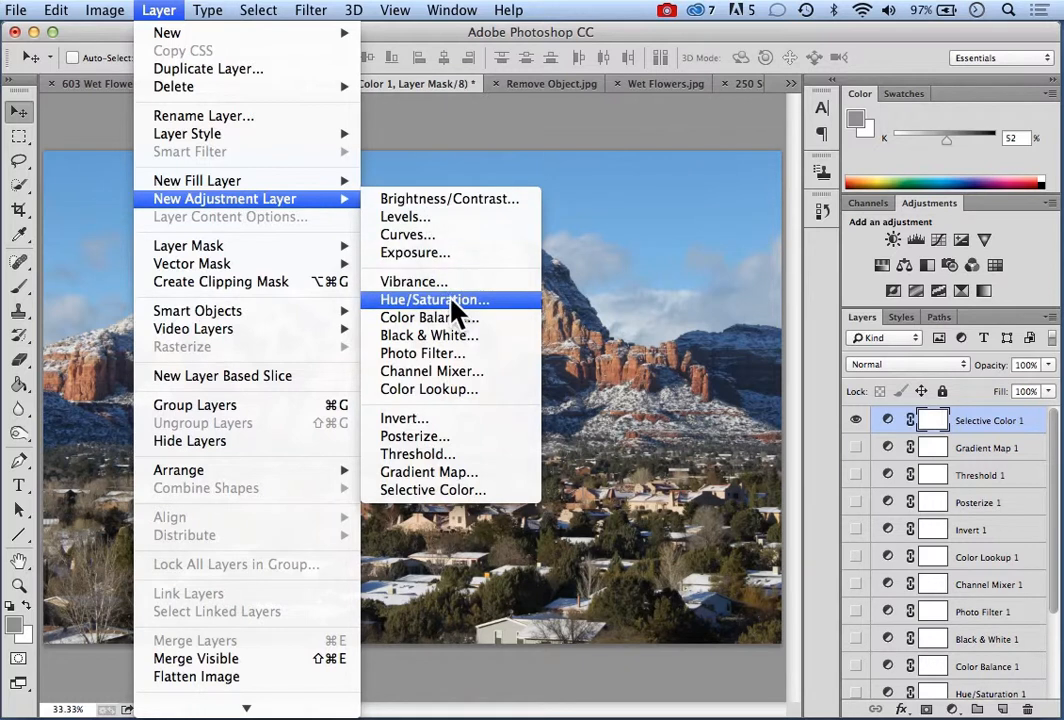
click(465, 156)
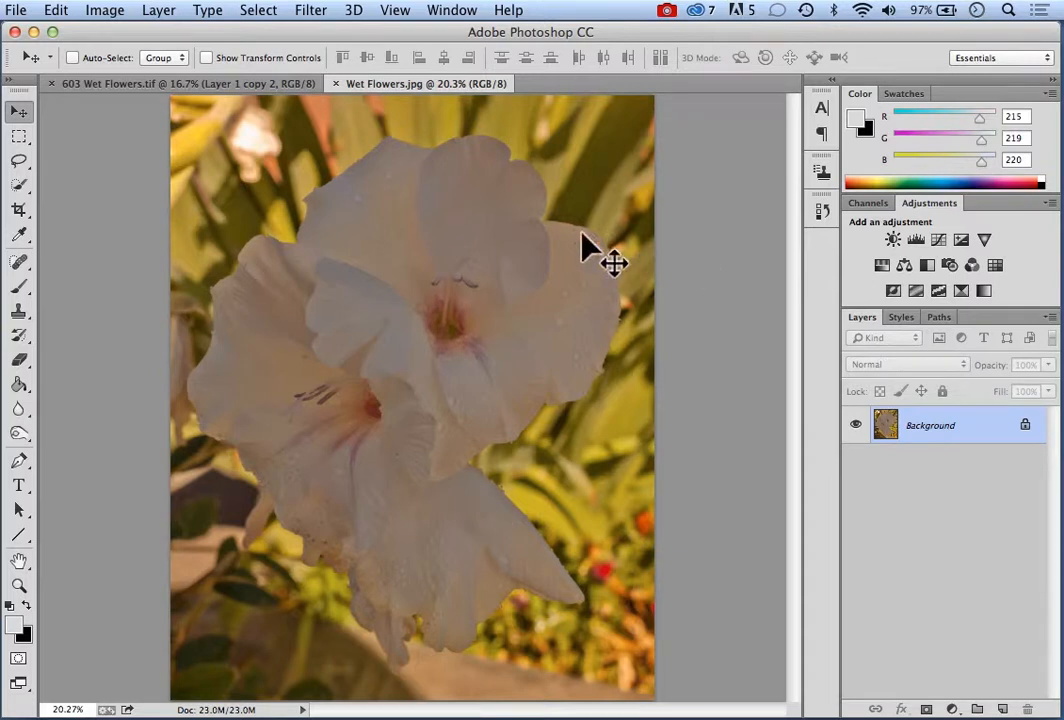
Select the white flowers in Wet Flowers.jpg along their outer petal edges with the Quick Selection tool
click(29, 192)
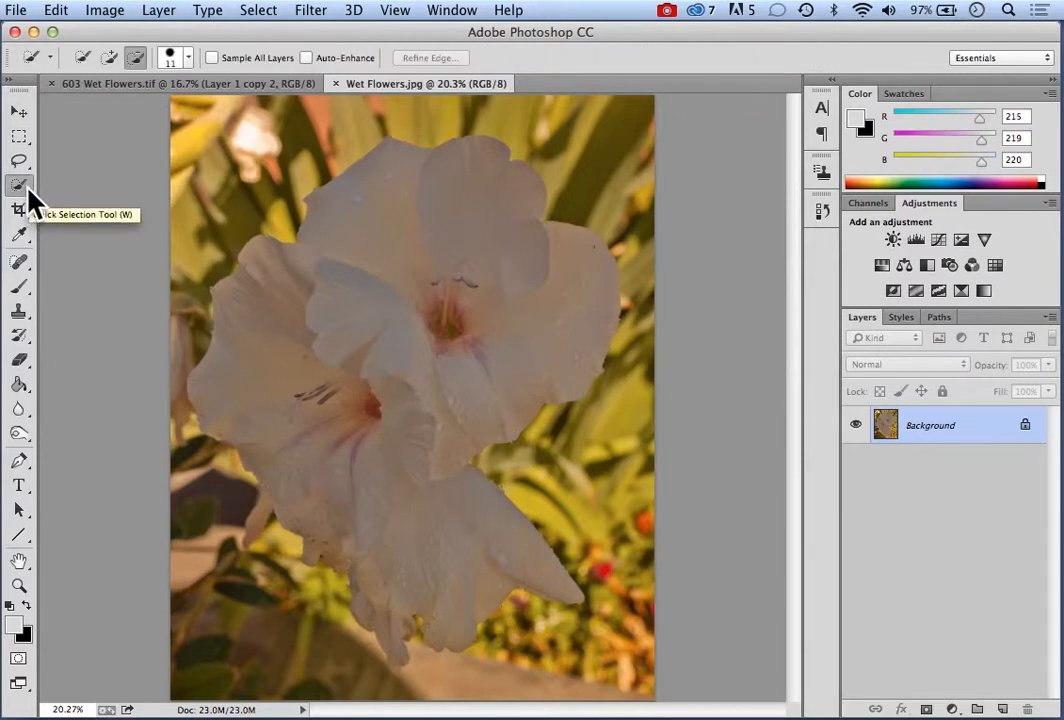
click(29, 193)
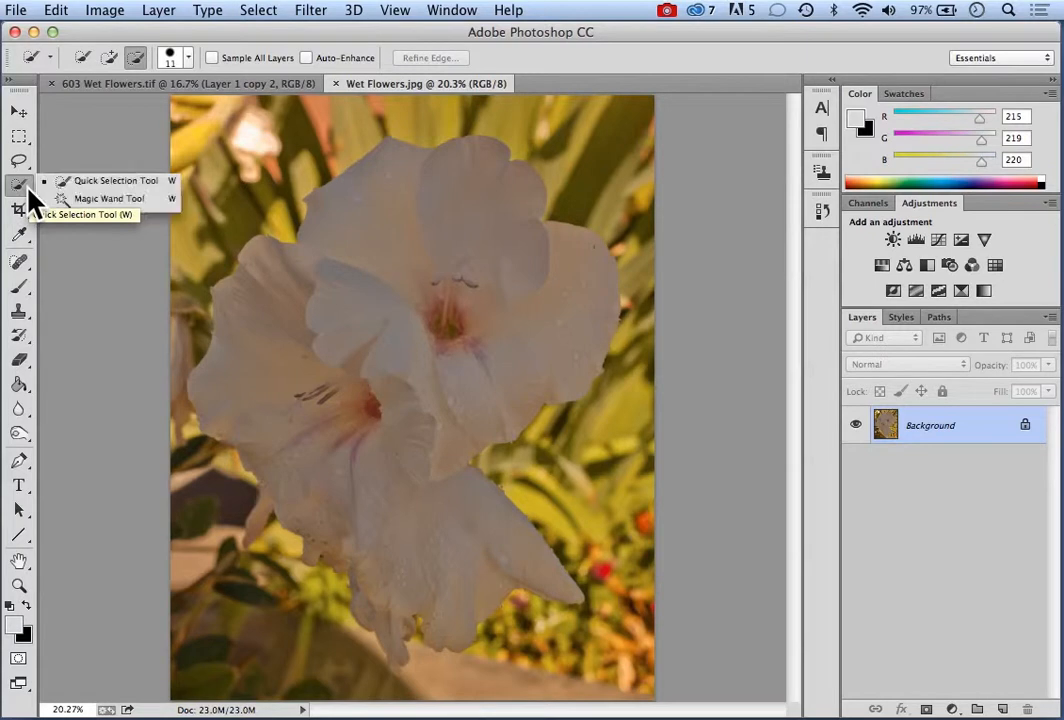
click(115, 182)
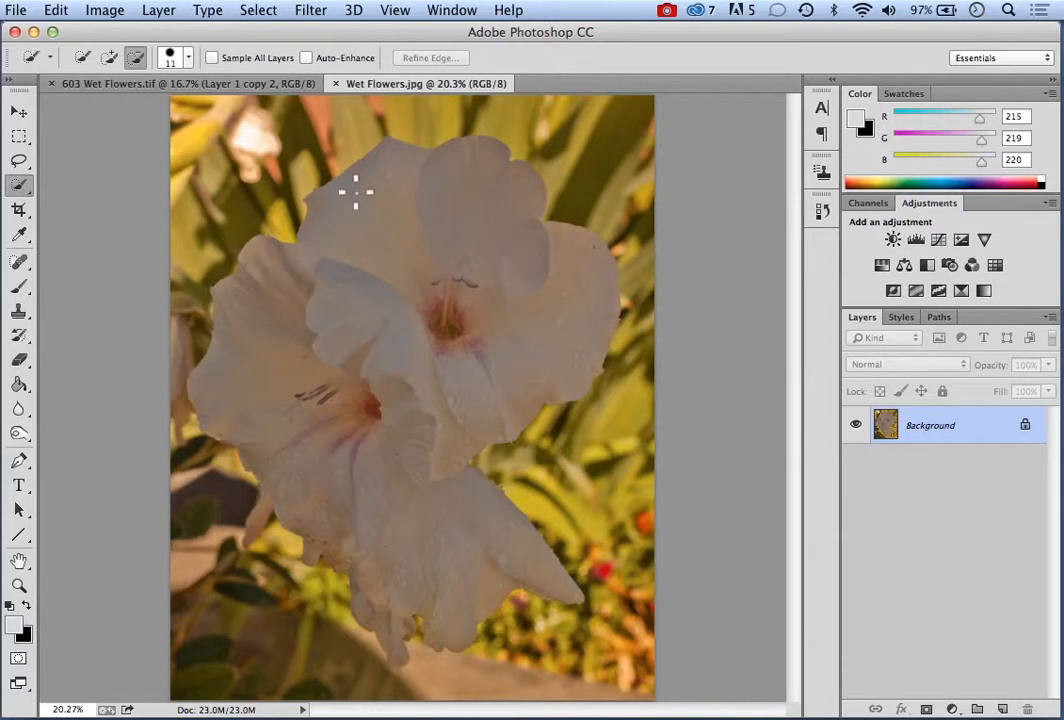
click(136, 57)
mouse_move(389, 150)
mouse_down()
mouse_move(432, 606)
mouse_move(444, 636)
mouse_move(476, 573)
mouse_up()
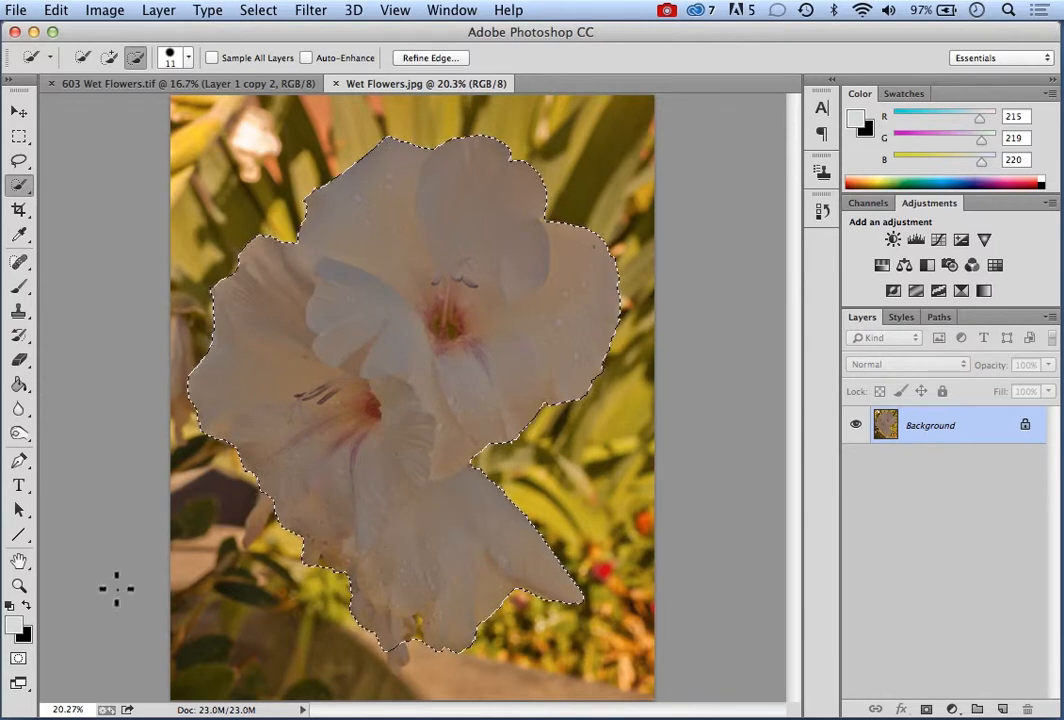
Add the missed petal tip at the bottom of the flowers to the selection with the Quick Selection tool
click(18, 588)
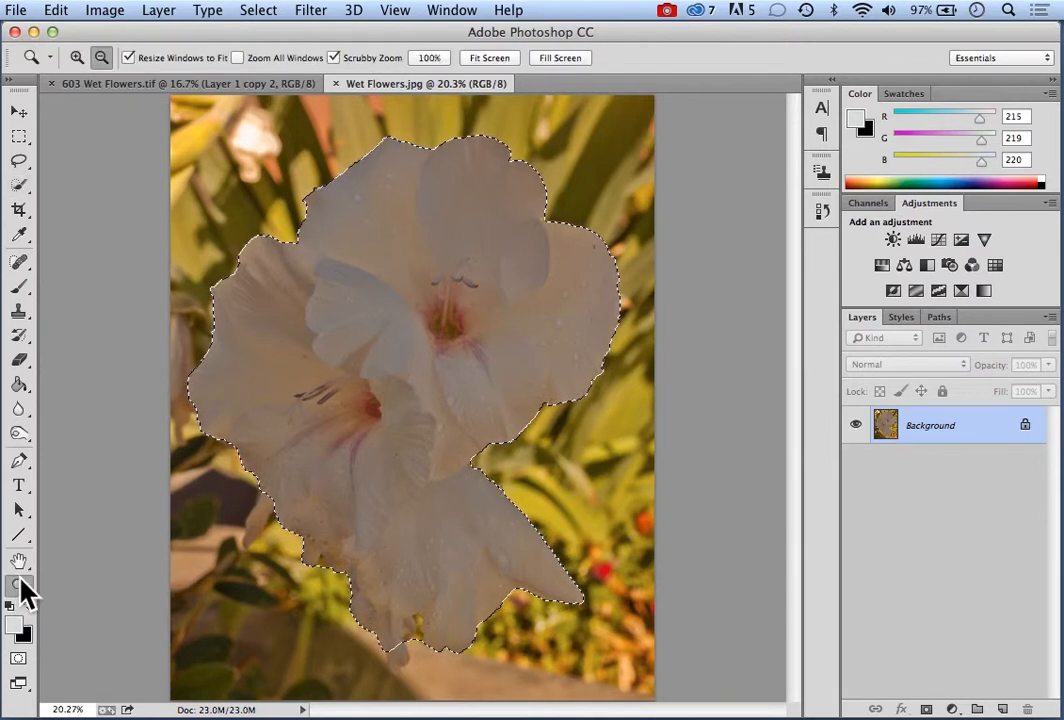
click(77, 57)
click(407, 640)
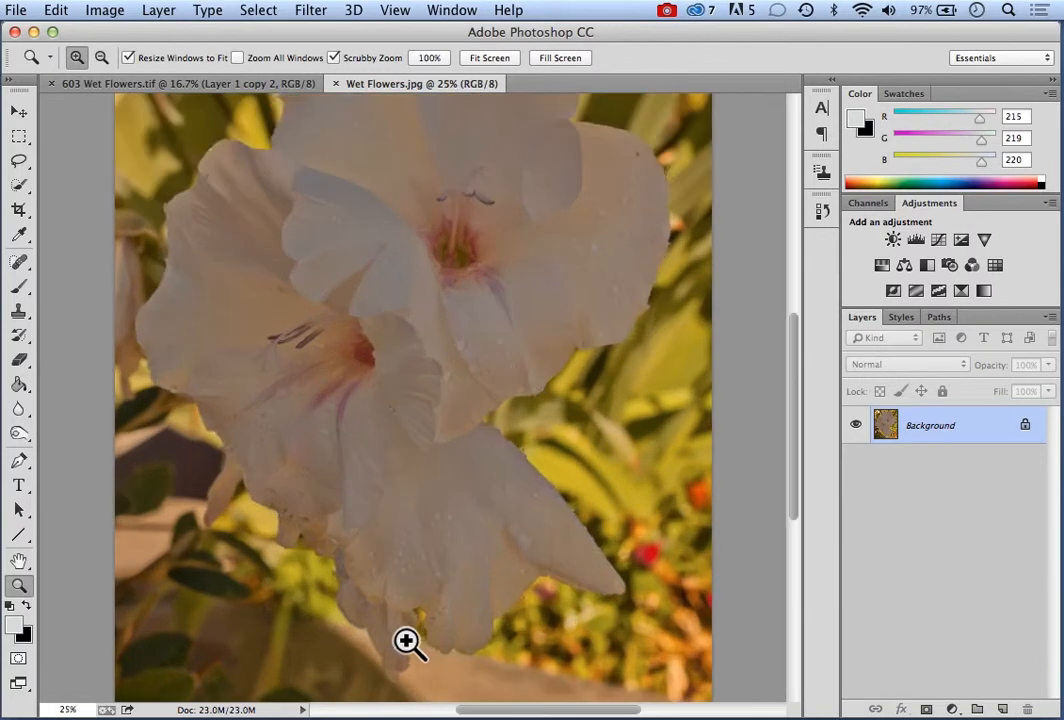
click(410, 636)
click(433, 624)
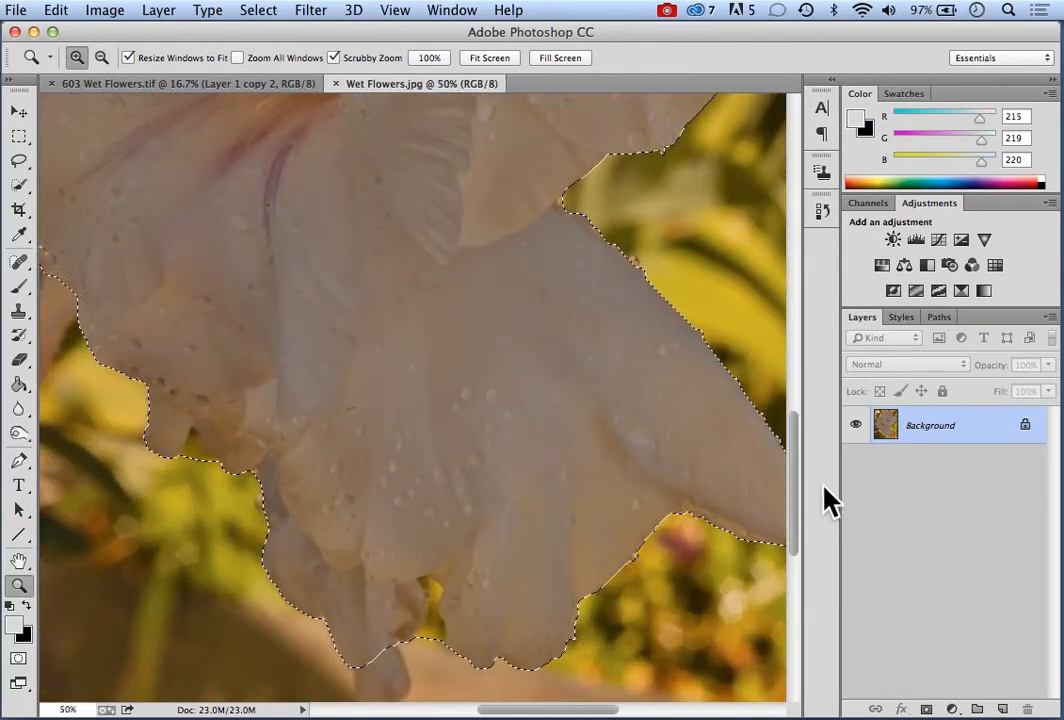
drag(798, 492, 796, 535)
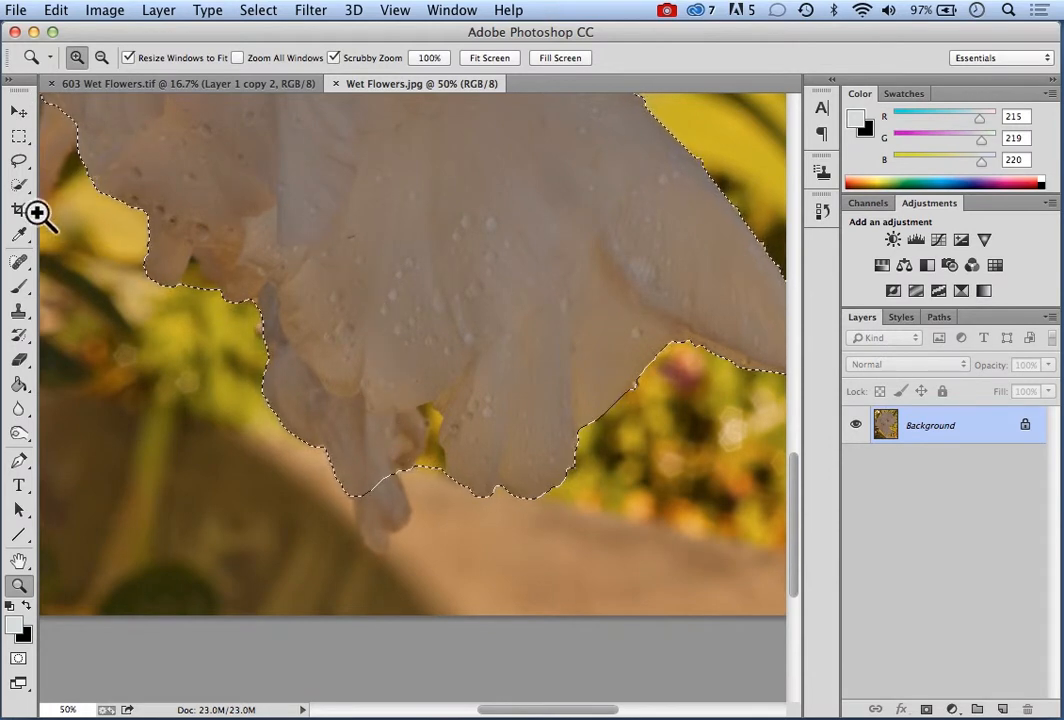
click(20, 186)
click(97, 182)
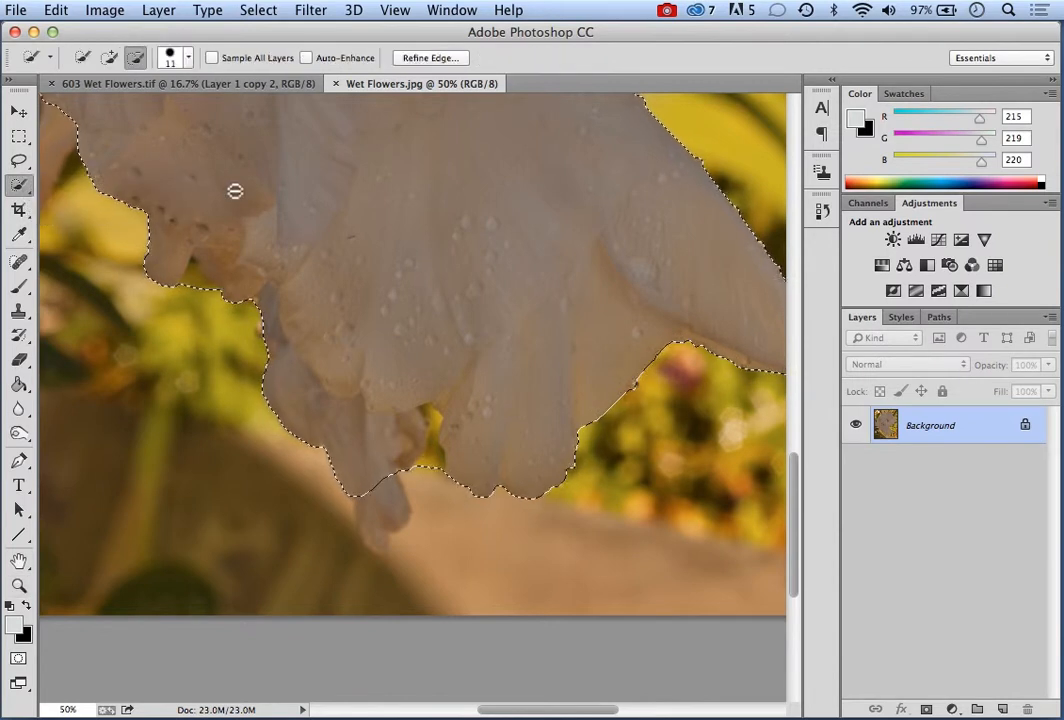
click(110, 60)
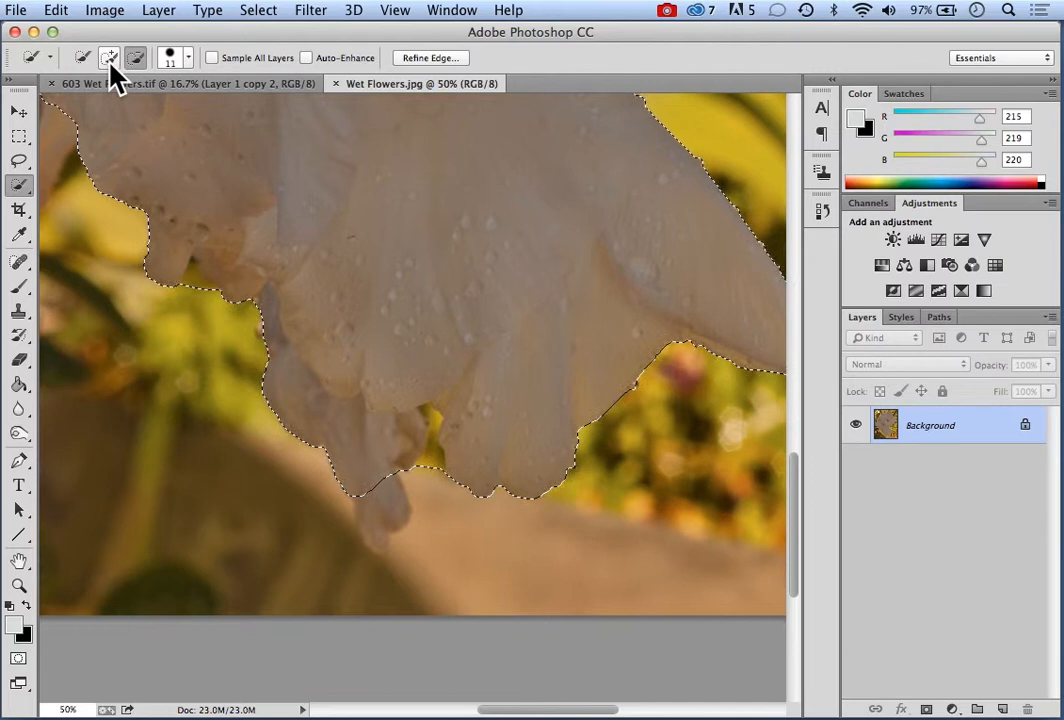
click(137, 60)
click(110, 60)
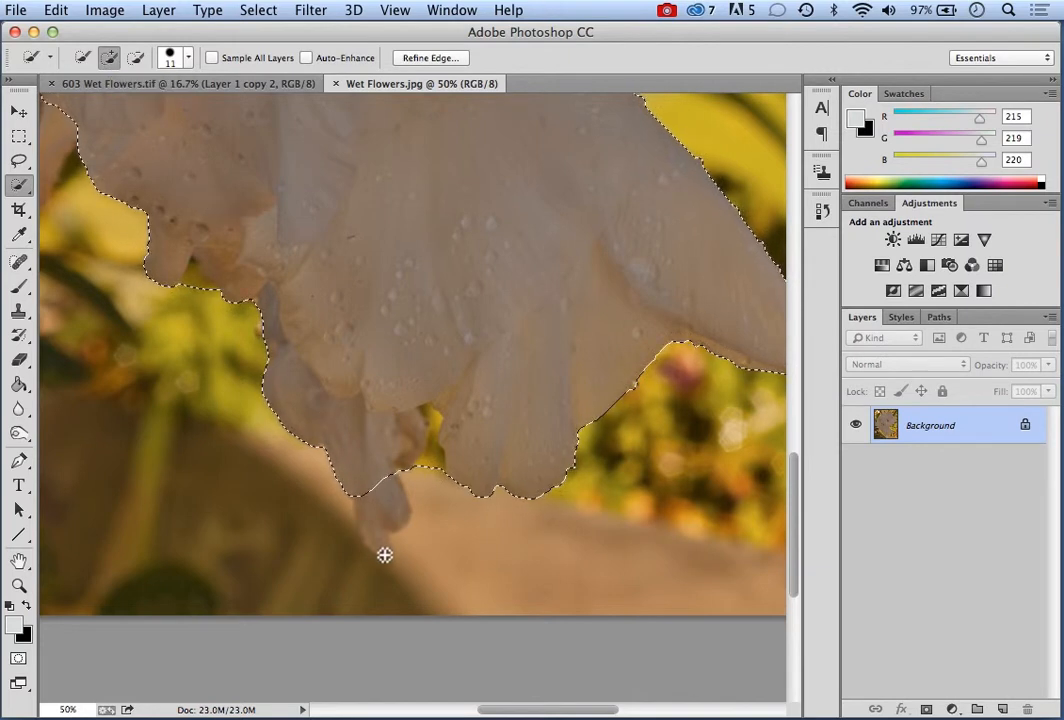
drag(385, 558, 366, 492)
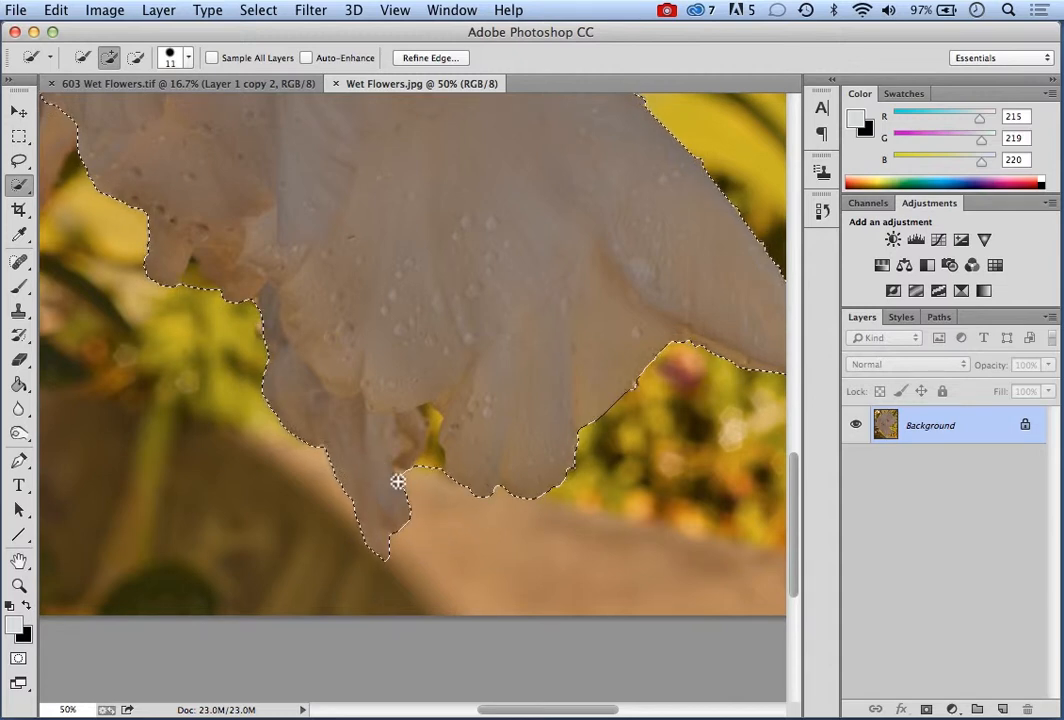
Subtract the yellow background gap between the lower petals from the flower selection
click(136, 57)
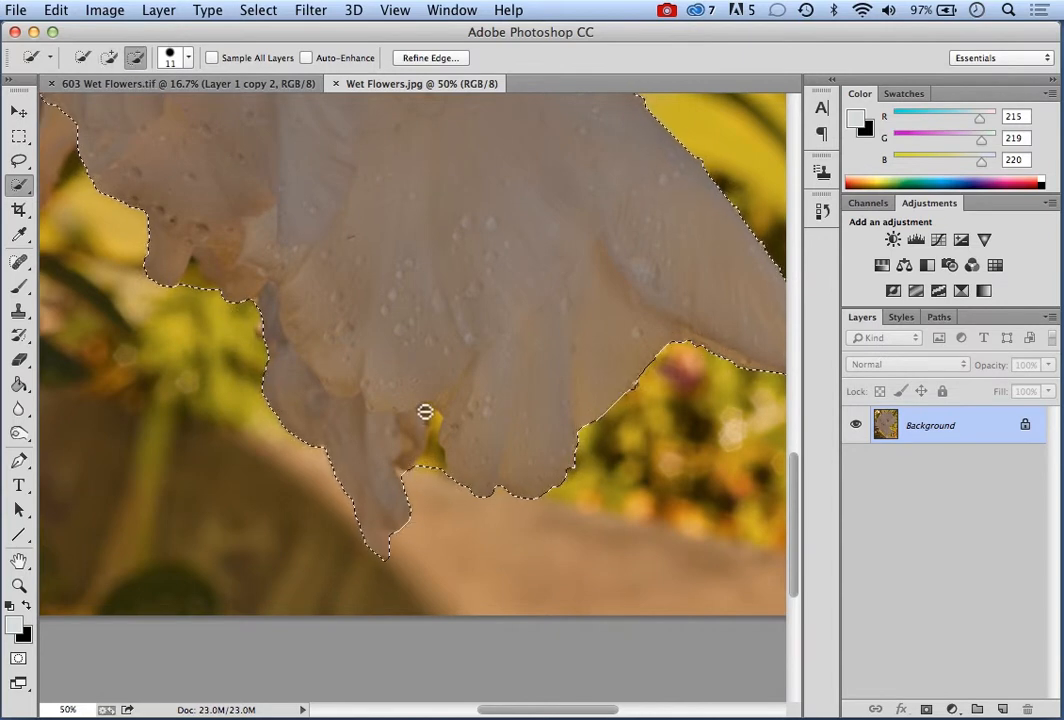
drag(426, 411, 425, 470)
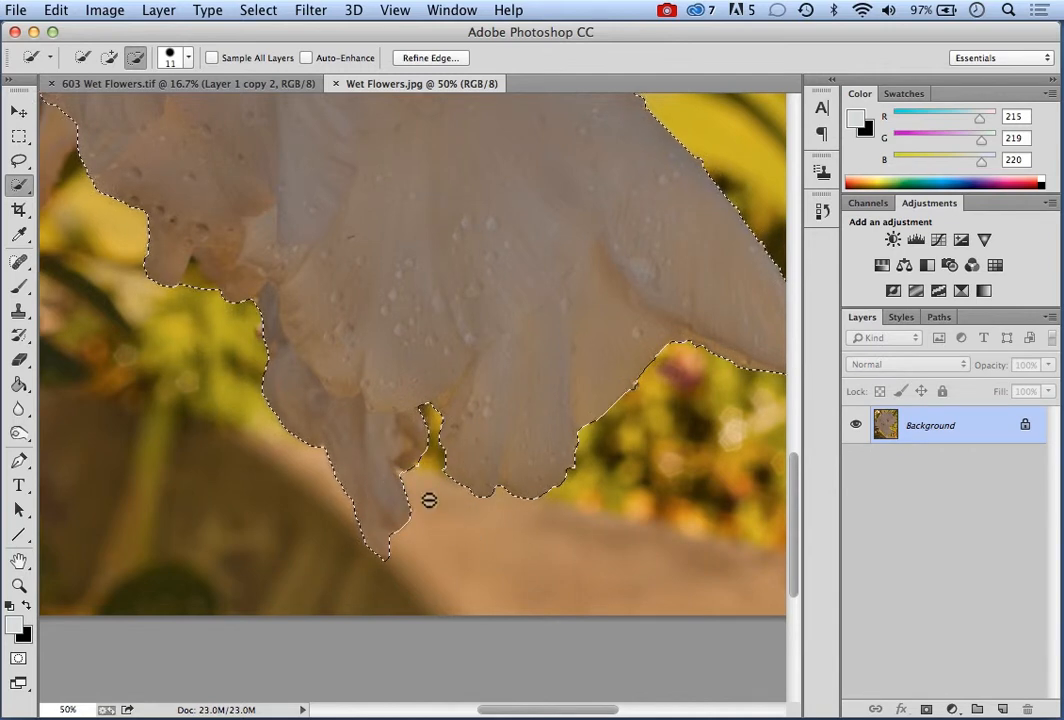
Subtract the leftover background slivers along the lower petal edges and in the small notch at the lower left from the flower selection
click(402, 474)
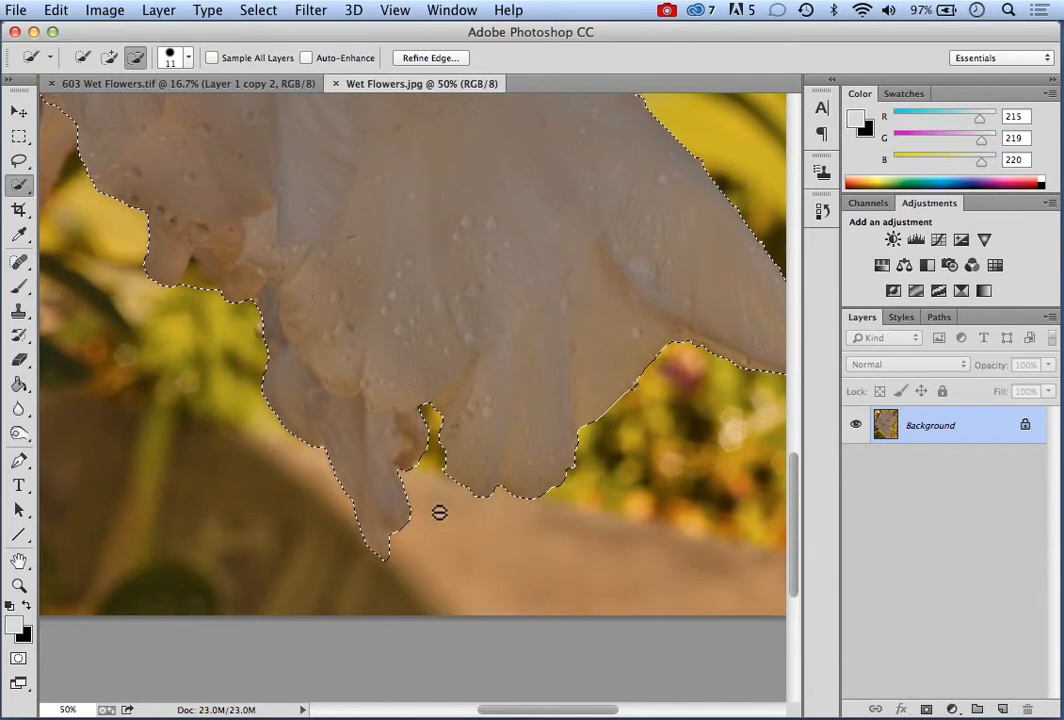
click(255, 303)
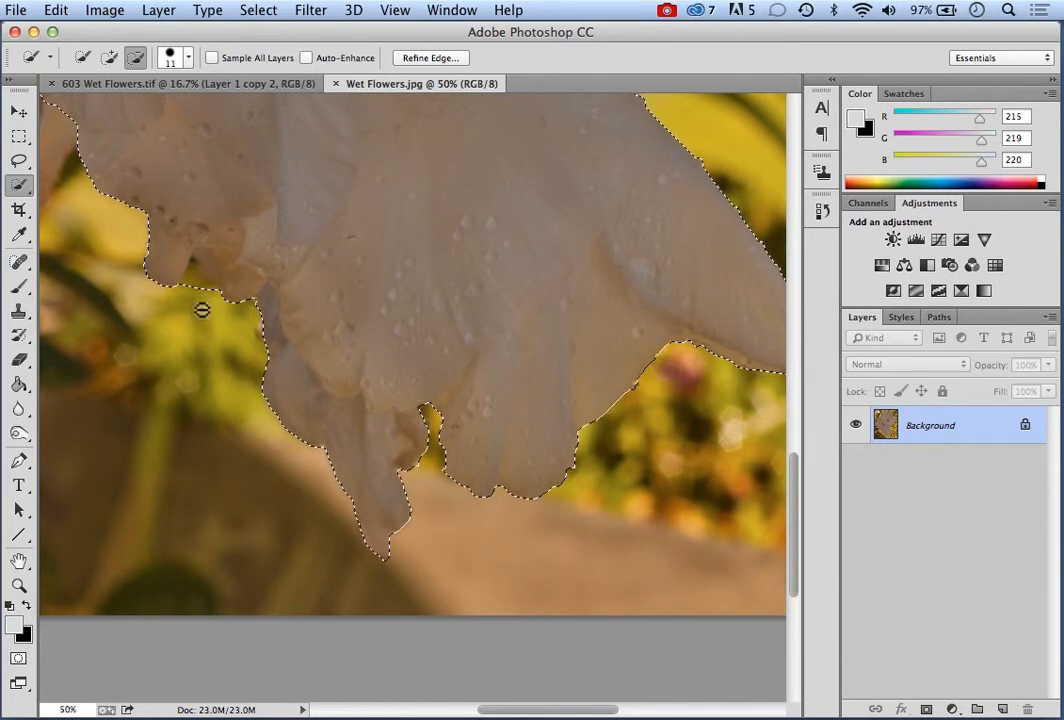
drag(193, 266, 192, 287)
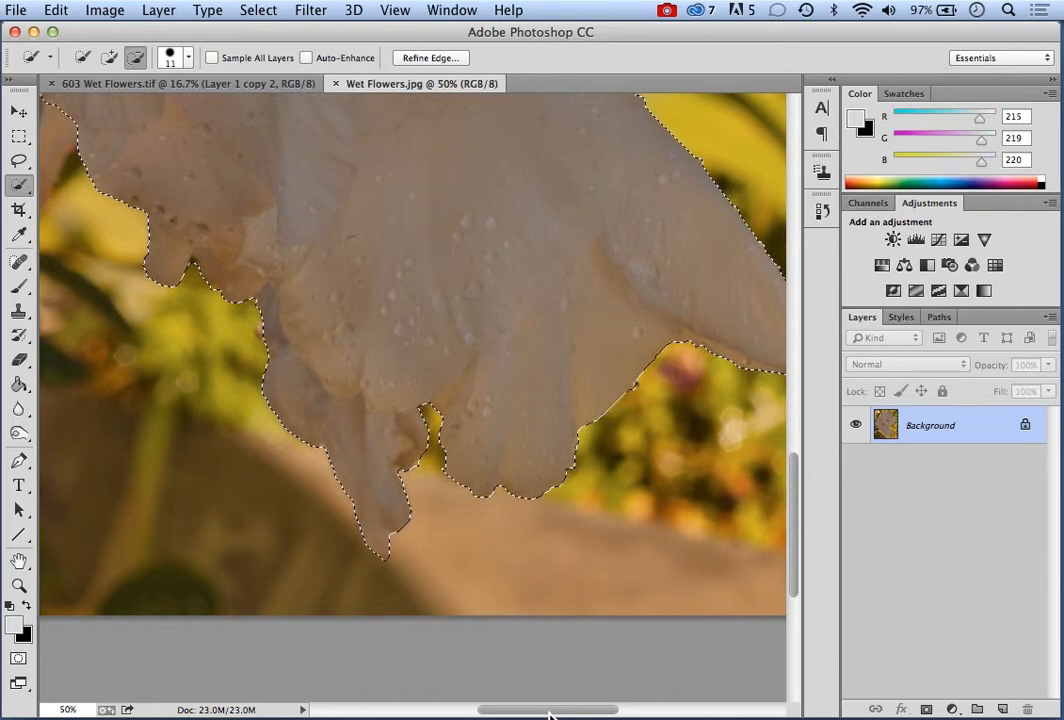
Add the drooping lower-left petal to the flower selection and subtract the yellow background gap beside it
drag(548, 712, 503, 709)
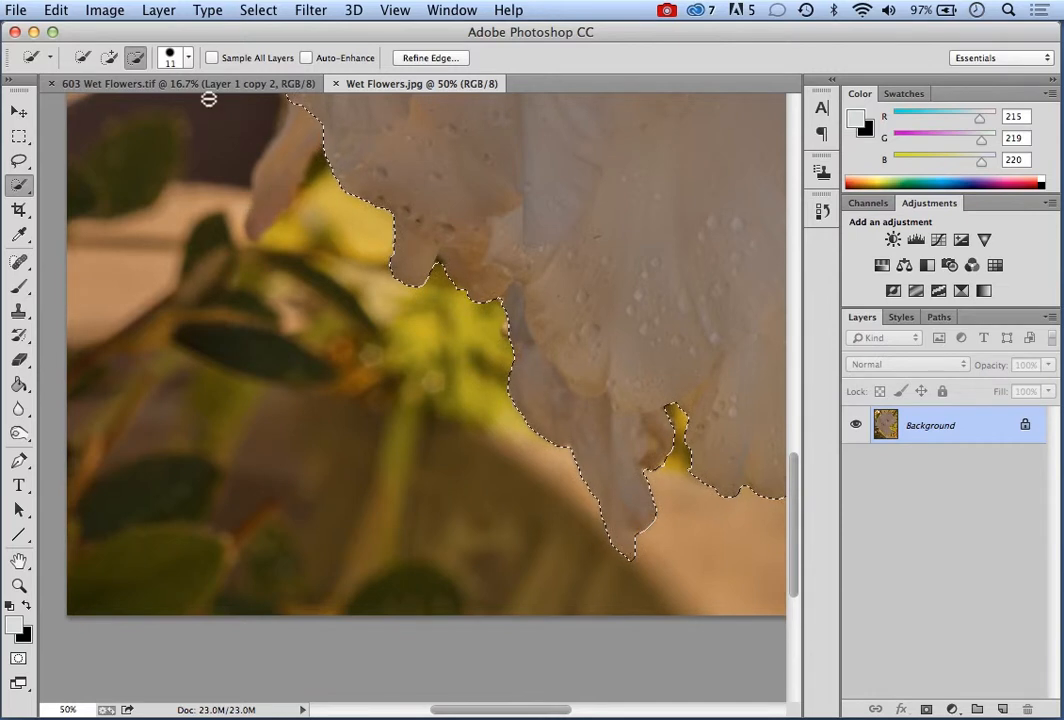
click(109, 57)
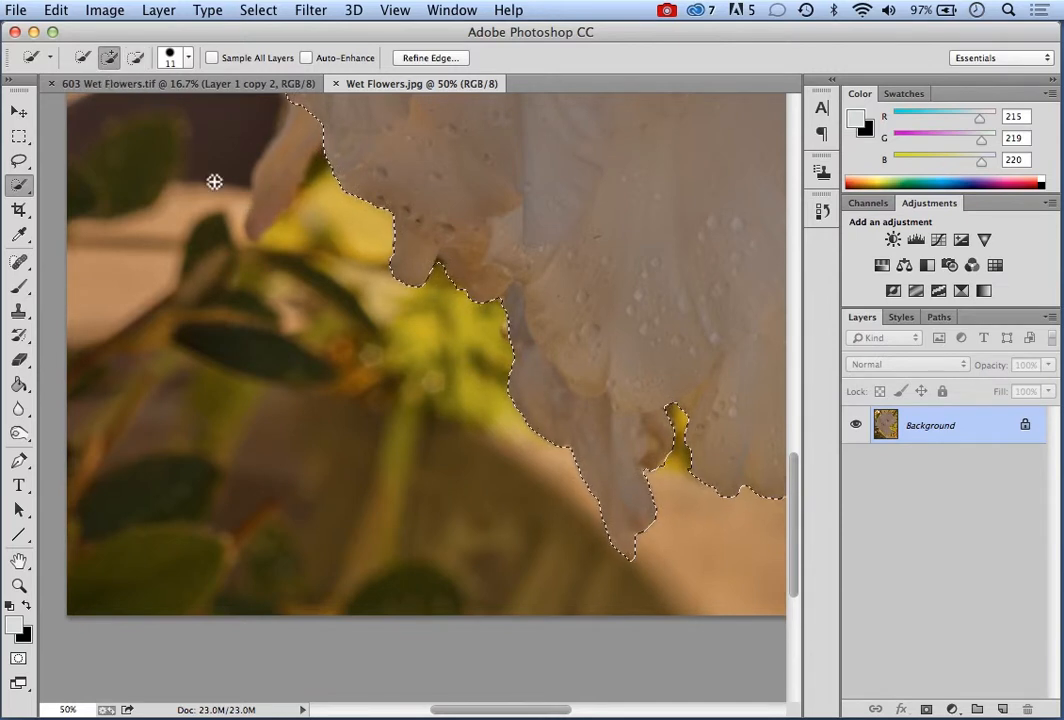
drag(265, 197, 296, 129)
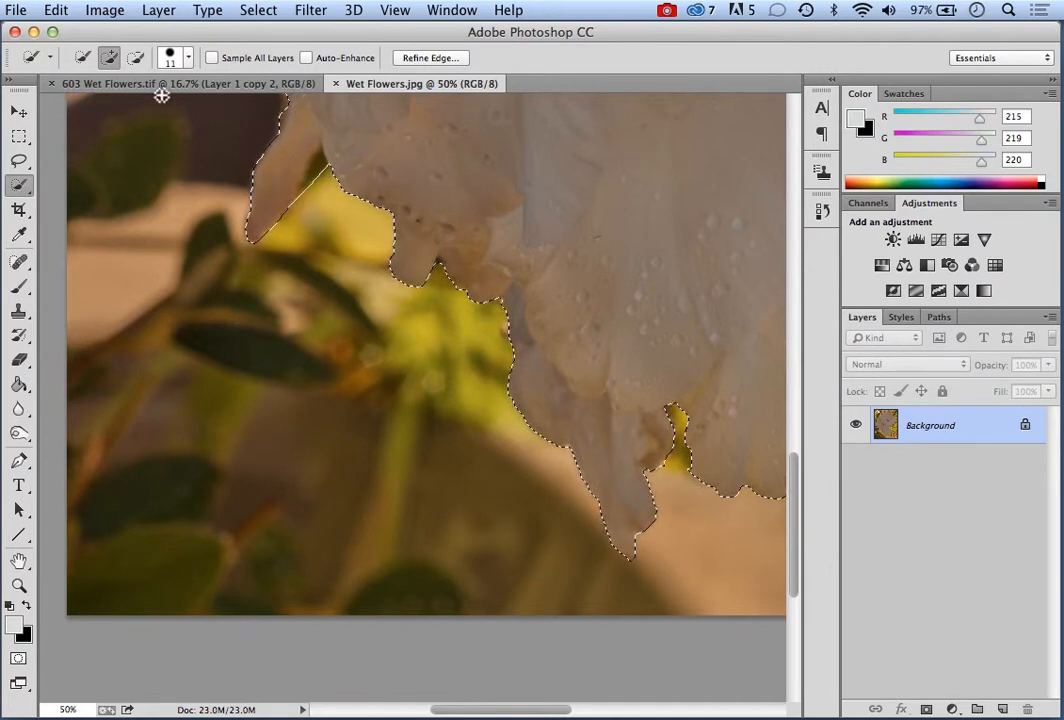
click(136, 57)
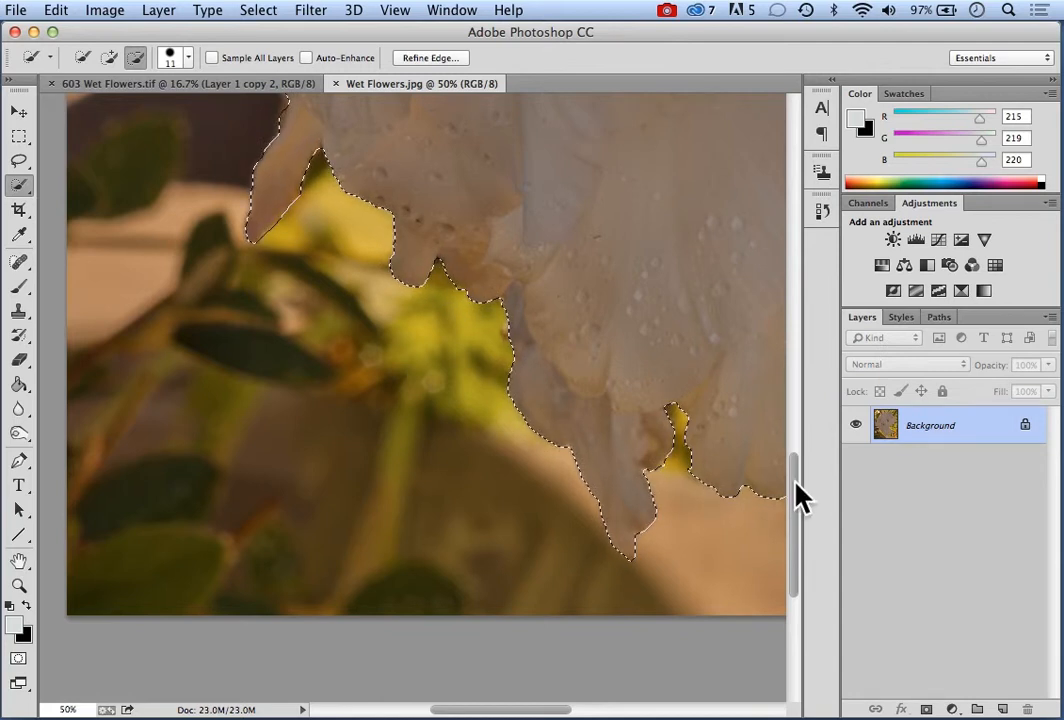
Subtract the yellow background sliver in the notch between the two upper-right petals from the flower selection
drag(795, 477, 800, 344)
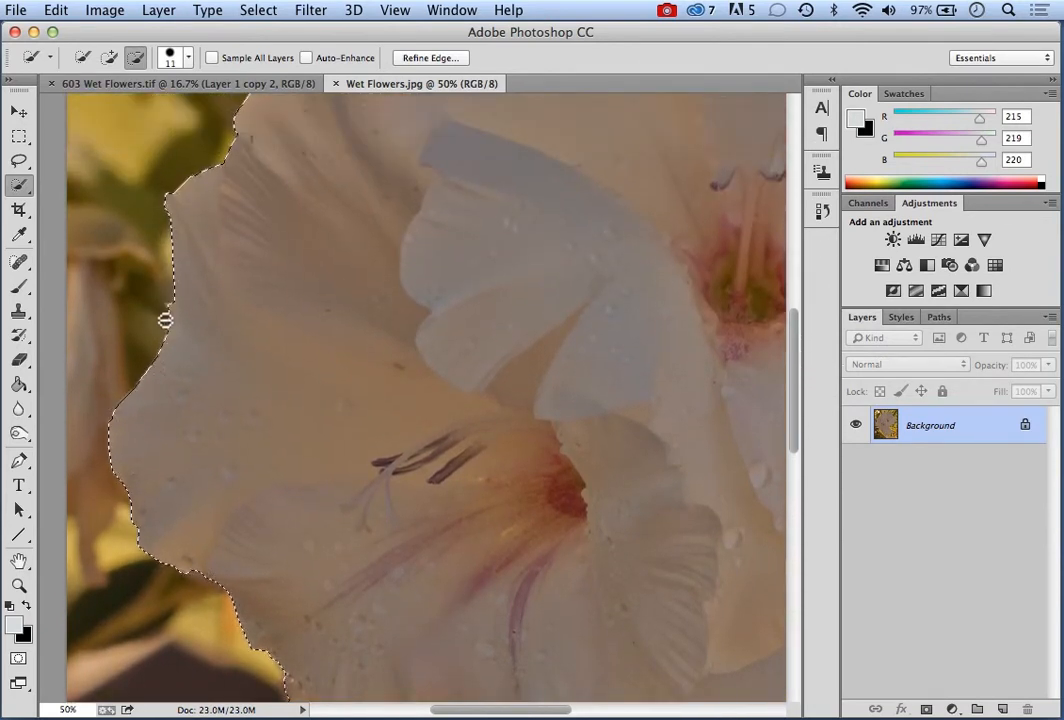
click(107, 60)
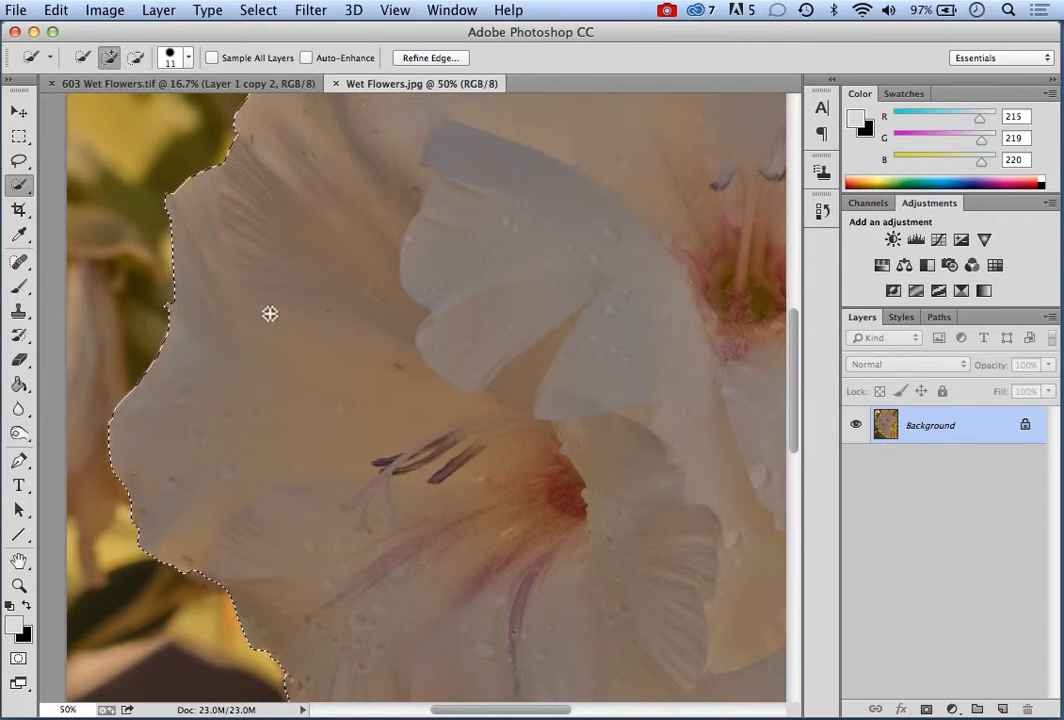
drag(800, 375, 793, 285)
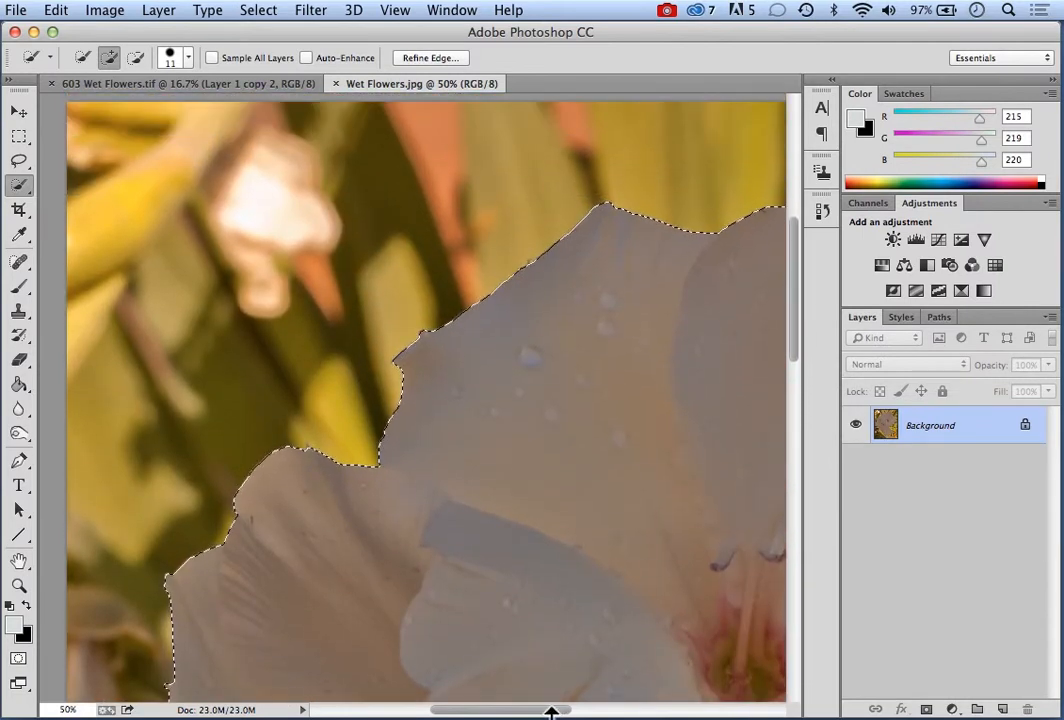
drag(549, 714, 656, 714)
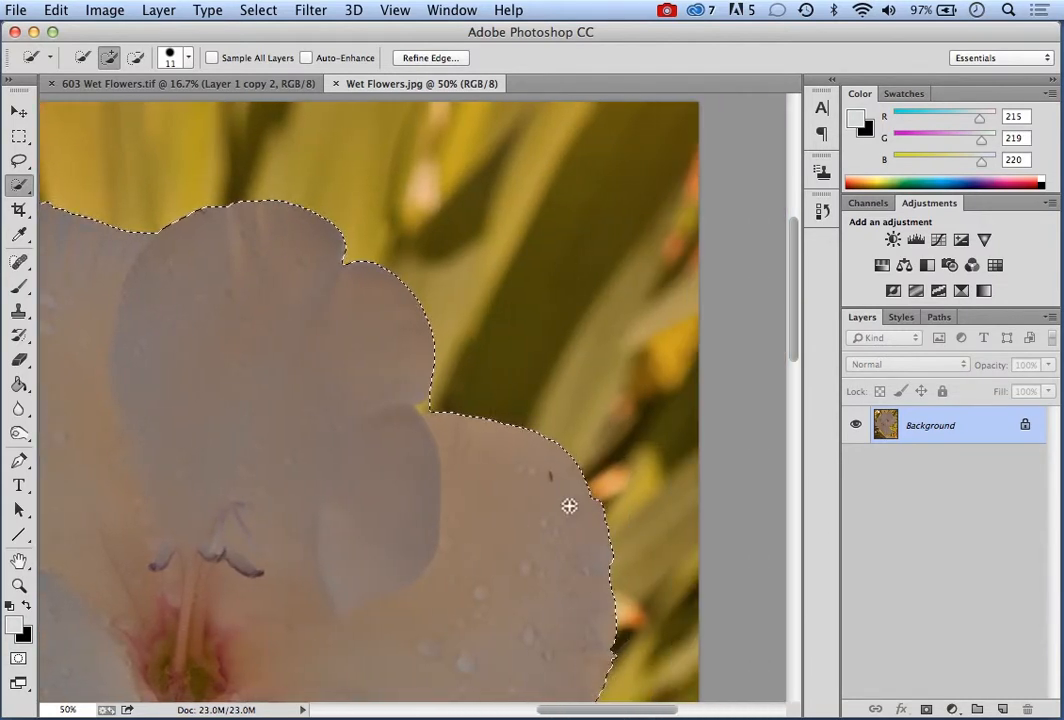
click(136, 57)
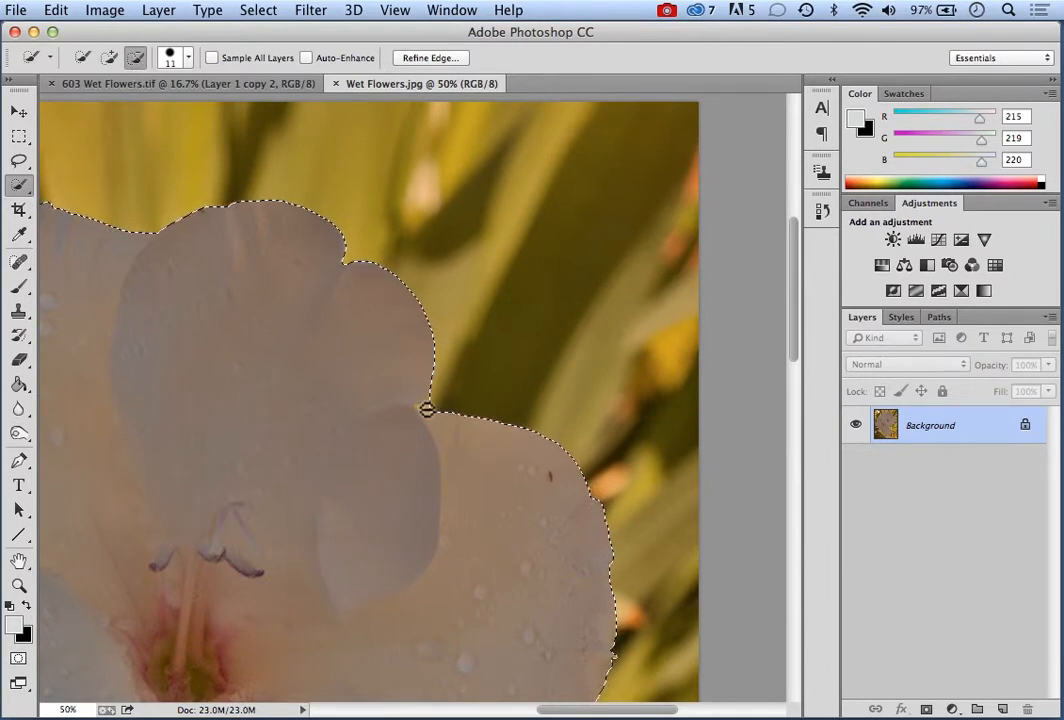
mouse_move(425, 408)
mouse_down()
mouse_move(473, 396)
mouse_move(474, 414)
mouse_up()
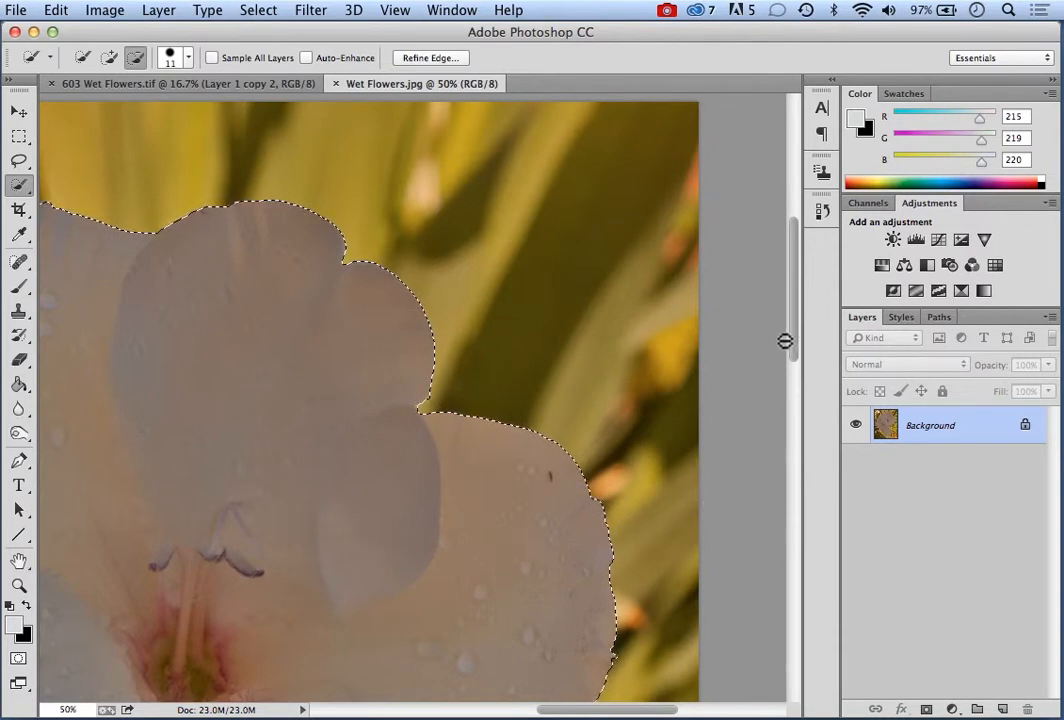
Copy the selected flowers onto a new layer and hide the Background layer
drag(798, 340, 791, 473)
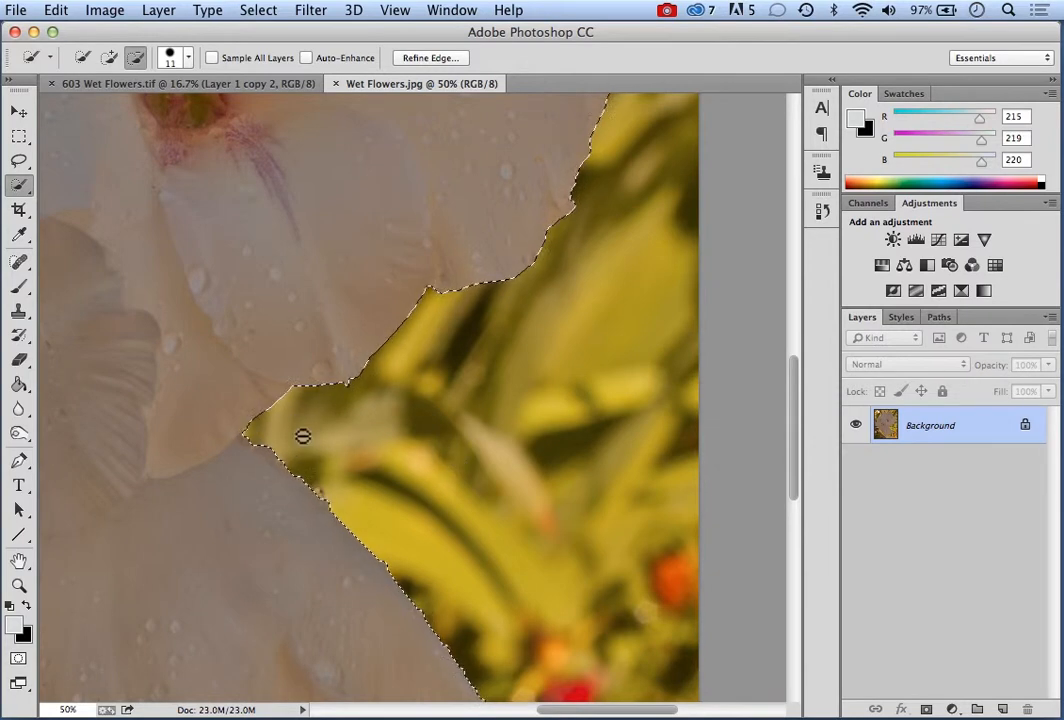
drag(796, 470, 798, 563)
scroll(792, 510, down, 2)
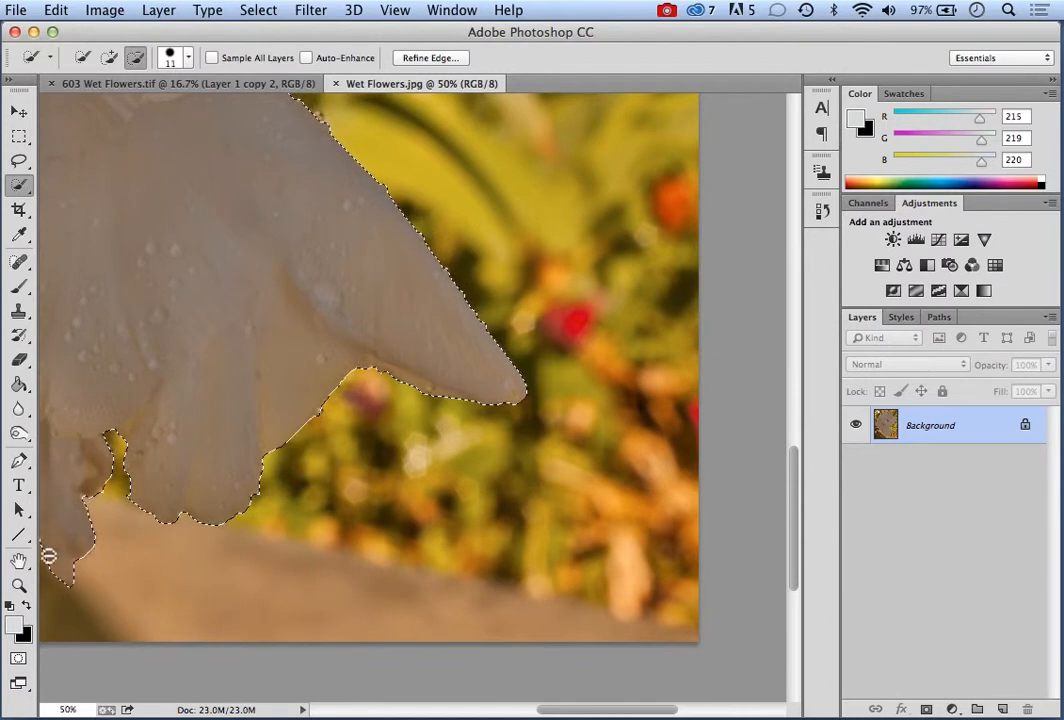
click(18, 585)
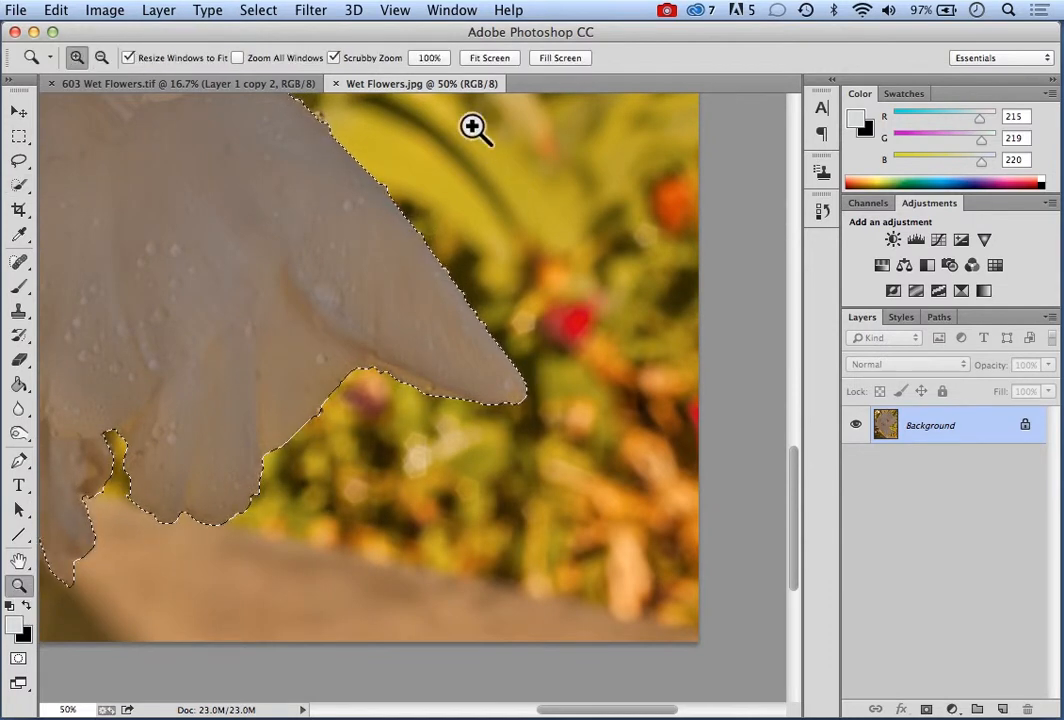
click(491, 57)
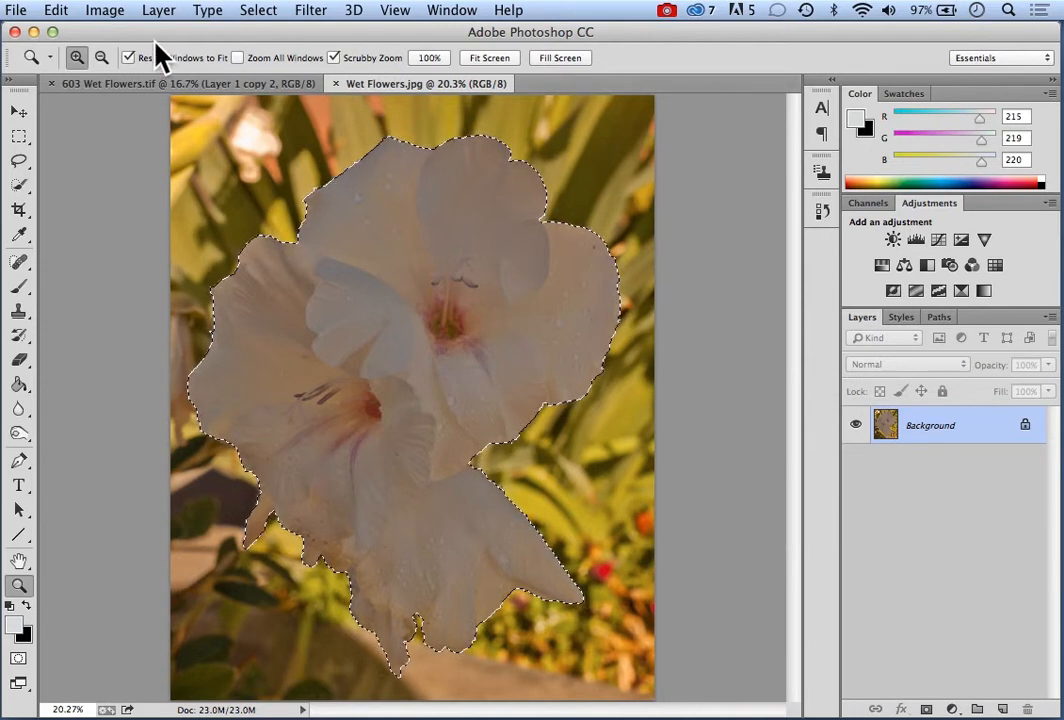
click(158, 12)
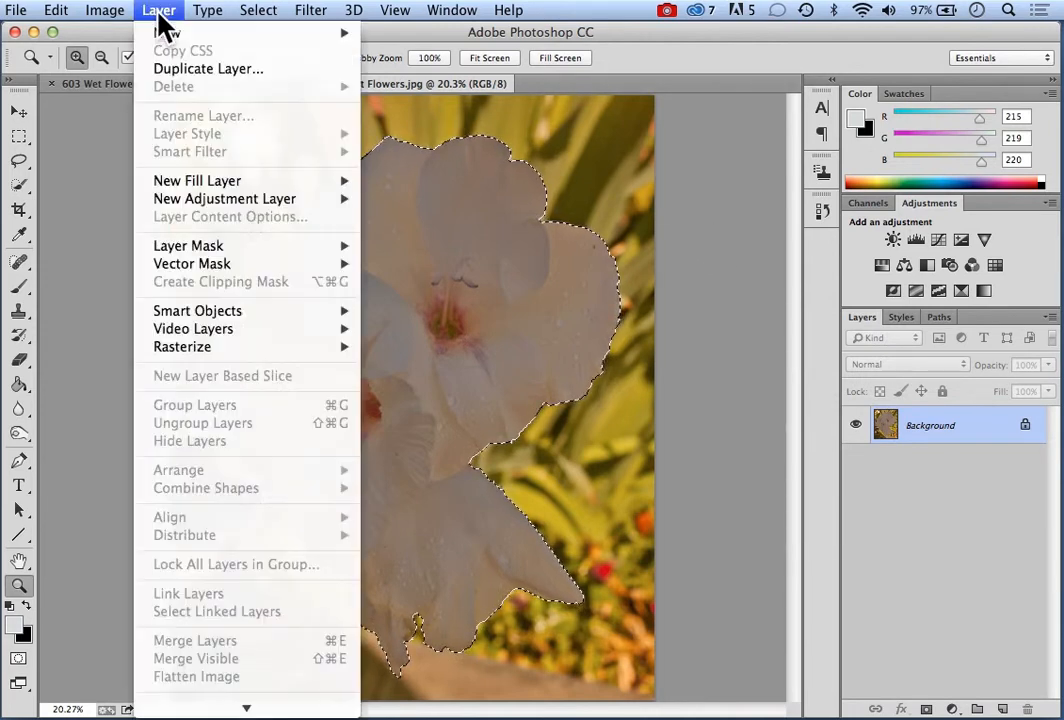
mouse_move(188, 37)
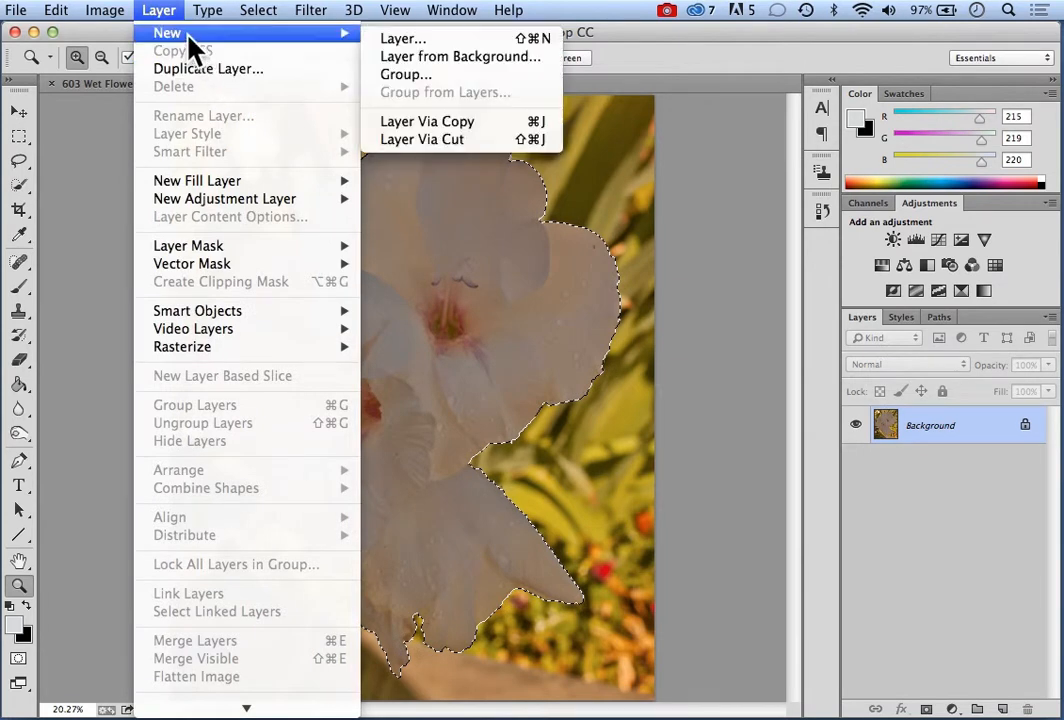
click(431, 122)
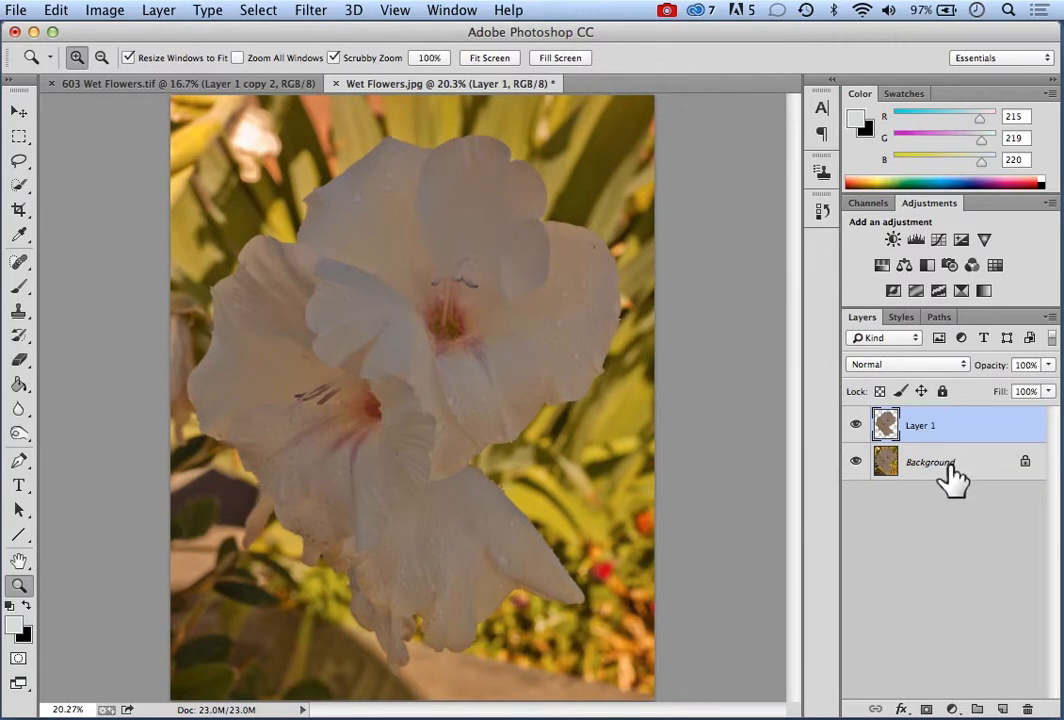
click(855, 462)
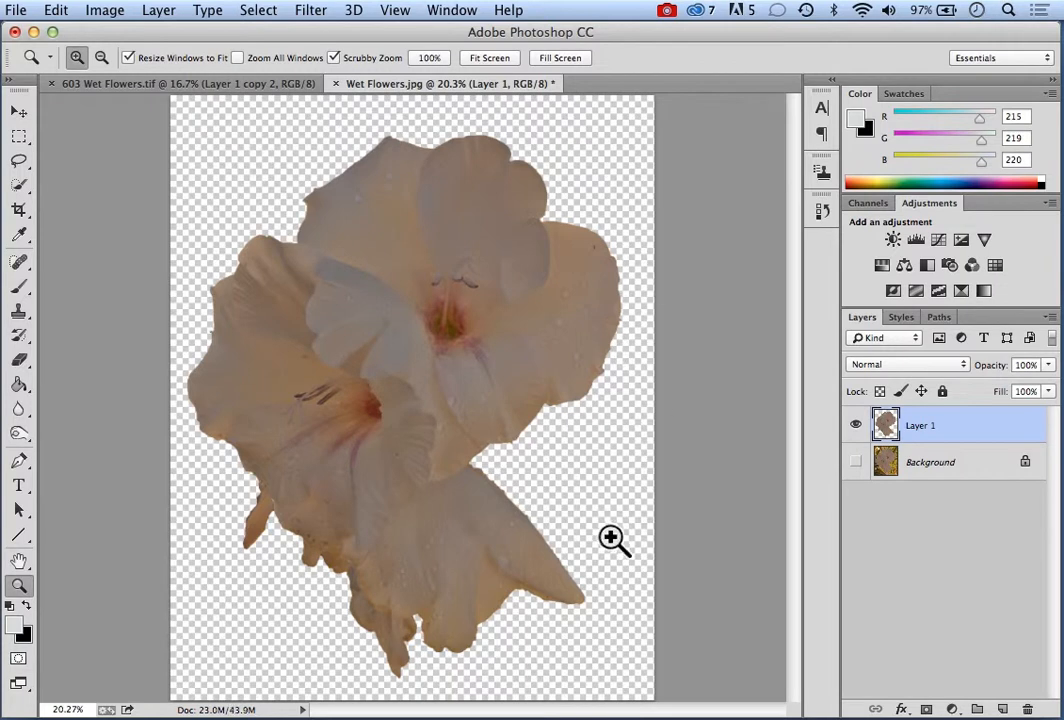
Add a Solid Color fill layer in black (000000) and move it beneath the flower cutout layer
click(951, 708)
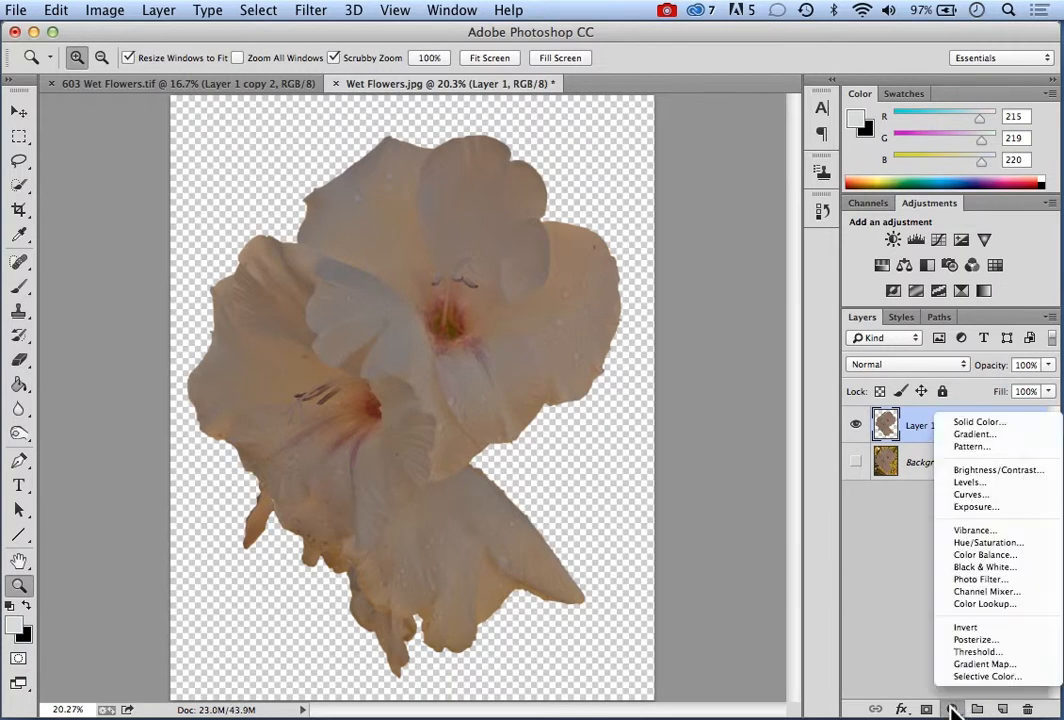
click(980, 424)
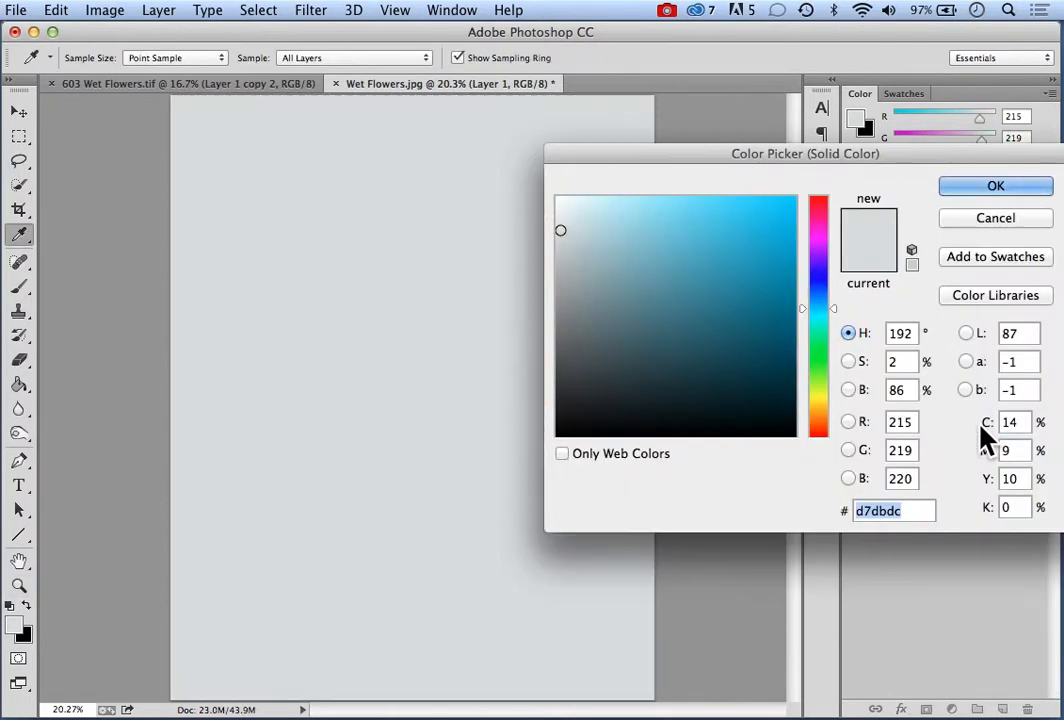
click(28, 636)
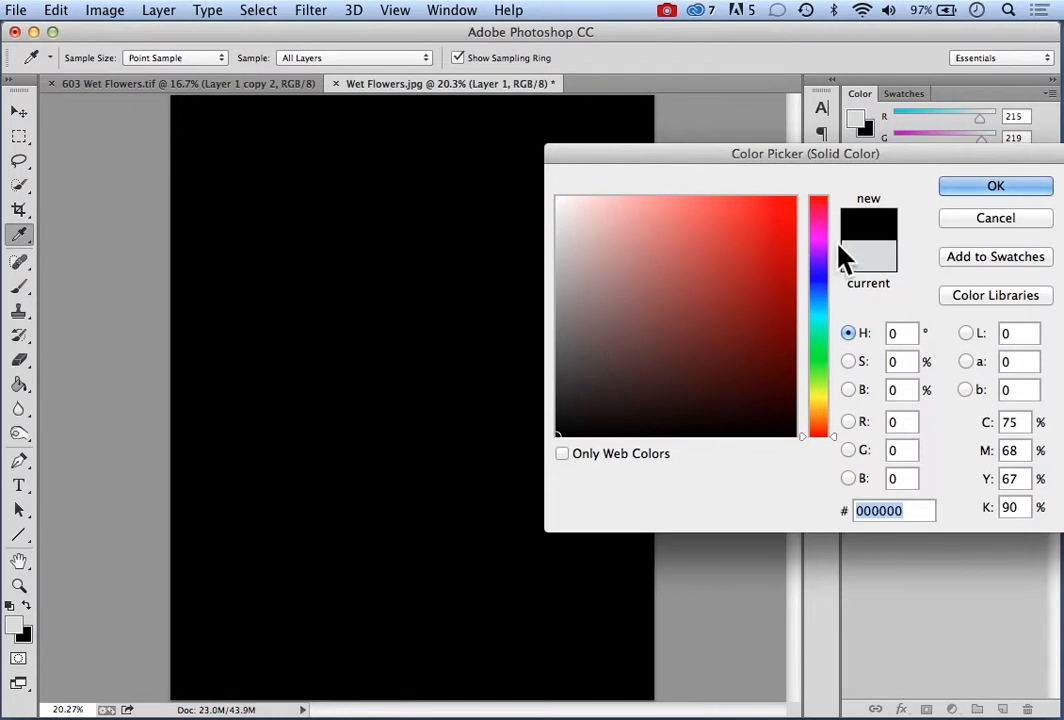
click(990, 190)
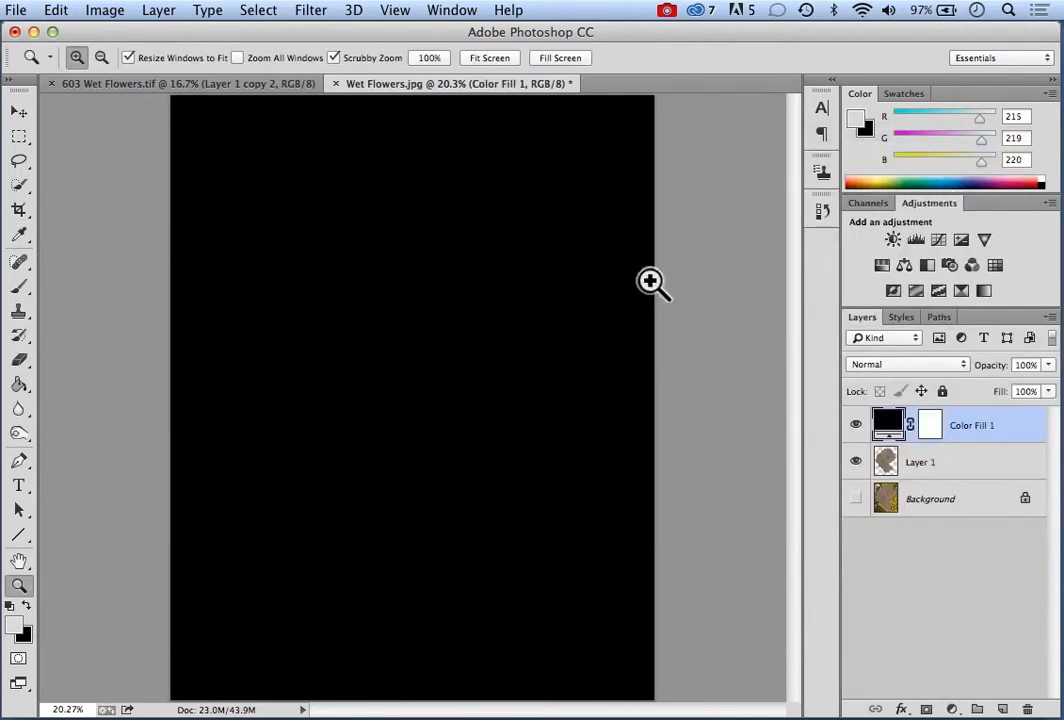
drag(1017, 437, 1010, 470)
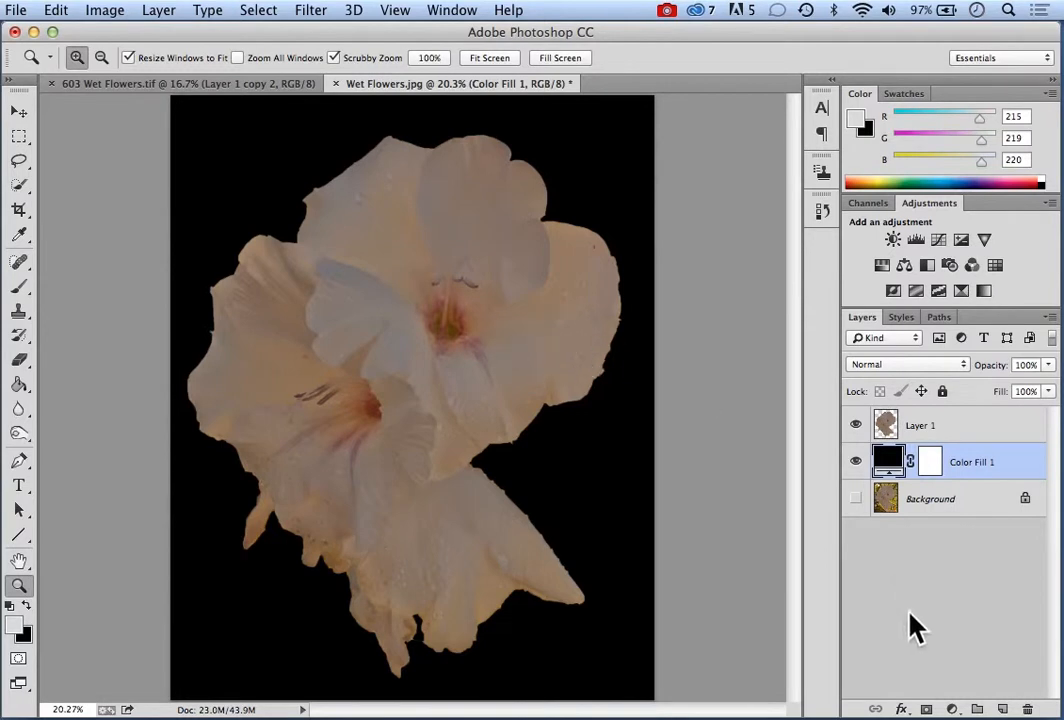
Add a Brightness/Contrast adjustment layer with contrast 34 and move it above the flower cutout layer
click(952, 709)
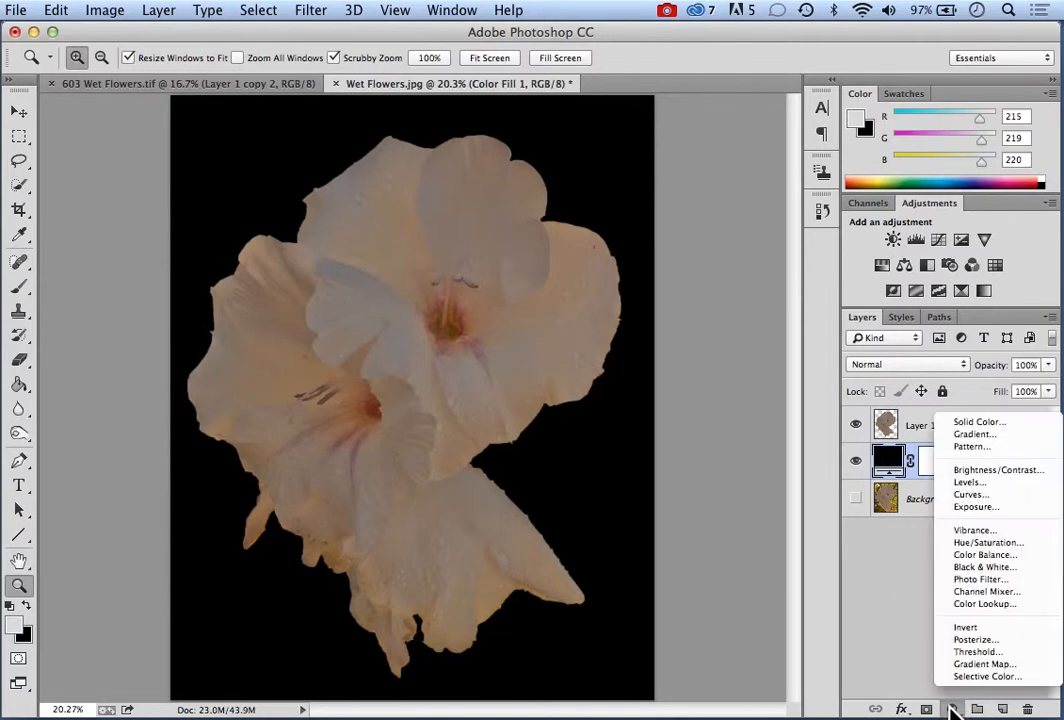
click(984, 472)
drag(250, 150, 777, 288)
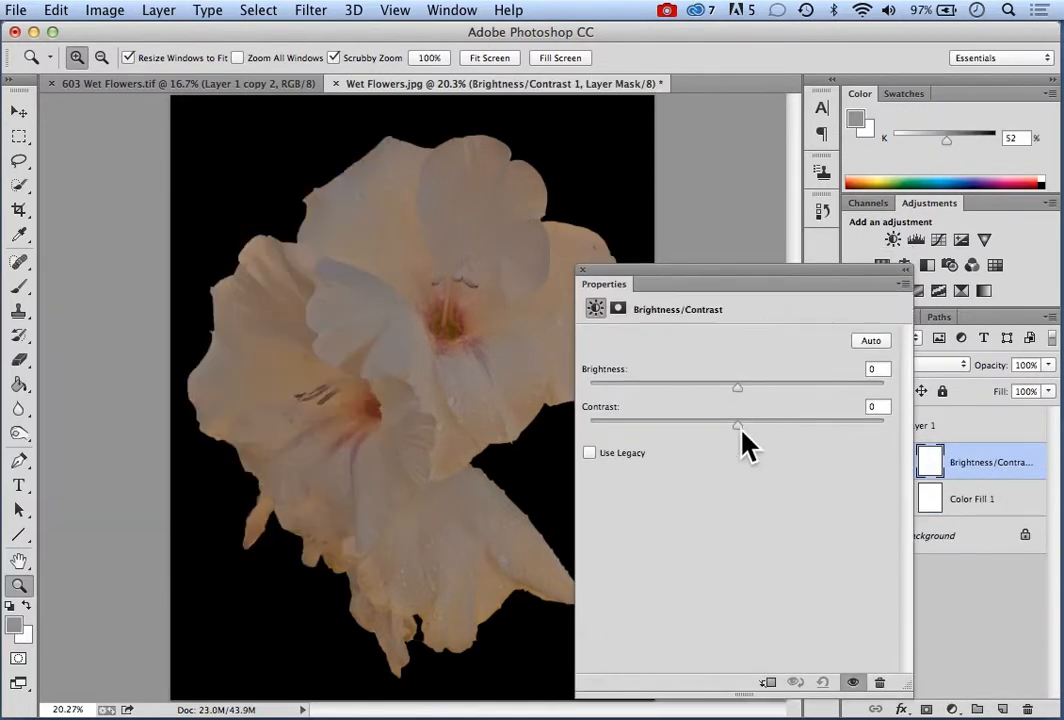
drag(741, 427, 788, 432)
drag(666, 281, 315, 232)
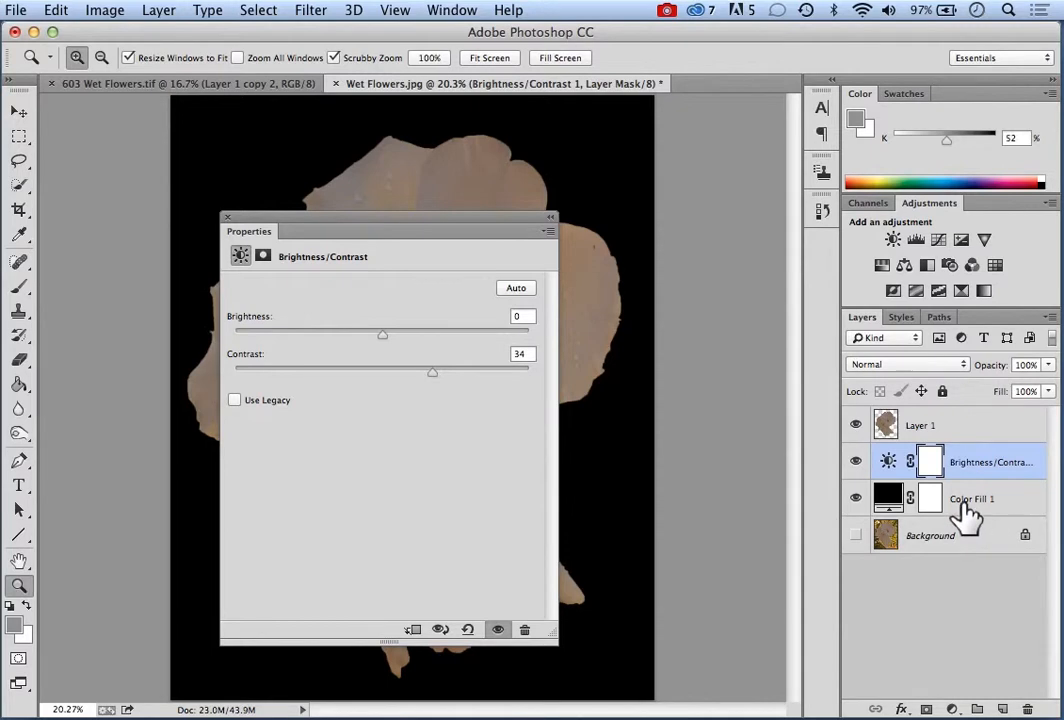
drag(988, 481, 1022, 423)
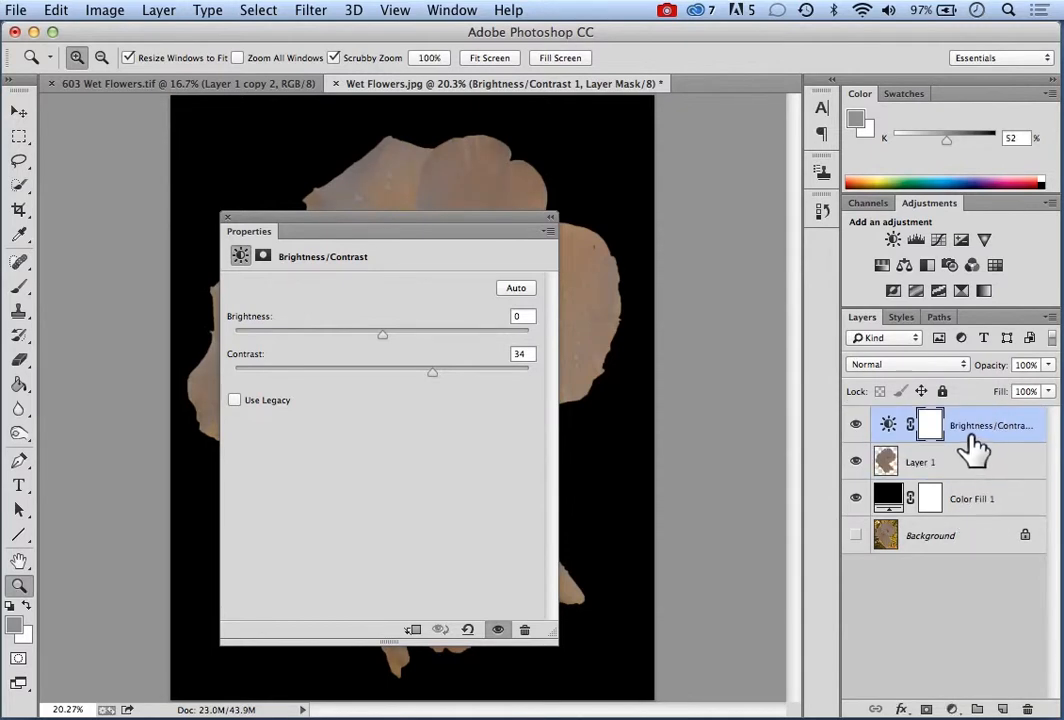
Set the Brightness/Contrast layer to brightness 35 and contrast 75, with its settings moved clear of most of the flowers
drag(416, 230, 651, 240)
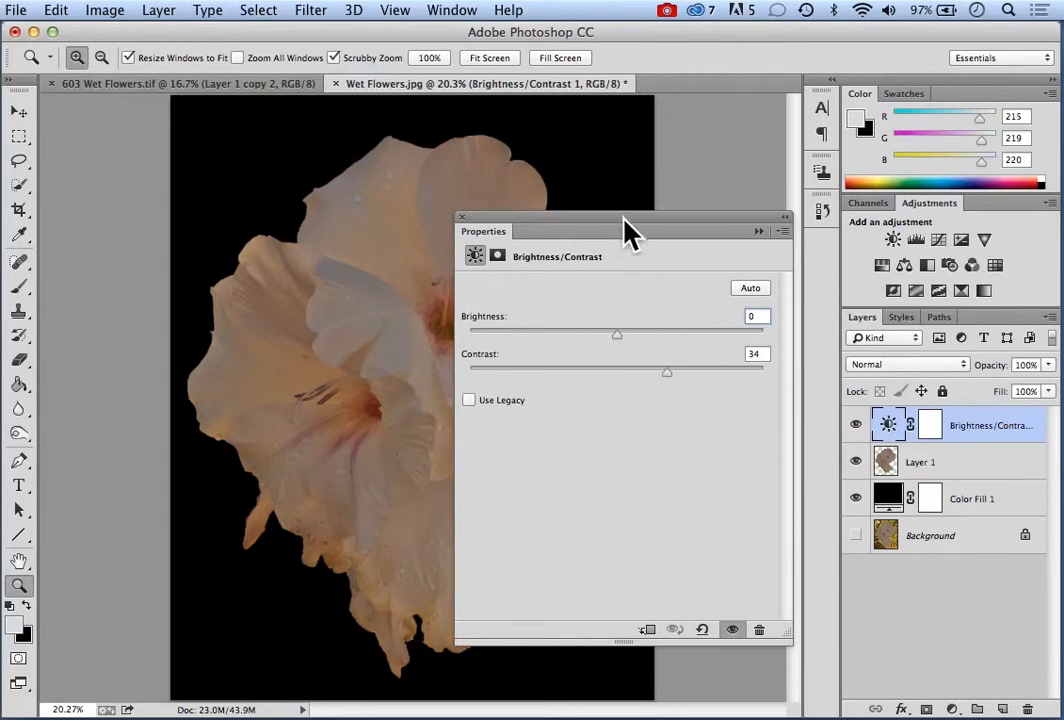
drag(788, 638, 713, 472)
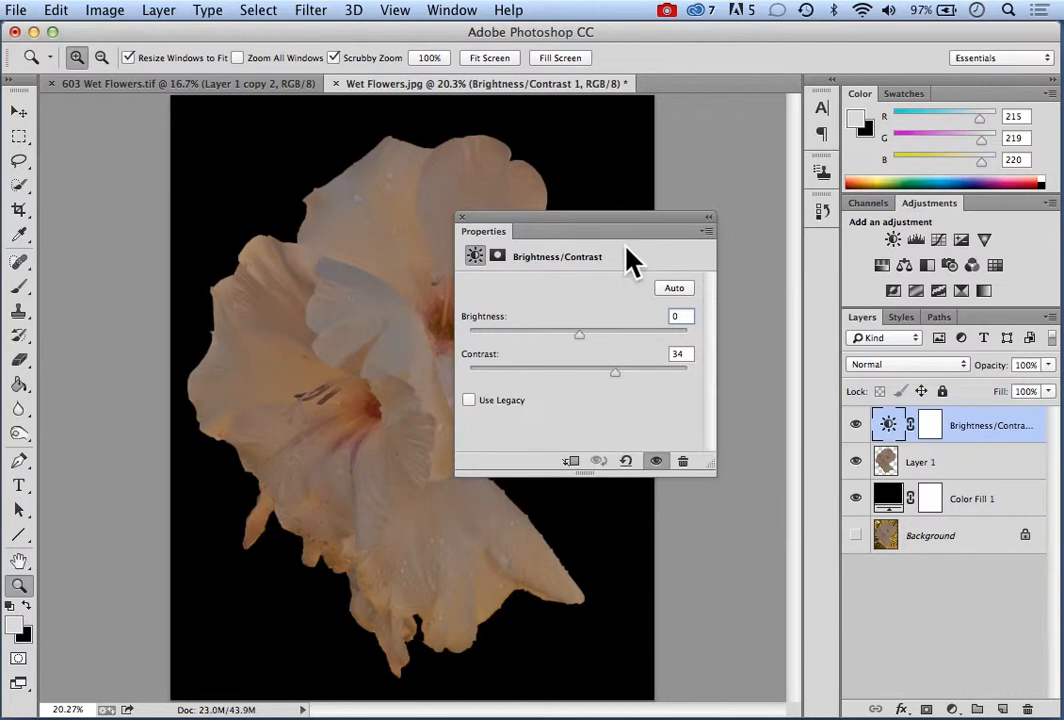
drag(627, 222, 686, 420)
click(728, 486)
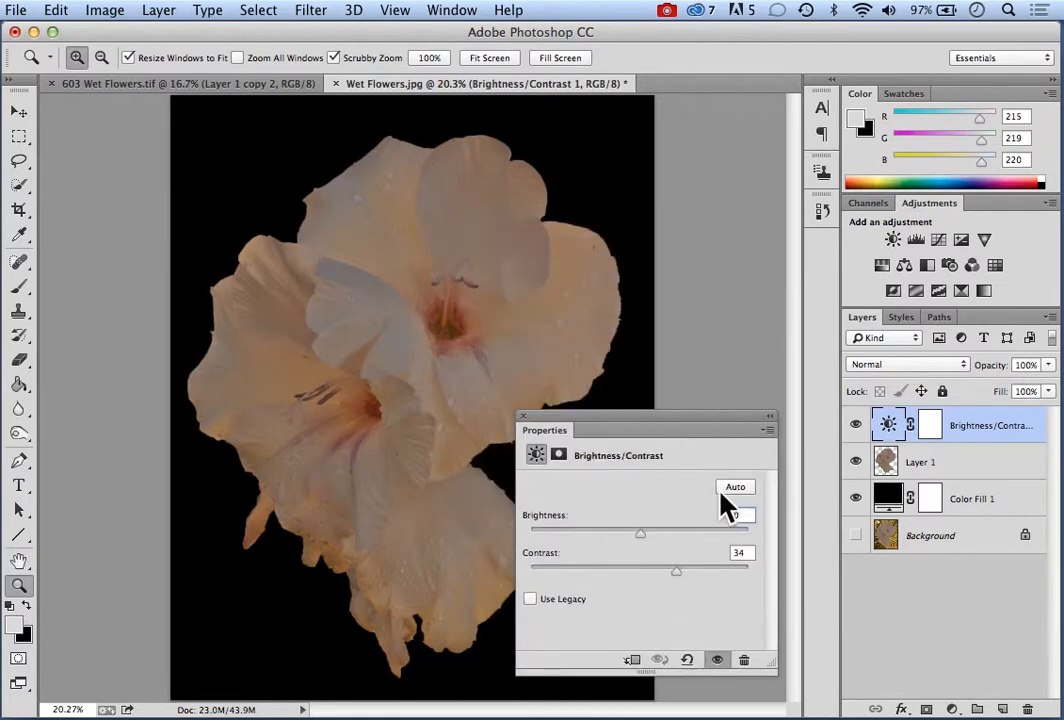
drag(679, 572, 720, 570)
mouse_move(640, 535)
mouse_down()
mouse_move(665, 537)
mouse_move(656, 537)
mouse_up()
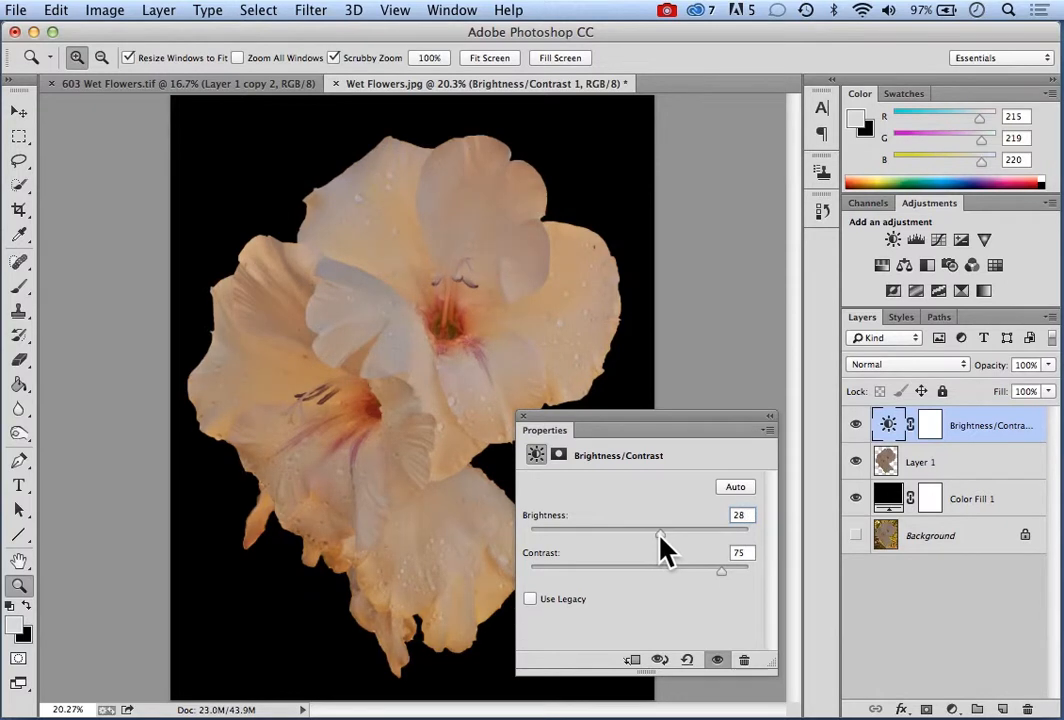
drag(660, 535, 665, 536)
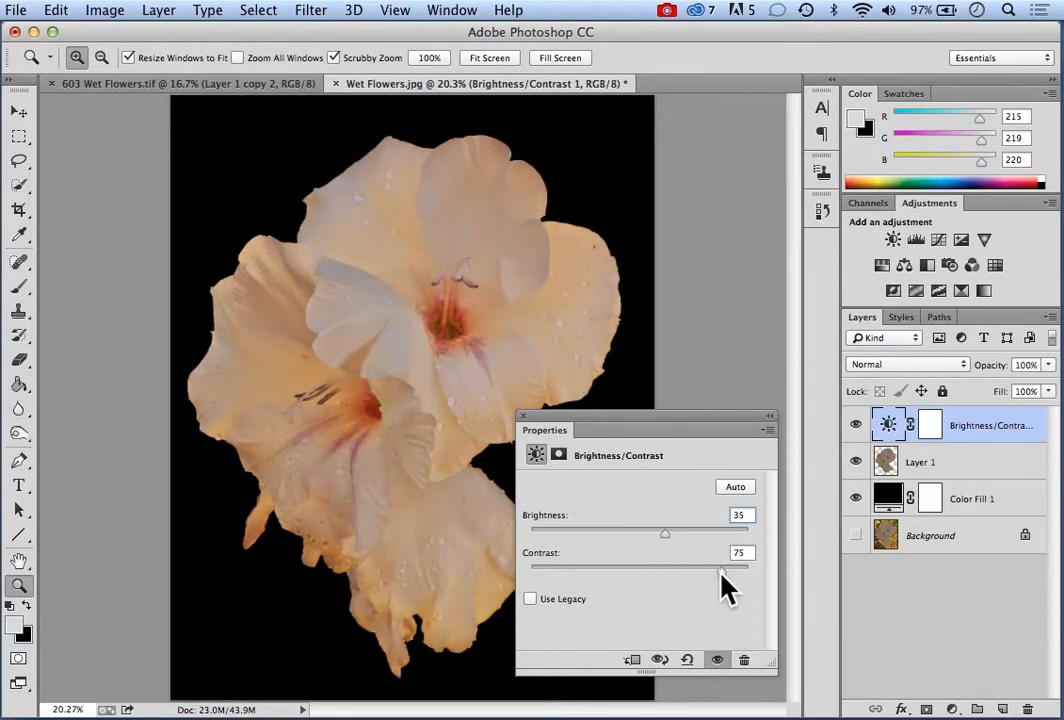
Lower the contrast slightly on the Brightness/Contrast layer and add a Levels adjustment layer above it
mouse_move(720, 569)
mouse_down()
mouse_move(735, 573)
mouse_move(715, 572)
mouse_up()
click(522, 416)
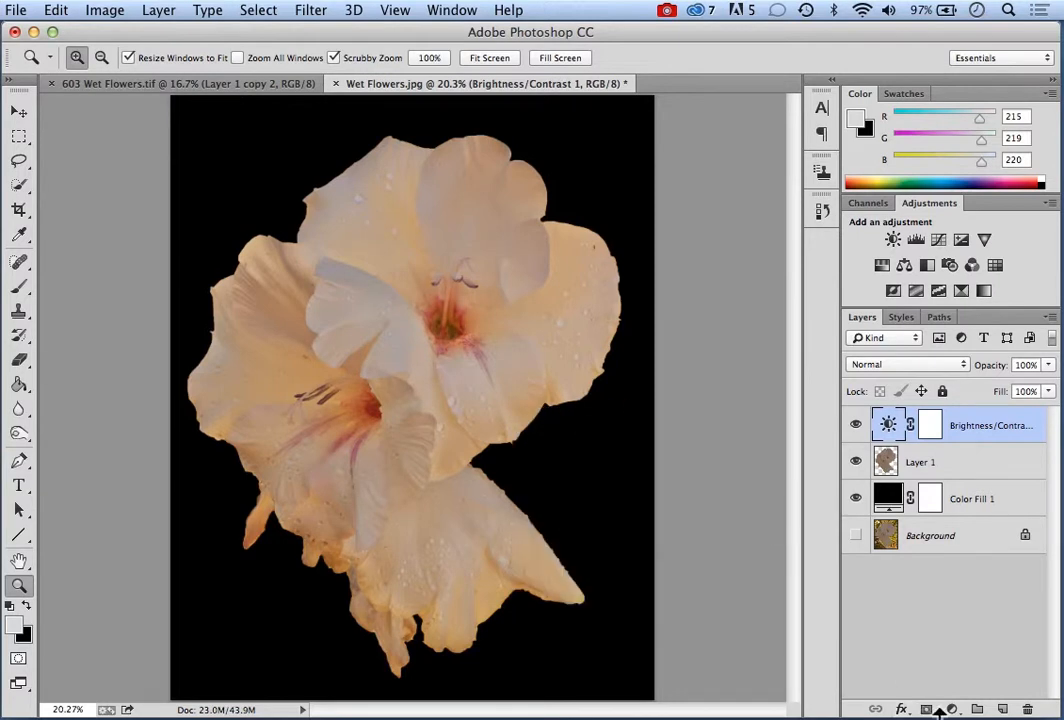
click(952, 708)
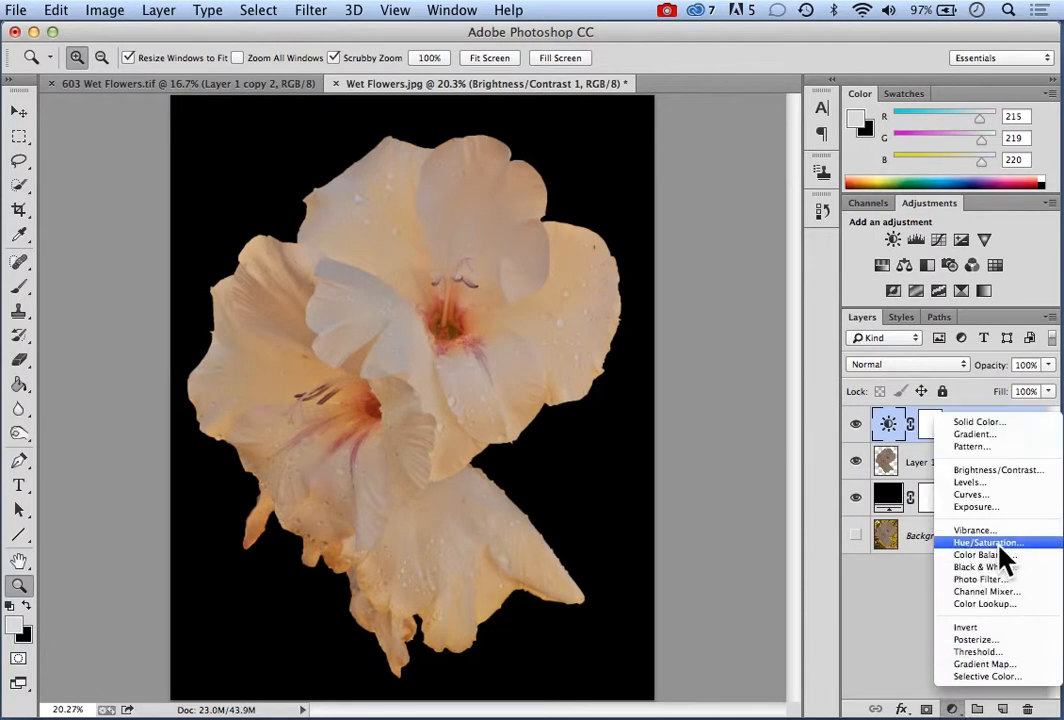
click(970, 483)
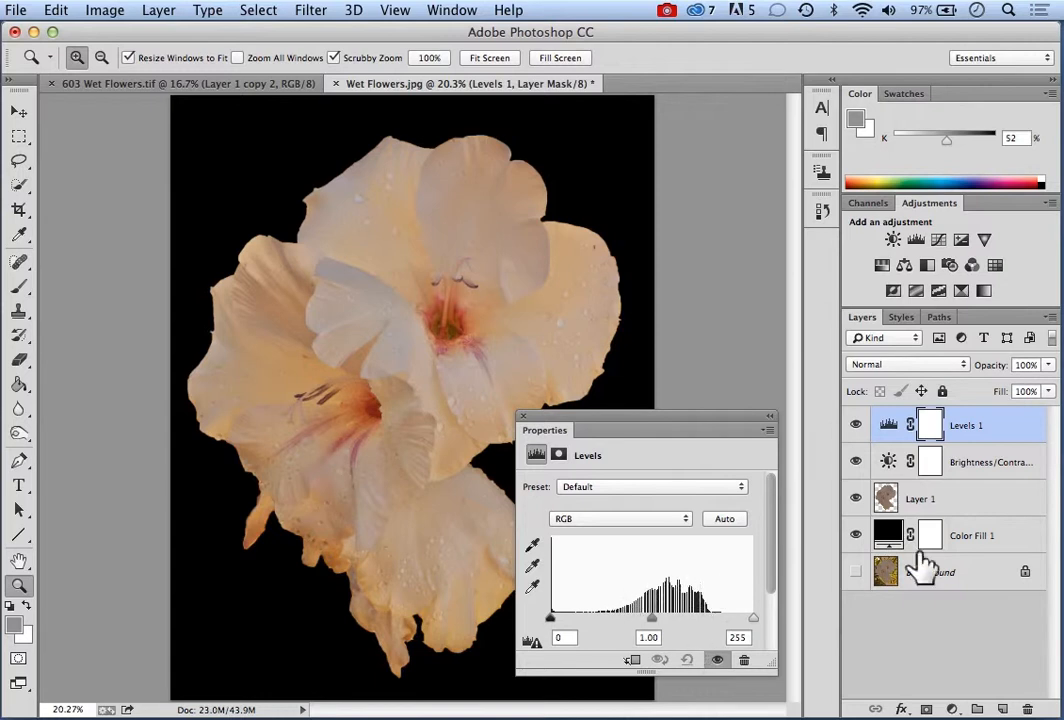
Hide the black Color Fill layer and set the Levels white point to 224 and black point to 34
click(856, 537)
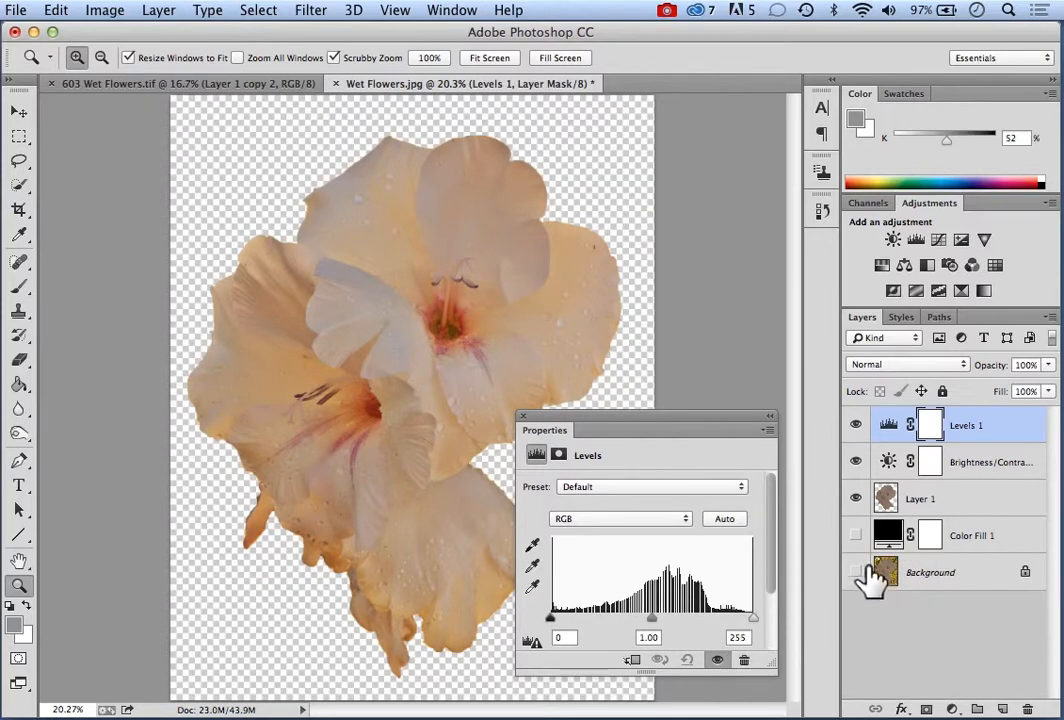
click(856, 537)
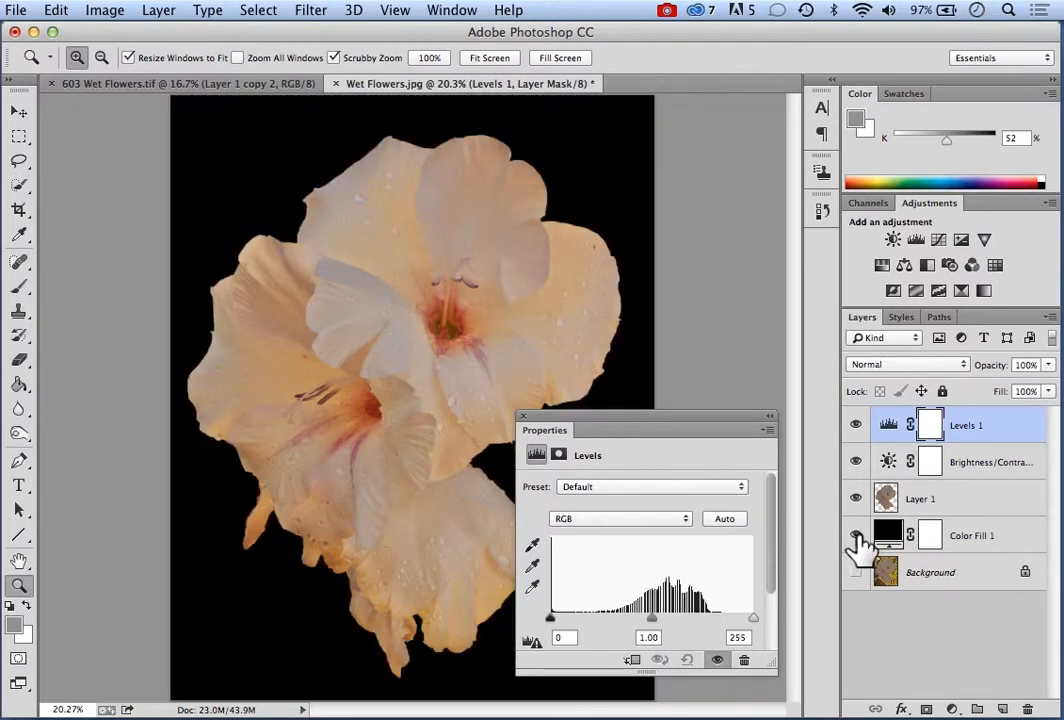
click(857, 537)
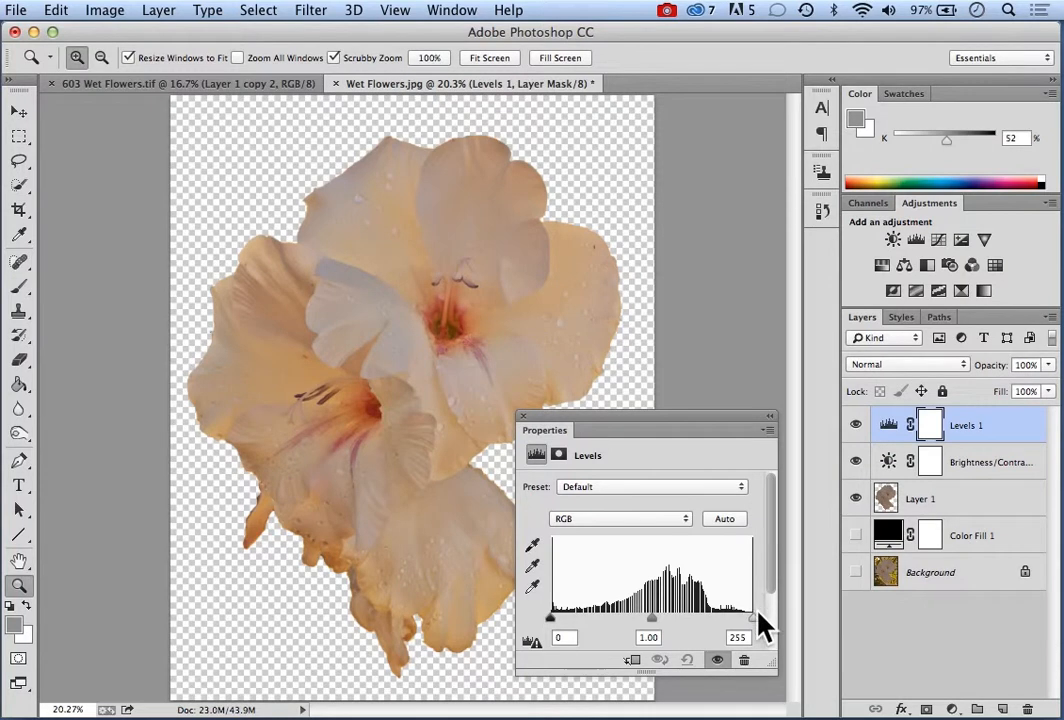
drag(757, 632, 731, 627)
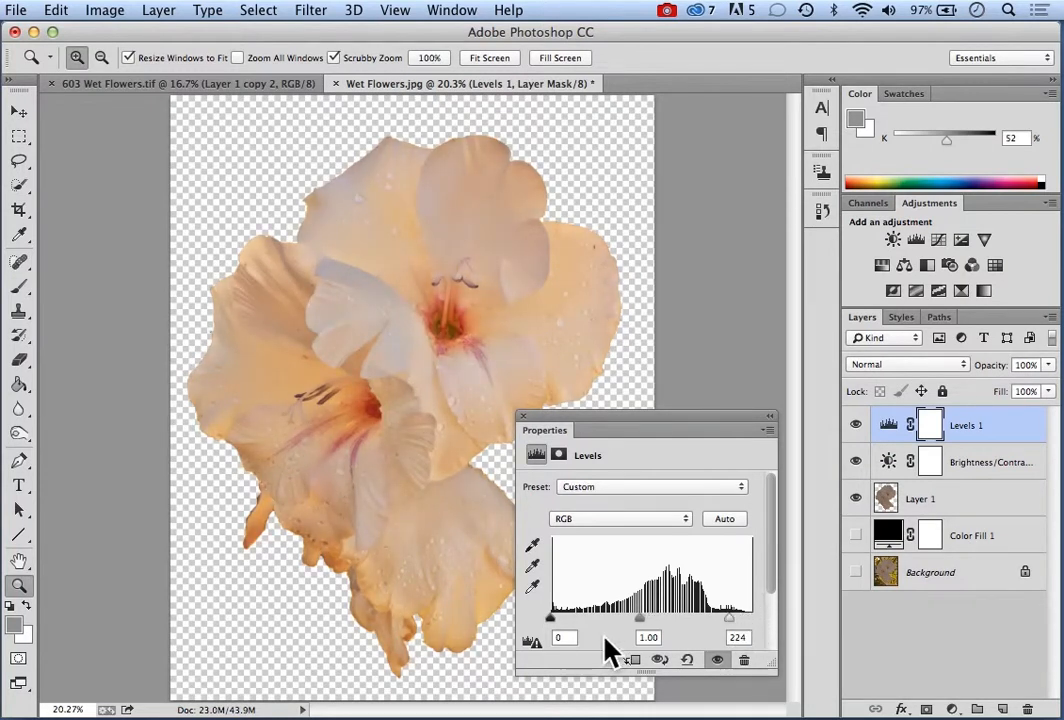
drag(551, 619, 578, 619)
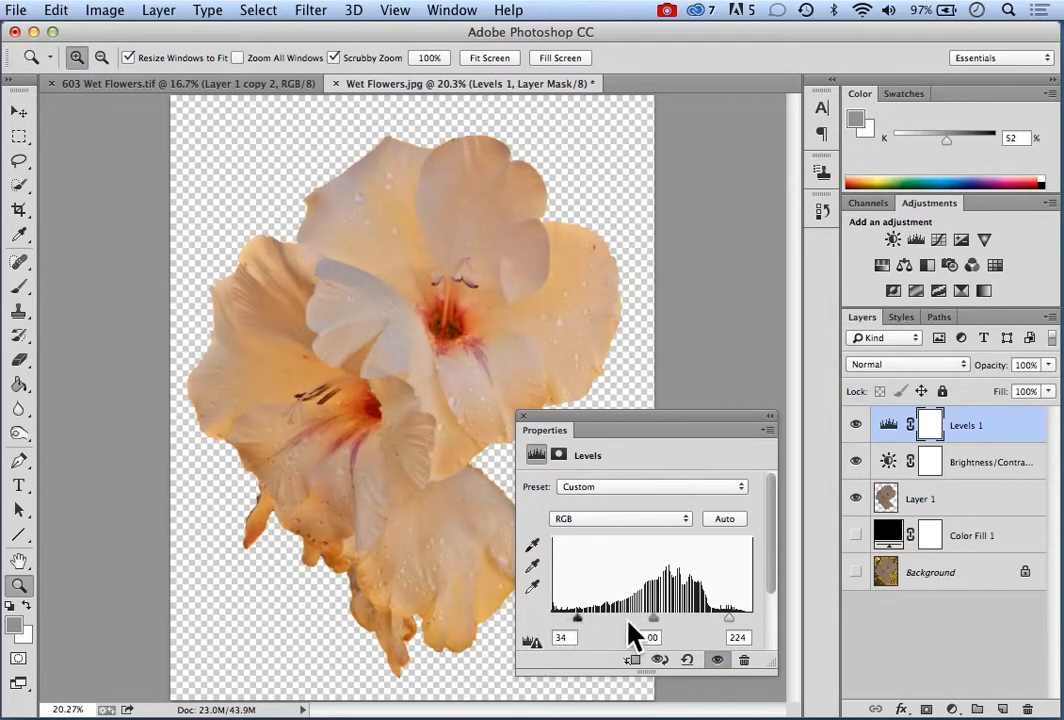
Lower the Levels white point to 207 while previewing the clipped highlights
drag(729, 618, 725, 617)
key(alt)
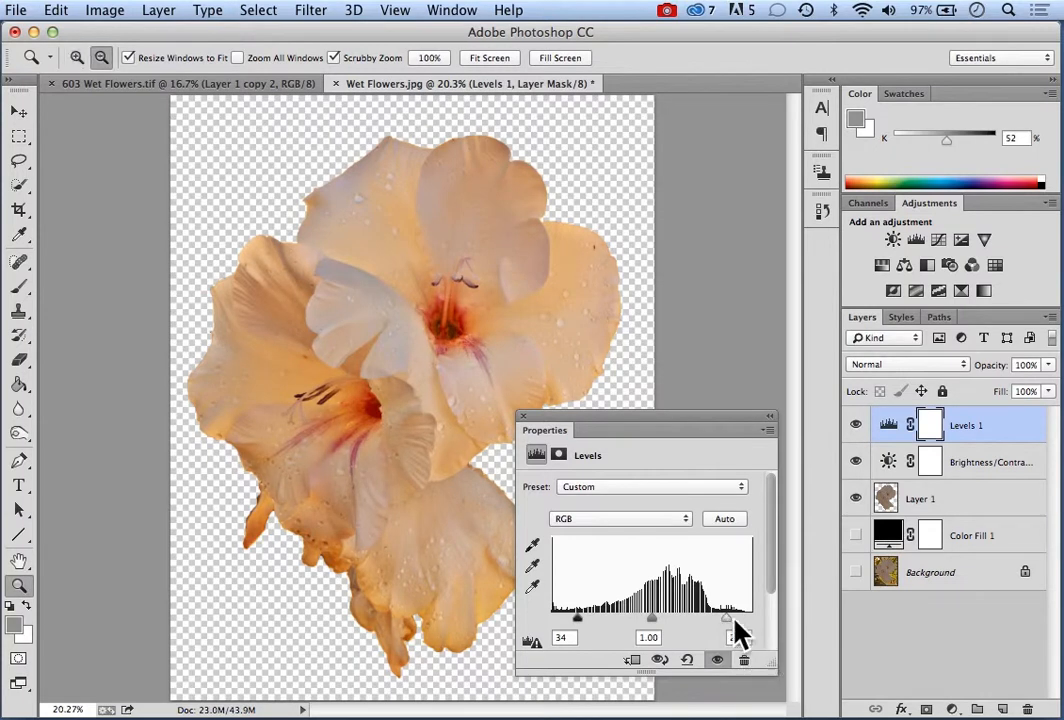
drag(727, 619, 727, 619)
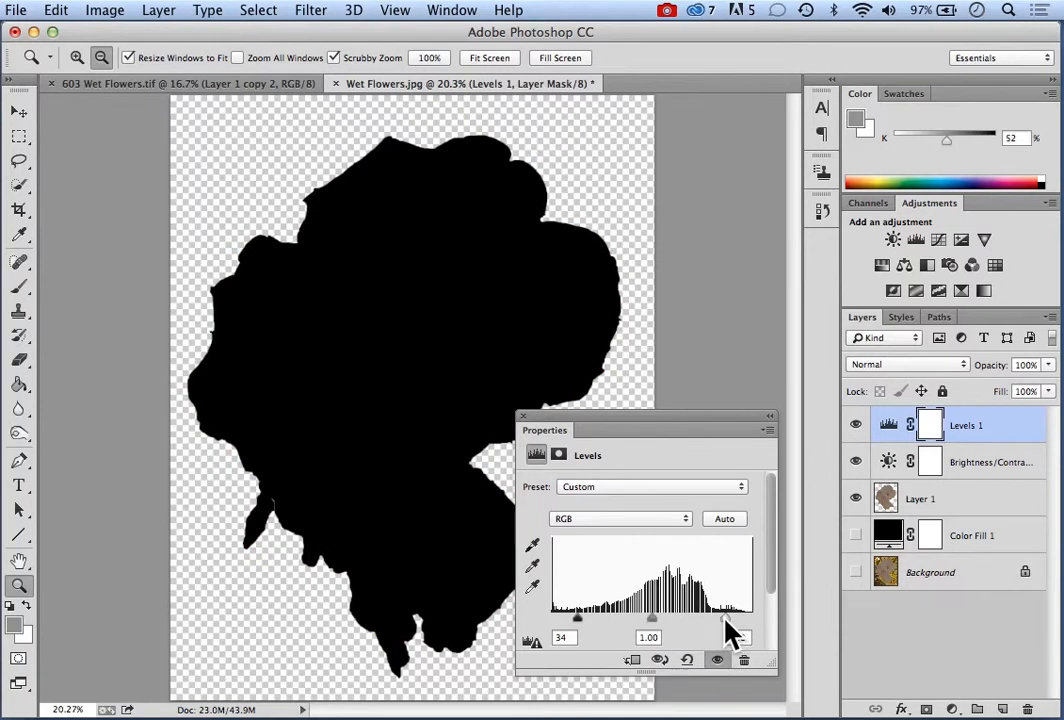
drag(725, 619, 714, 618)
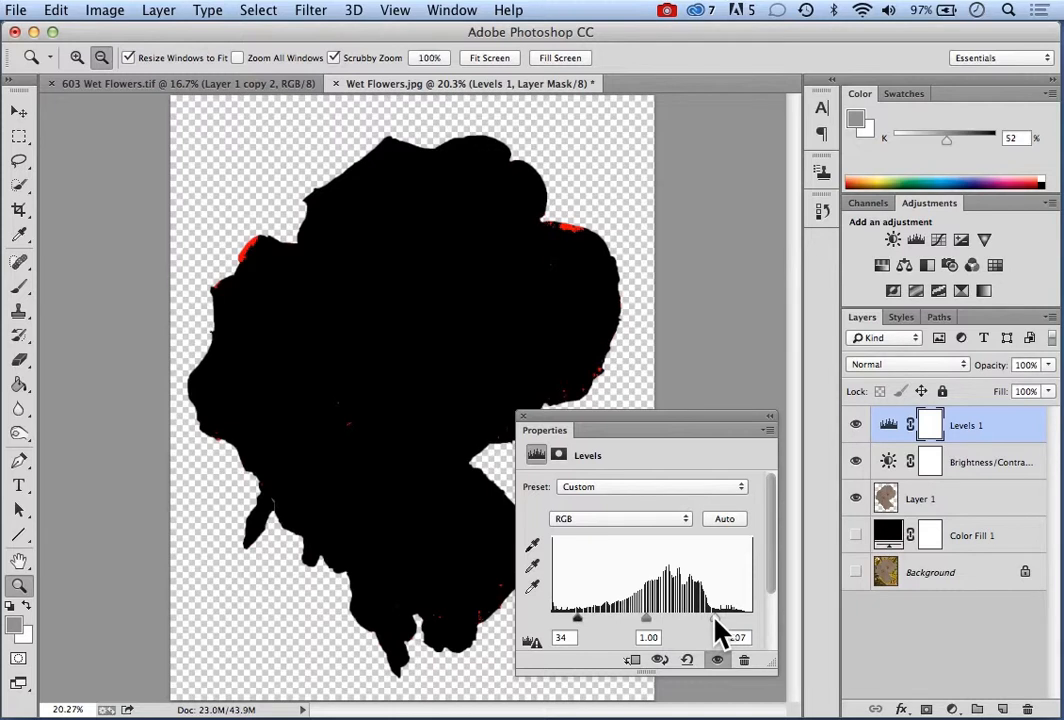
drag(715, 620, 715, 620)
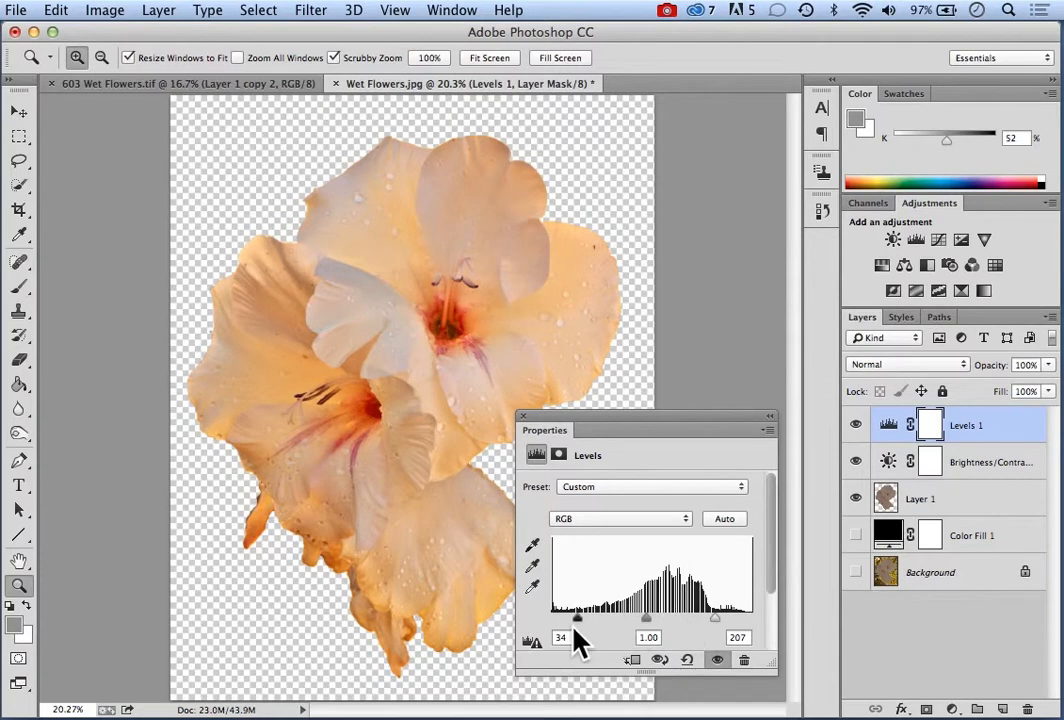
Preview the clipped shadows around the Levels black point, ending on 34
key(alt)
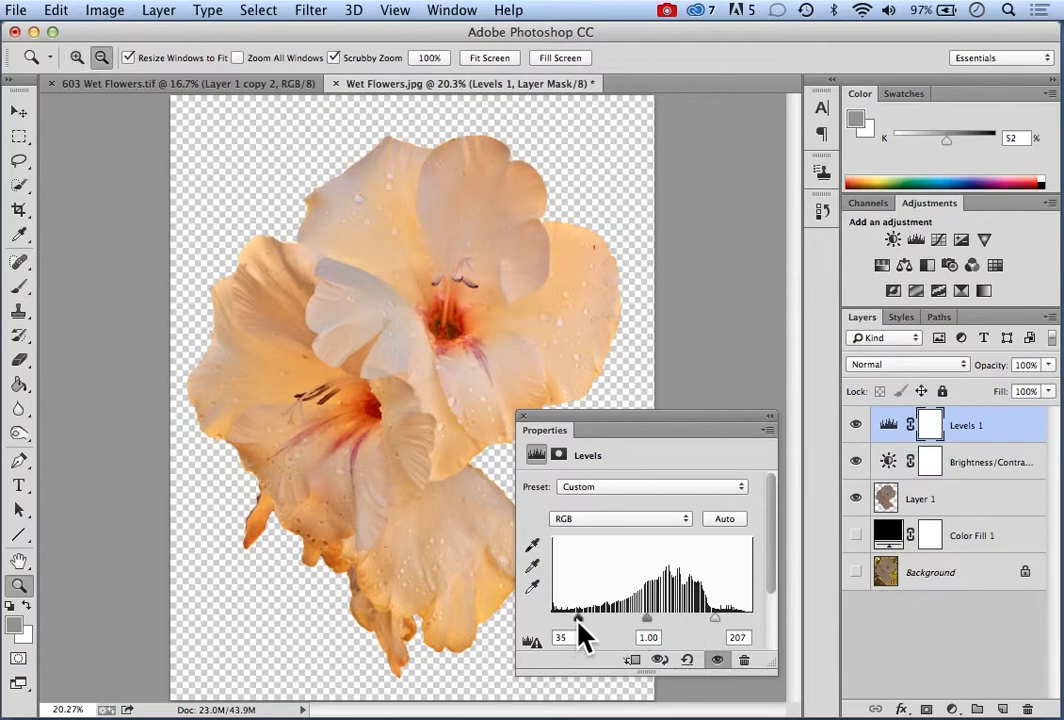
drag(577, 620, 578, 620)
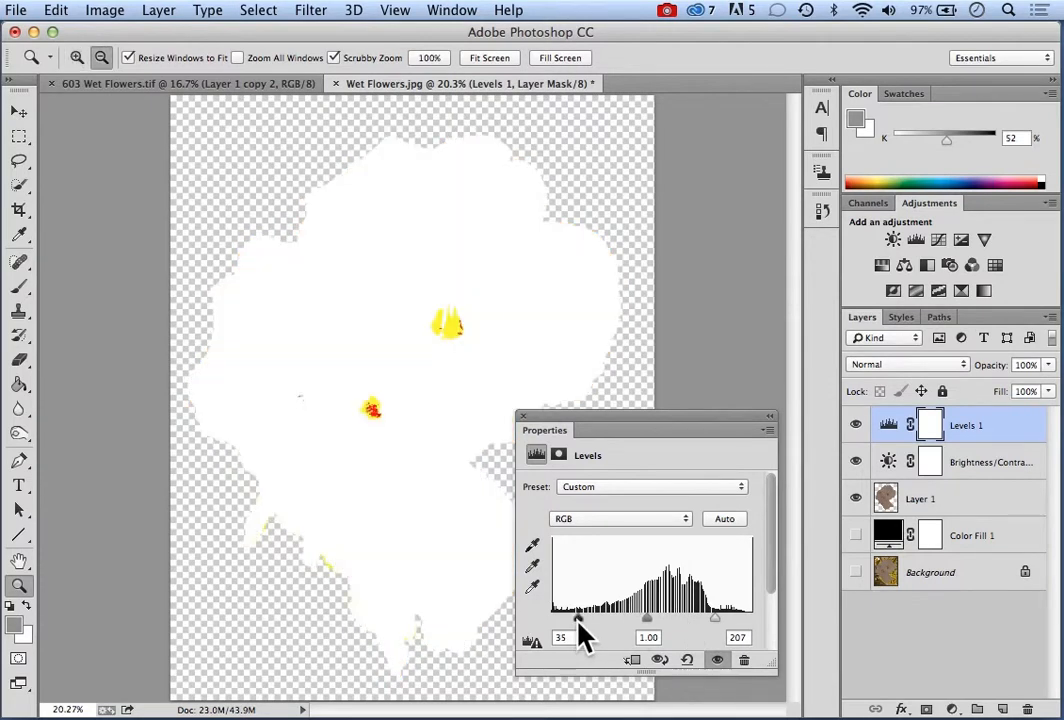
mouse_move(578, 620)
mouse_down()
mouse_move(596, 620)
mouse_move(579, 619)
mouse_up()
key(alt)
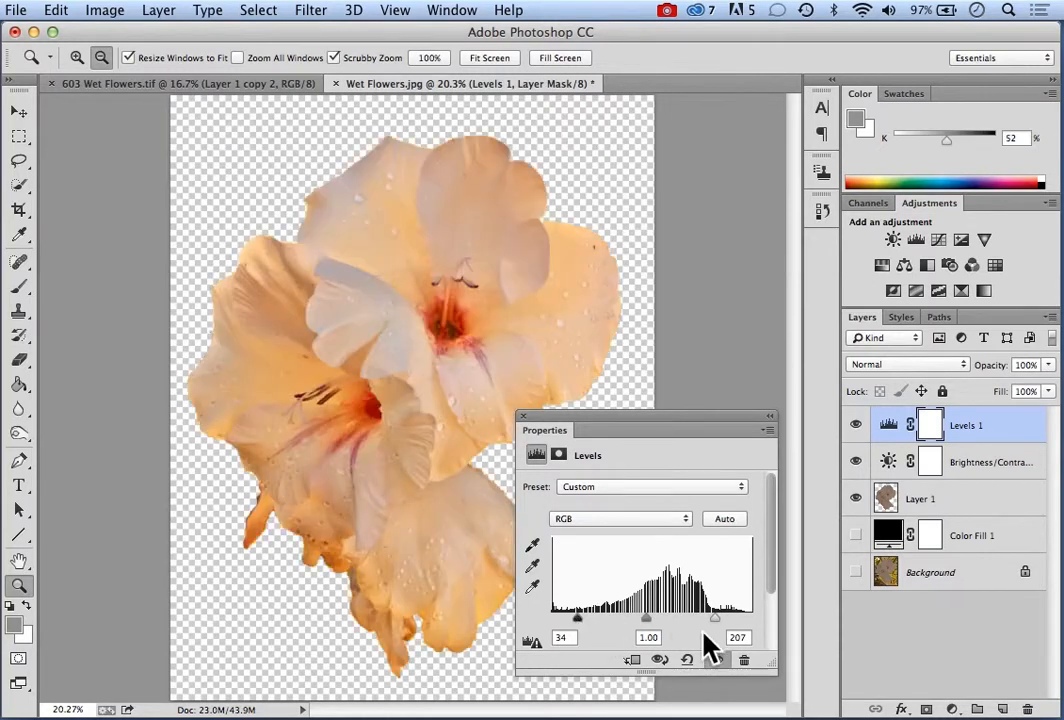
Set the Levels white point to 209 and the midtone value to 0.83, and close the settings
drag(714, 619, 717, 619)
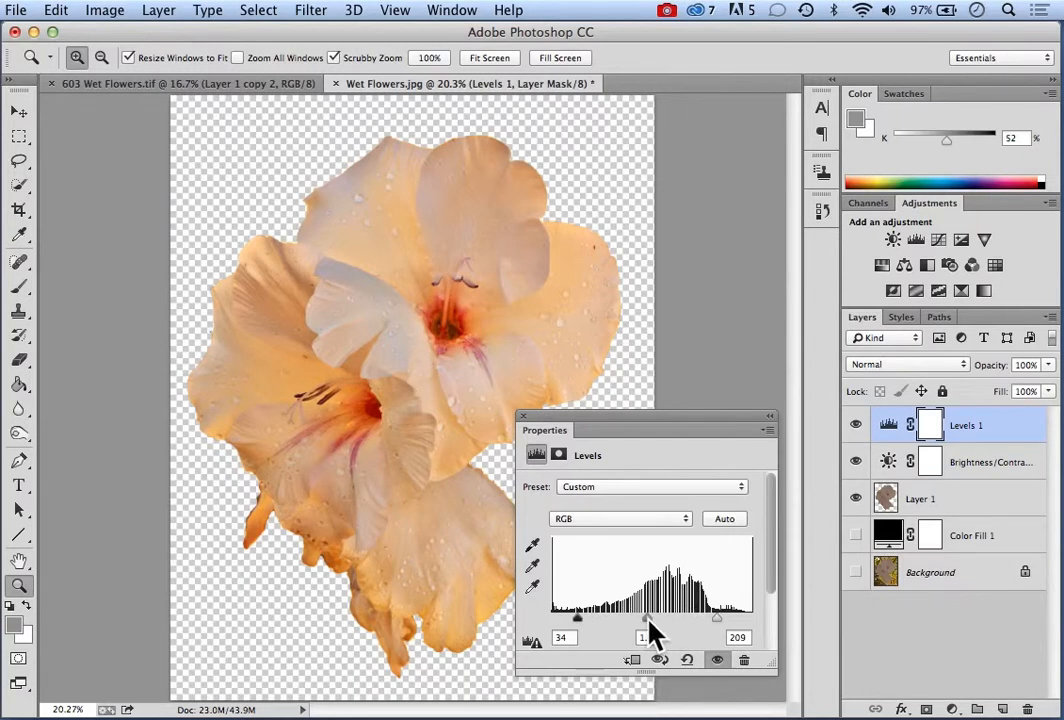
drag(649, 618, 657, 618)
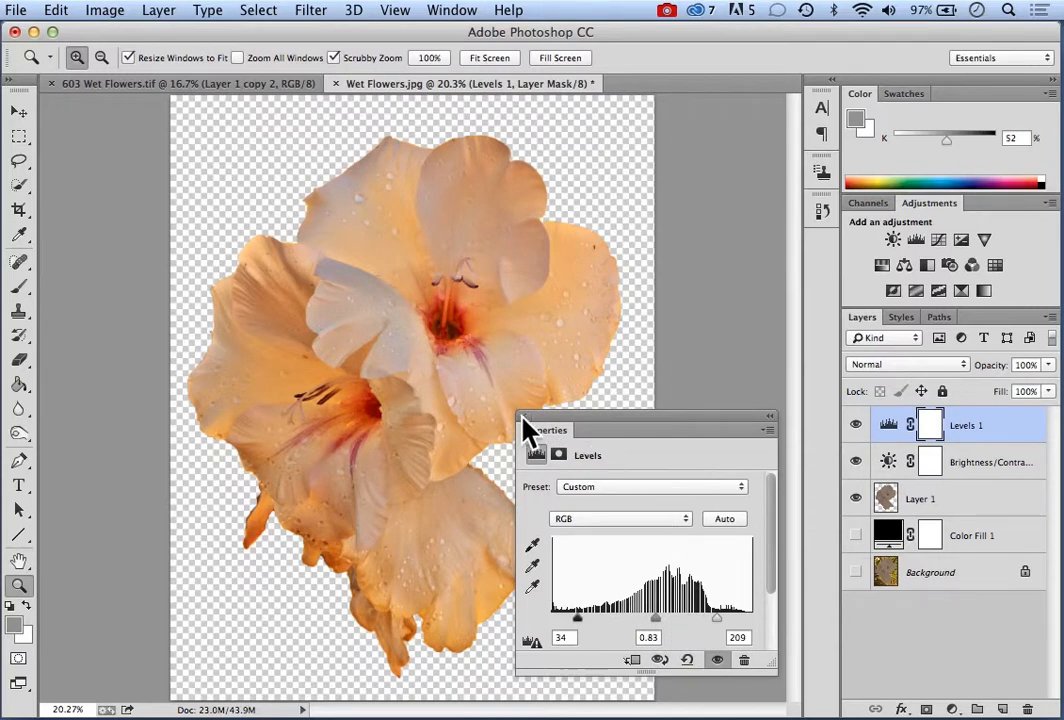
click(522, 416)
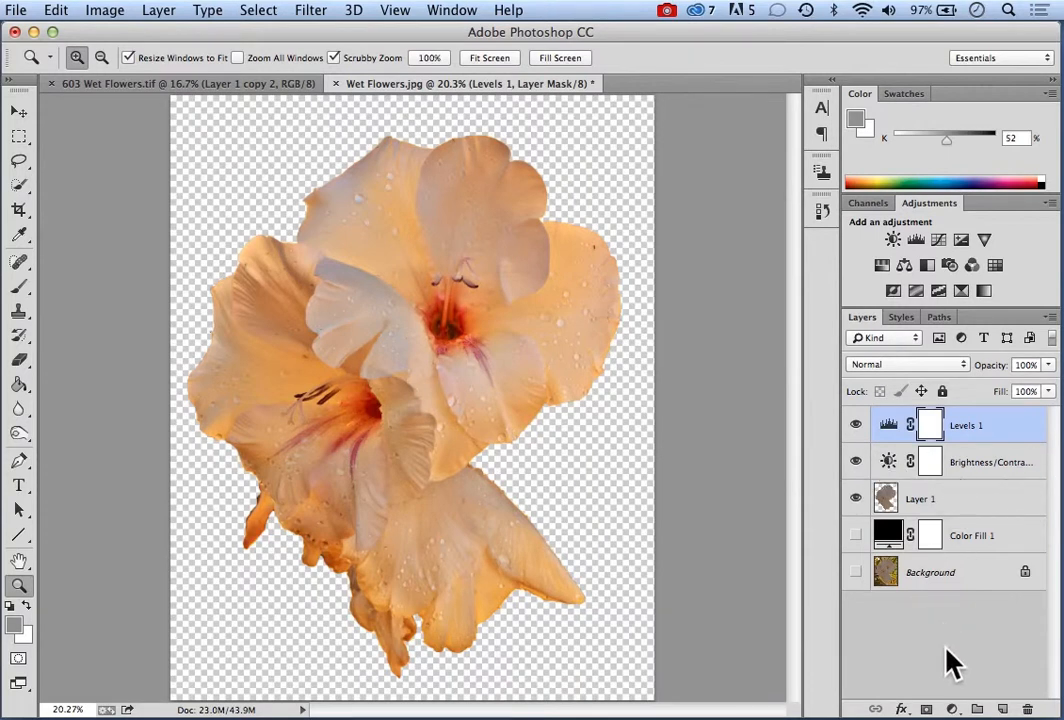
Add a Vibrance adjustment layer with vibrance +38 and show the black Color Fill layer again
click(952, 709)
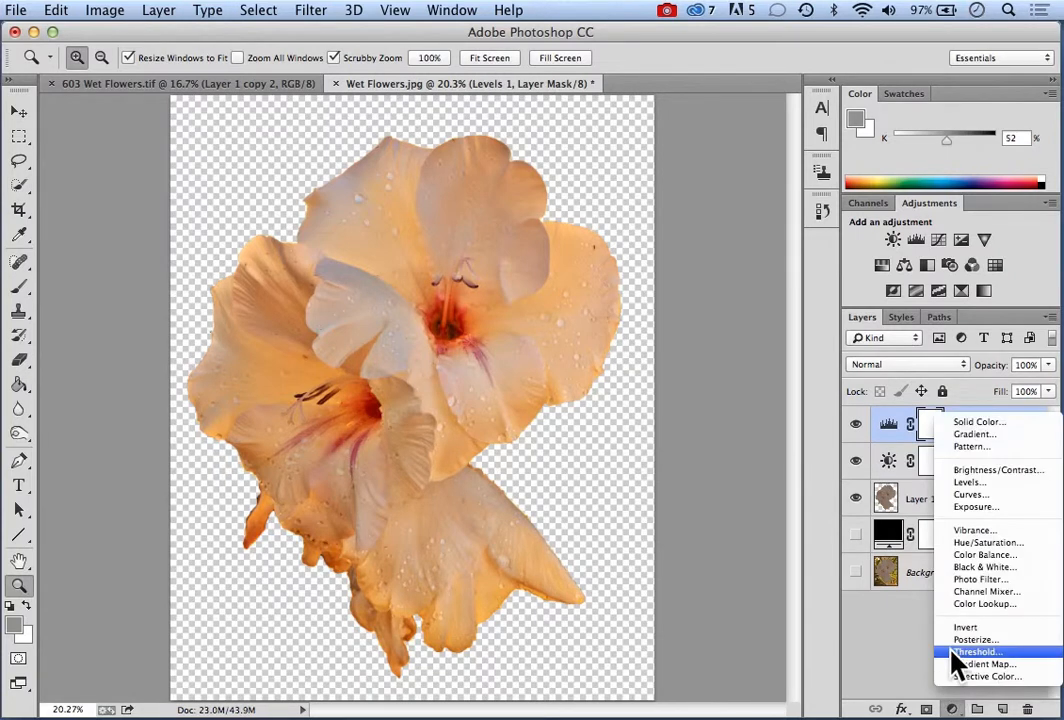
click(978, 540)
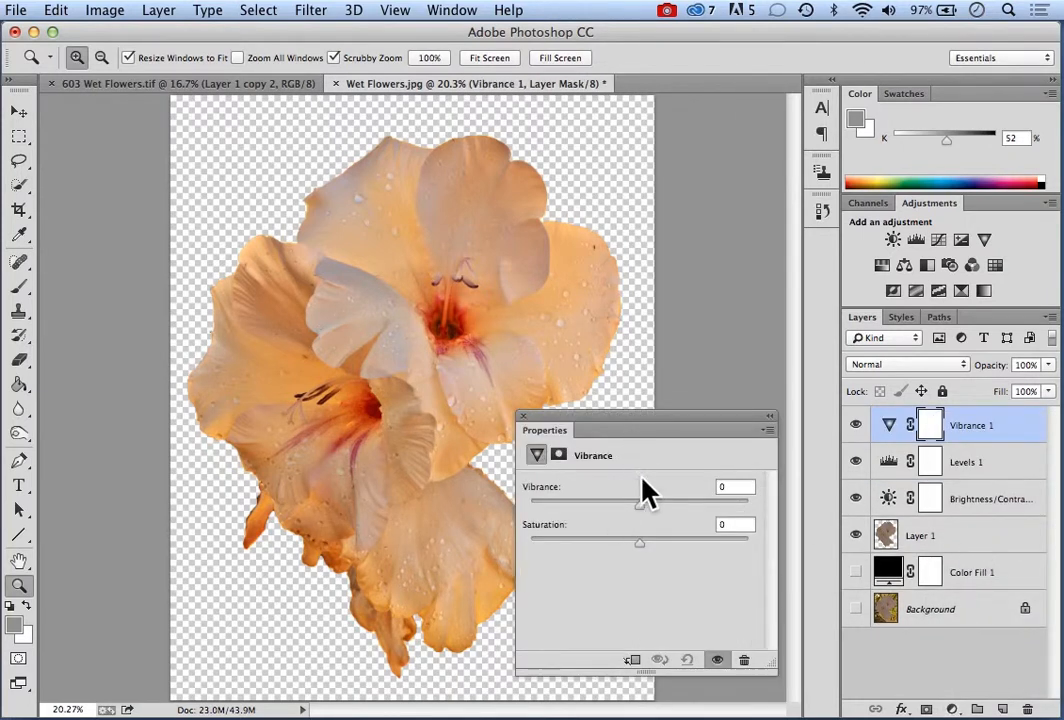
drag(640, 507, 681, 506)
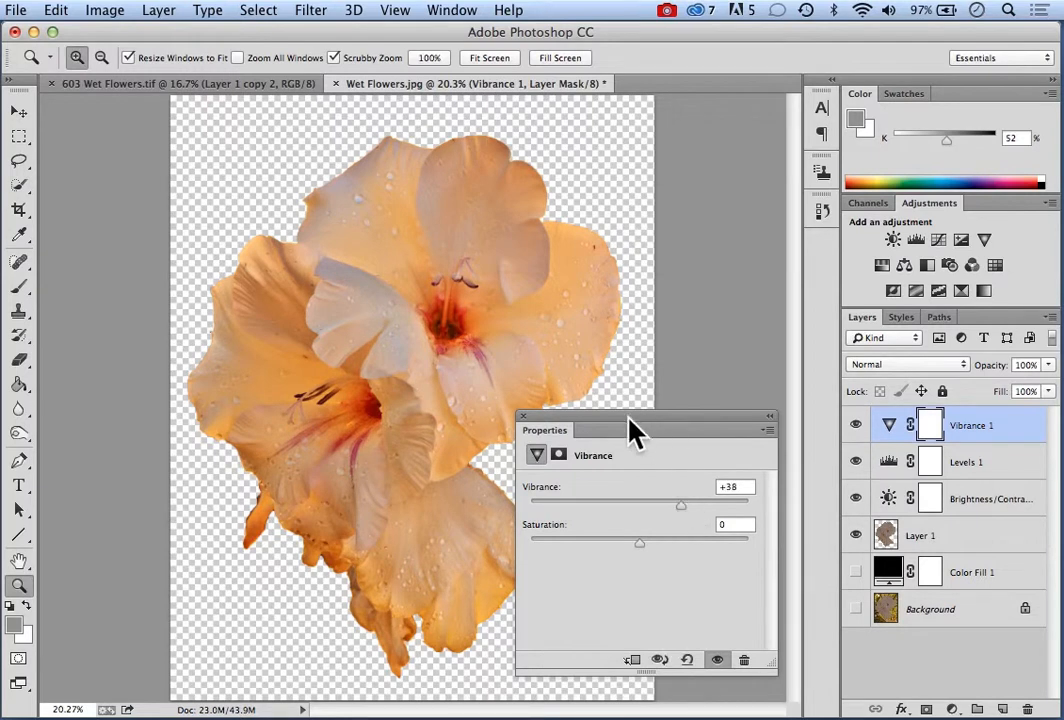
click(523, 416)
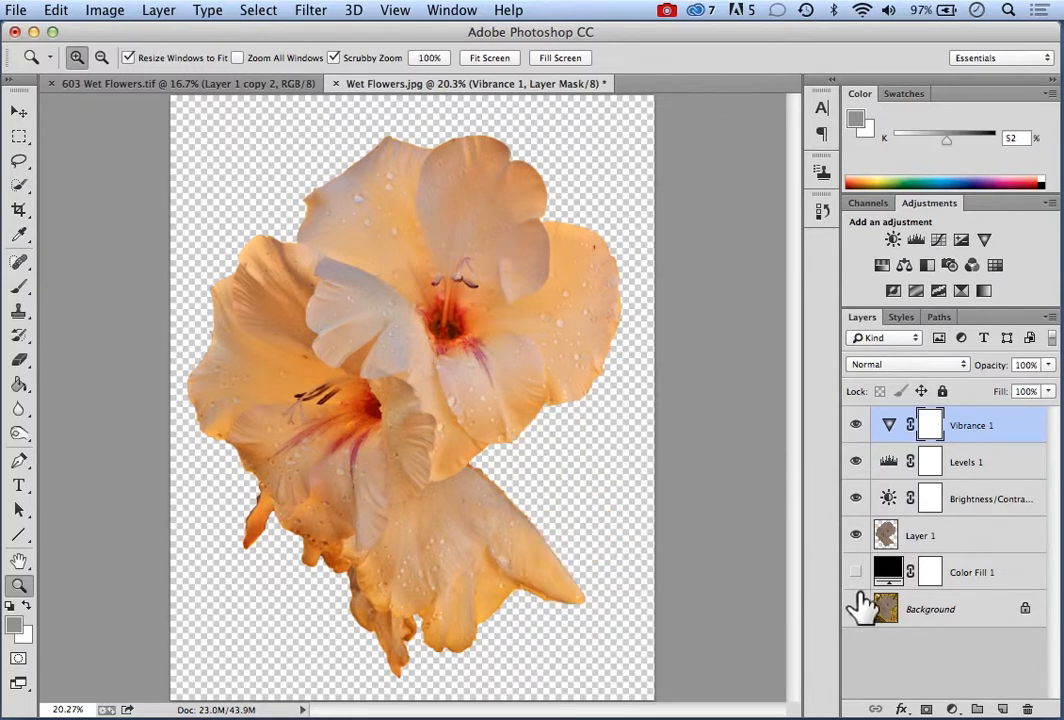
click(855, 572)
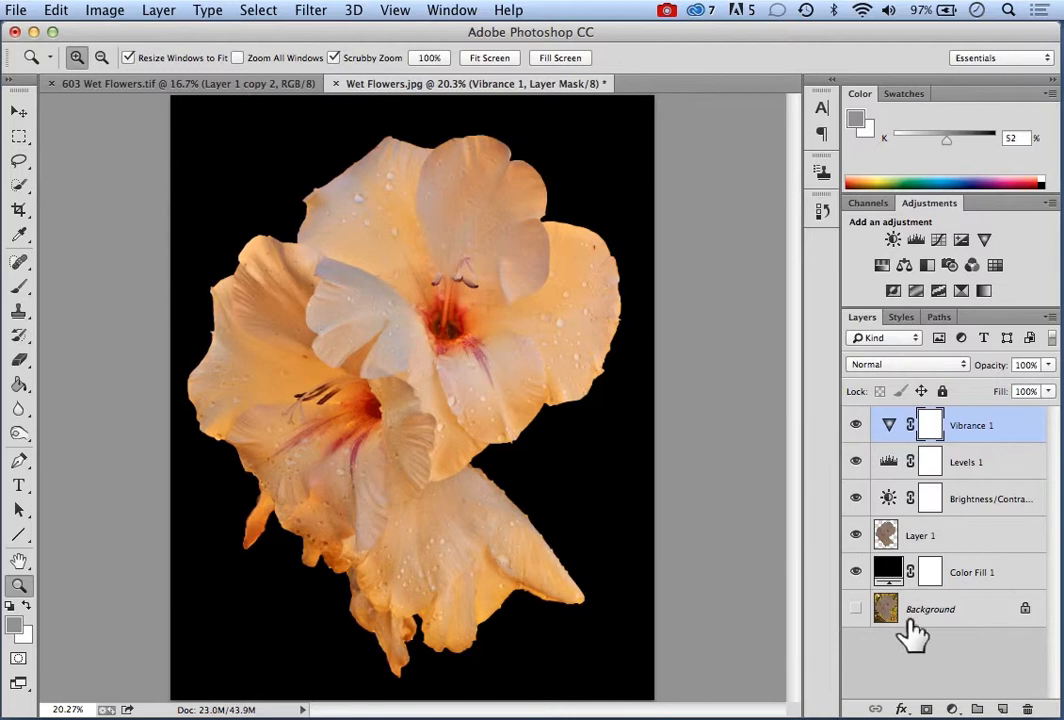
Duplicate the flower cutout layer and apply a High Pass filter to the copy with a radius slightly above 7 pixels
click(967, 550)
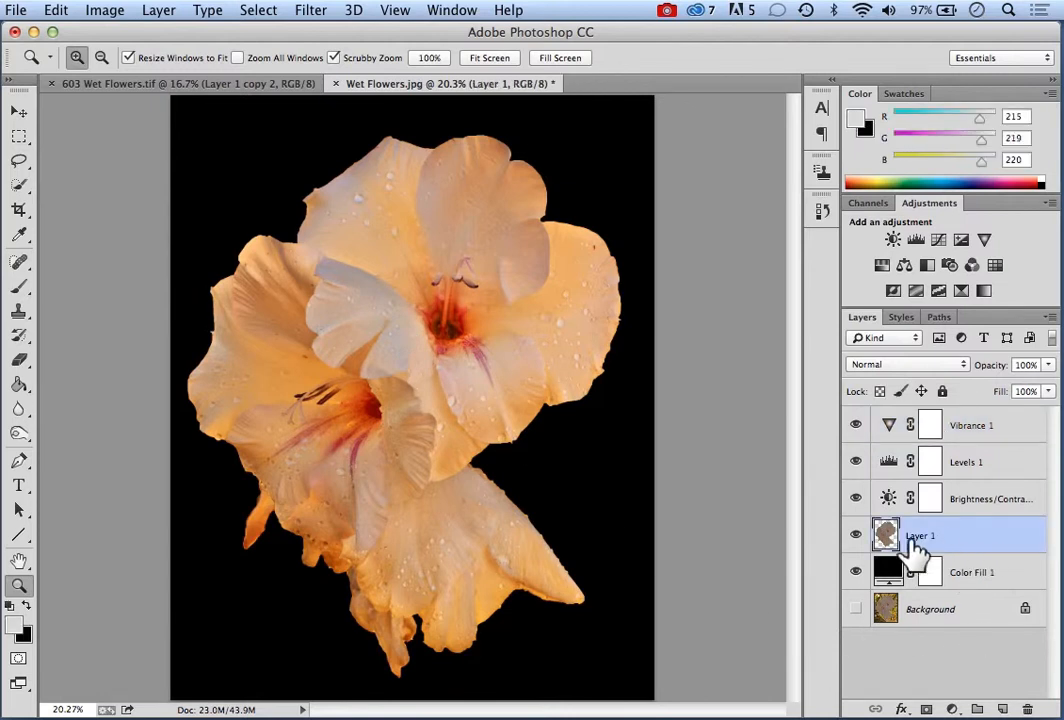
drag(1000, 550, 1004, 707)
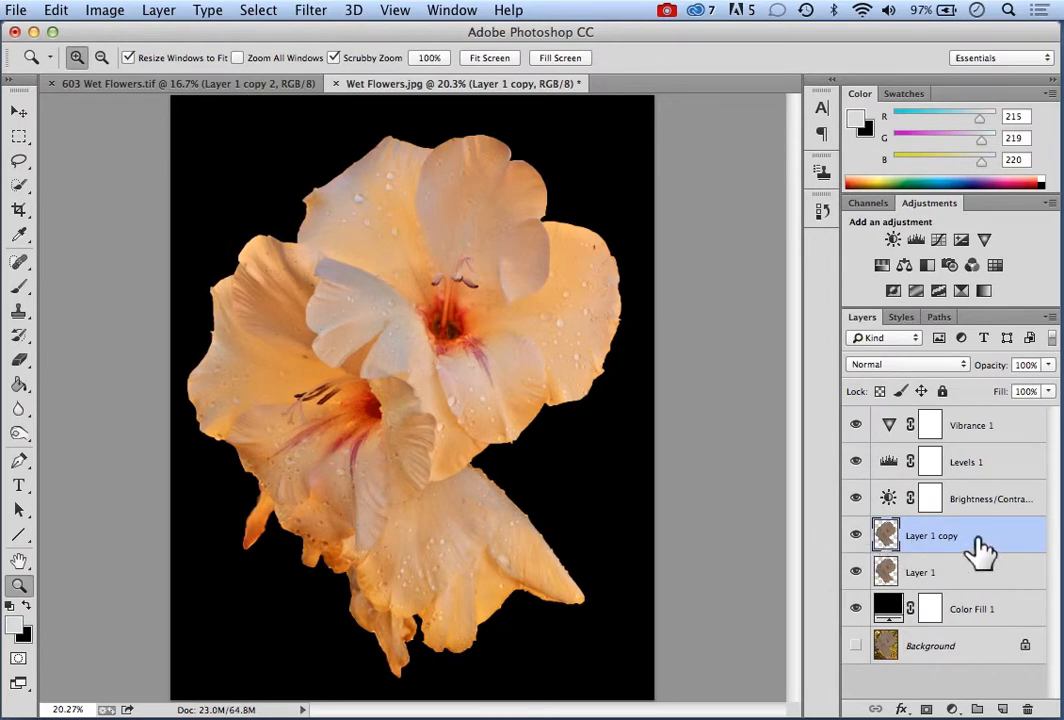
click(312, 10)
mouse_move(366, 379)
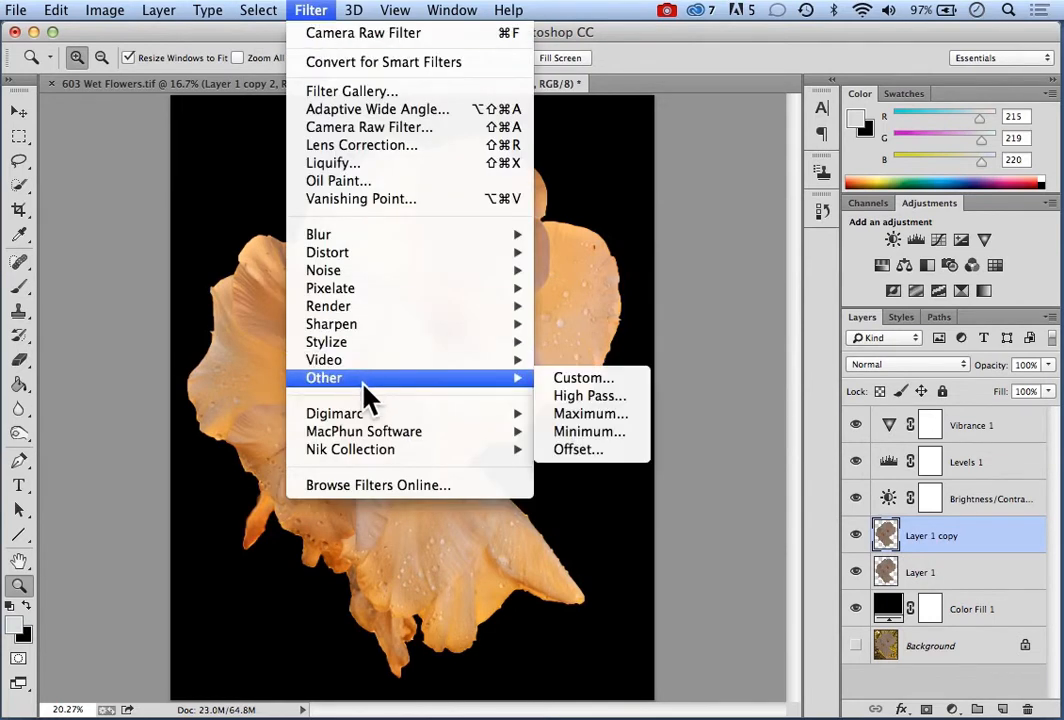
click(604, 398)
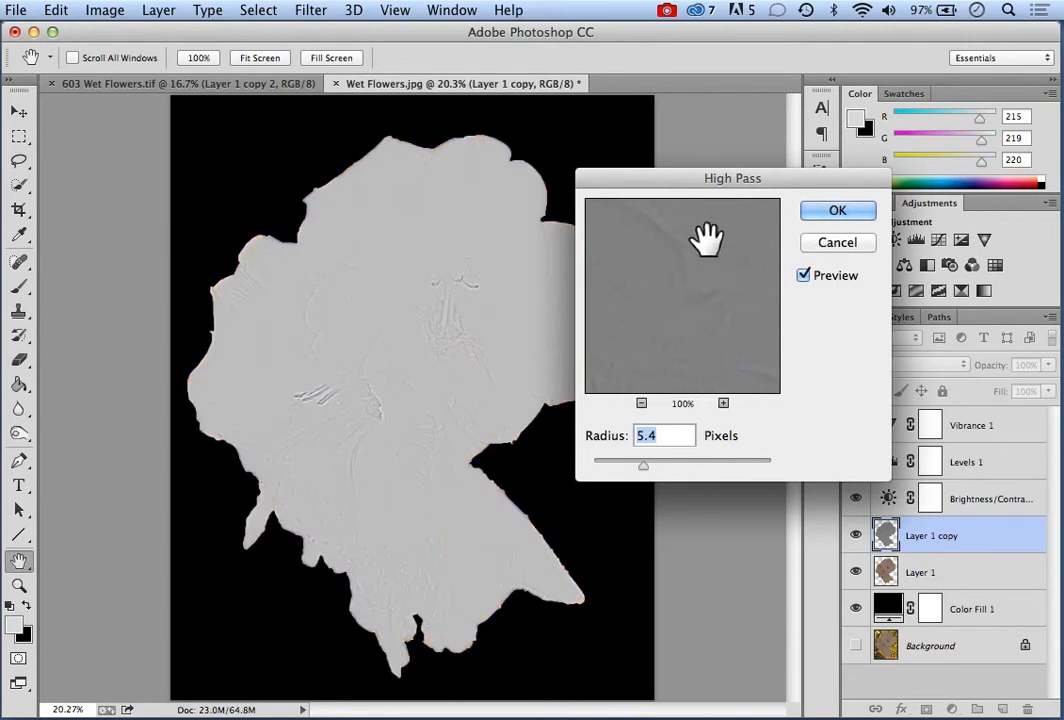
drag(675, 187, 720, 171)
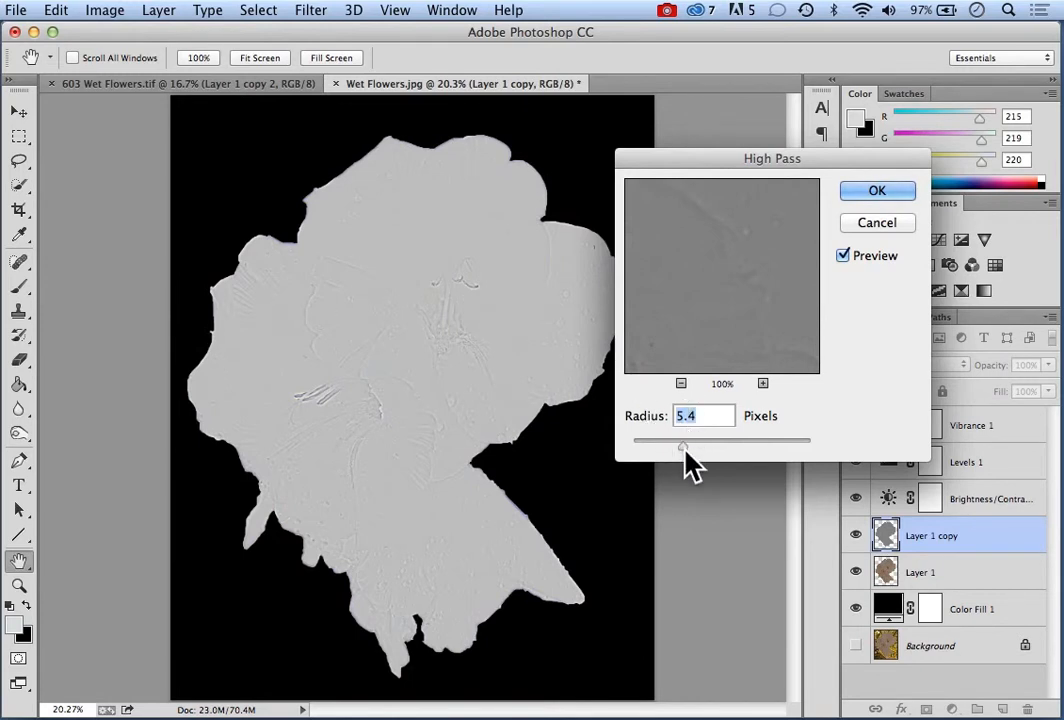
drag(683, 448, 735, 448)
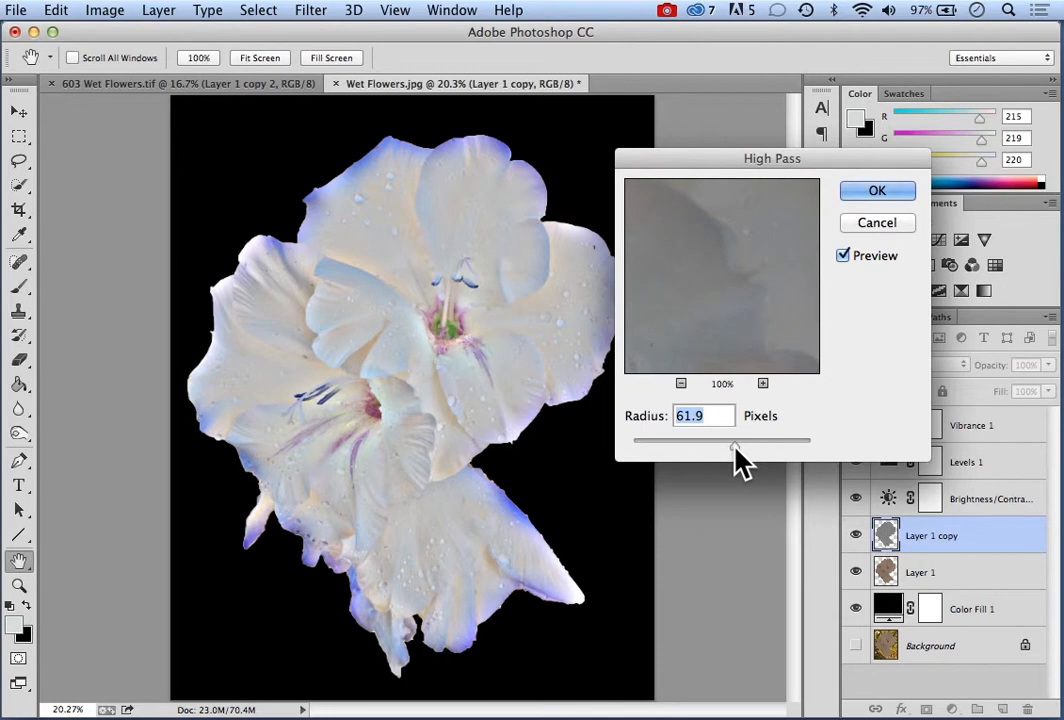
drag(735, 448, 690, 448)
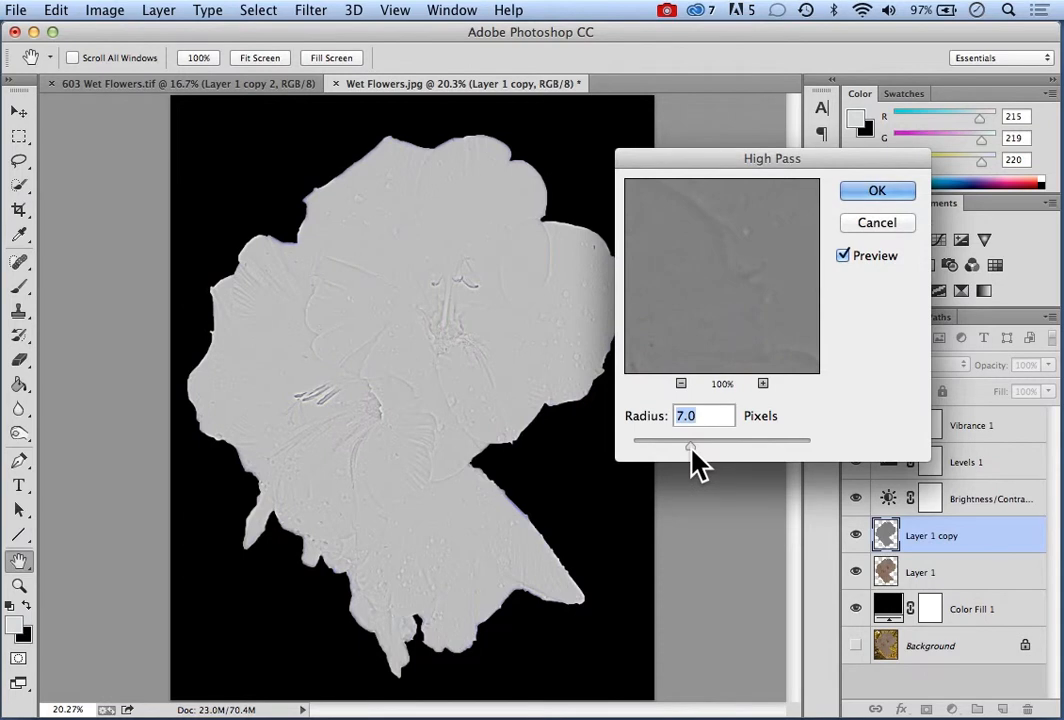
drag(691, 448, 694, 448)
click(870, 195)
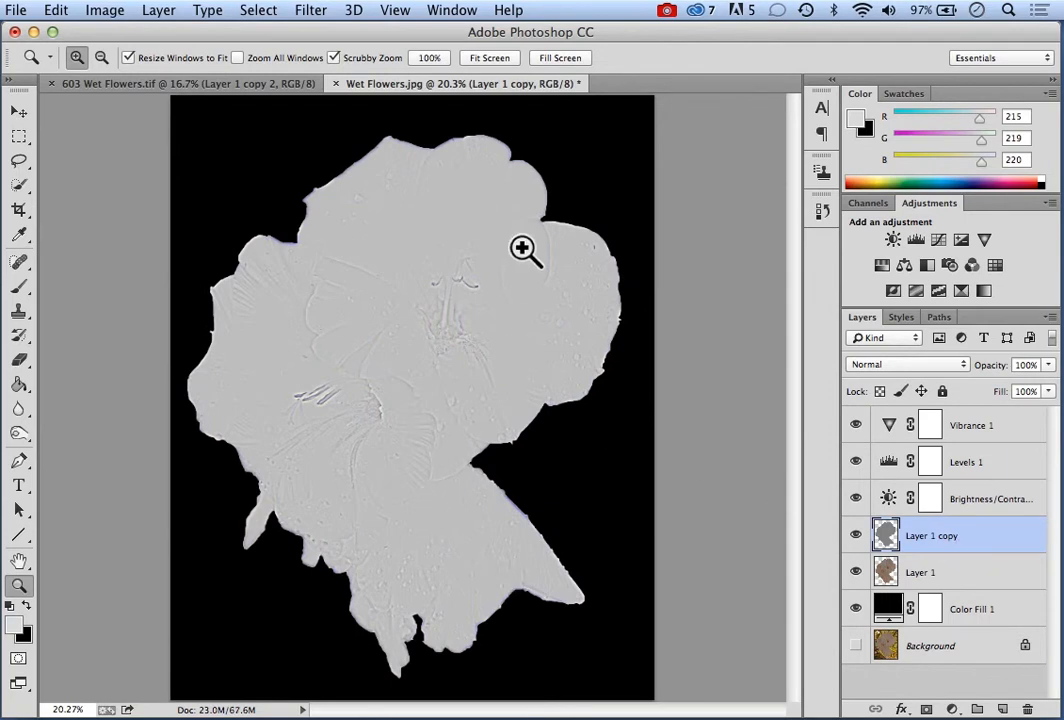
Compare the image without and with the High Pass copy, and set that layer's blend mode to Overlay
click(855, 537)
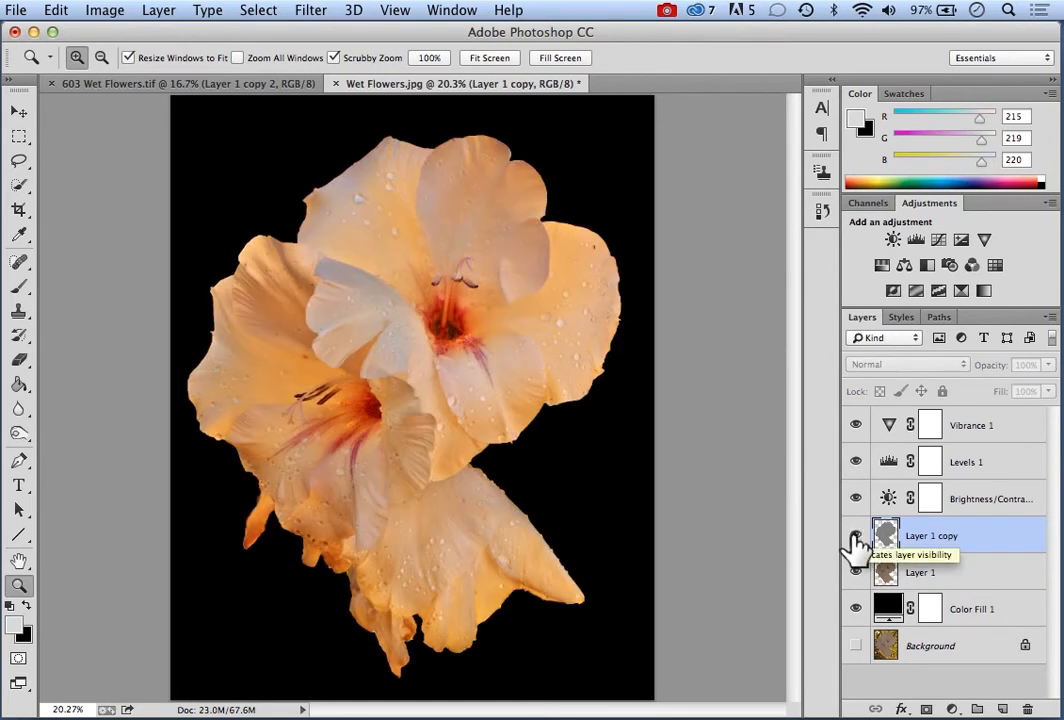
click(855, 537)
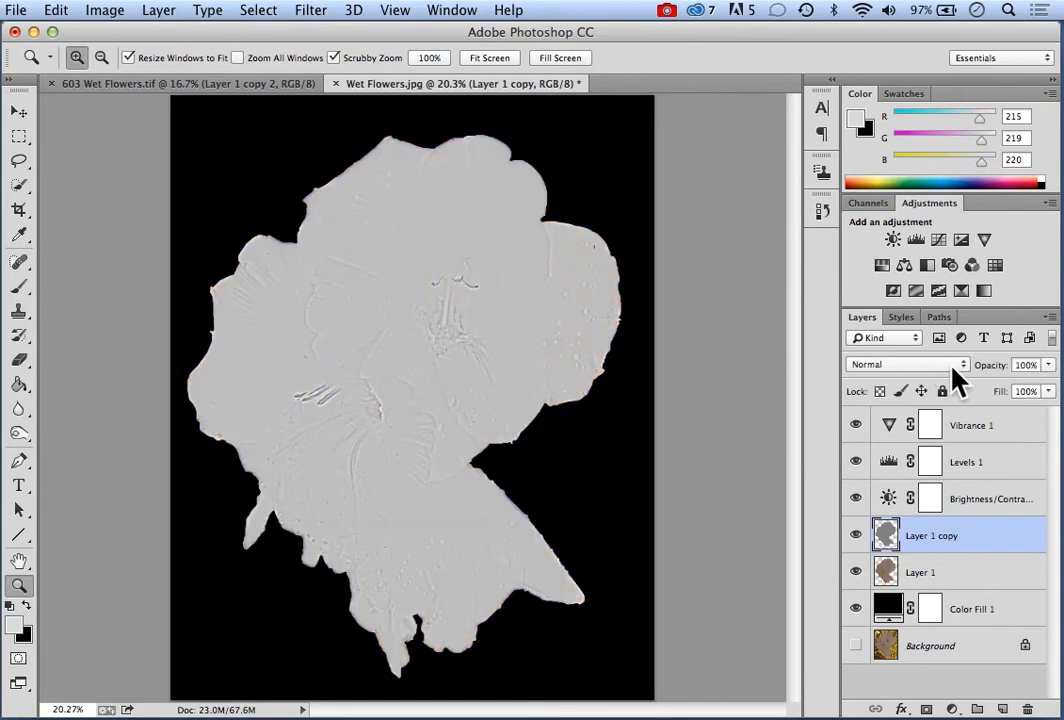
click(965, 366)
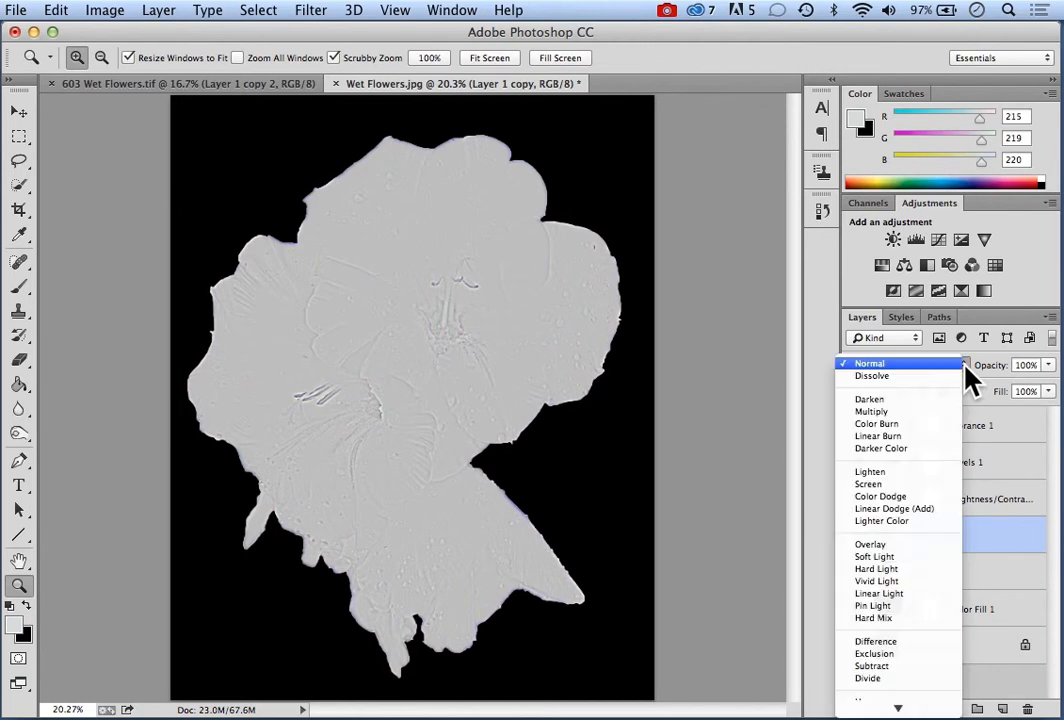
click(875, 548)
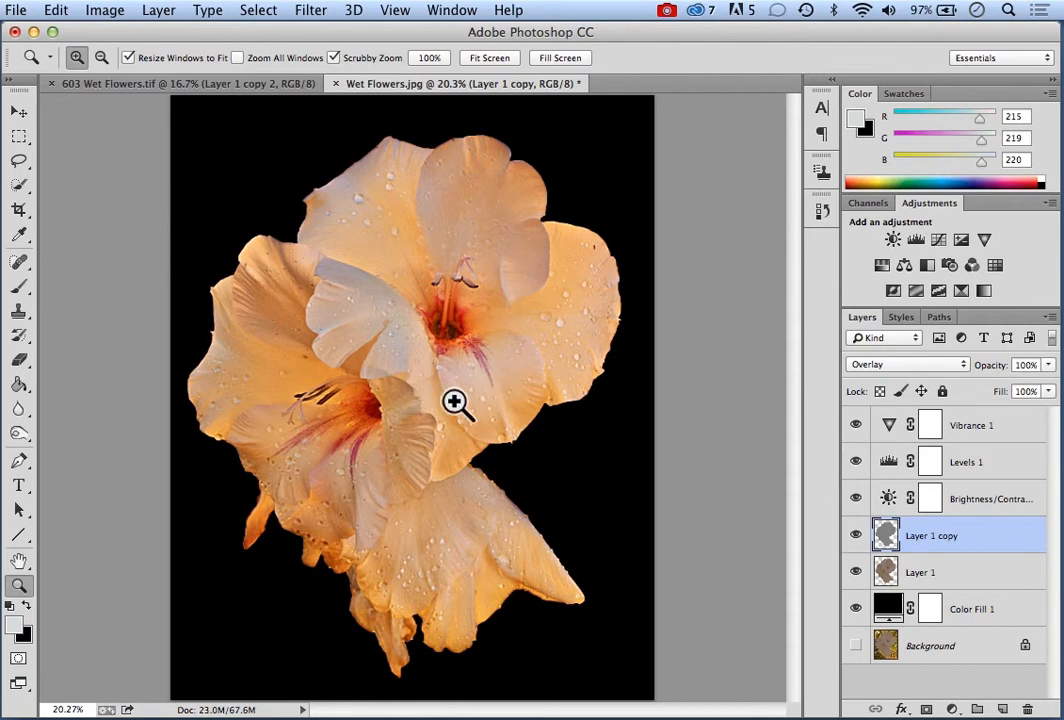
Compare the flowers repeatedly with the High Pass copy layer hidden and shown, leaving the layer shown
click(856, 537)
click(856, 537)
click(856, 537)
click(856, 537)
click(856, 537)
click(856, 537)
Try the Soft Light blend mode on the High Pass copy layer and set it back to Overlay
click(961, 366)
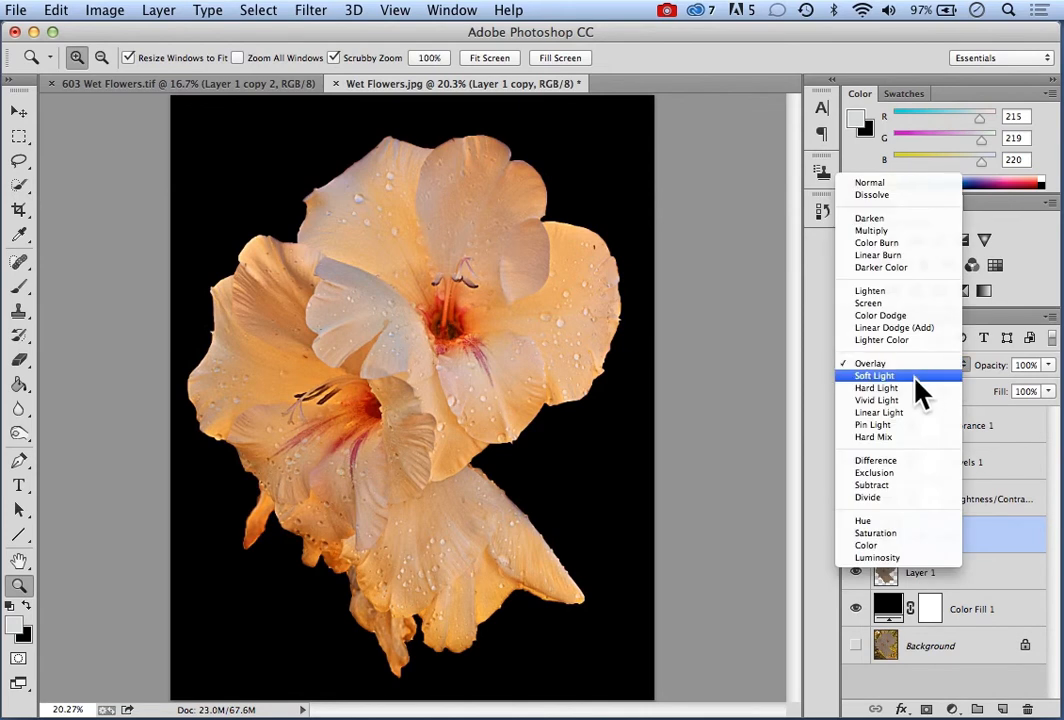
click(915, 377)
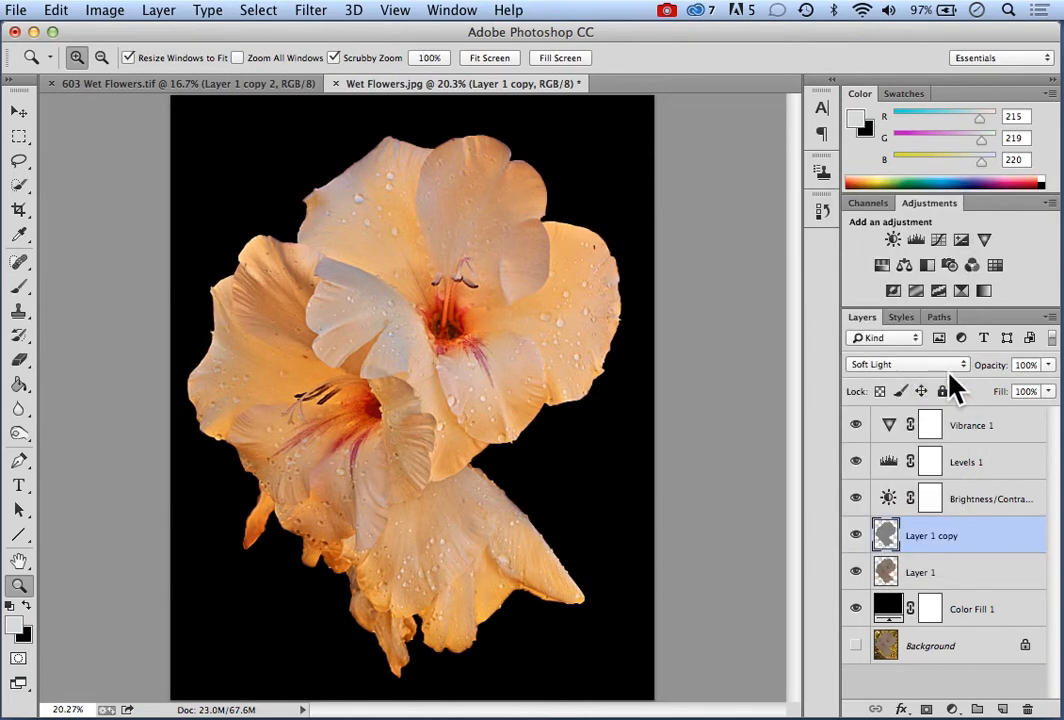
click(964, 368)
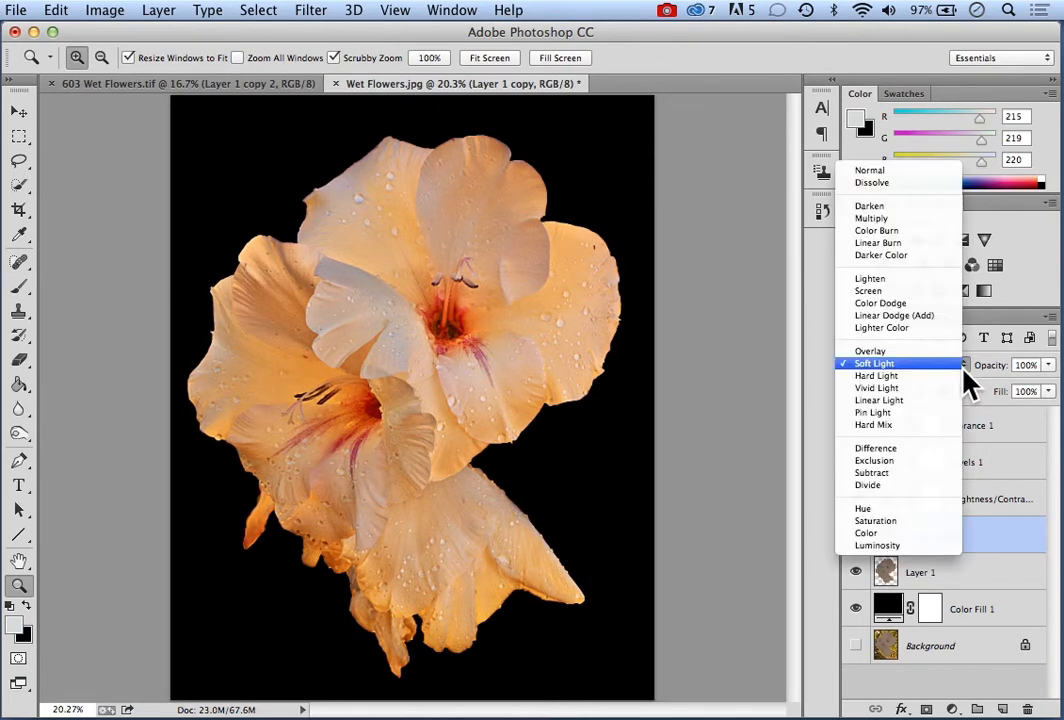
click(895, 352)
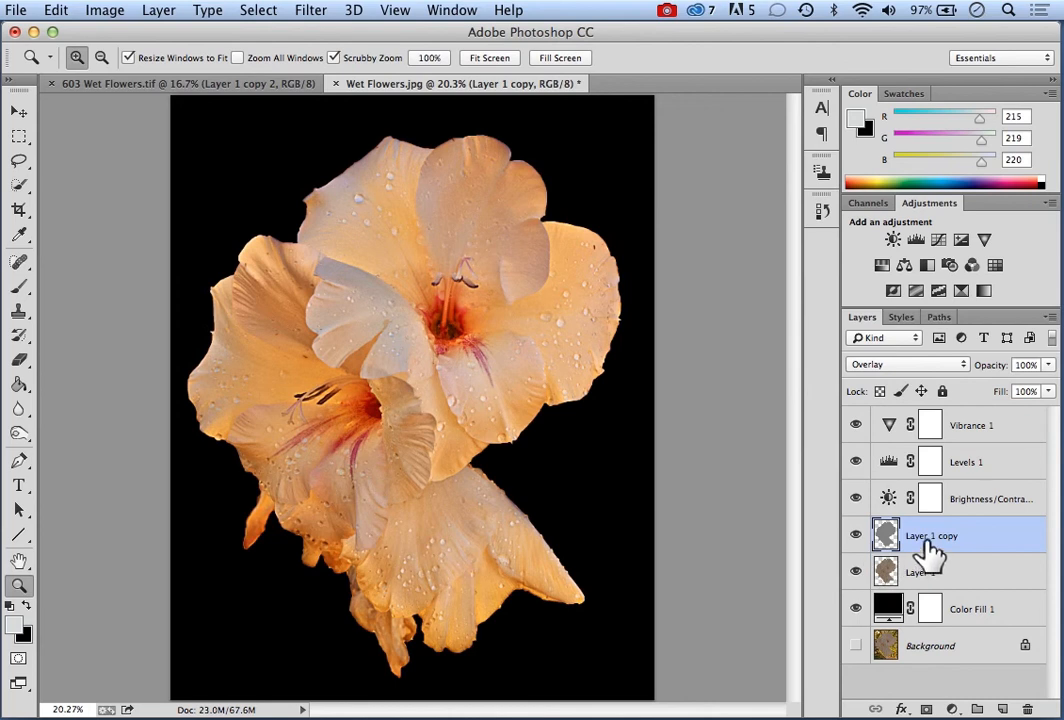
Raise the contrast further in the existing Brightness/Contrast adjustment layer and close its settings
click(893, 505)
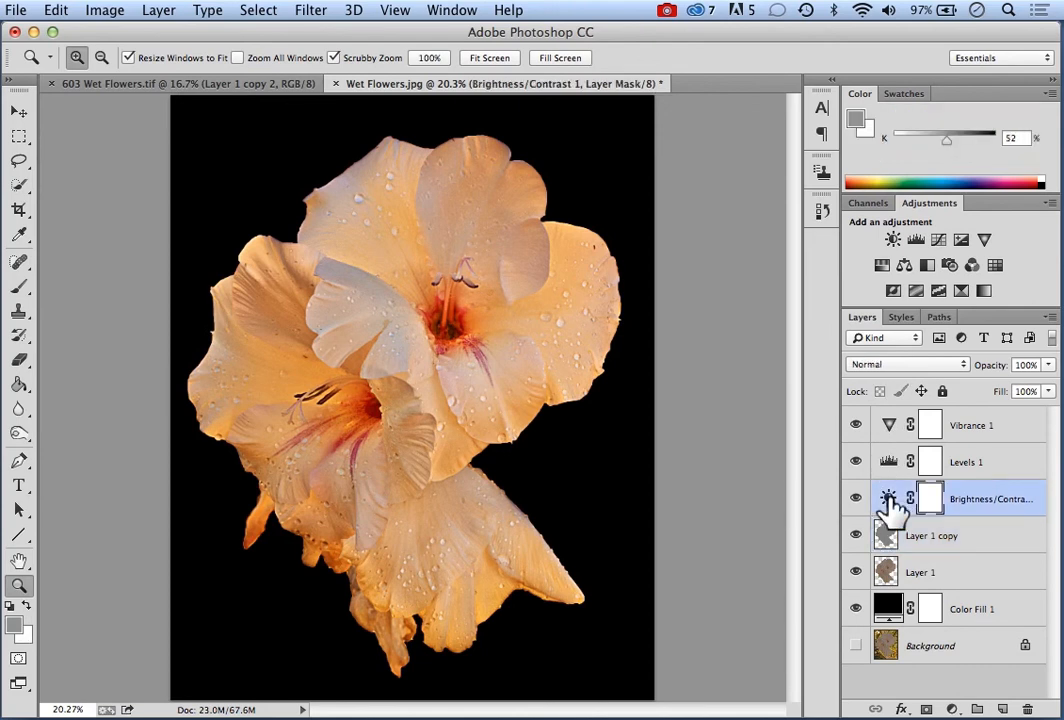
double_click(889, 499)
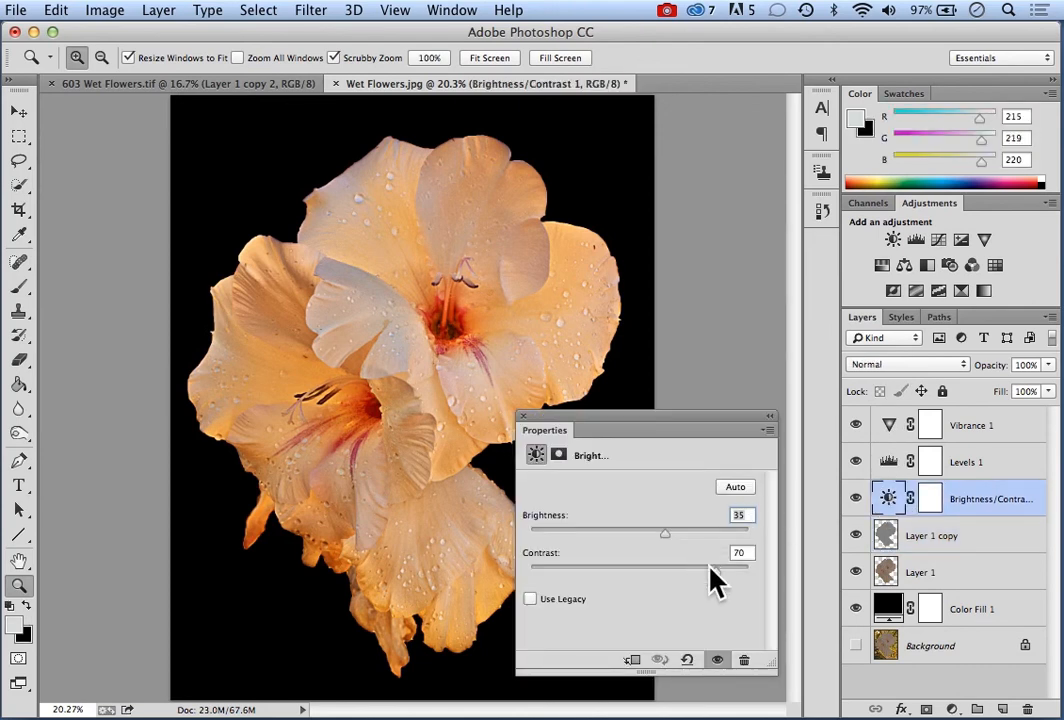
drag(716, 577, 737, 572)
click(522, 415)
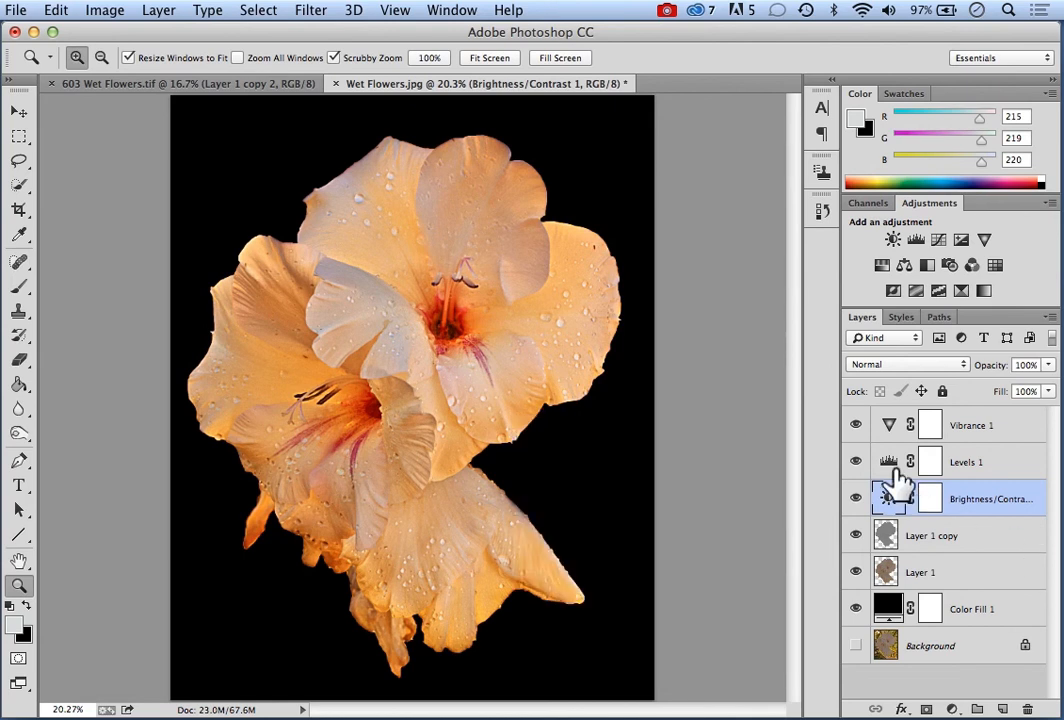